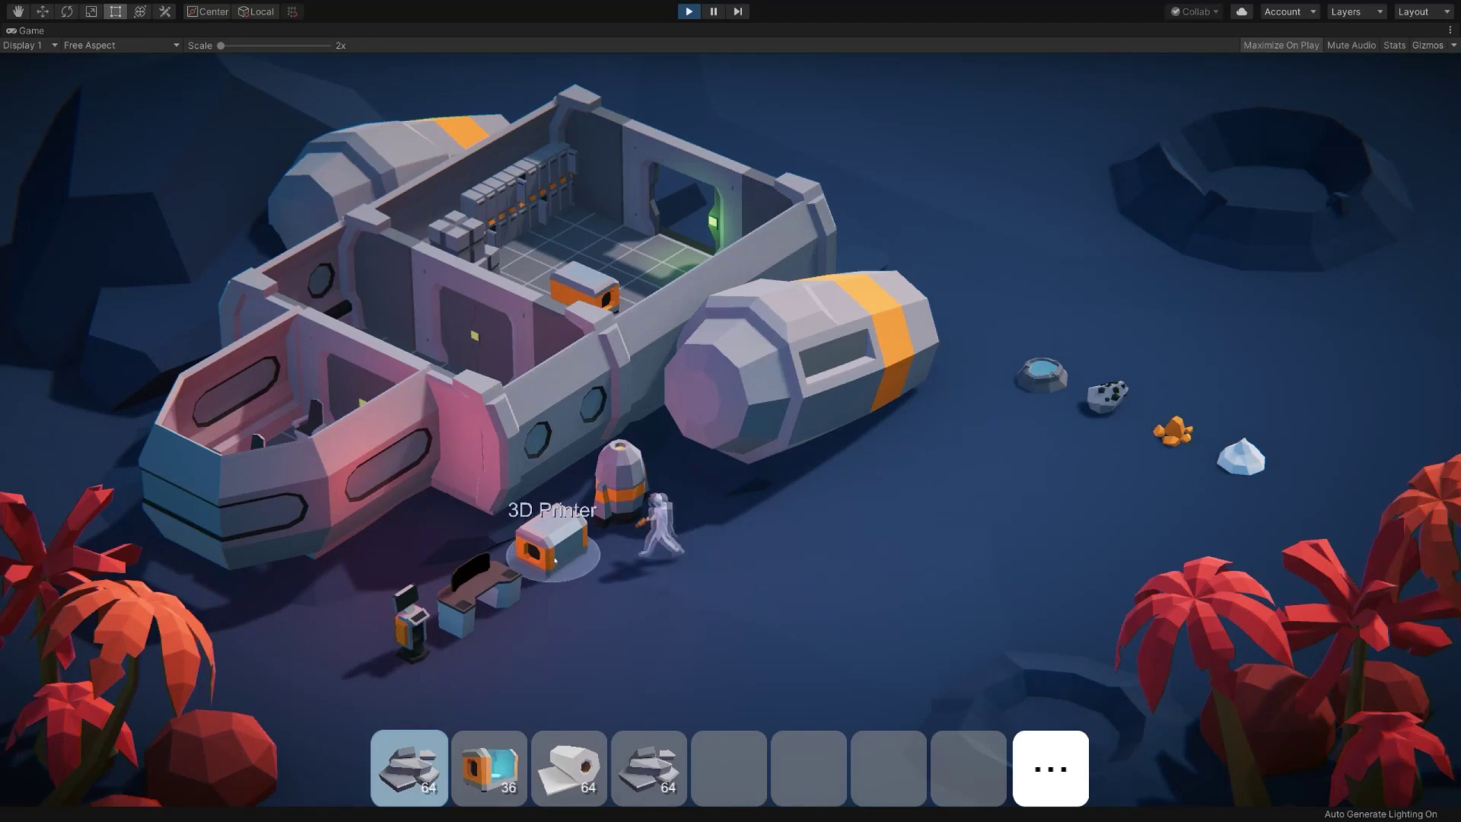
In the running game, print a Treasure Chest at the 3D Printer and walk the astronaut to open ground
left_click(408, 547)
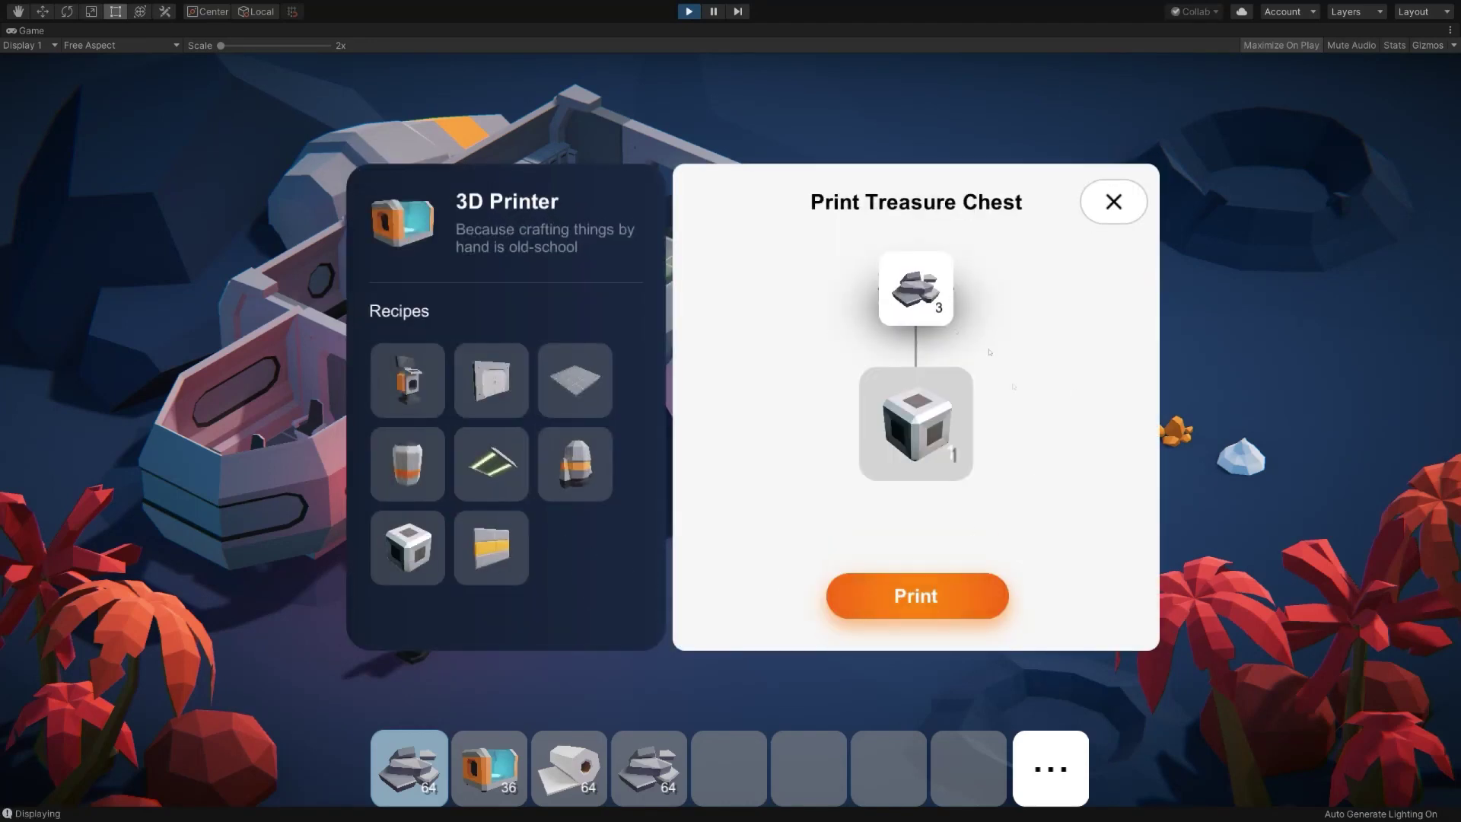
left_click(944, 596)
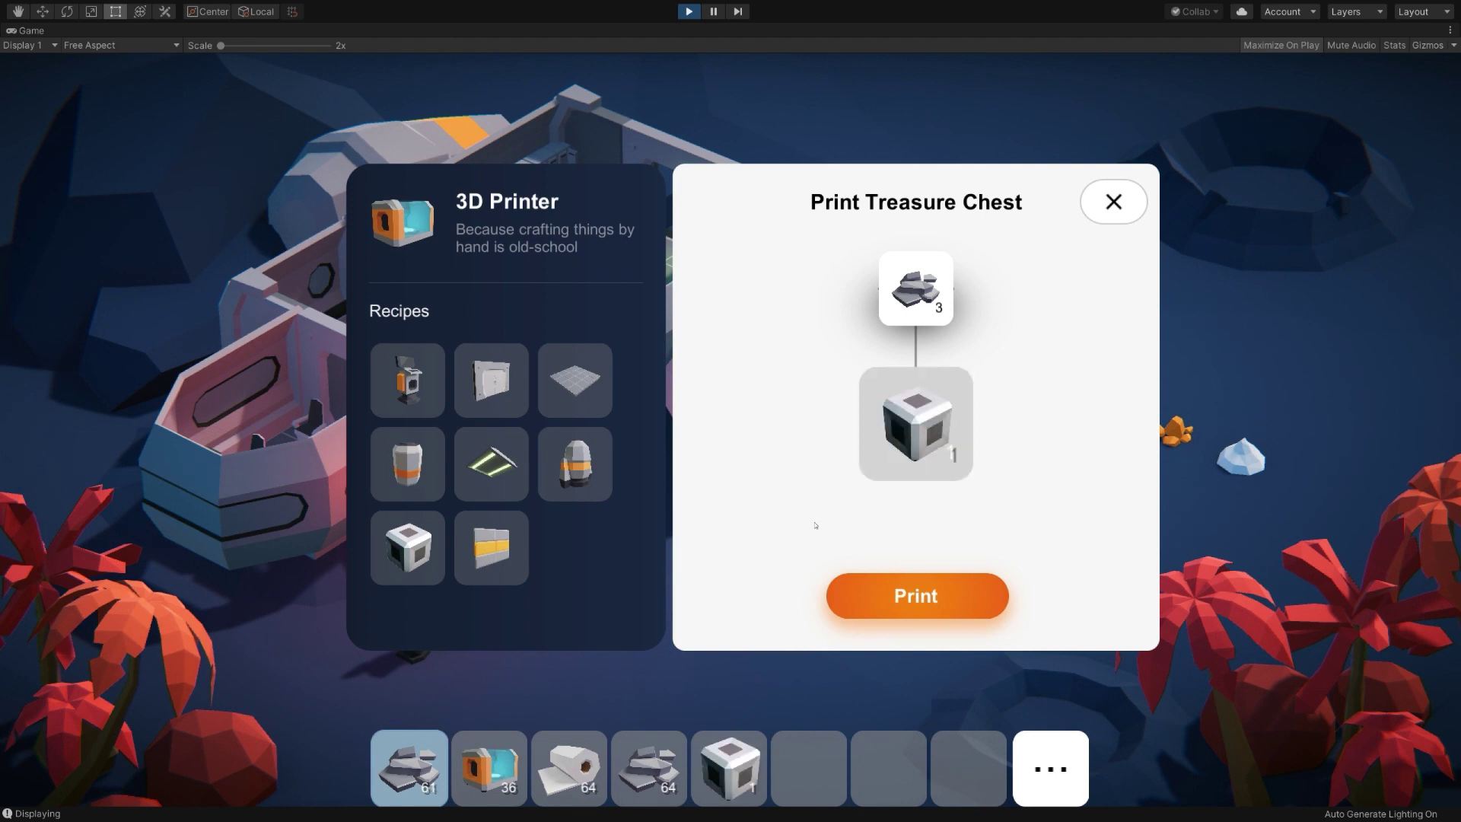
left_click(1125, 204)
left_click(736, 613)
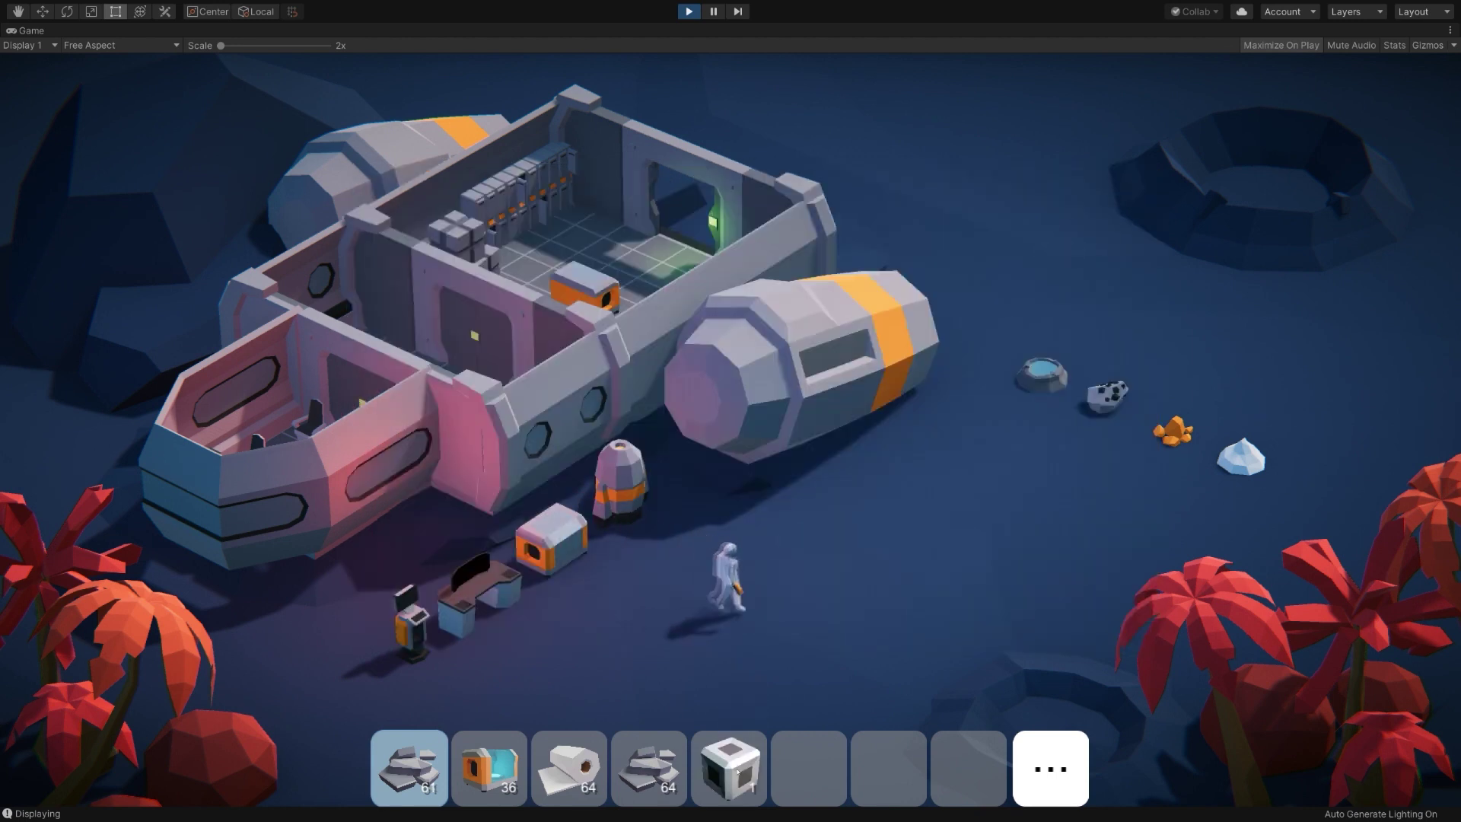
Place the printed chest on the ground and move material from the fourth hotbar slot into its inventory
scroll(737, 771, "up", 4)
left_click(860, 563)
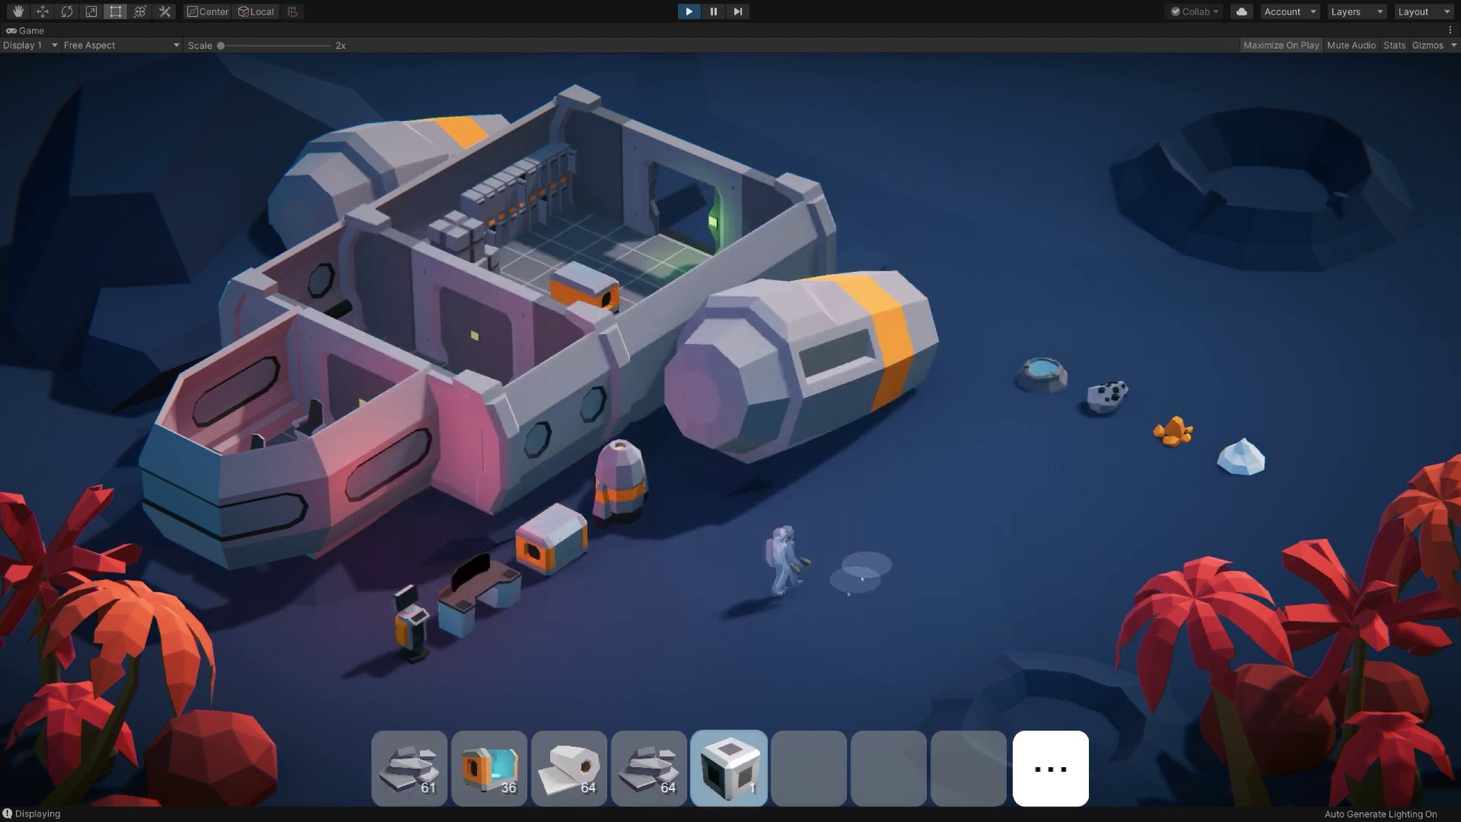
left_click(867, 552)
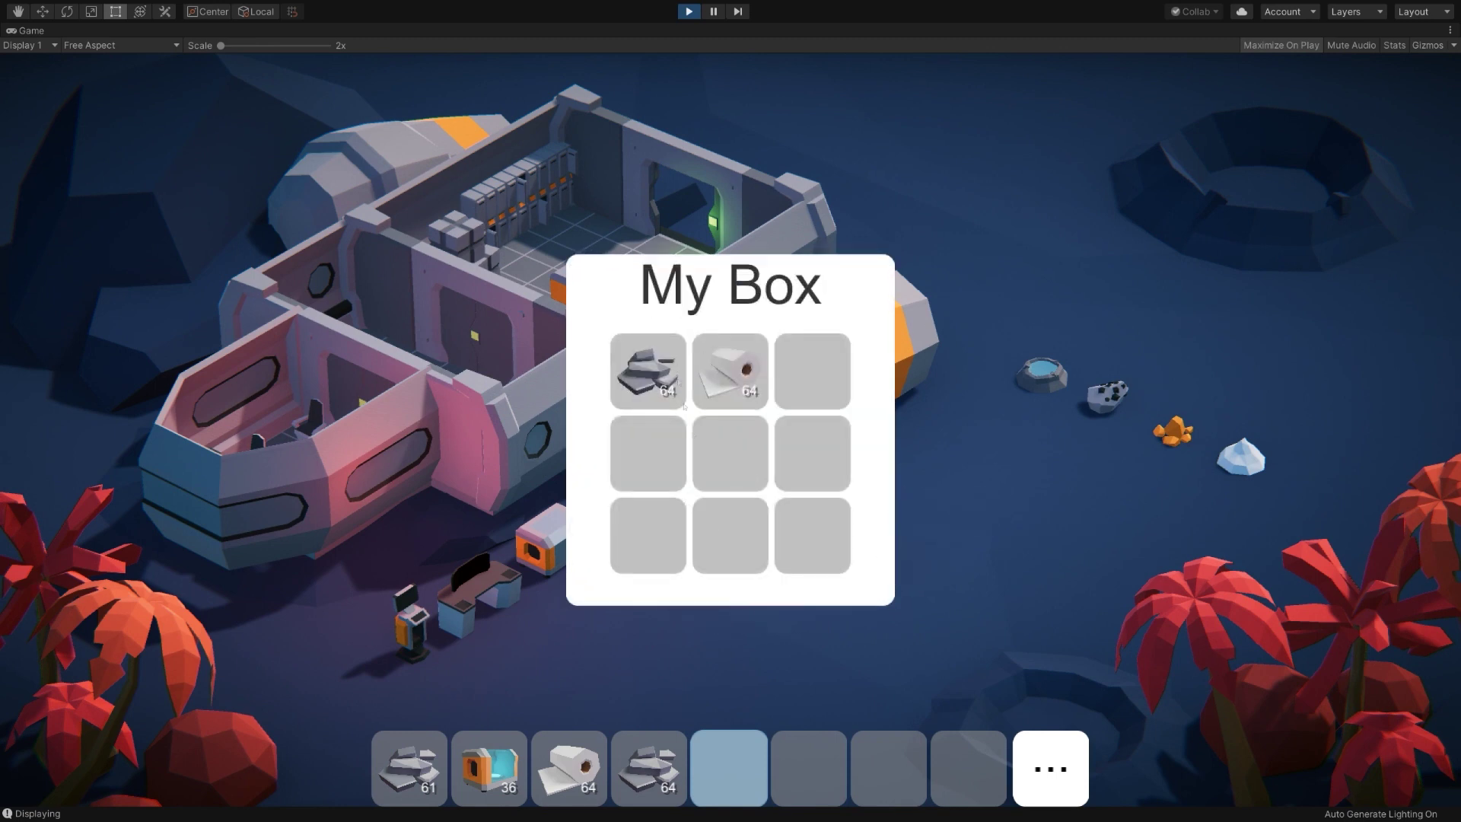
left_click(649, 761)
right_click(651, 451)
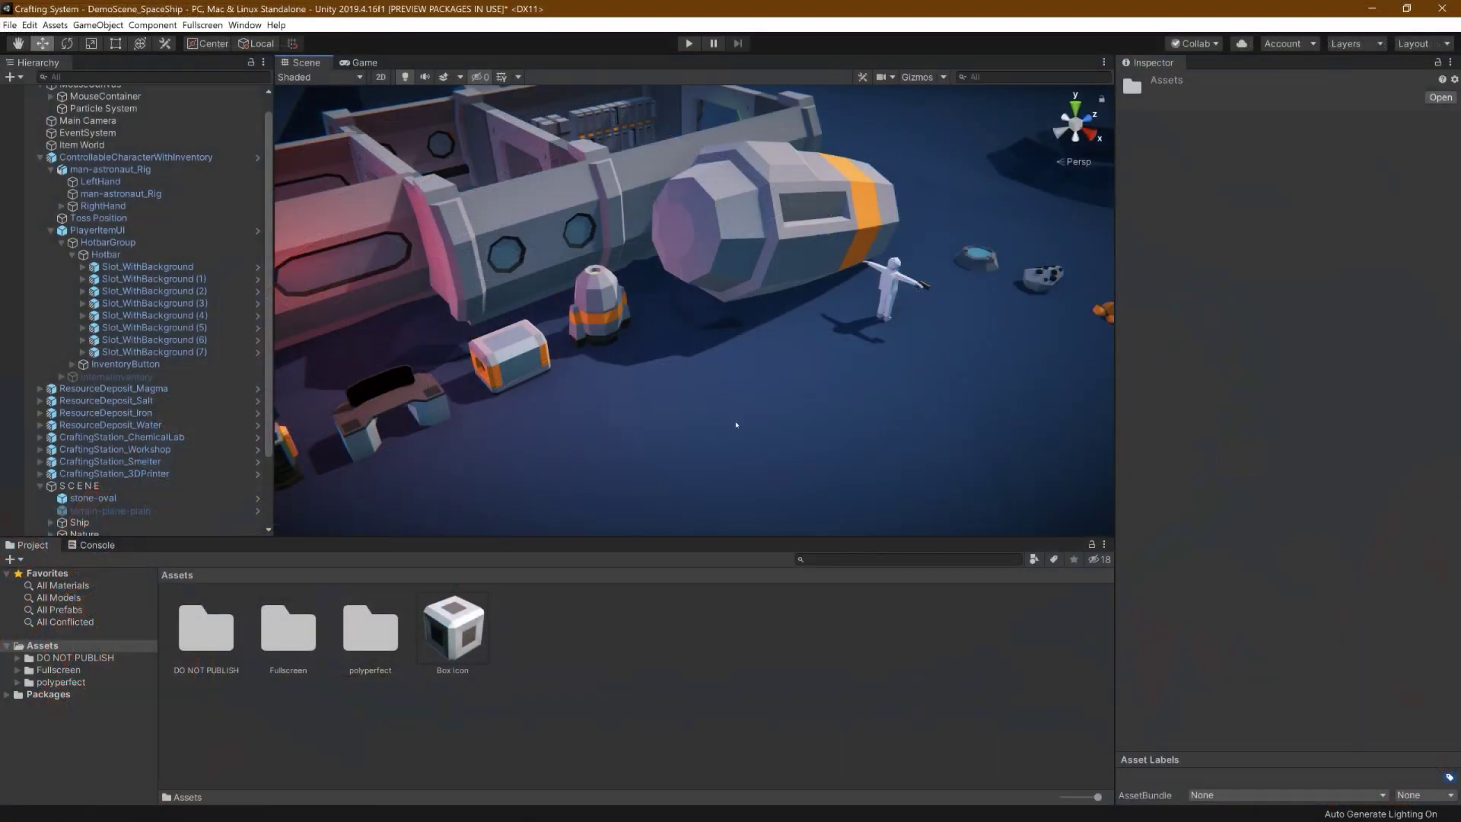
Open the Item World window and dock it beside the Project window
left_click(245, 25)
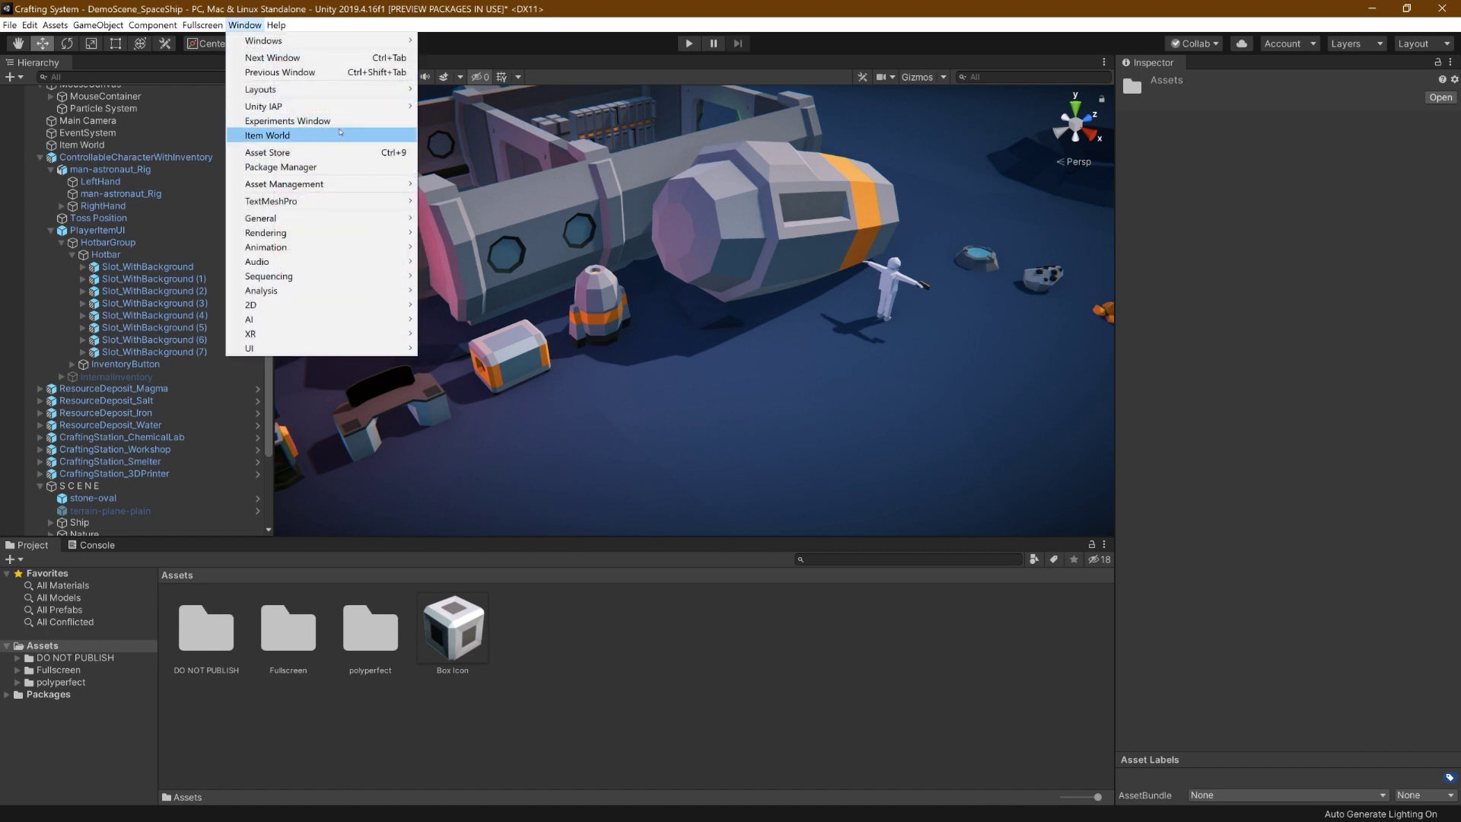
left_click(351, 136)
left_click_drag(705, 107, 1050, 695)
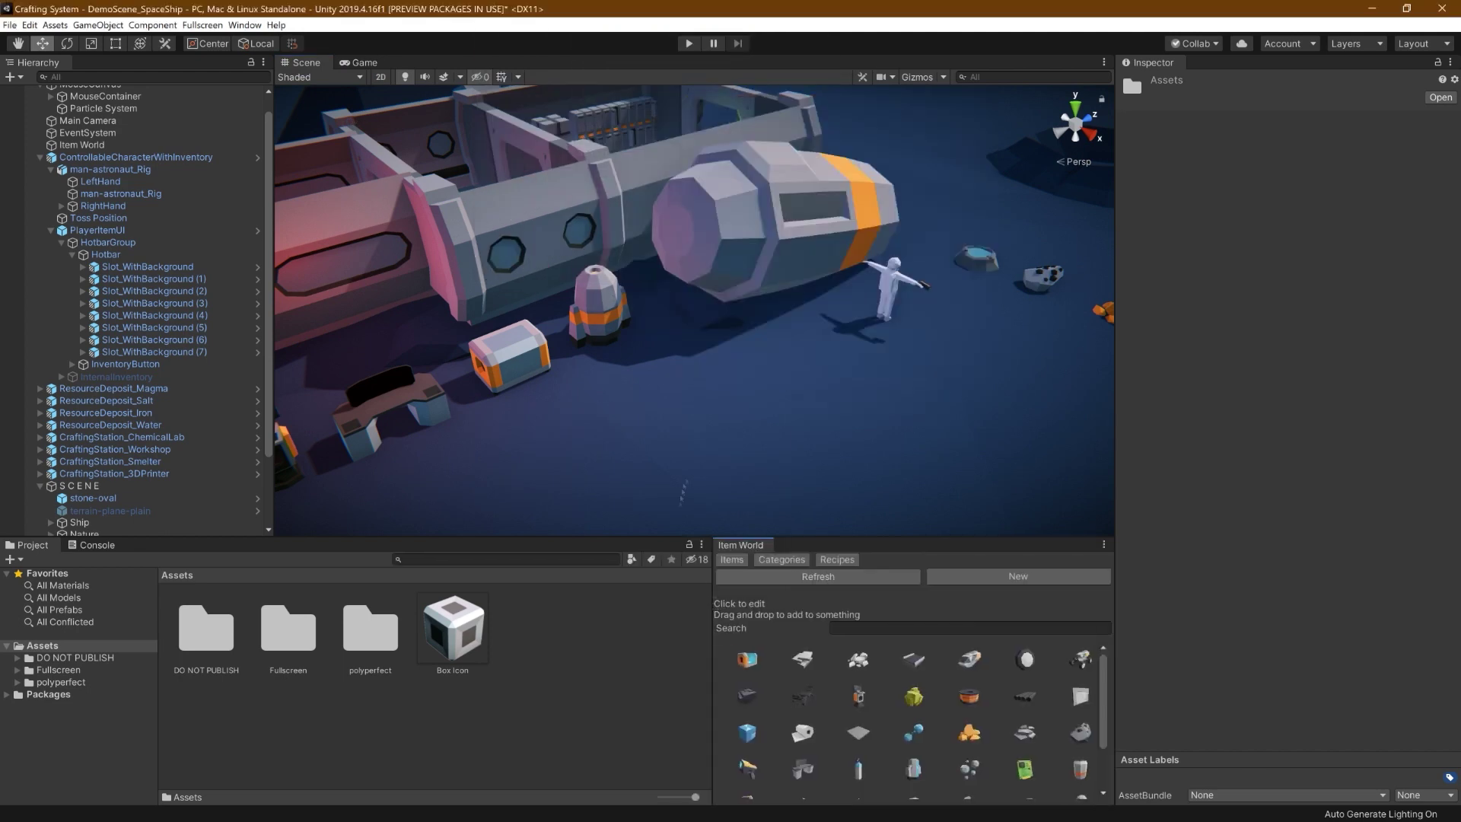
Play-test the scene by opening and closing the Smelter's crafting screen and walking away, and stop play mode
key("ctrl+p")
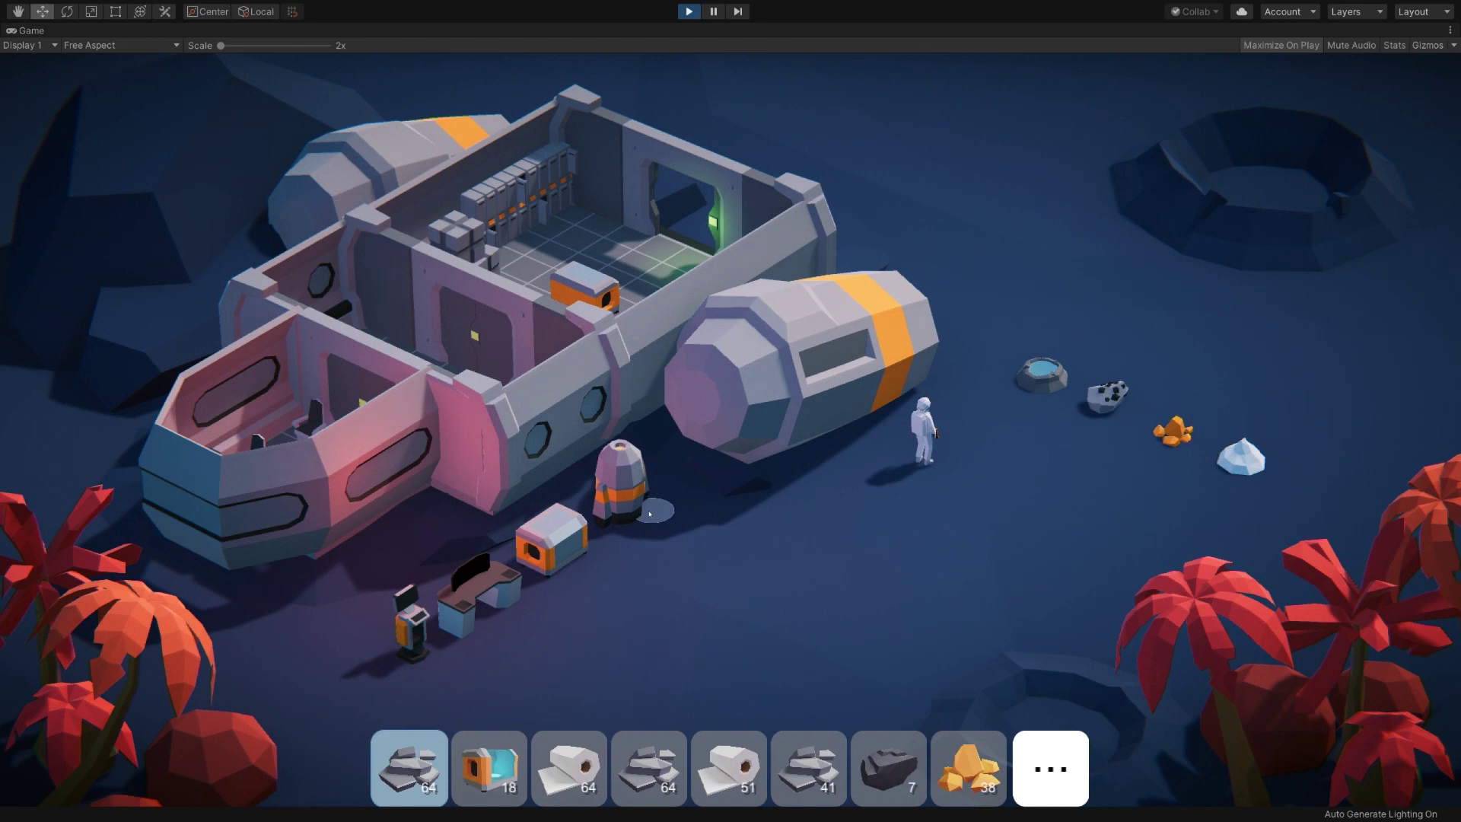
left_click(621, 475)
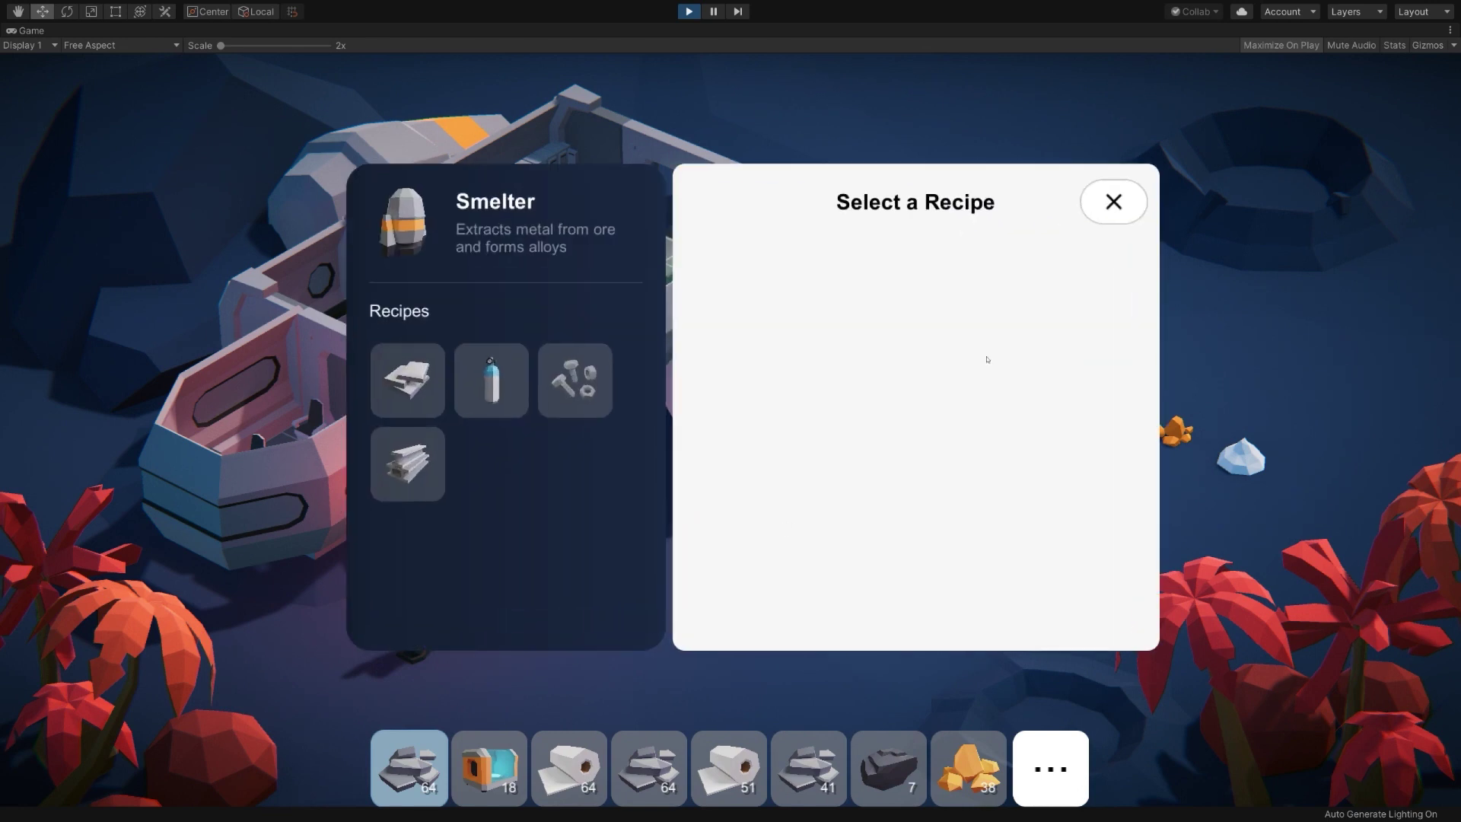
left_click(1092, 216)
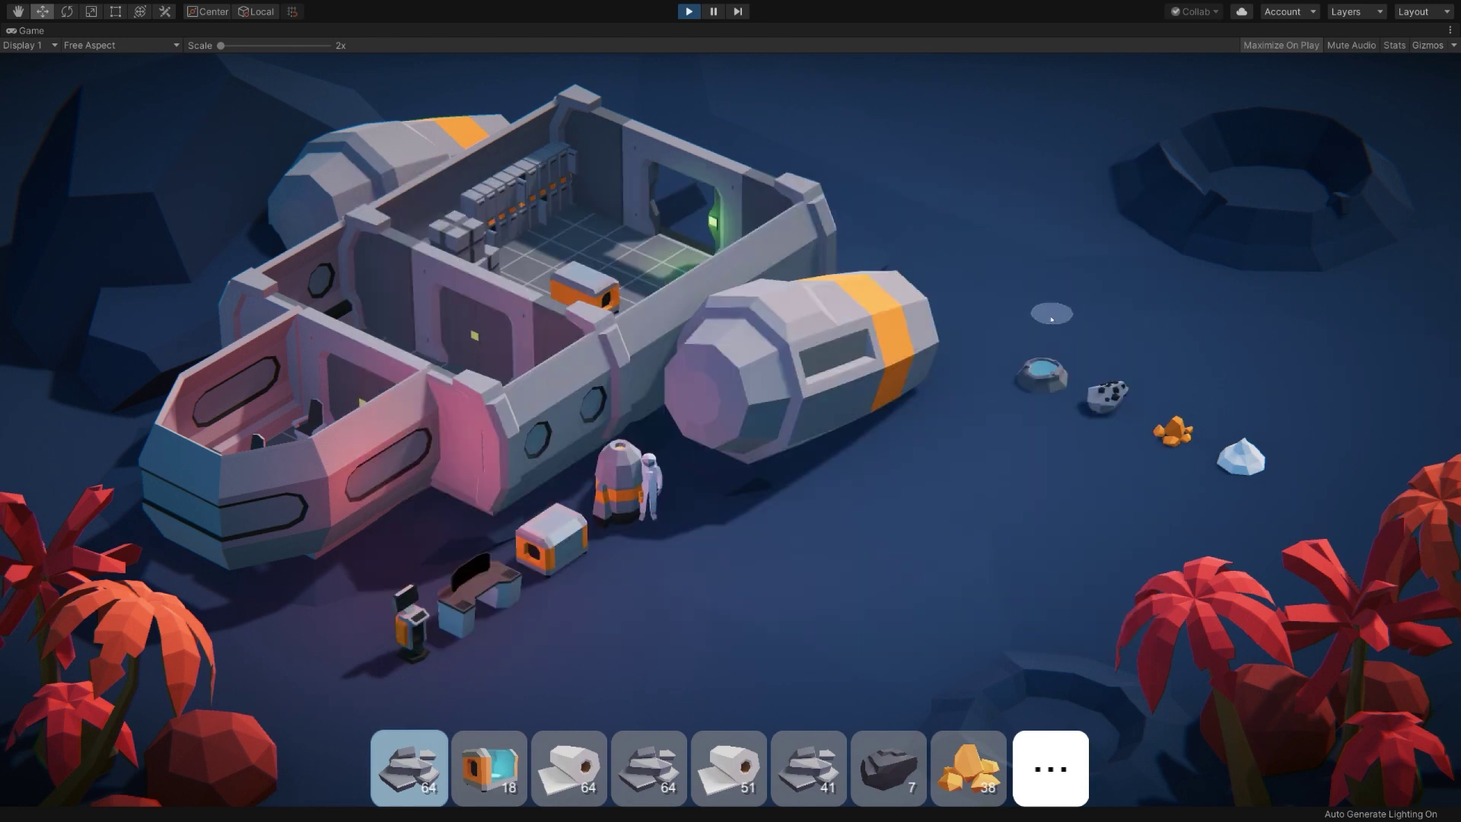
left_click(993, 455)
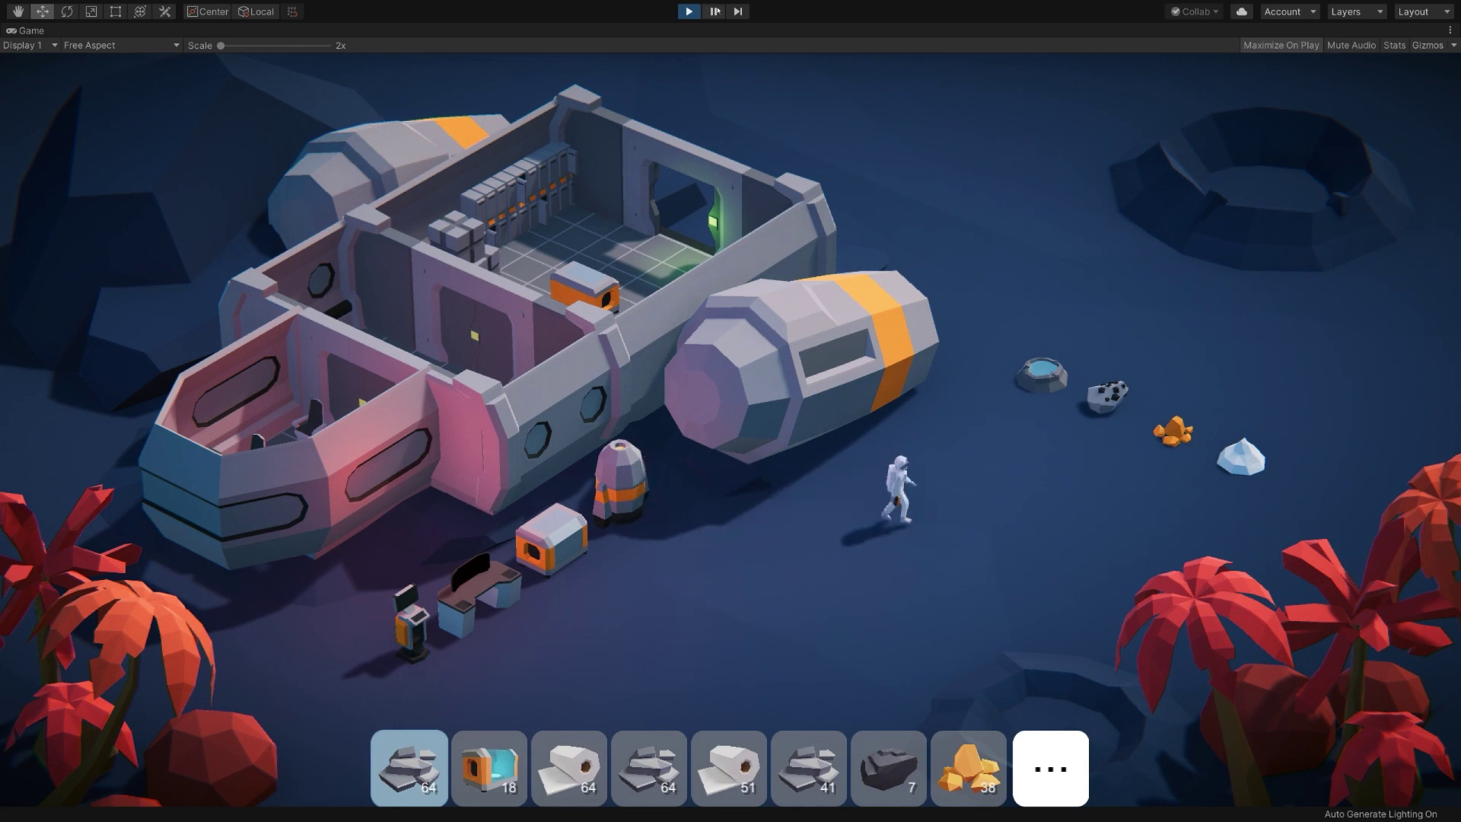
key("ctrl+p")
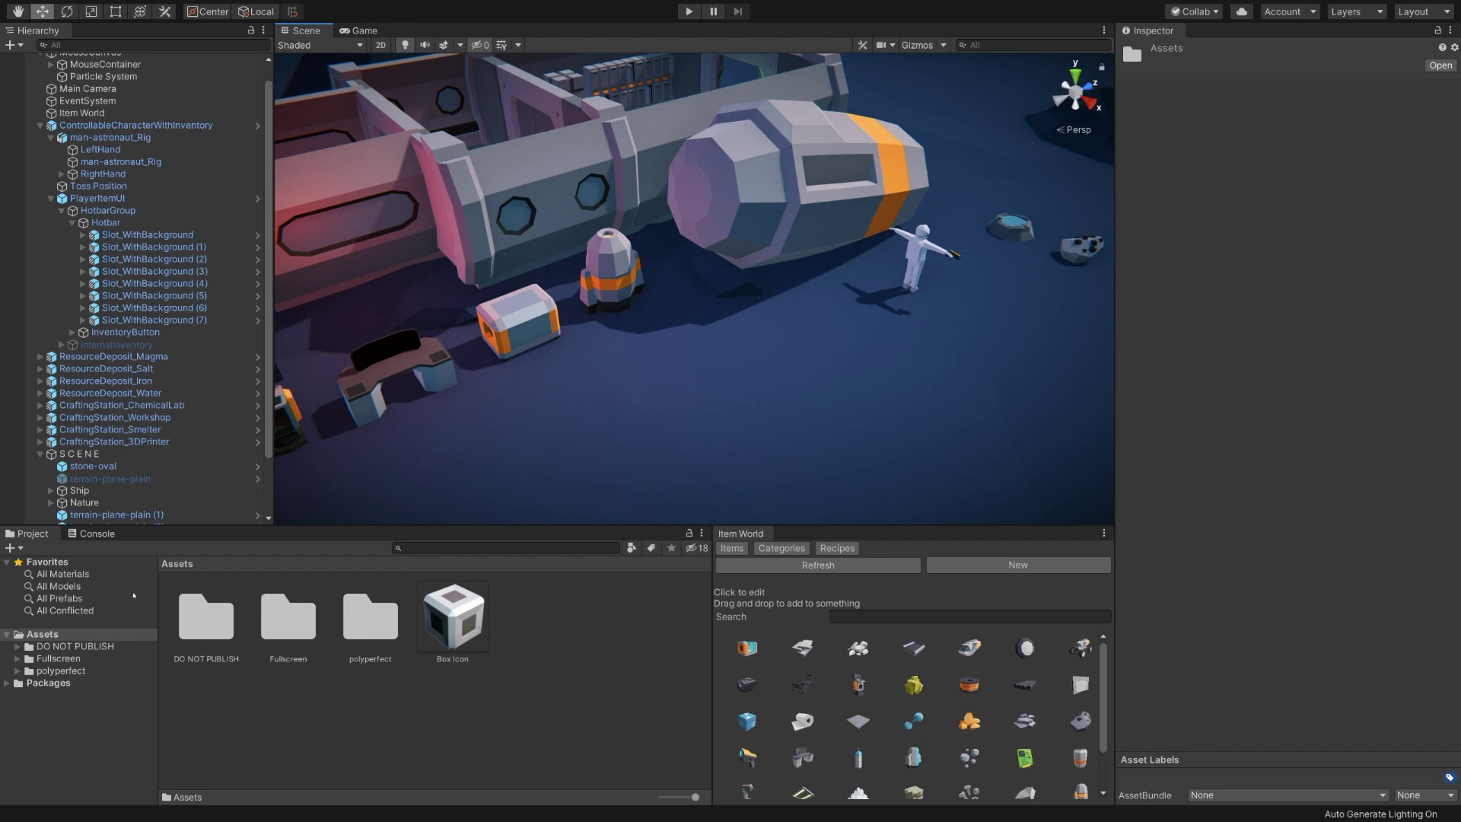
Search the project for "intera" and place the InteractiveObject prefab on the ground near the 3D printer
left_click(441, 547)
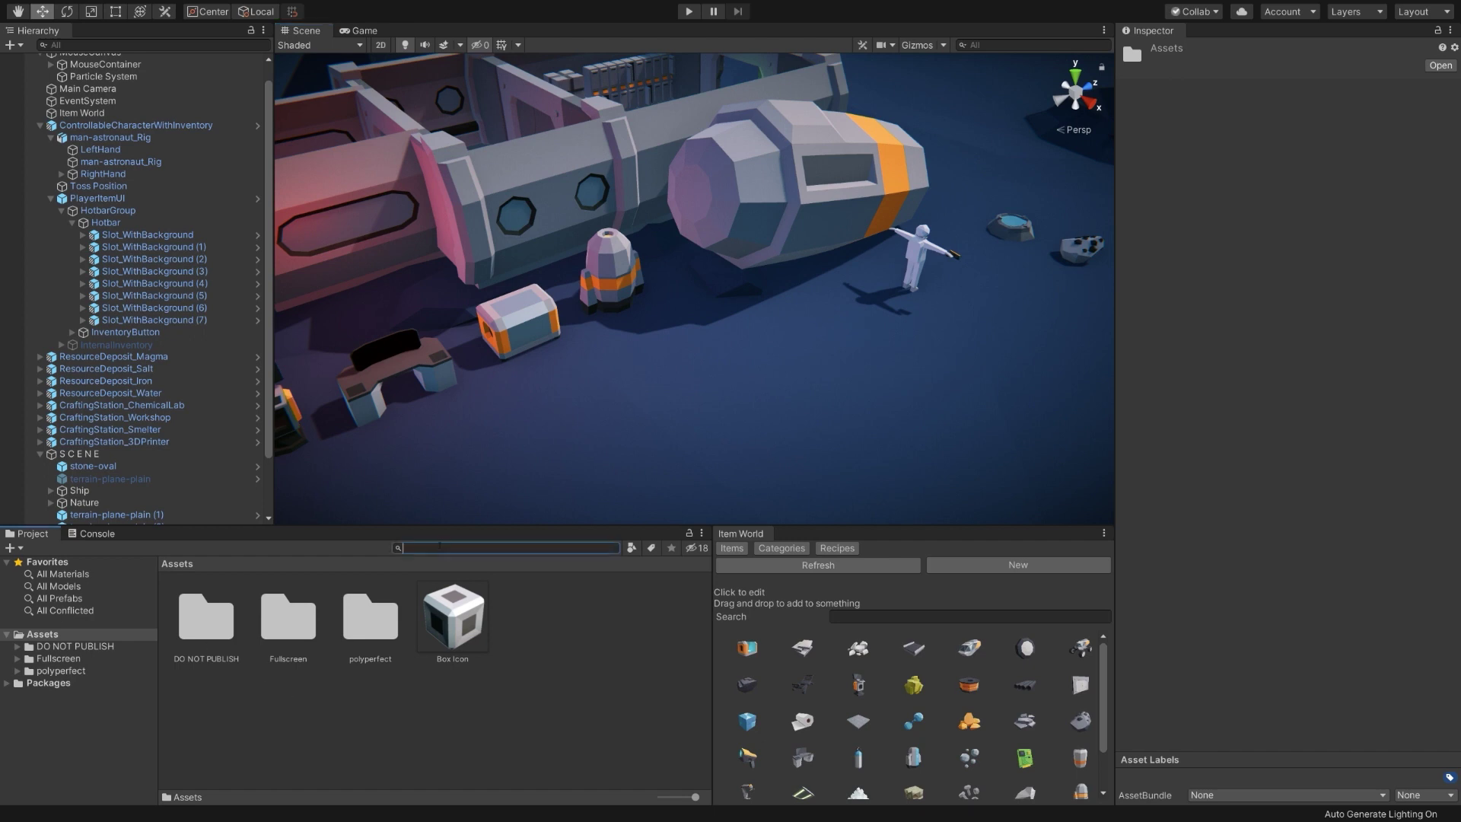
type("intera")
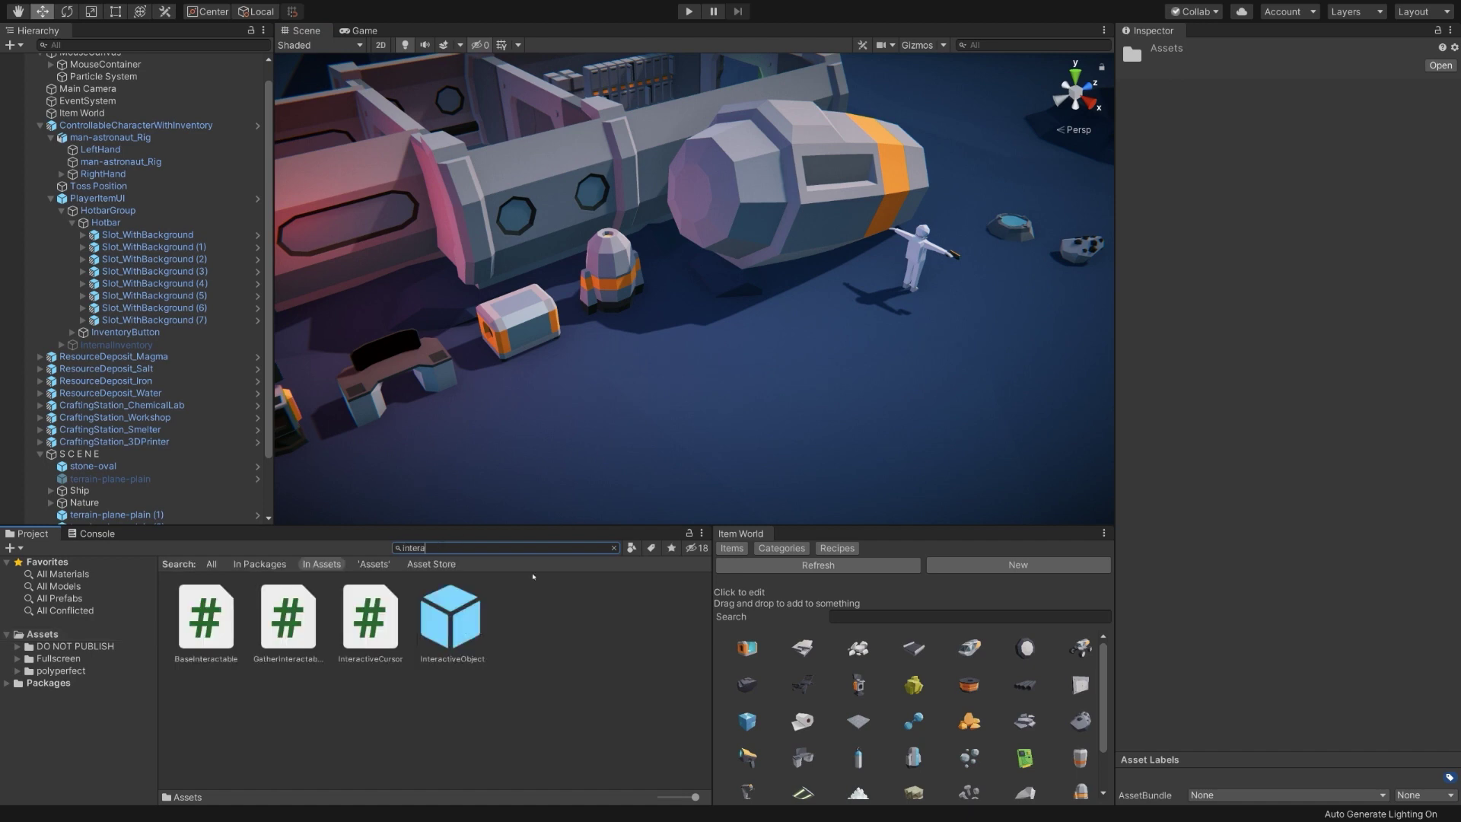
left_click_drag(453, 617, 545, 404)
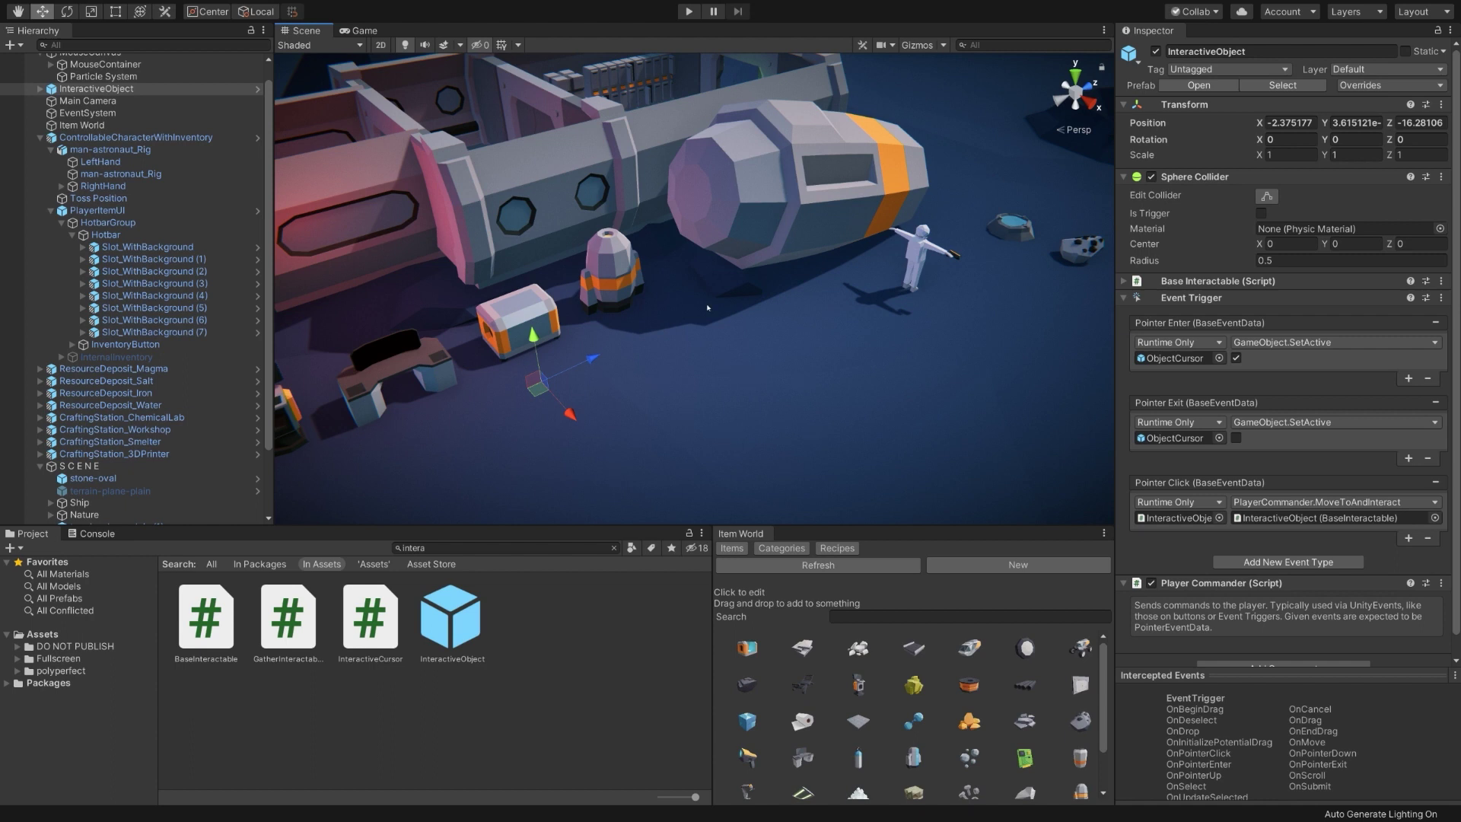
Search the project for "box", add the scifi-box prefab to the scene, and make it a child of InteractiveObject
left_click(390, 547)
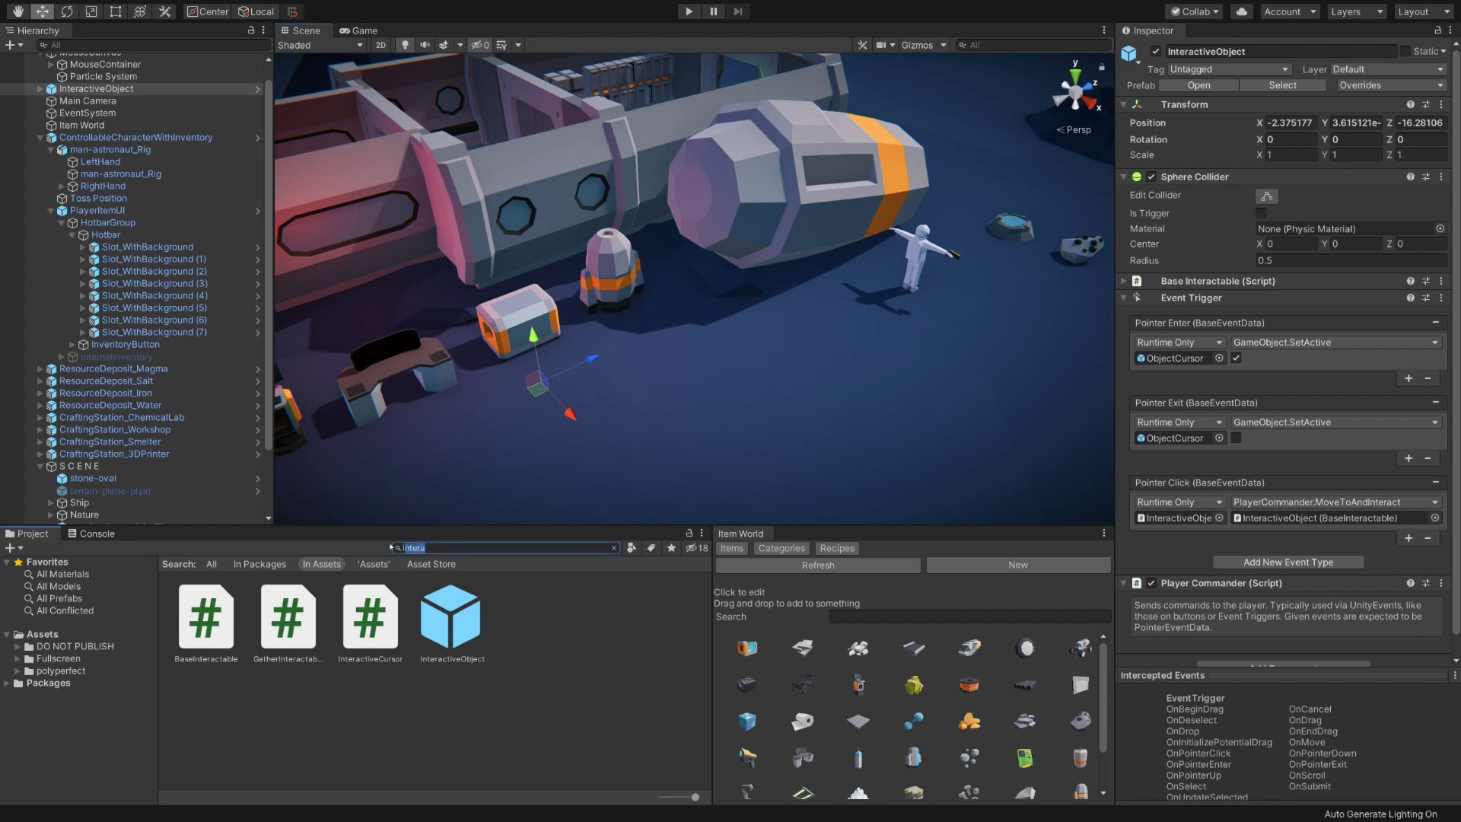
type("box")
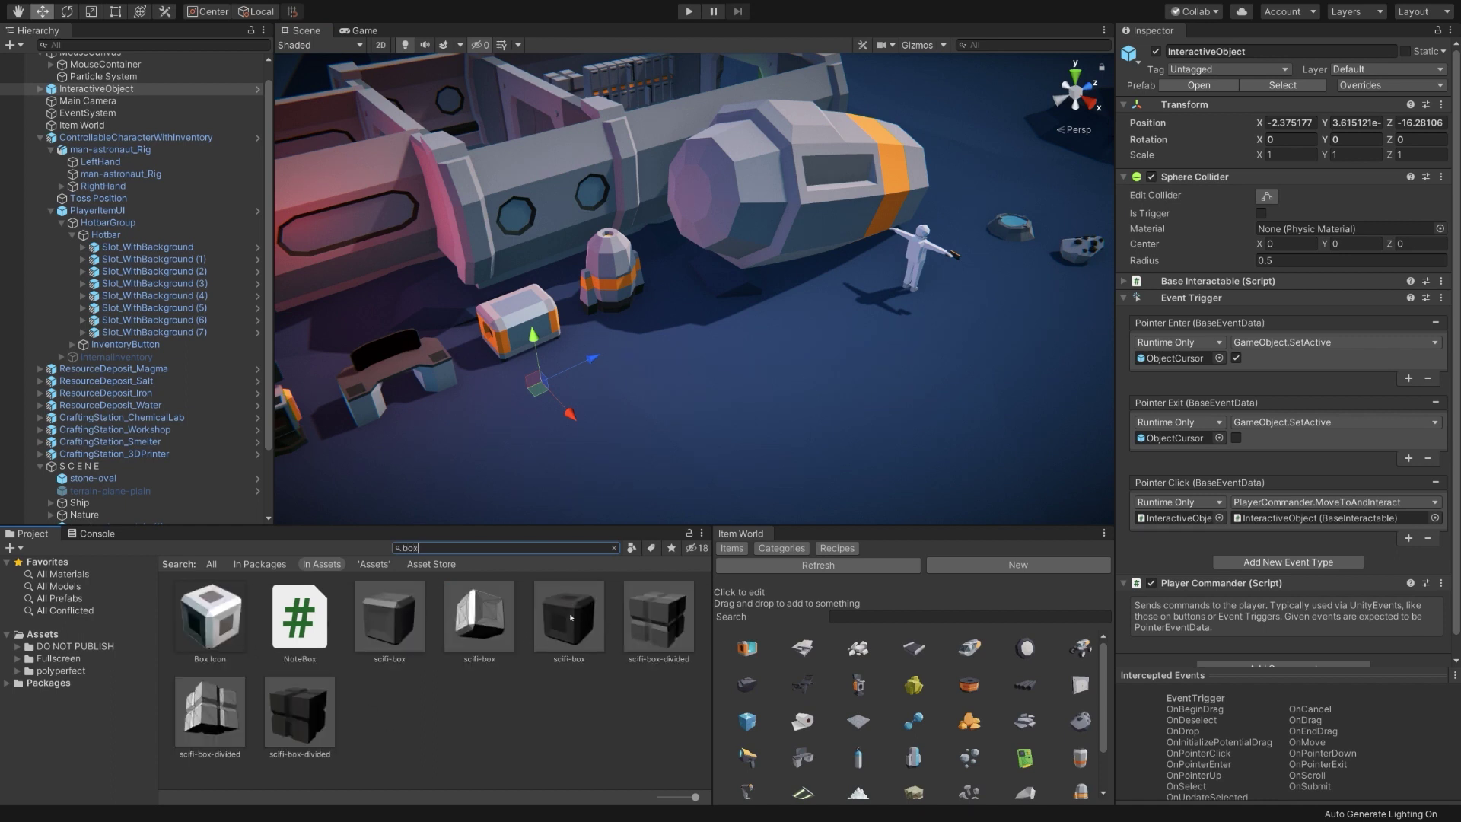
left_click_drag(570, 618, 617, 397)
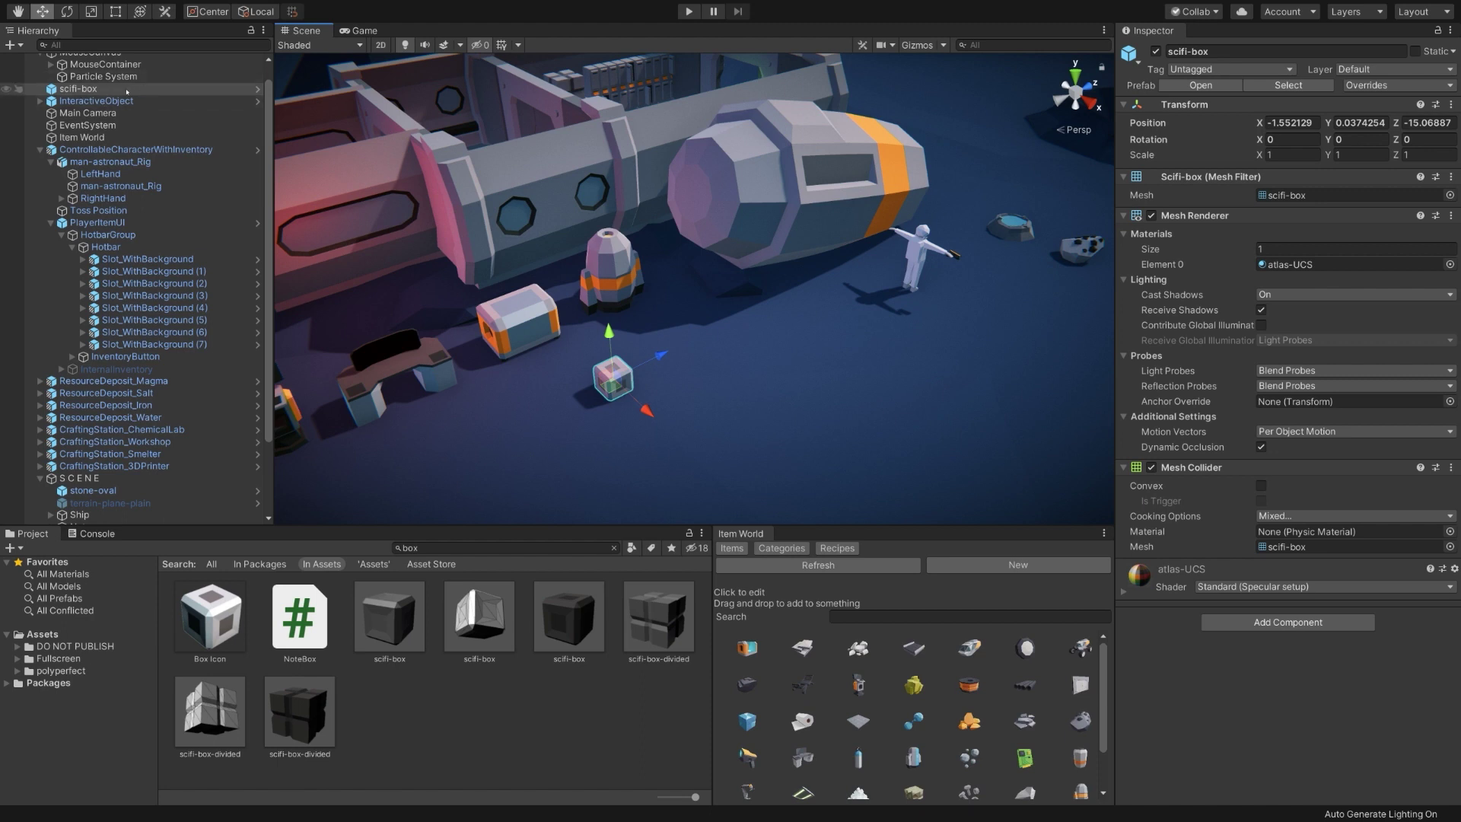
left_click(98, 101)
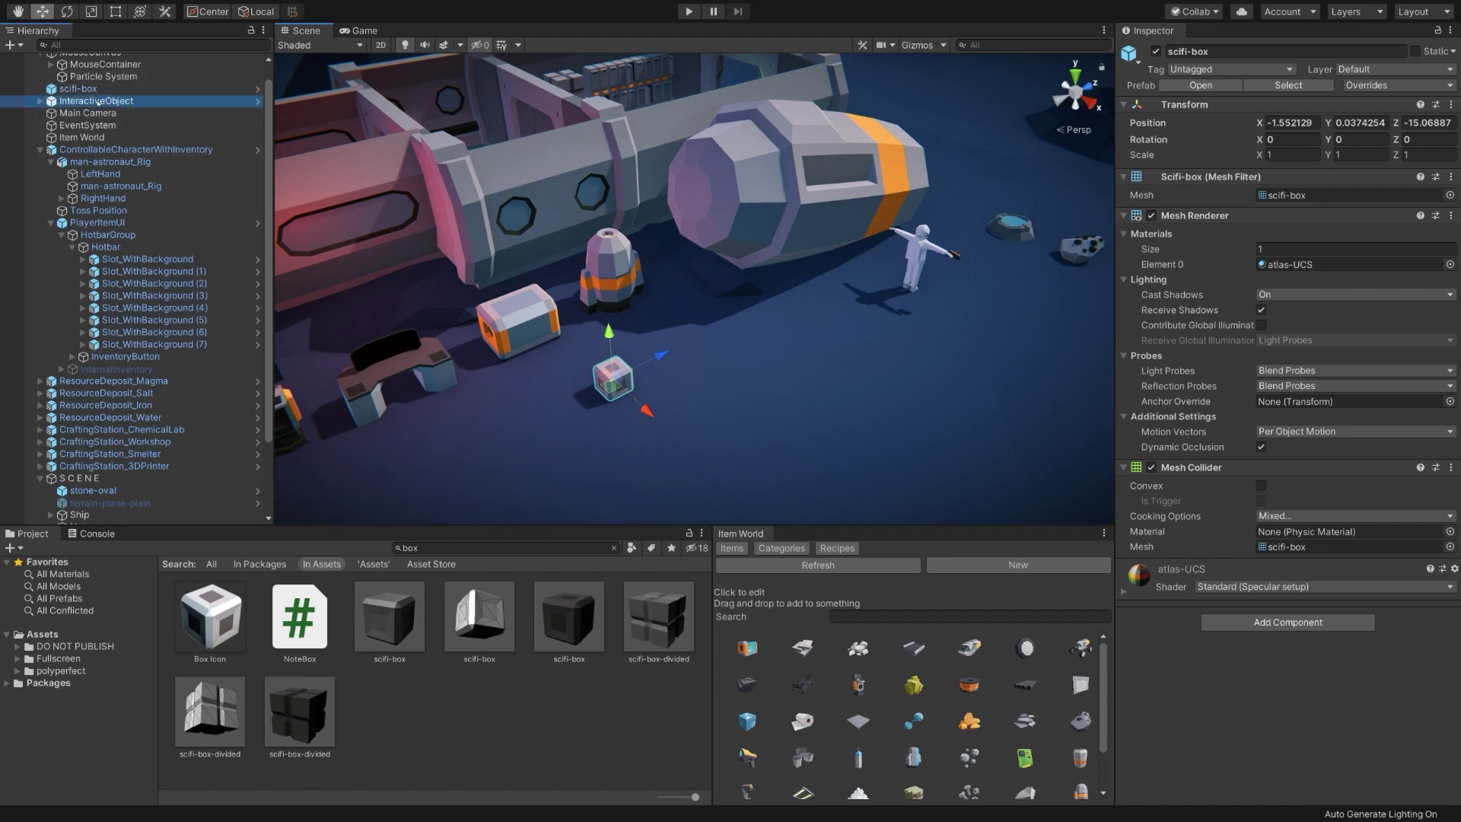
left_click_drag(79, 89, 91, 102)
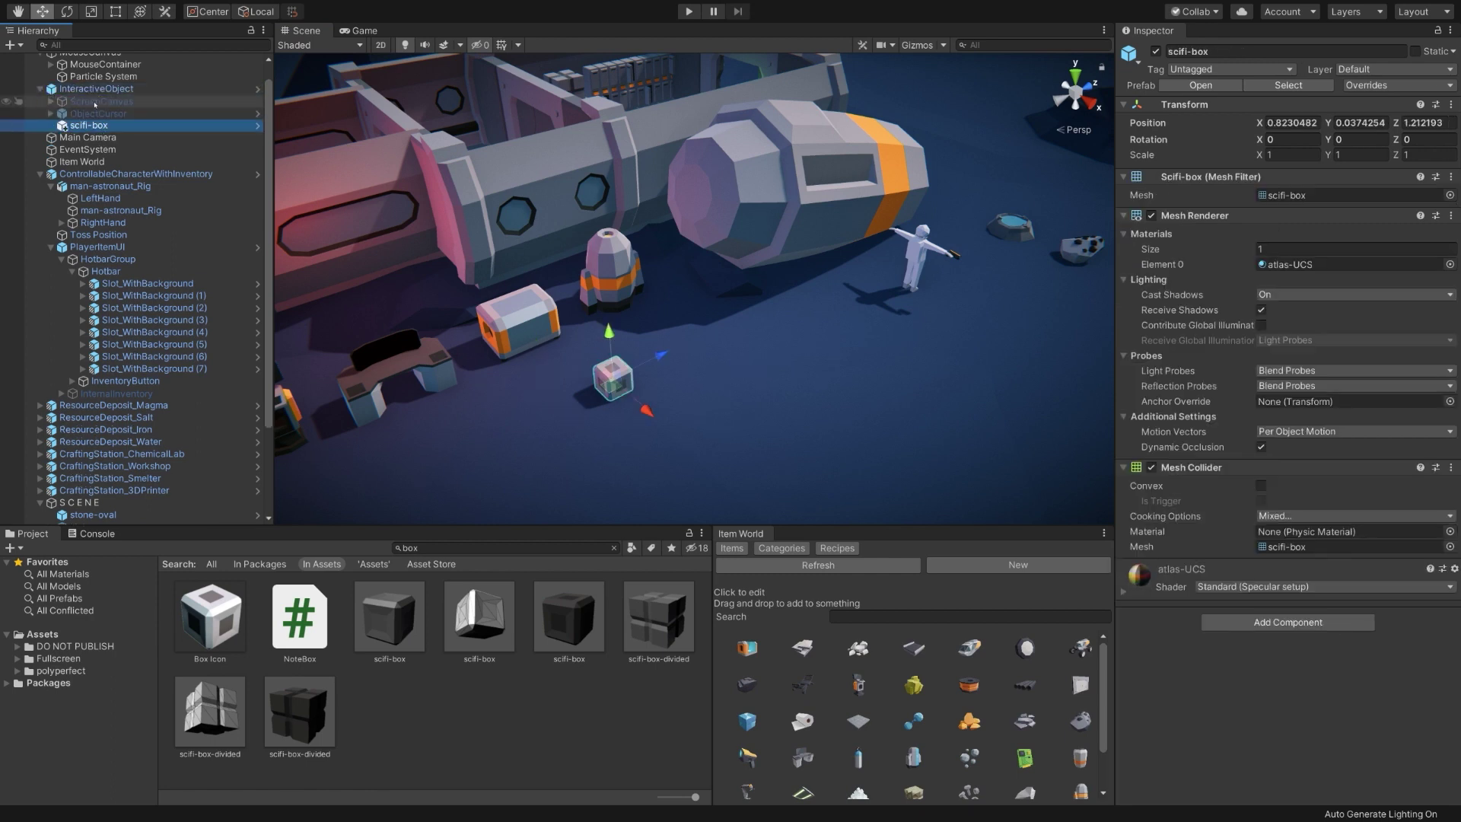
Set the scifi-box's position relative to its parent to X 0, Y 0 and Z 0
left_click(1283, 124)
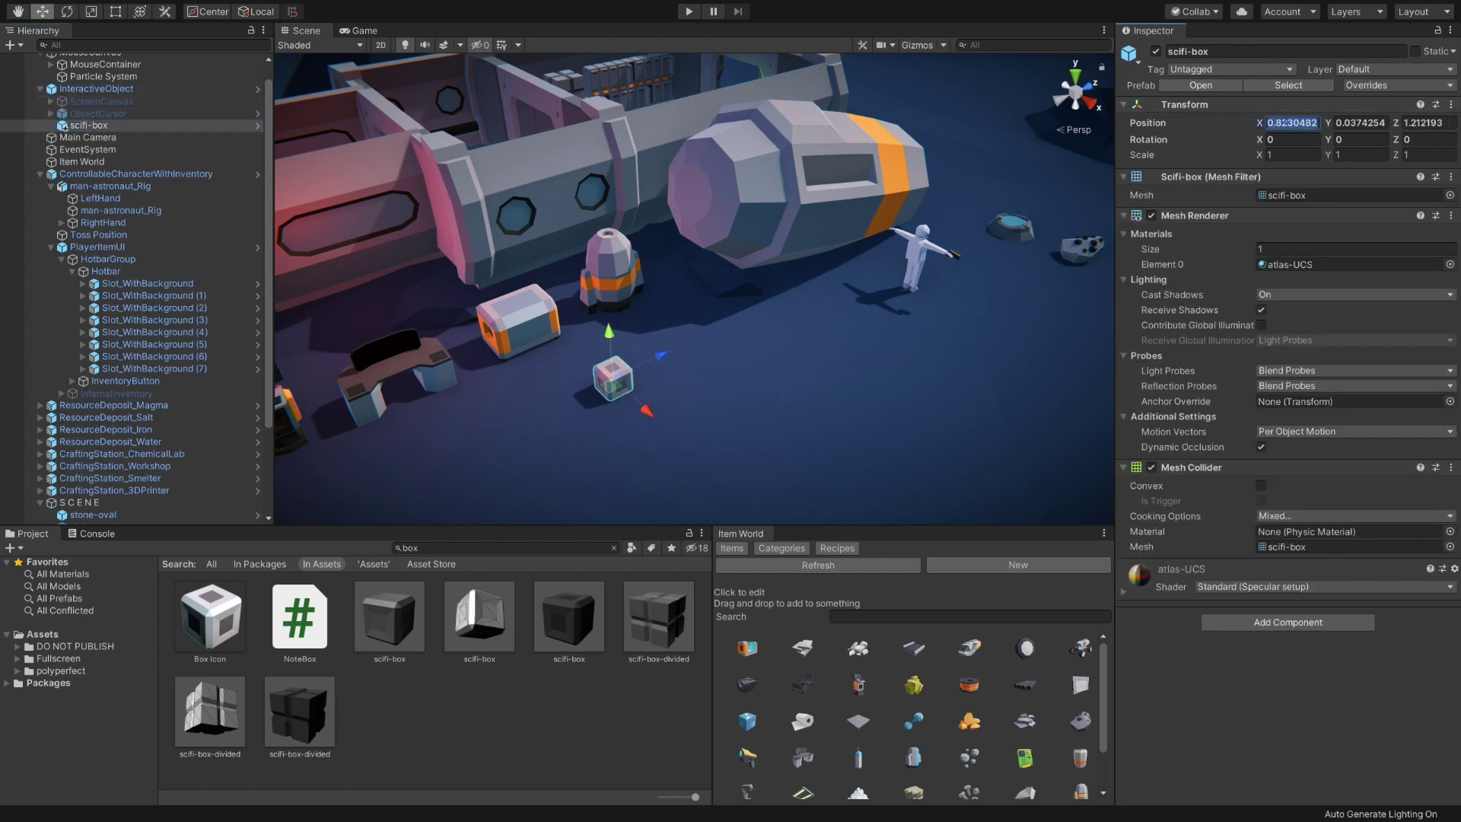
type("0")
key("Tab")
type("0")
key("Tab")
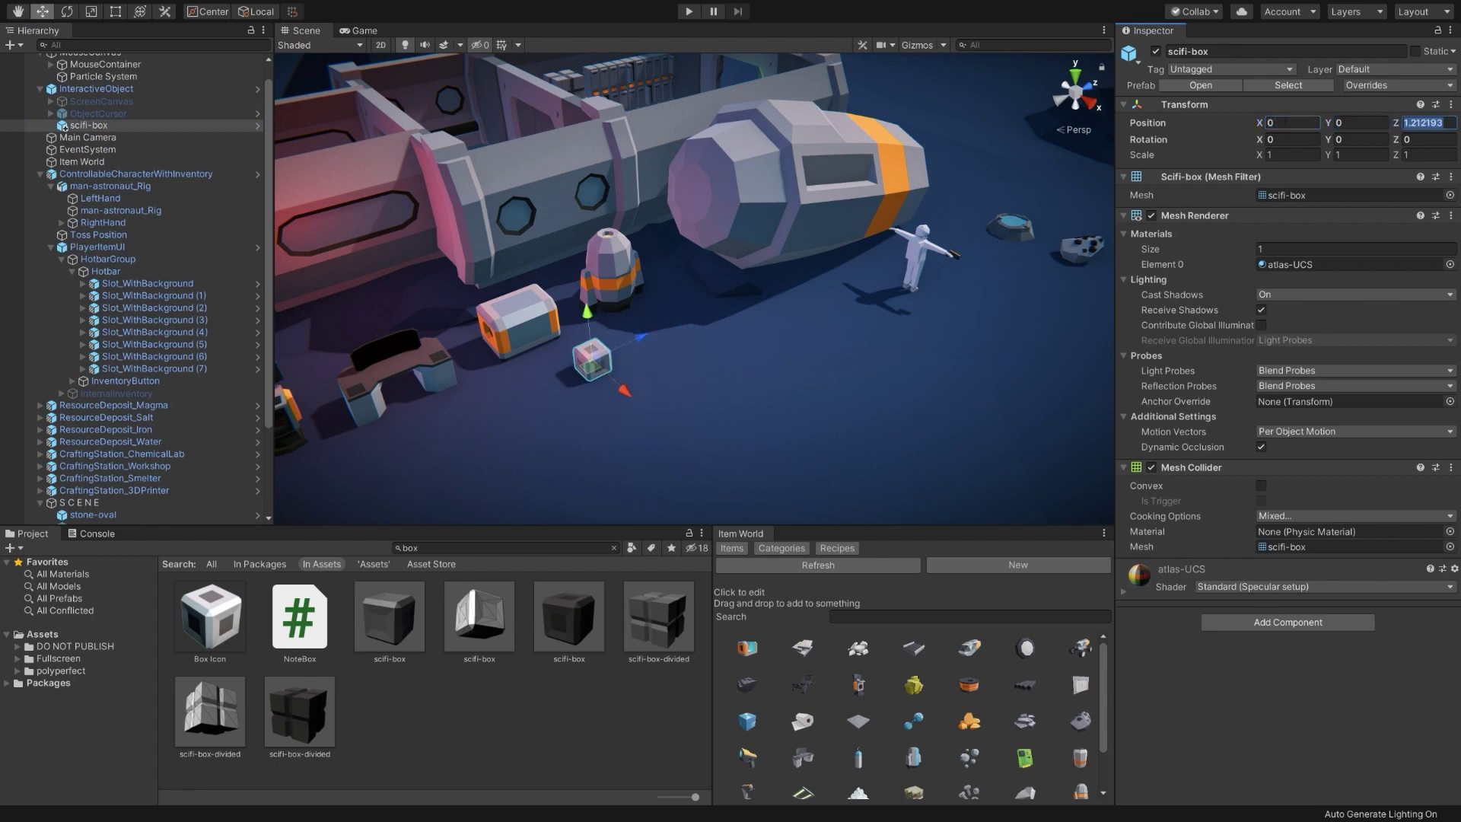
type("0")
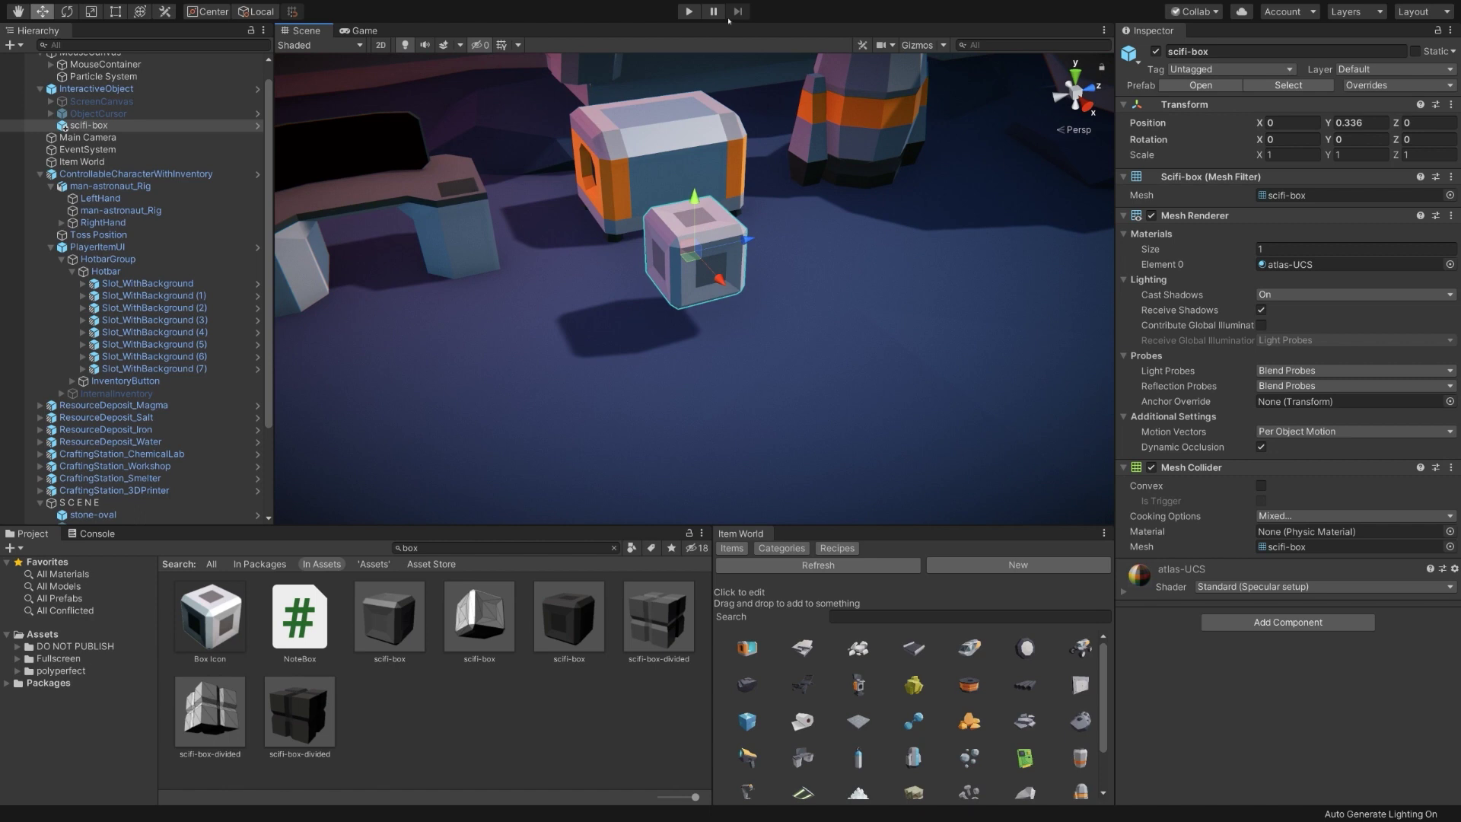
Play-test the new box by having the astronaut interact with it and walk away, and stop play mode
left_click(688, 11)
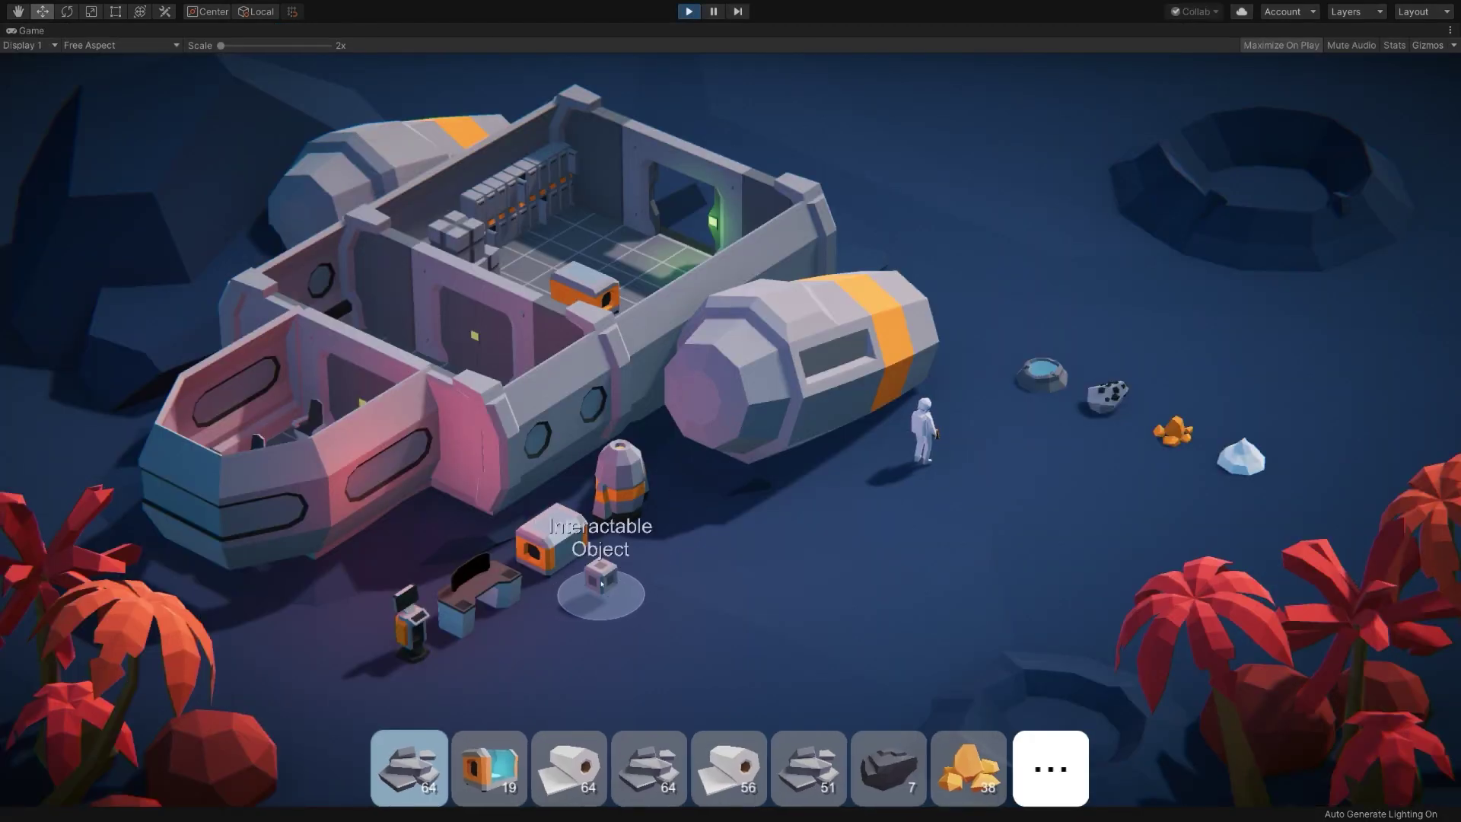
left_click(601, 584)
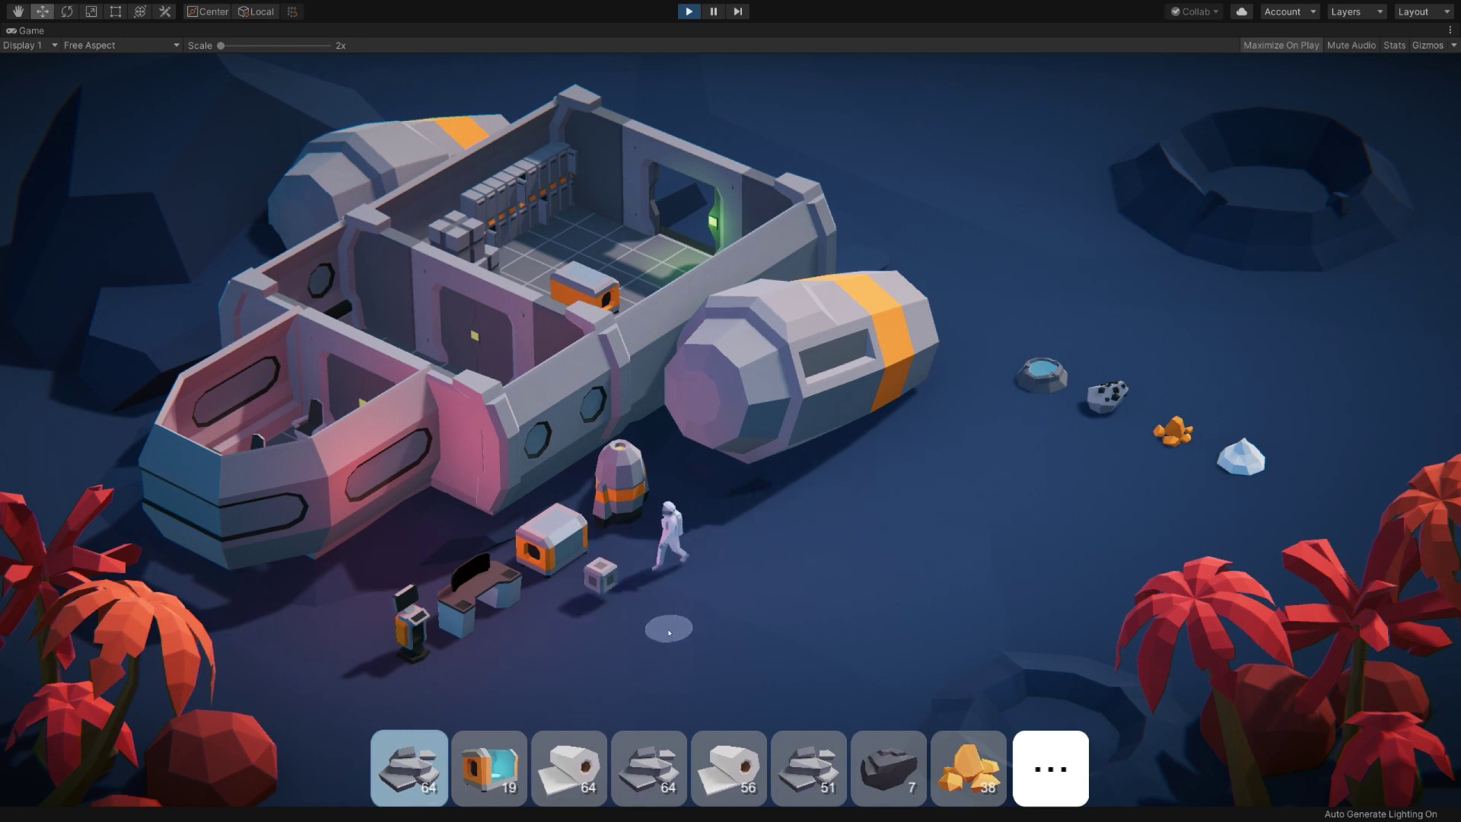
left_click(822, 579)
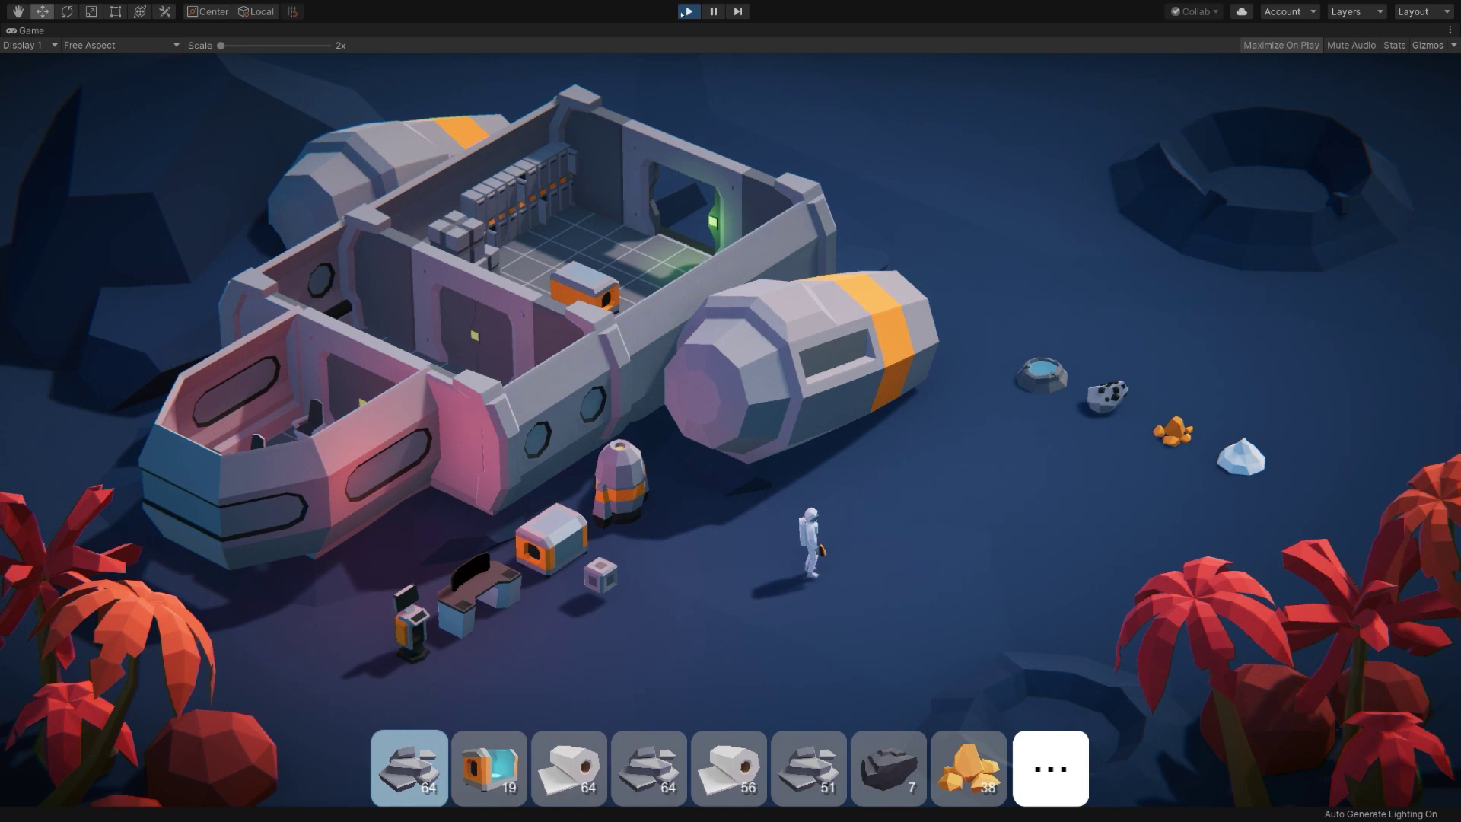
left_click(687, 11)
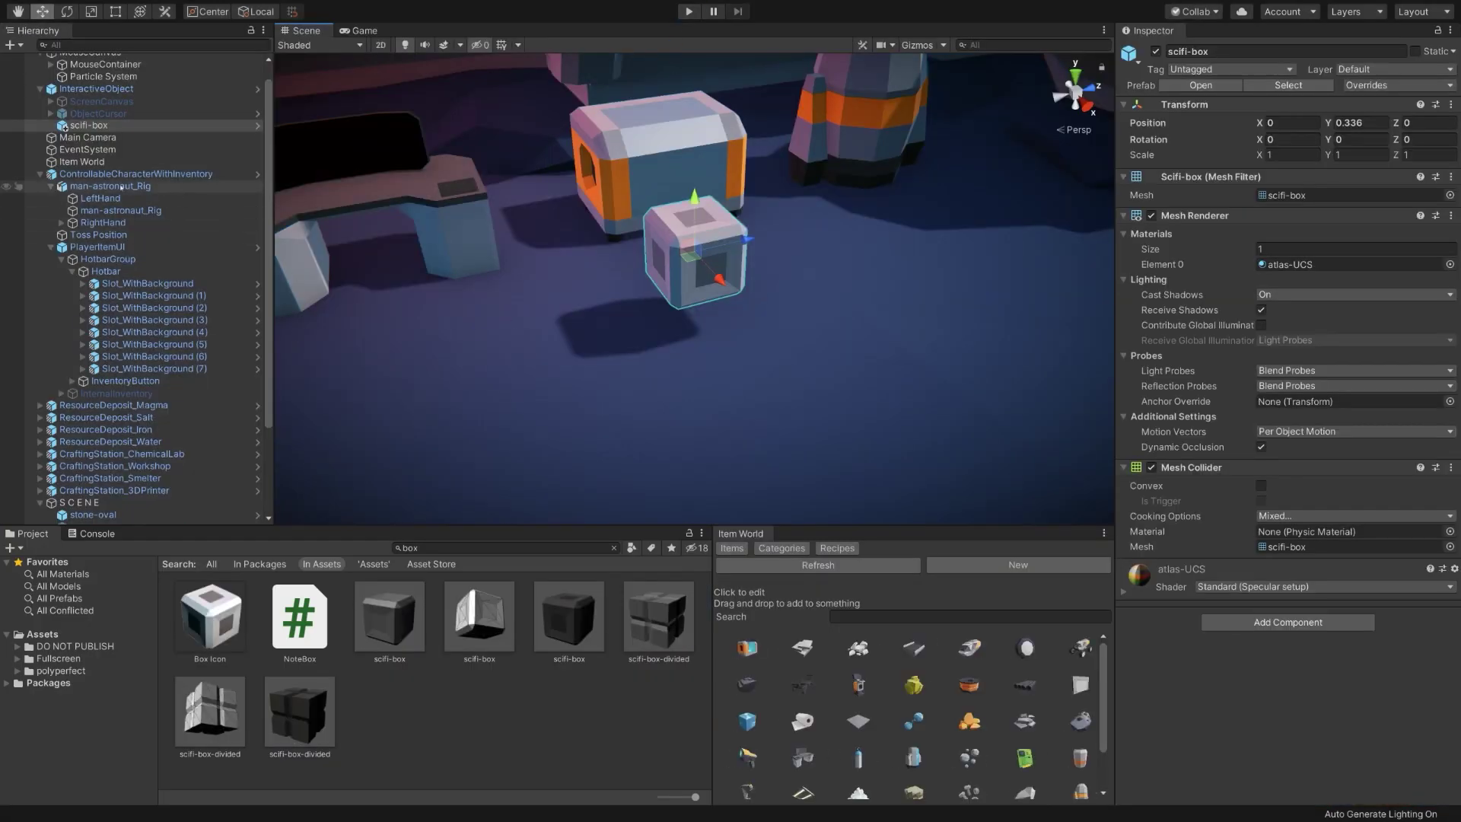
Examine the ScreenCanvas child and InteractiveObject's Event Trigger and Base Interactable events, including what happens on beginning and ending an interaction
left_click(96, 103)
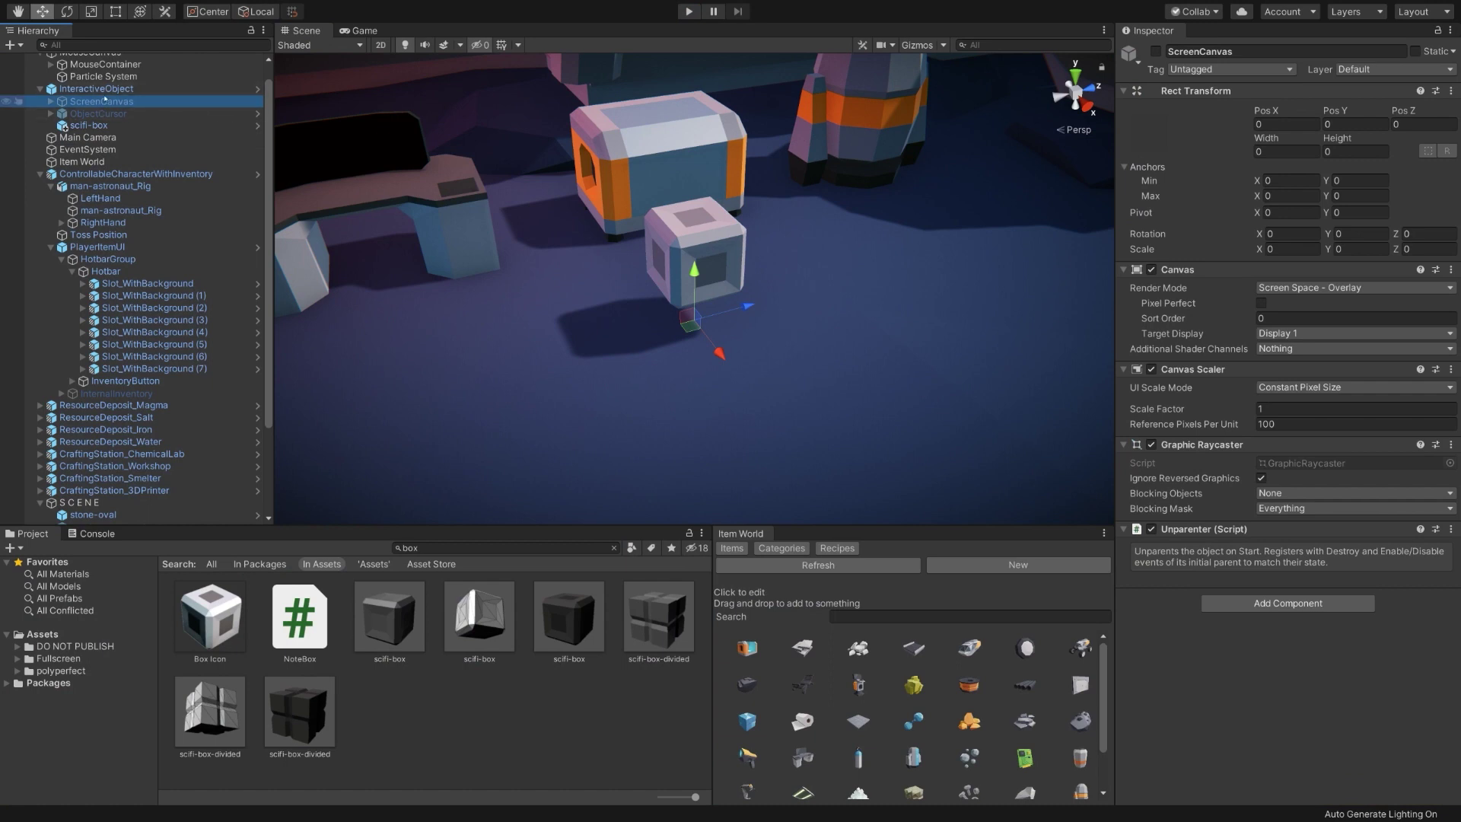
left_click(97, 89)
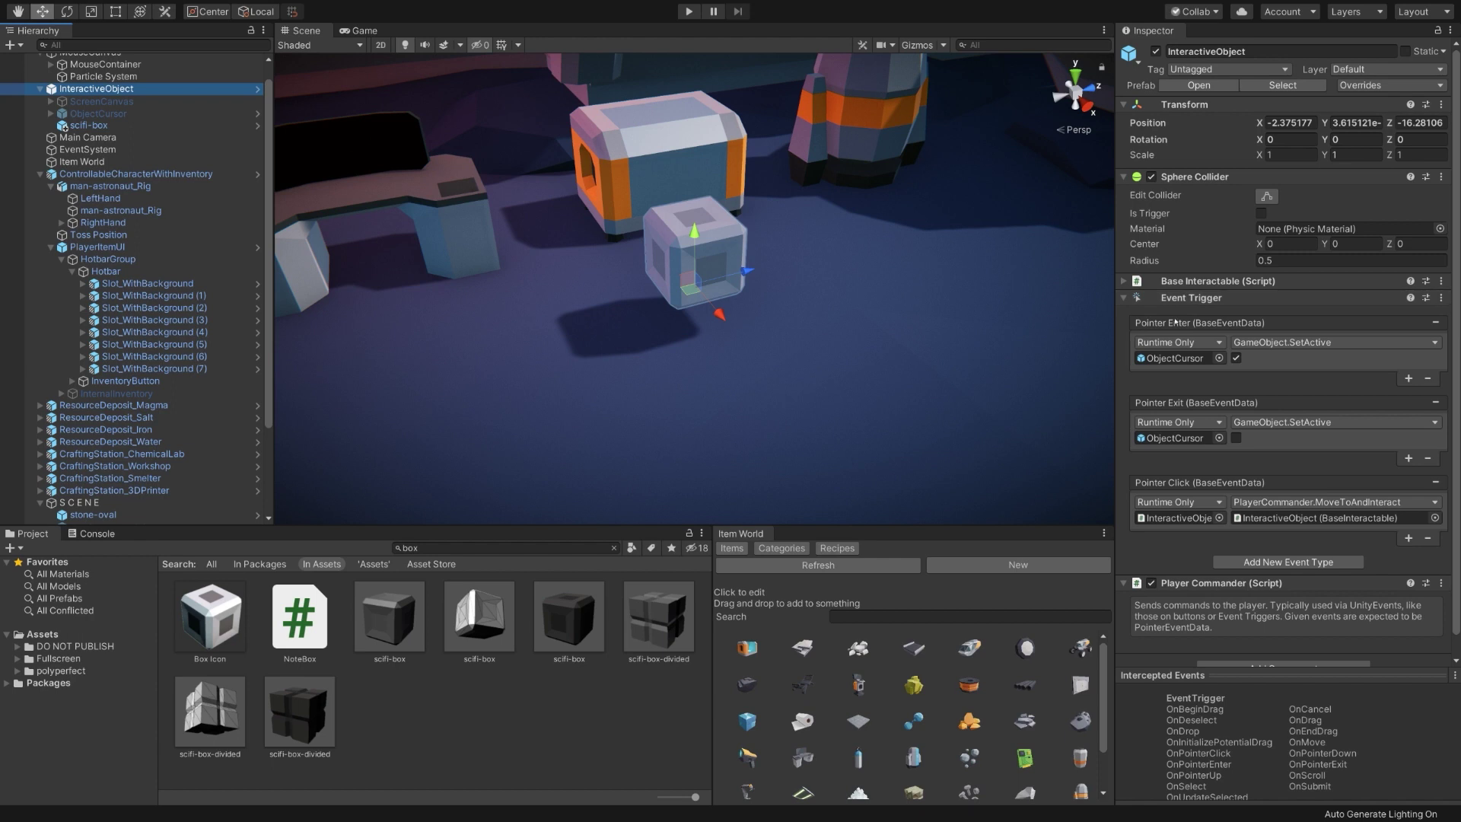
scroll(1174, 334, "down", 1)
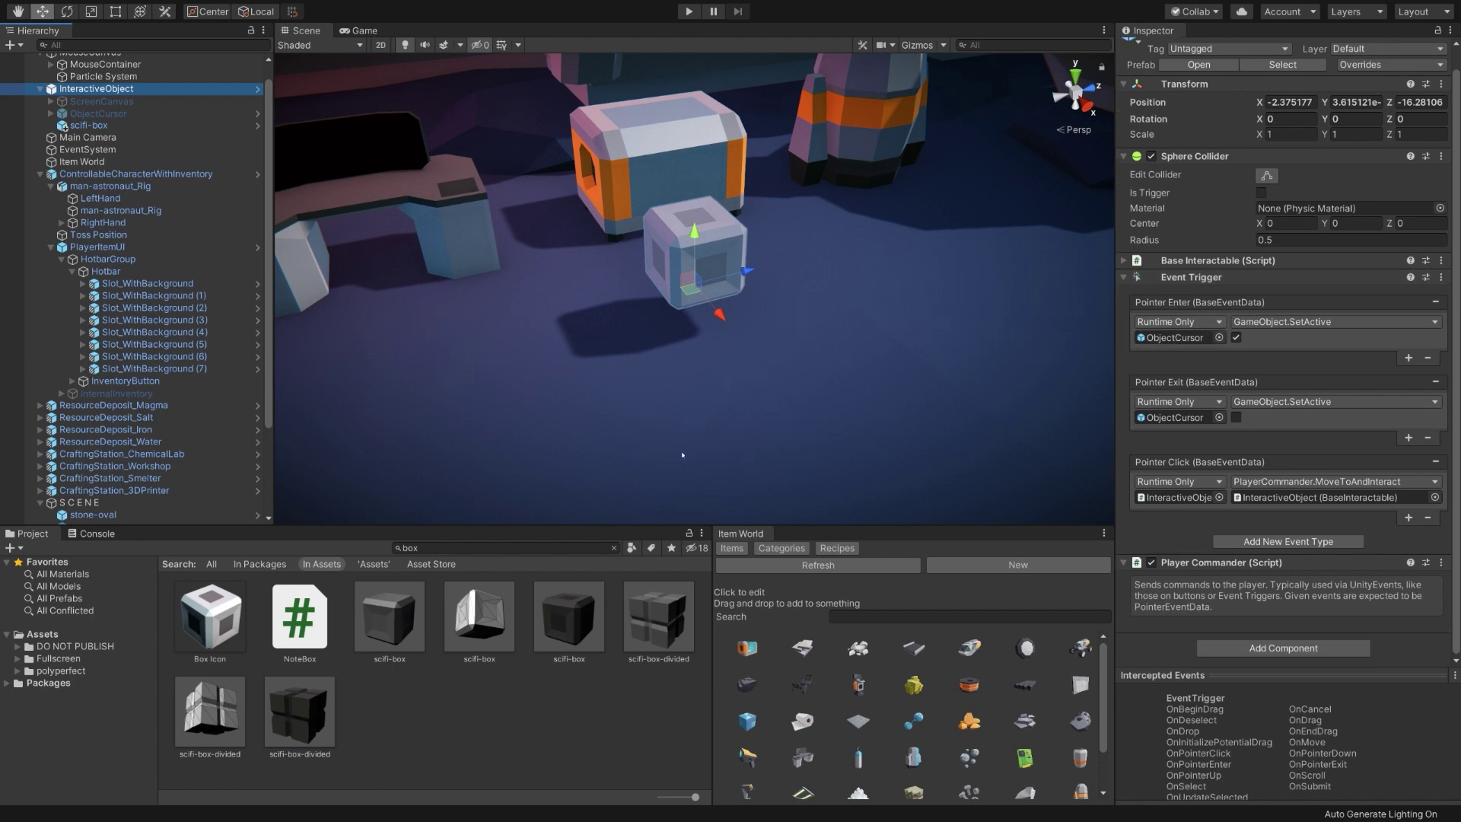
scroll(819, 396, "down", 3)
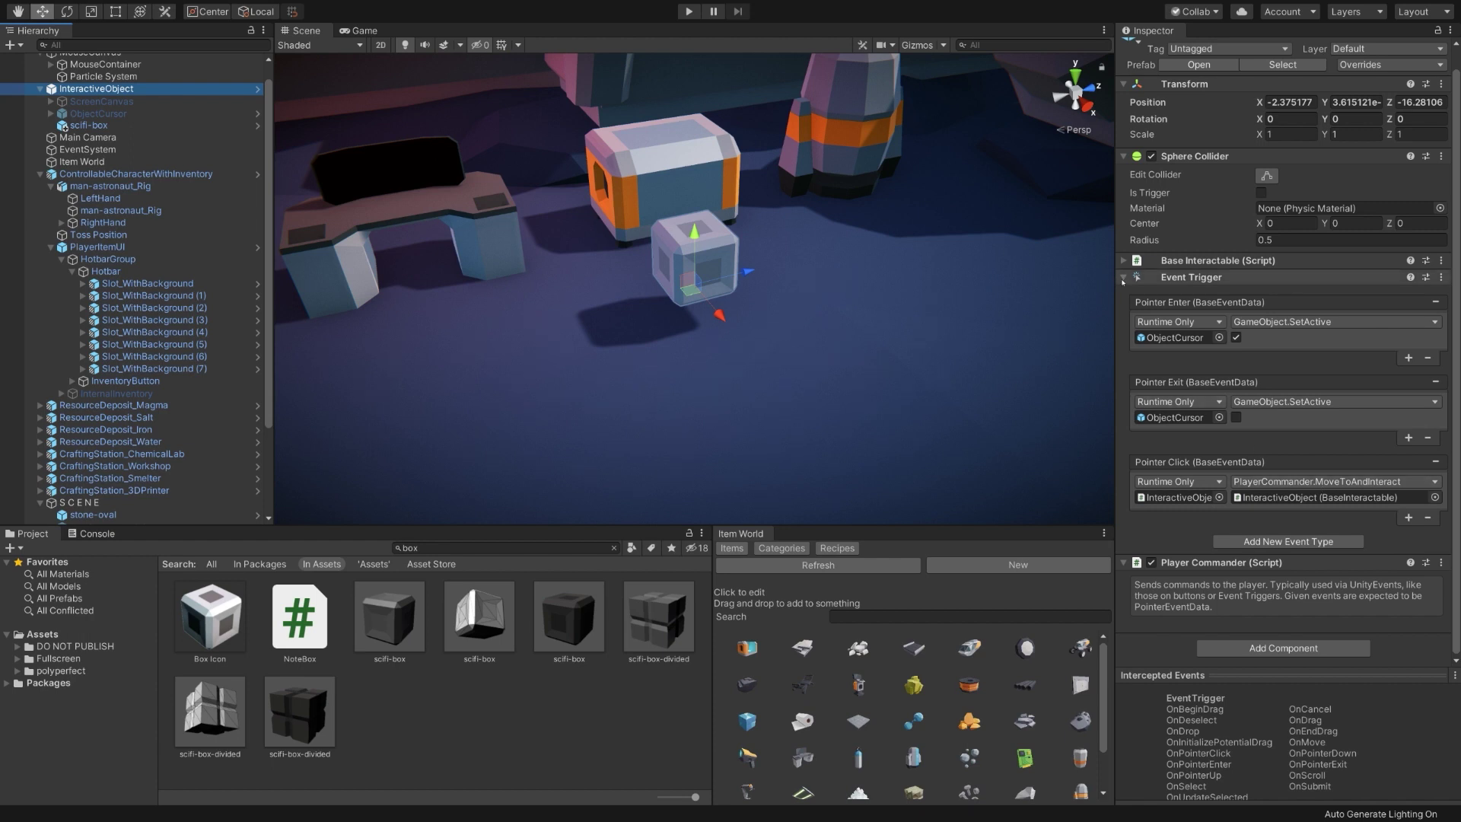
left_click(1222, 277)
left_click(1227, 281)
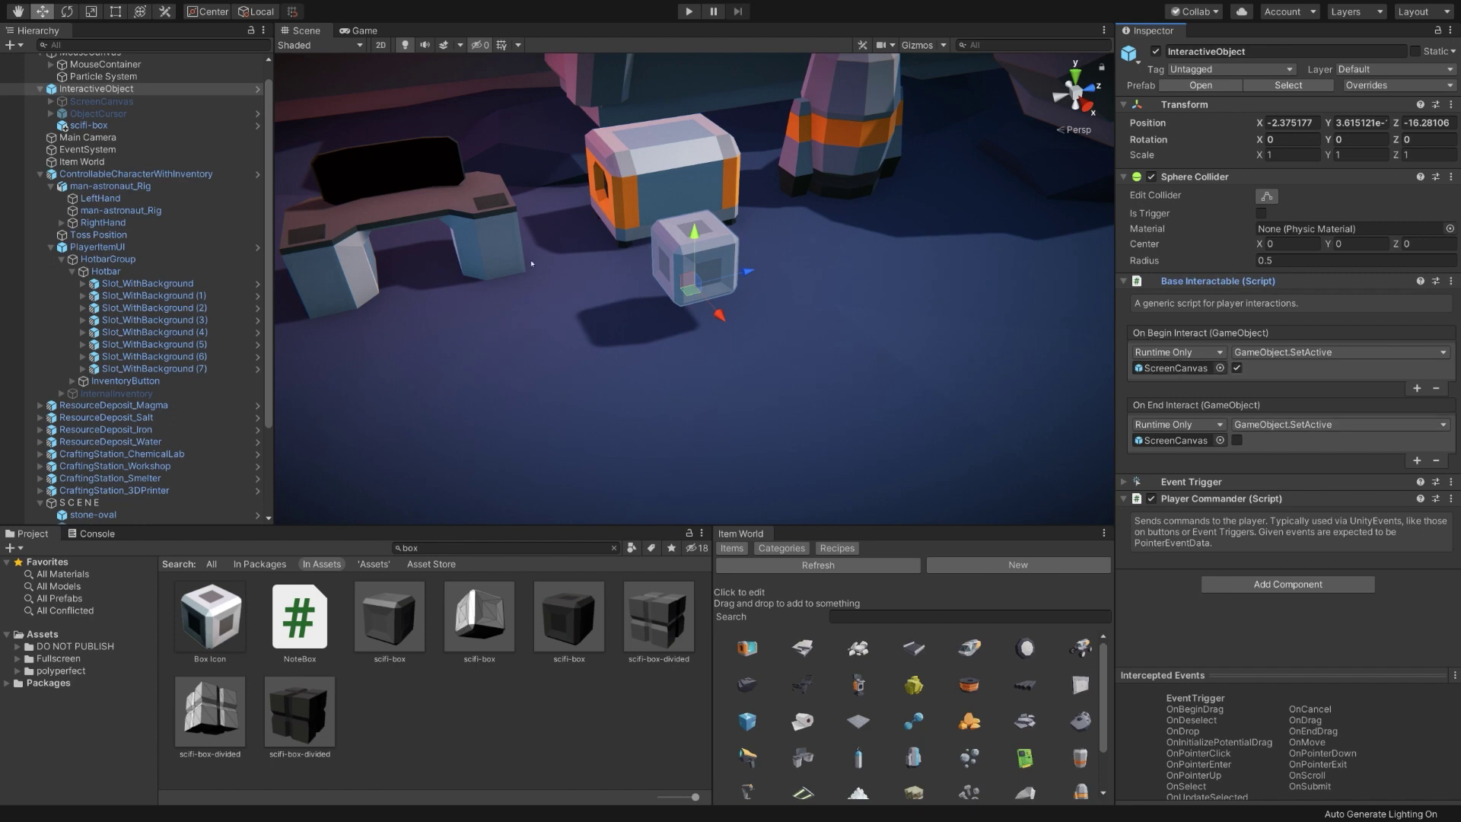
Activate the ScreenCanvas object under InteractiveObject
left_click(101, 101)
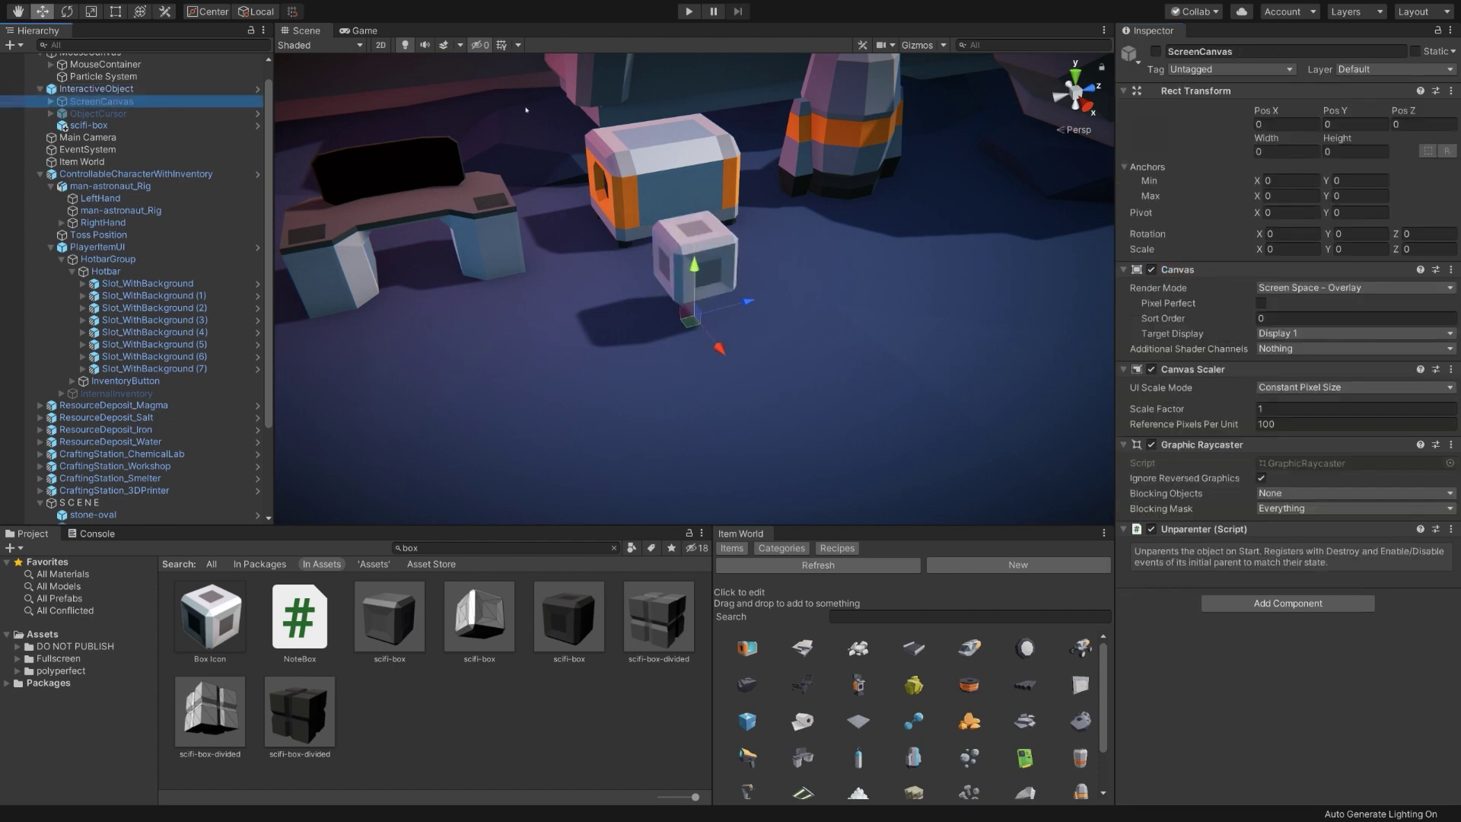
scroll(645, 338, "down", 5)
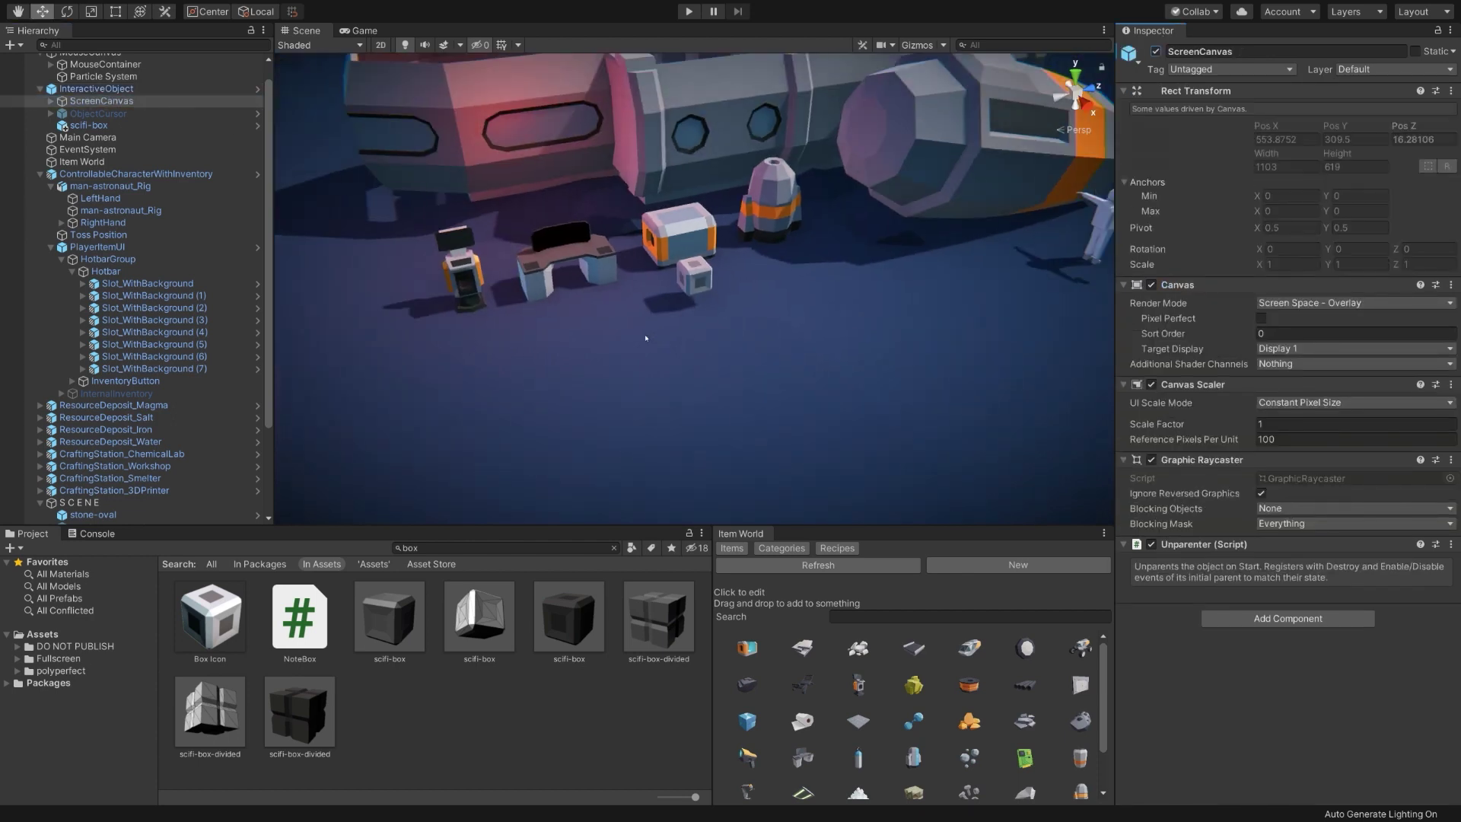
Add a UI Text element under ScreenCanvas's GameObject child and set its text to "My Box"
key("f")
left_click_drag(645, 338, 897, 186, "alt")
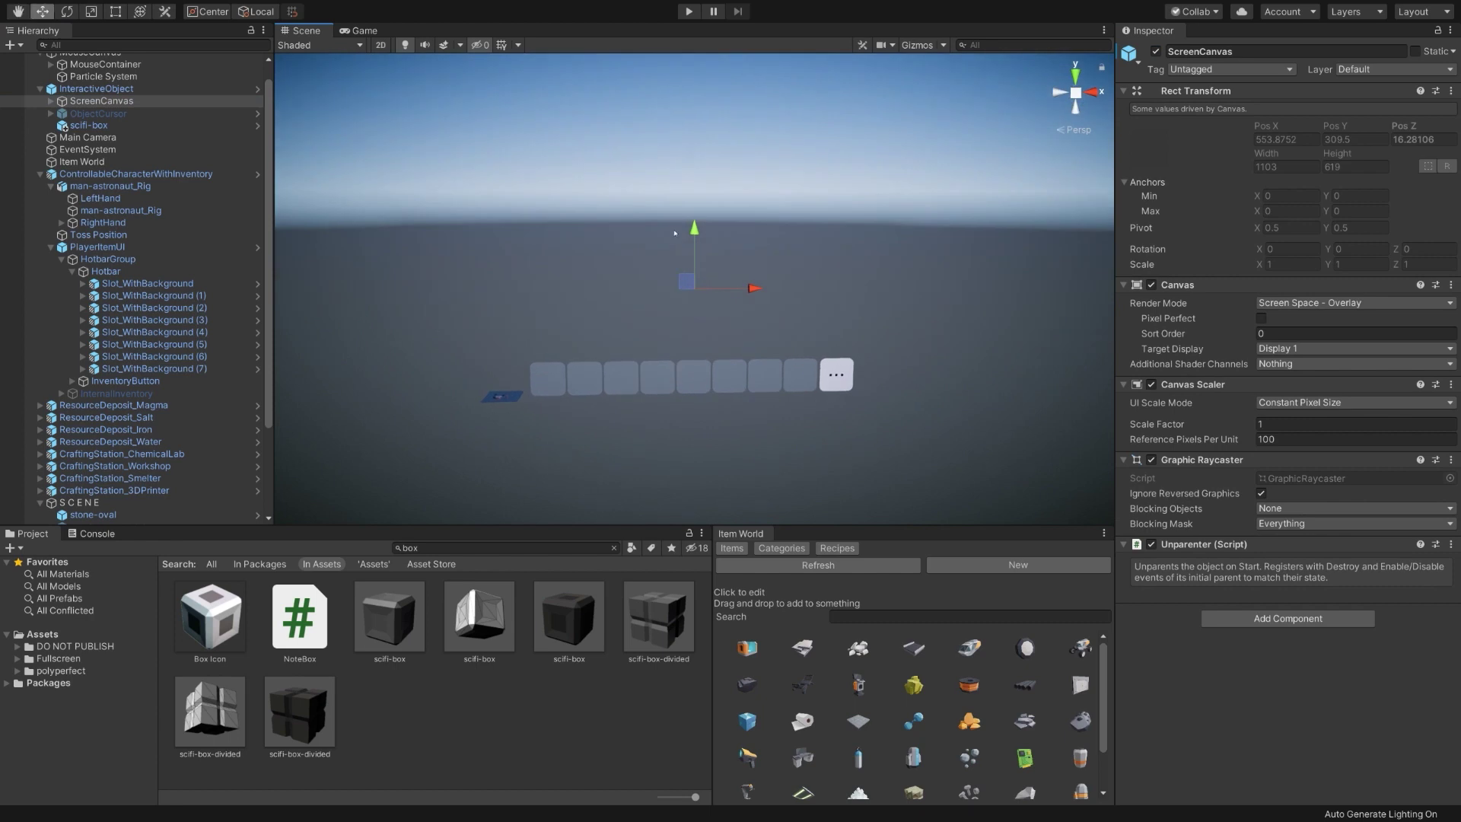
scroll(561, 356, "up", 1)
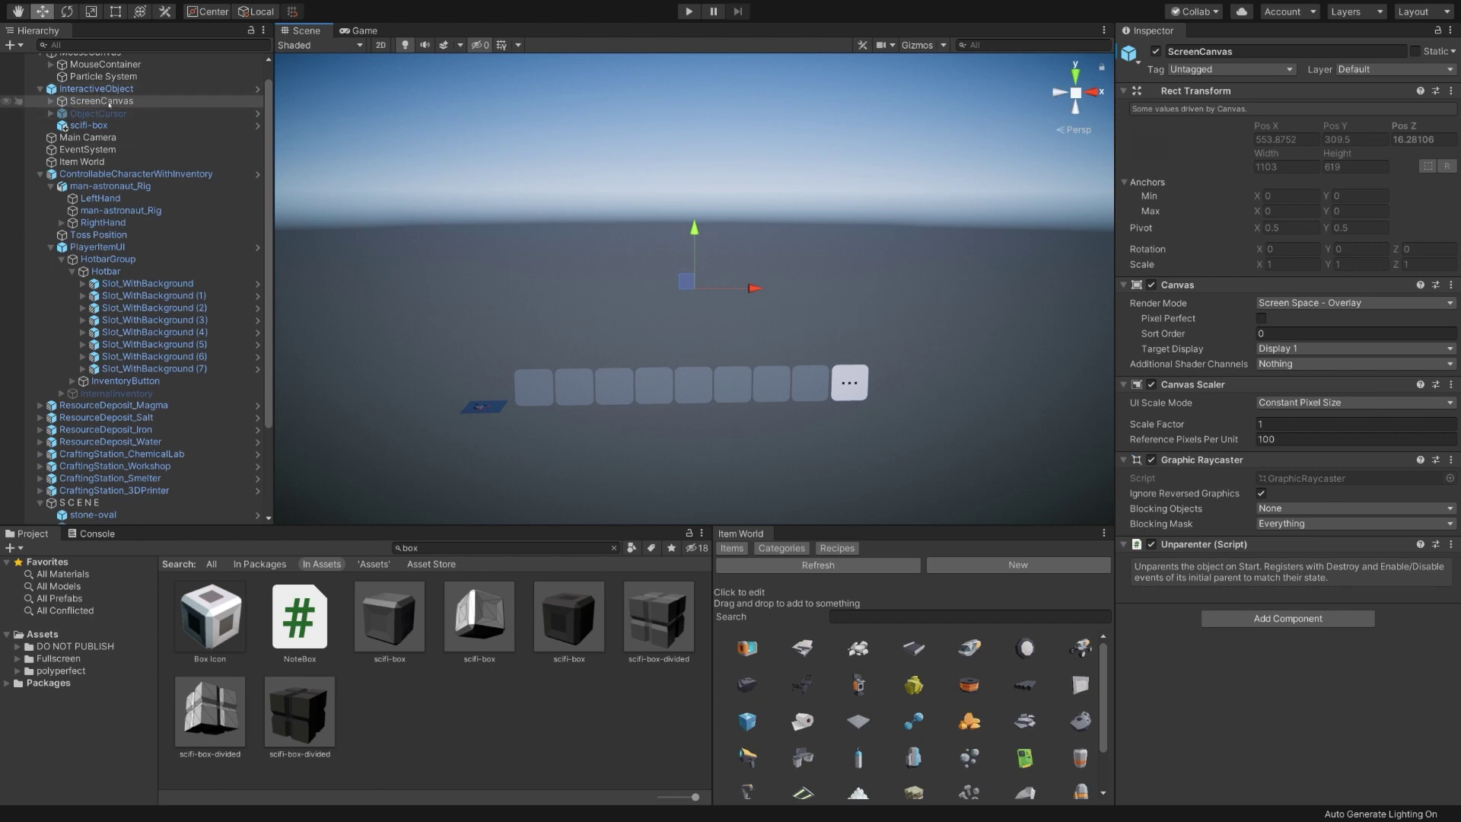
left_click(51, 100)
left_click(107, 113)
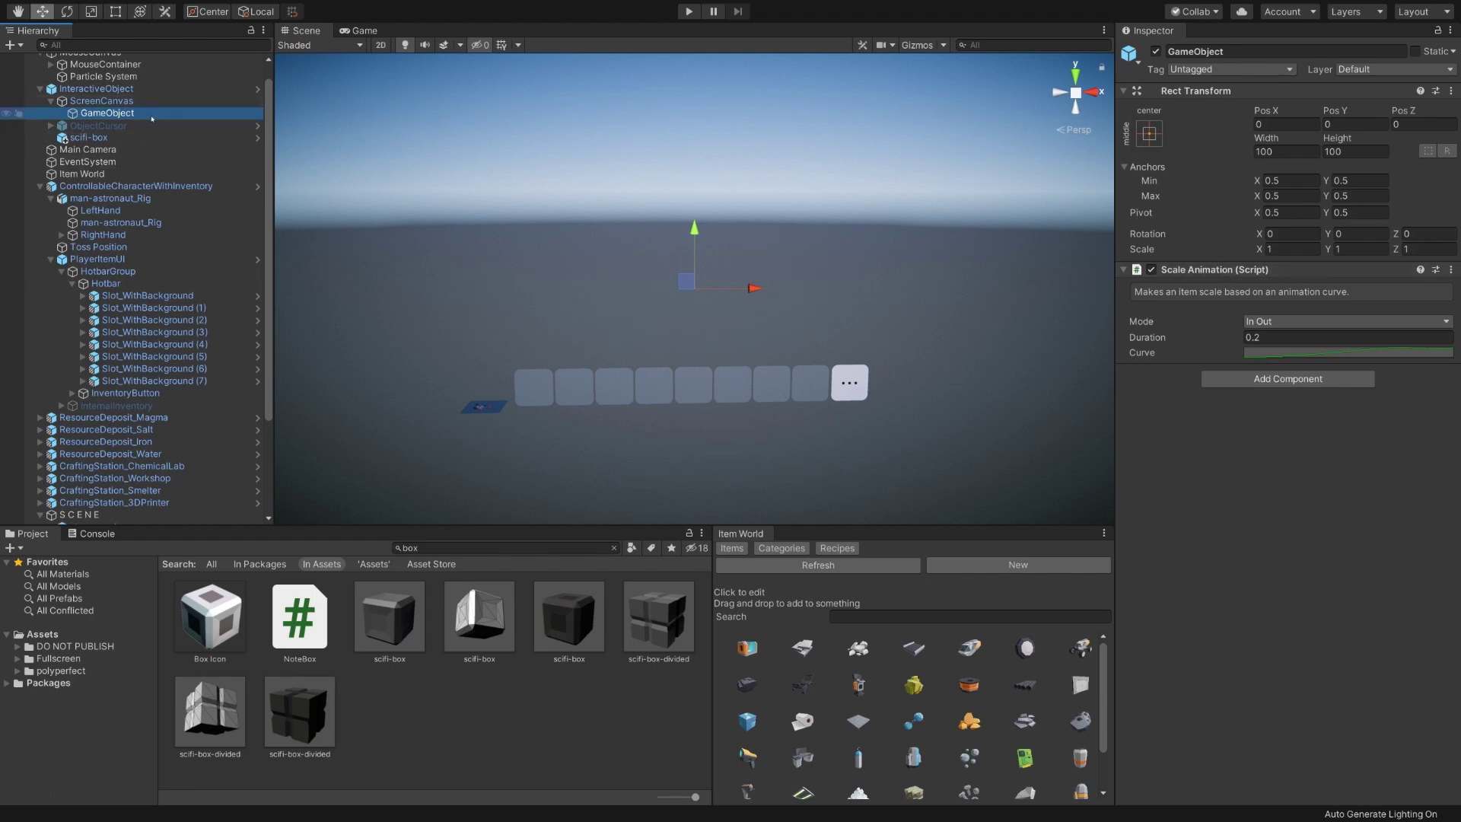
right_click(125, 117)
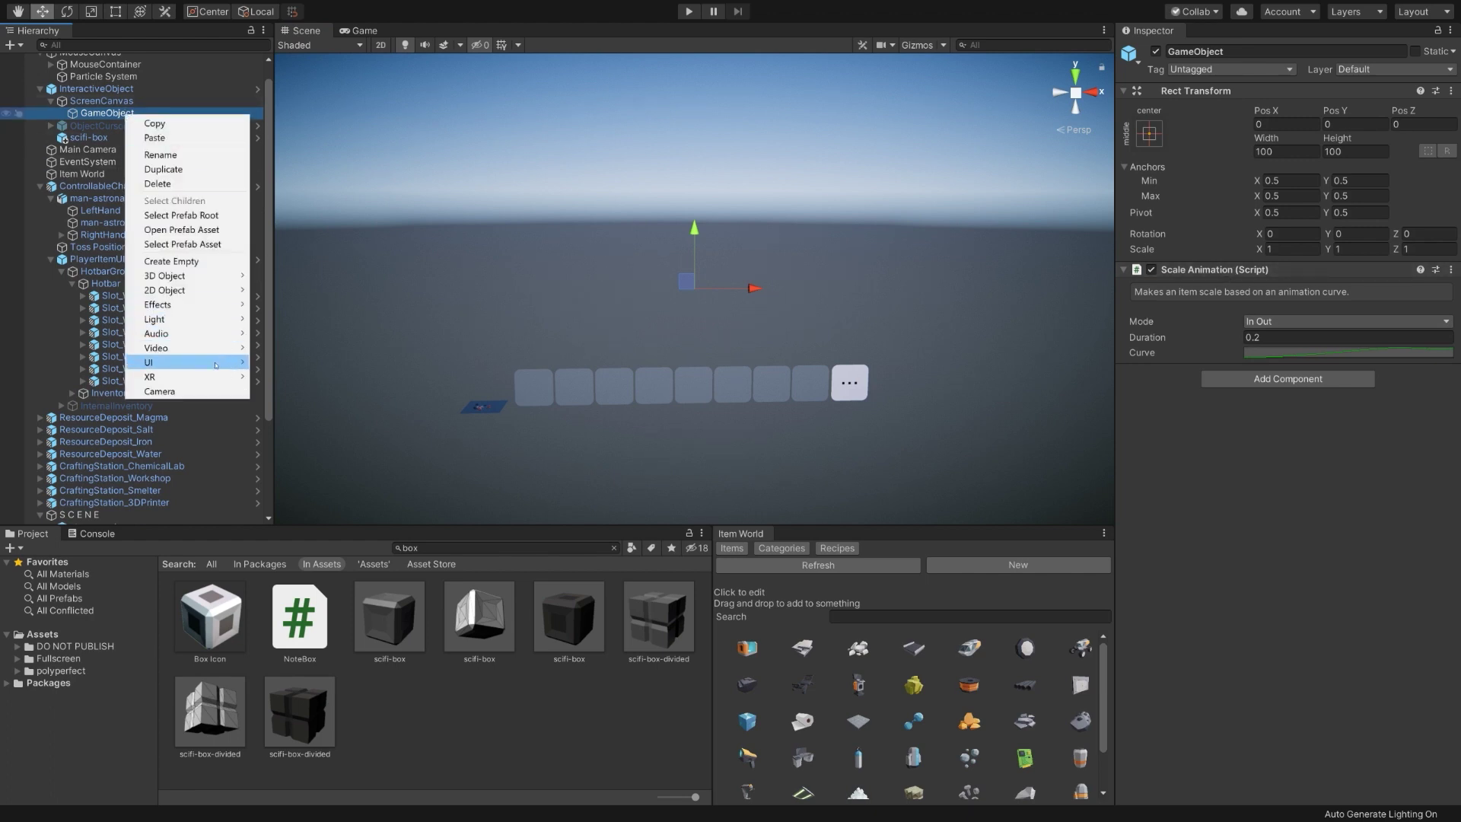
mouse_move(215, 364)
left_click(278, 363)
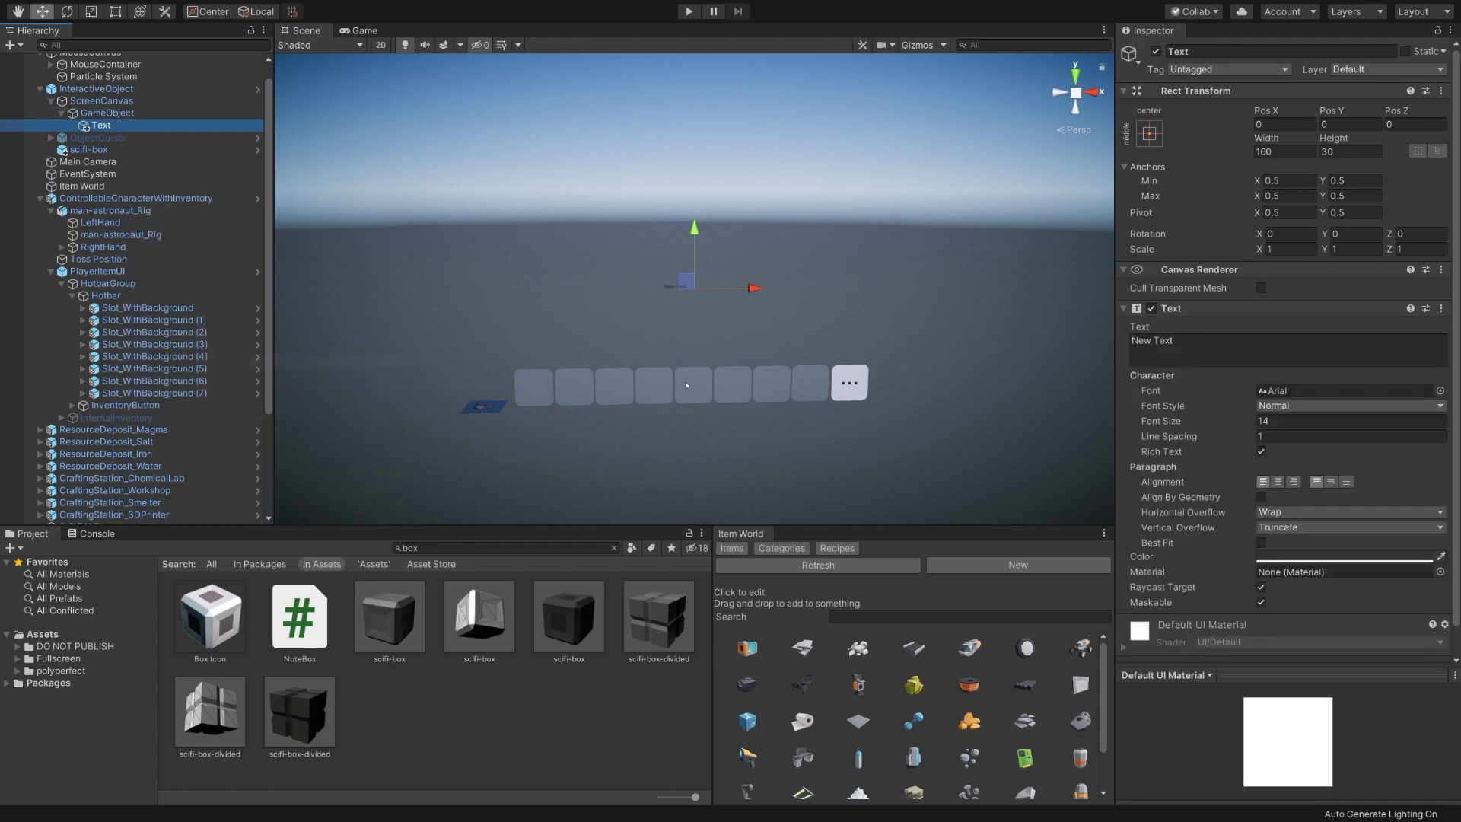
left_click(1328, 337)
type("My Box")
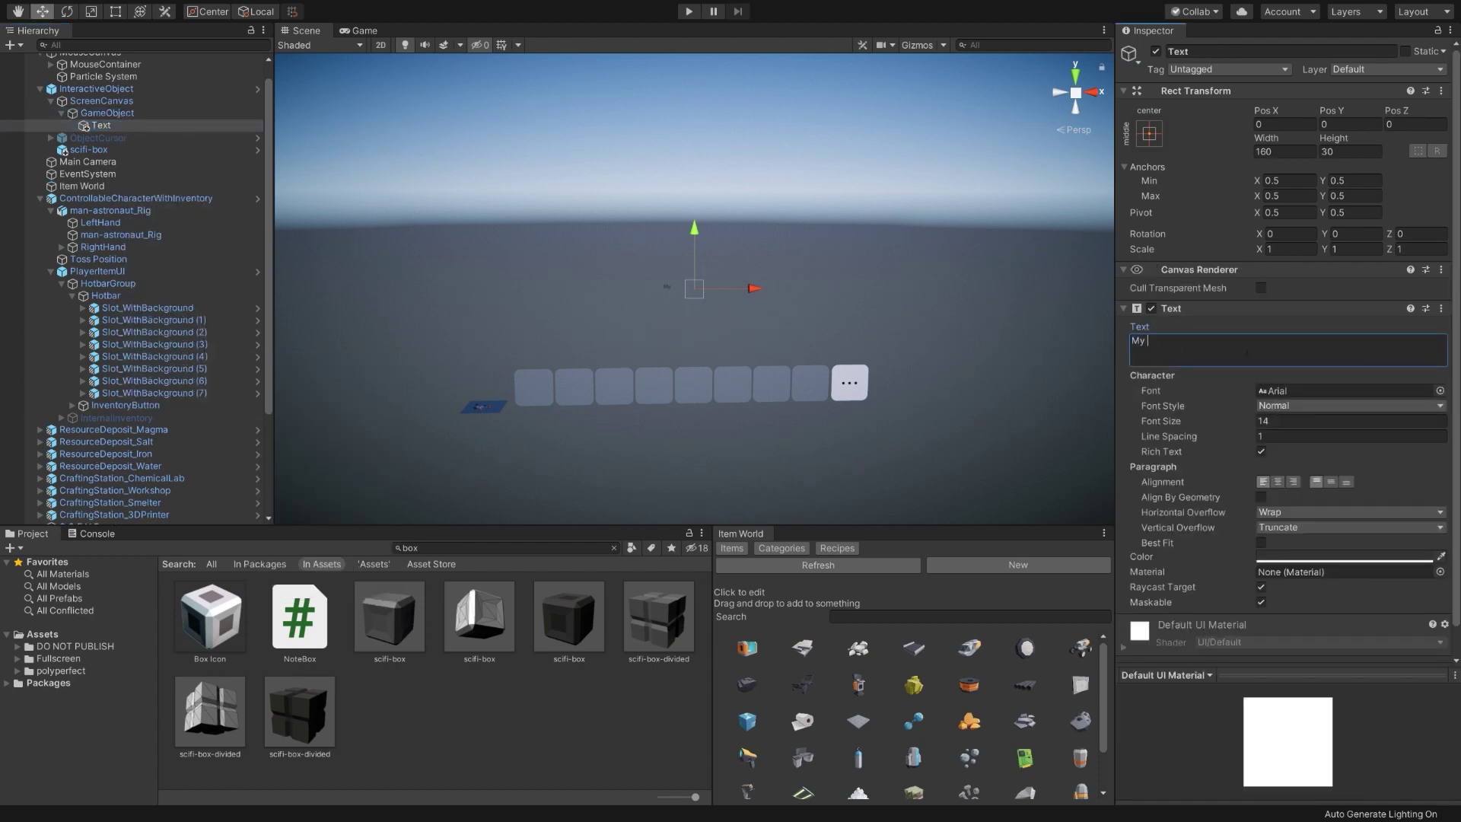
Centre the text horizontally and vertically, set its font size to 72, and set both horizontal and vertical overflow to Overflow
left_click(1278, 482)
left_click(1331, 482)
left_click(1292, 420)
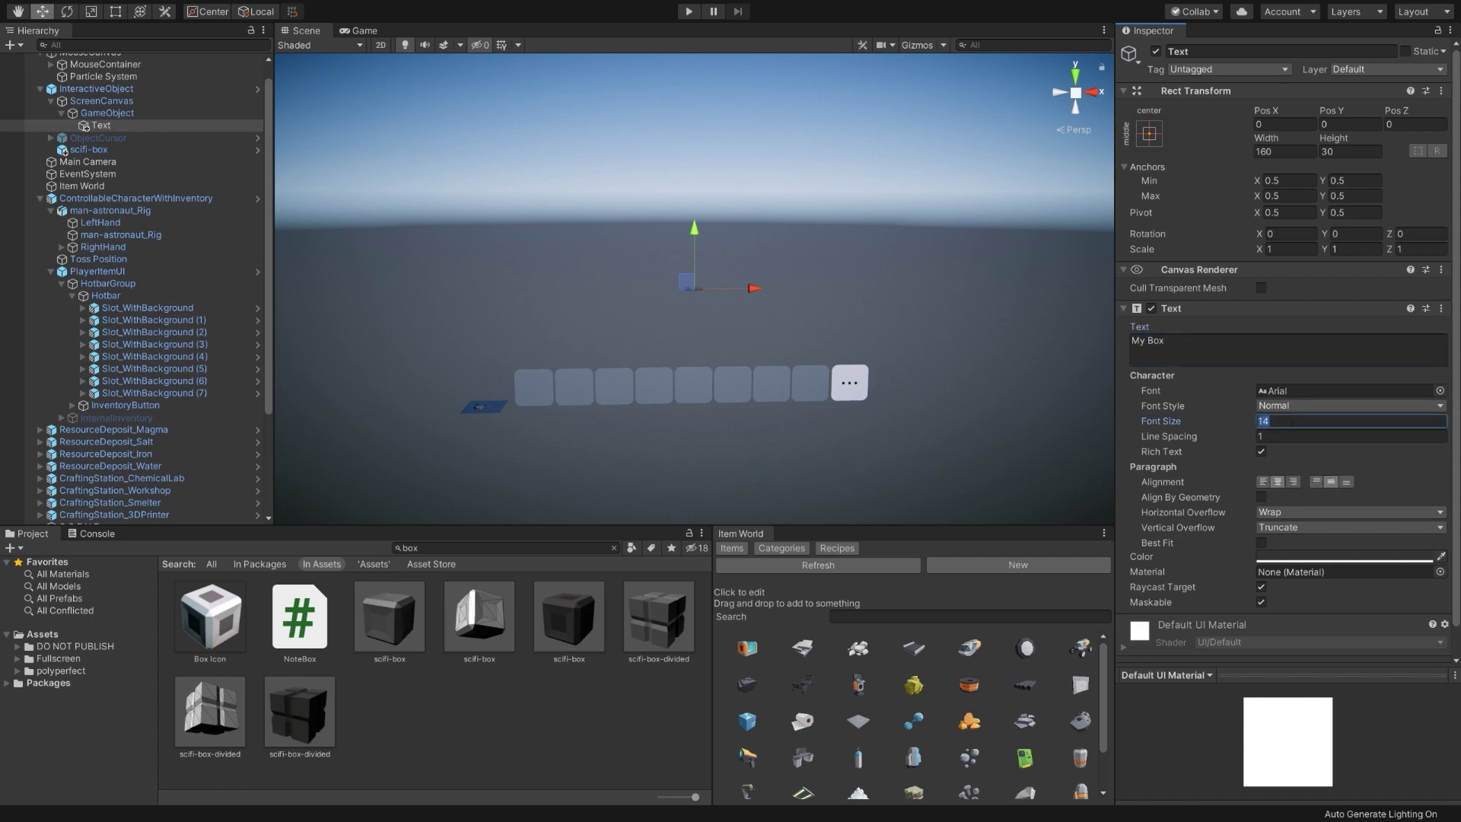
type("72")
left_click(1302, 513)
left_click(1303, 542)
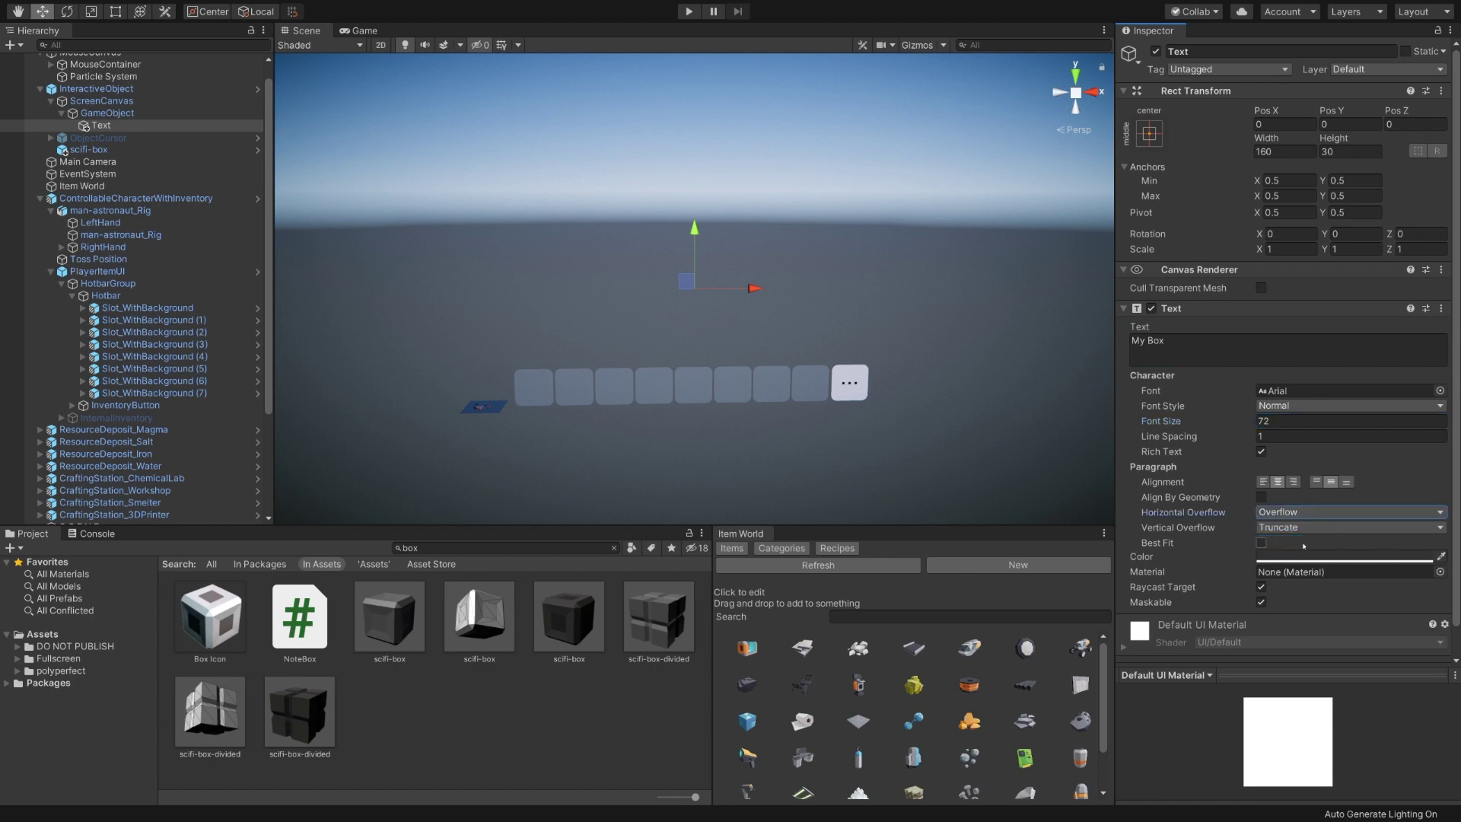
left_click(1303, 527)
left_click(1294, 557)
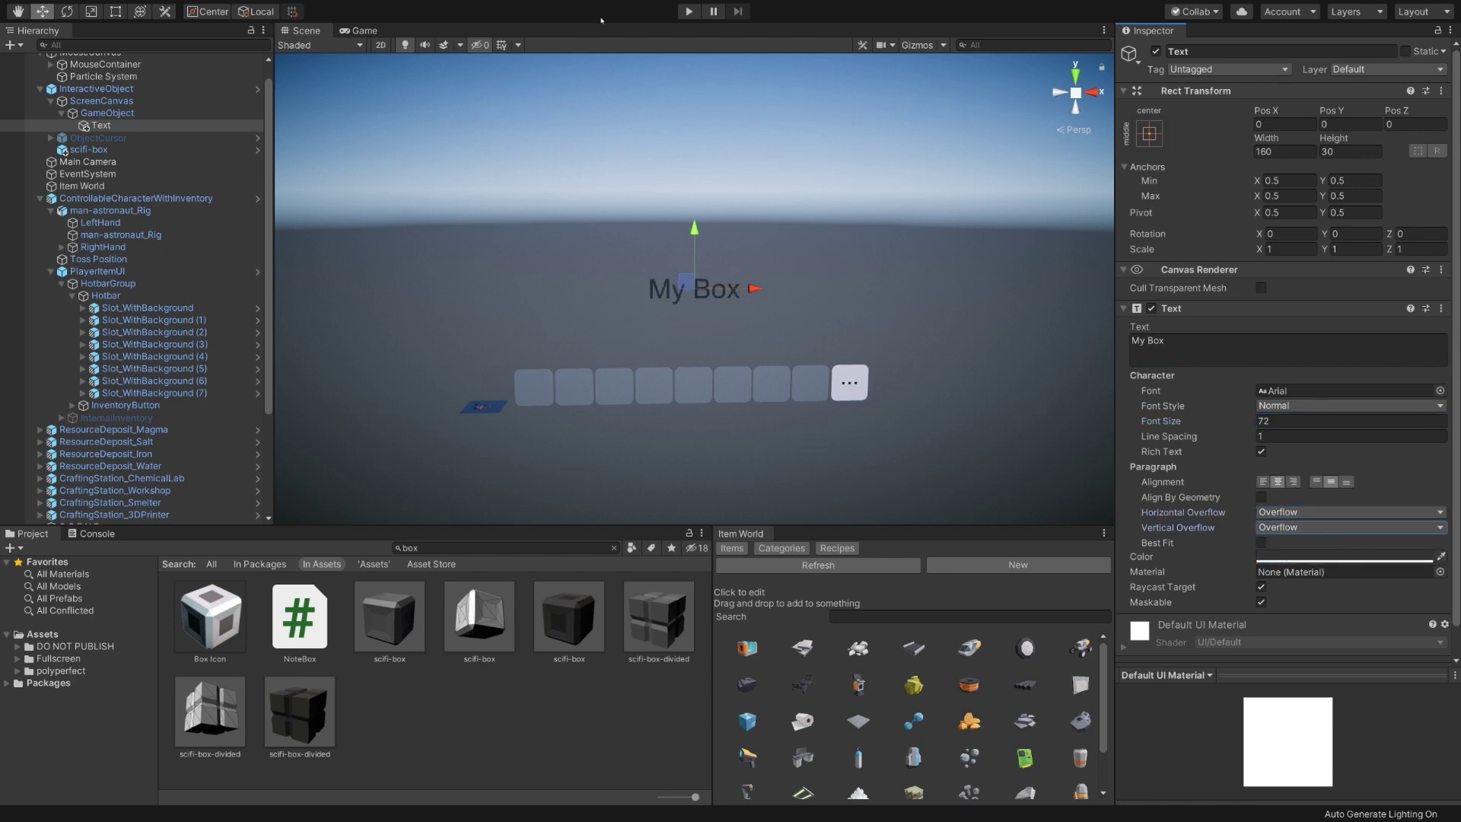
Revert ScreenCanvas's active state to the InteractiveObject prefab's setting
left_click(109, 106)
right_click(1162, 56)
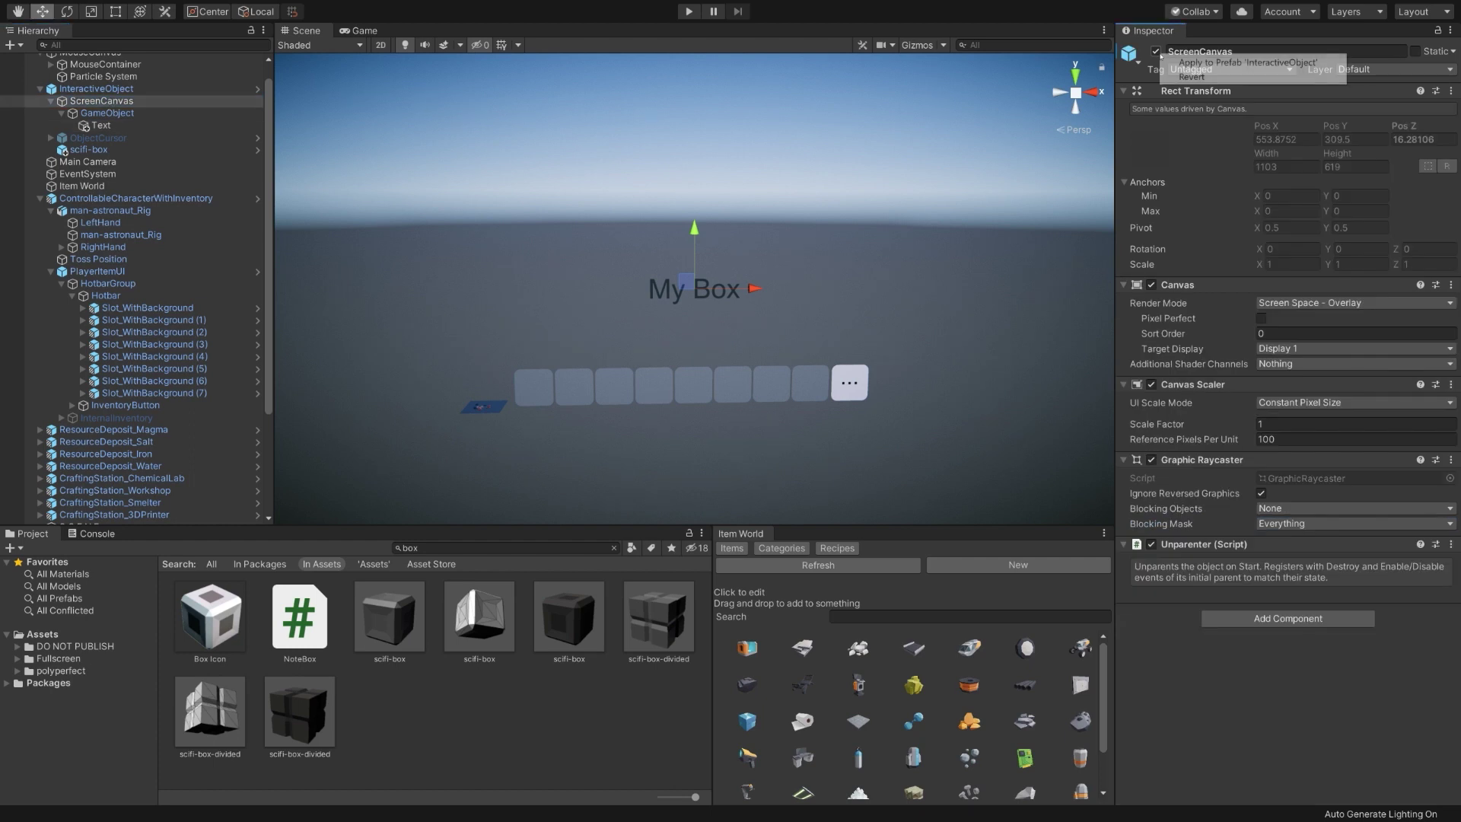
left_click(1181, 77)
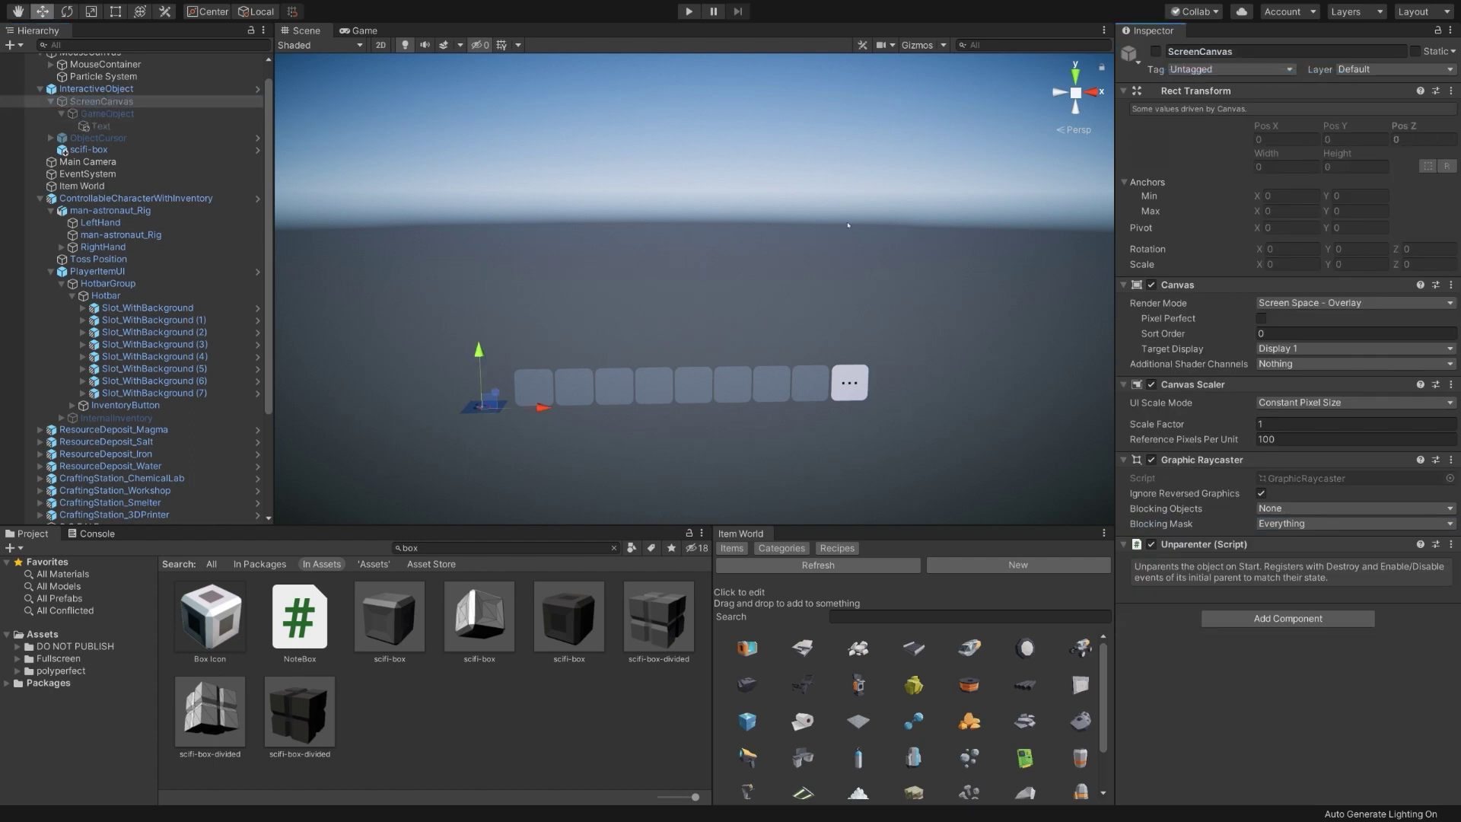
Play-test the "My Box" screen by having the astronaut interact with the box and walk away, and stop play mode
left_click(687, 11)
left_click(601, 579)
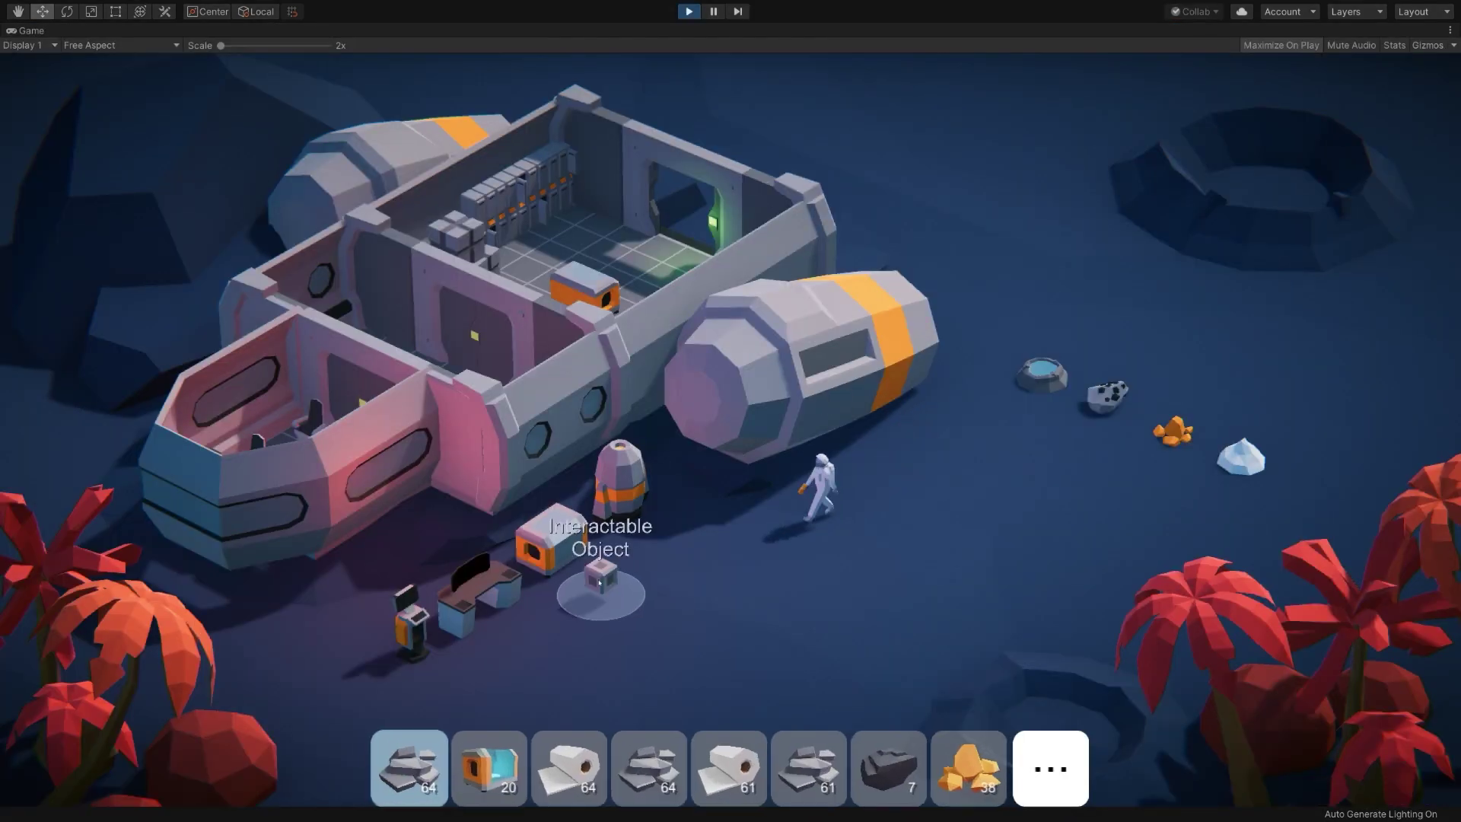
left_click(601, 576)
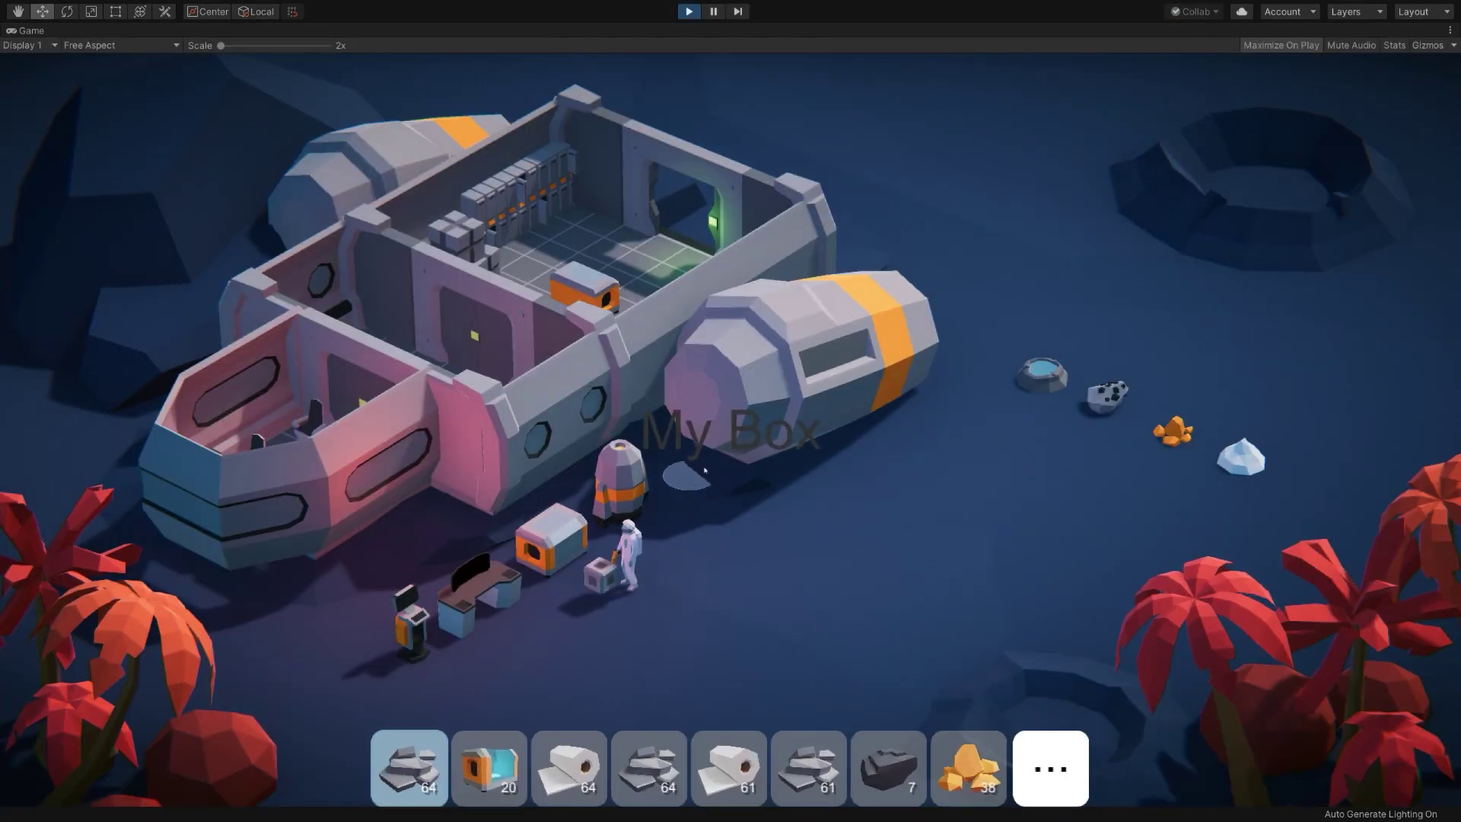
left_click(810, 560)
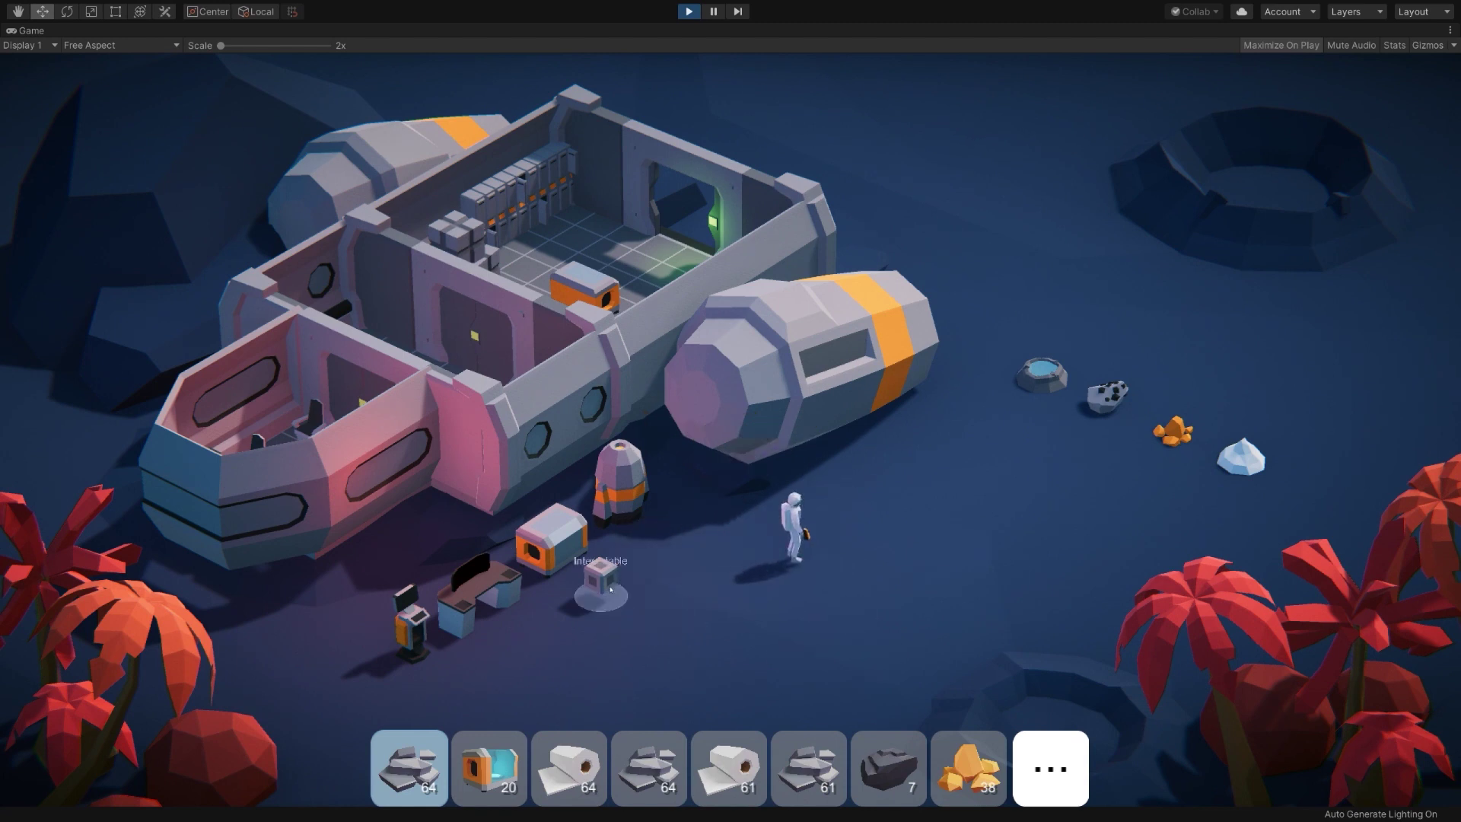
left_click(641, 583)
left_click(687, 12)
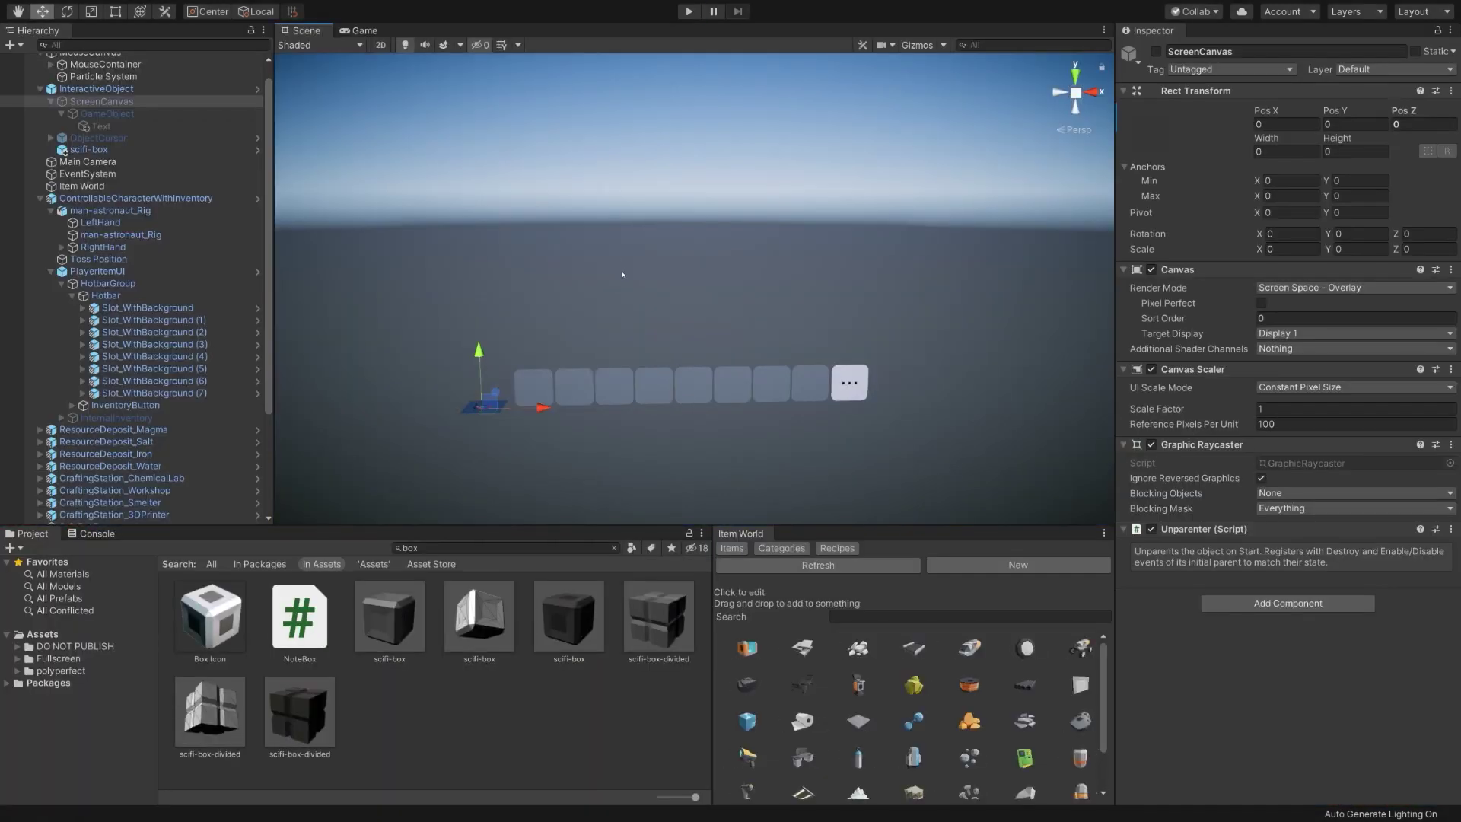
Reactivate the ScreenCanvas object under InteractiveObject for editing
left_click(107, 113)
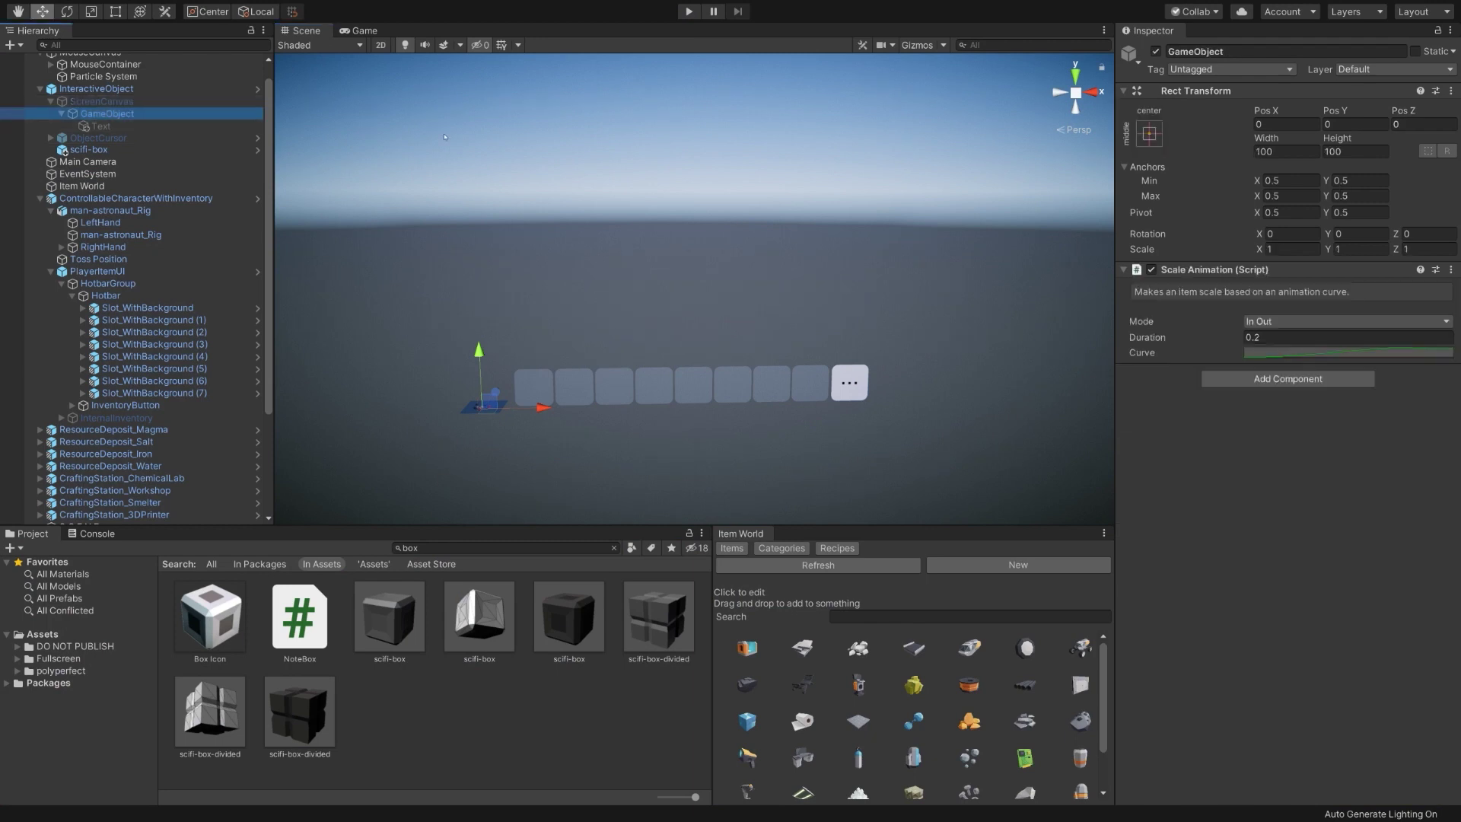
left_click(101, 102)
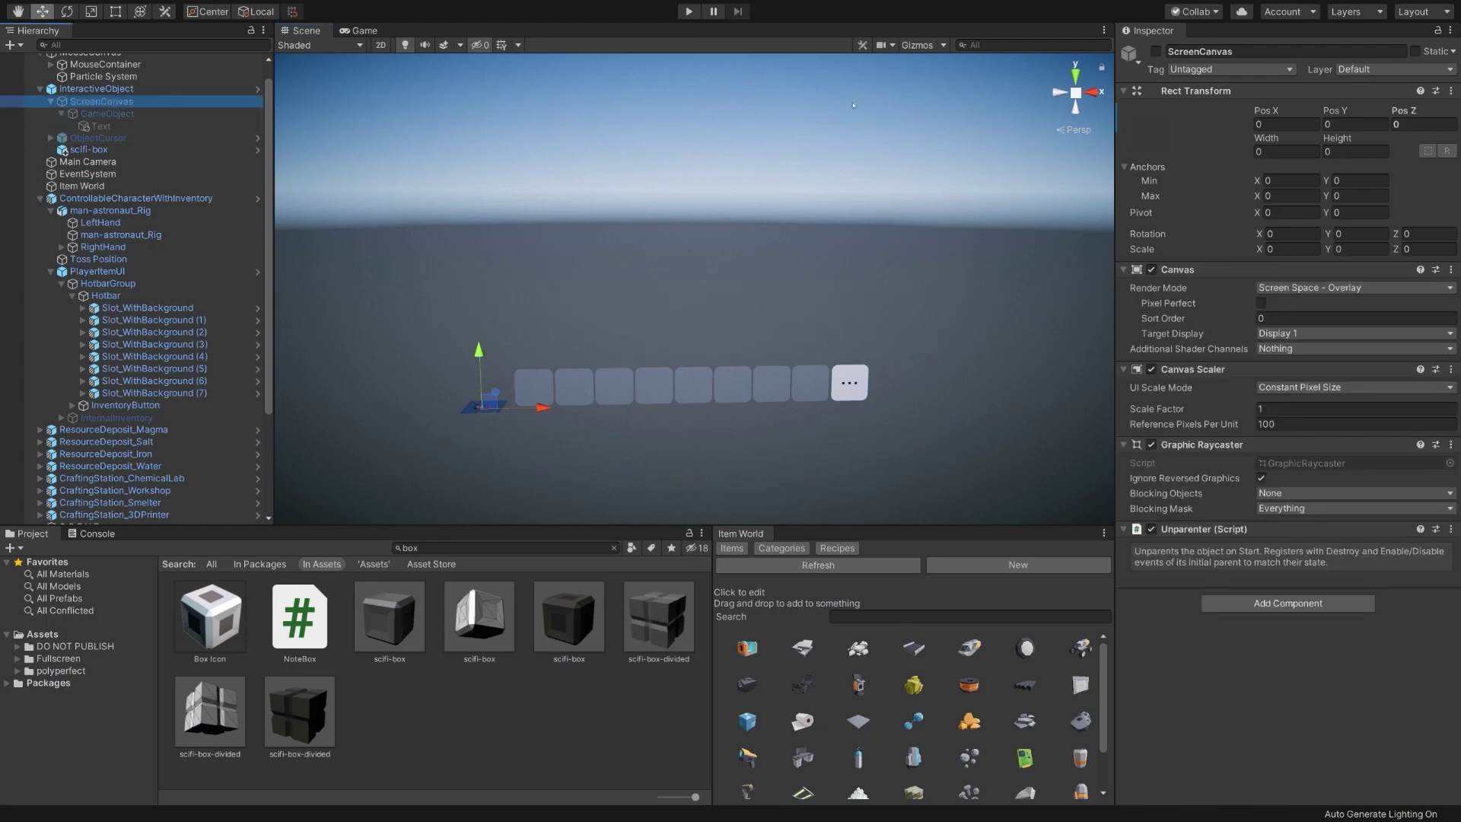
left_click(1156, 51)
Create an empty child under ScreenCanvas's GameObject and name it "Inventory"
left_click(107, 113)
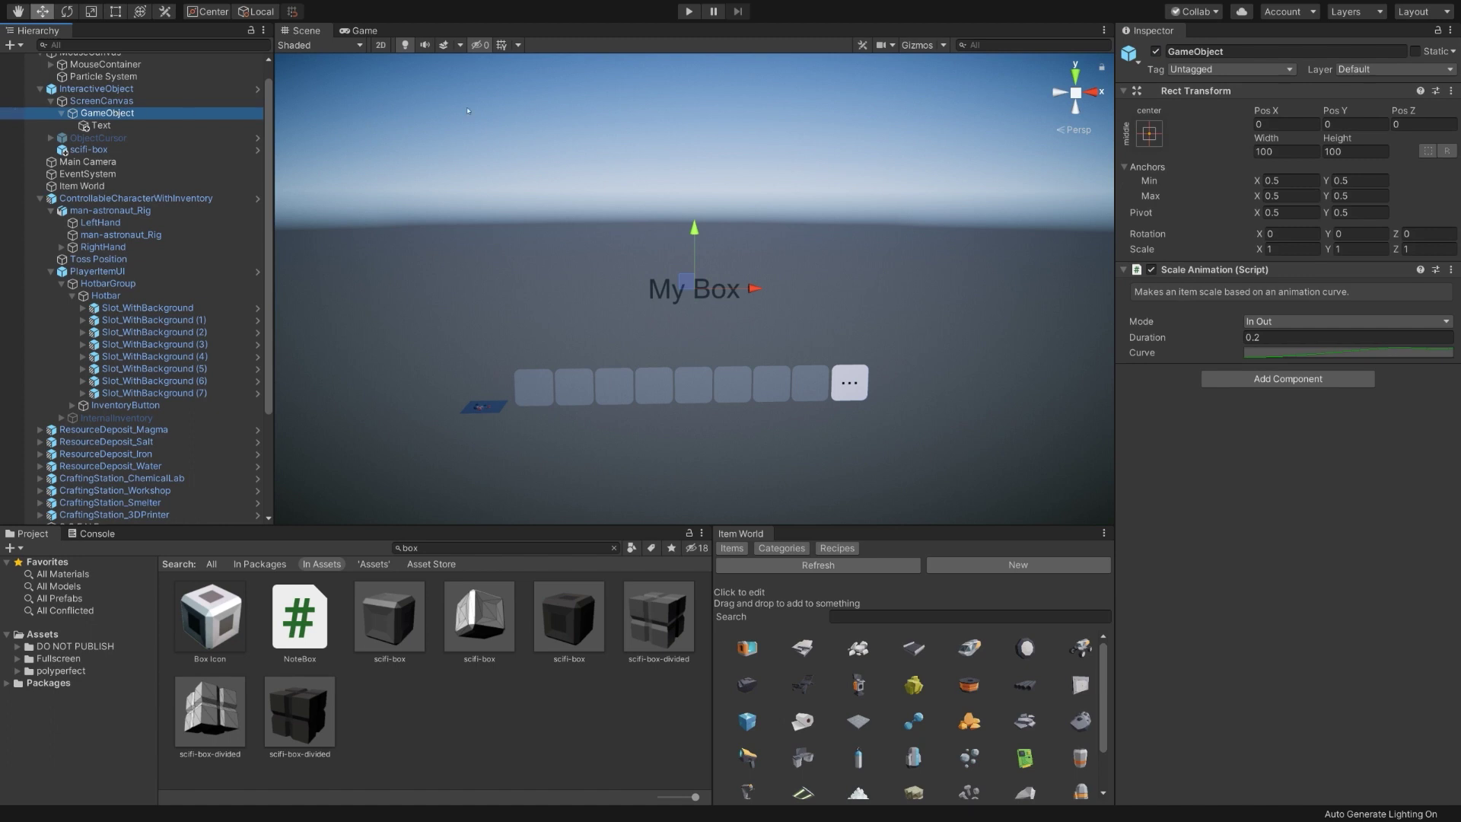
key("alt+shift+n")
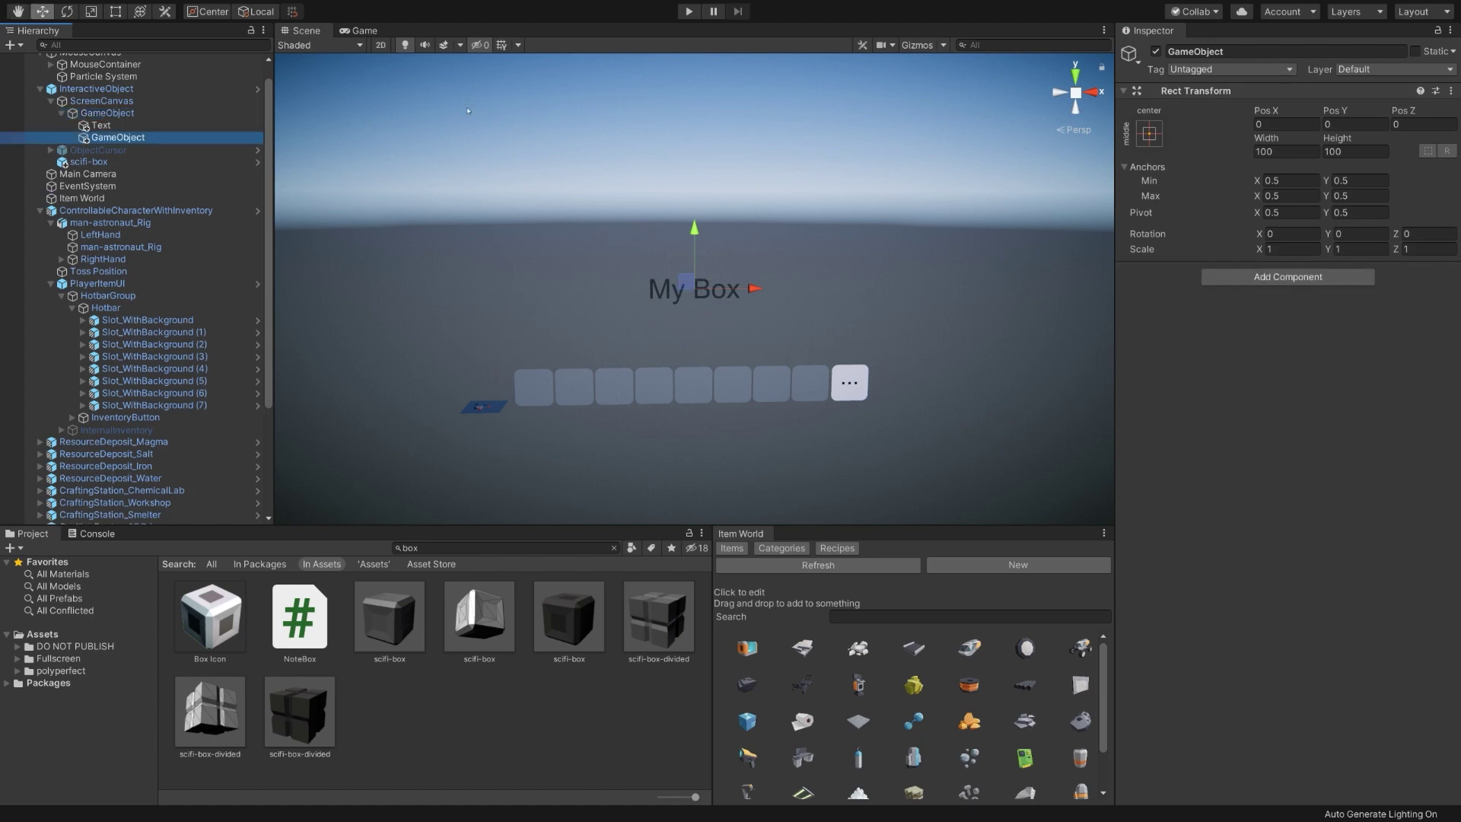
key("F2")
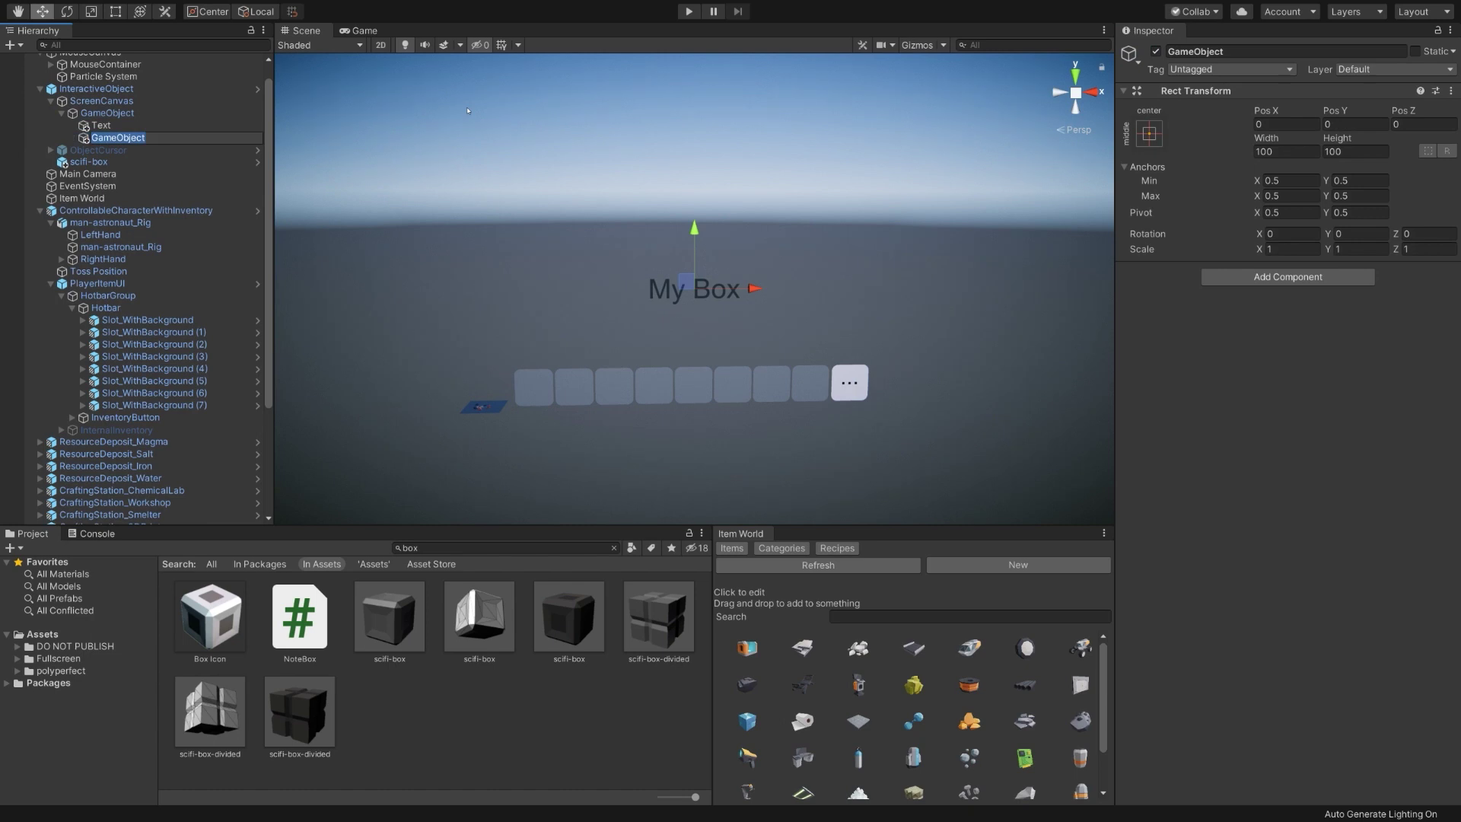
type("IInventory")
key("Return")
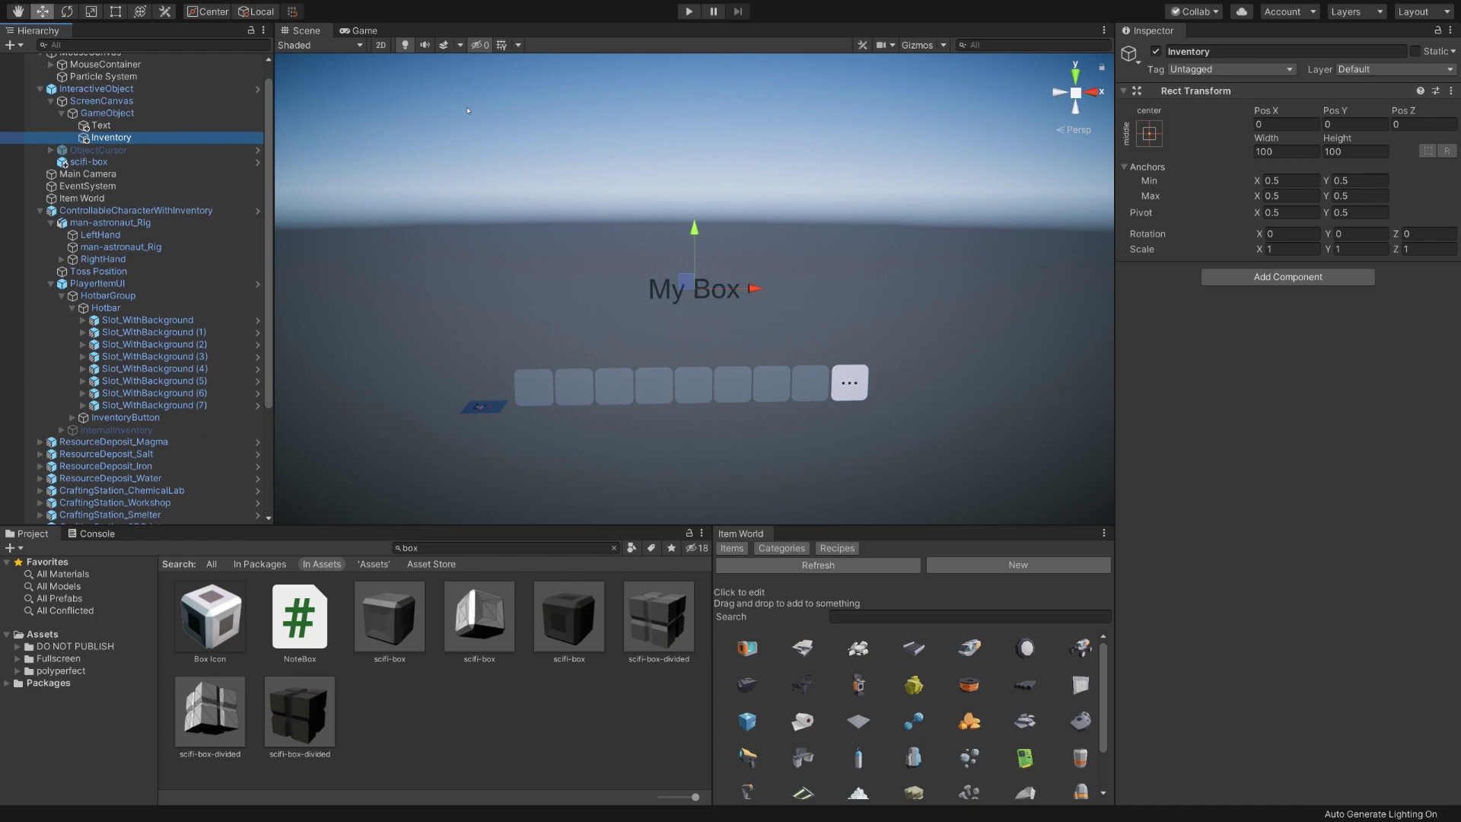
Add the Child Slots Inventory component to the Inventory object and expand its settings
left_click(1307, 277)
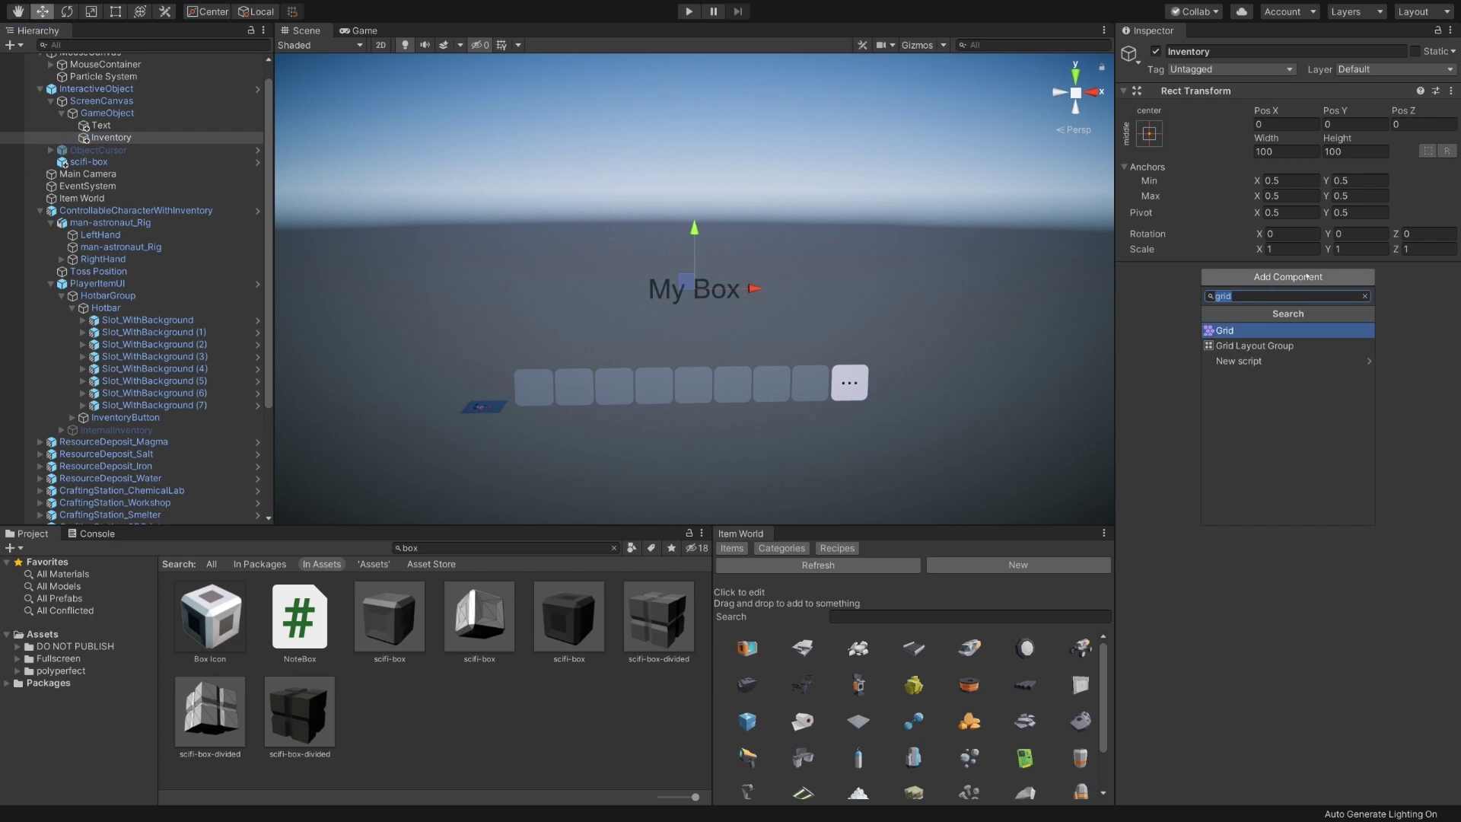
type("invent")
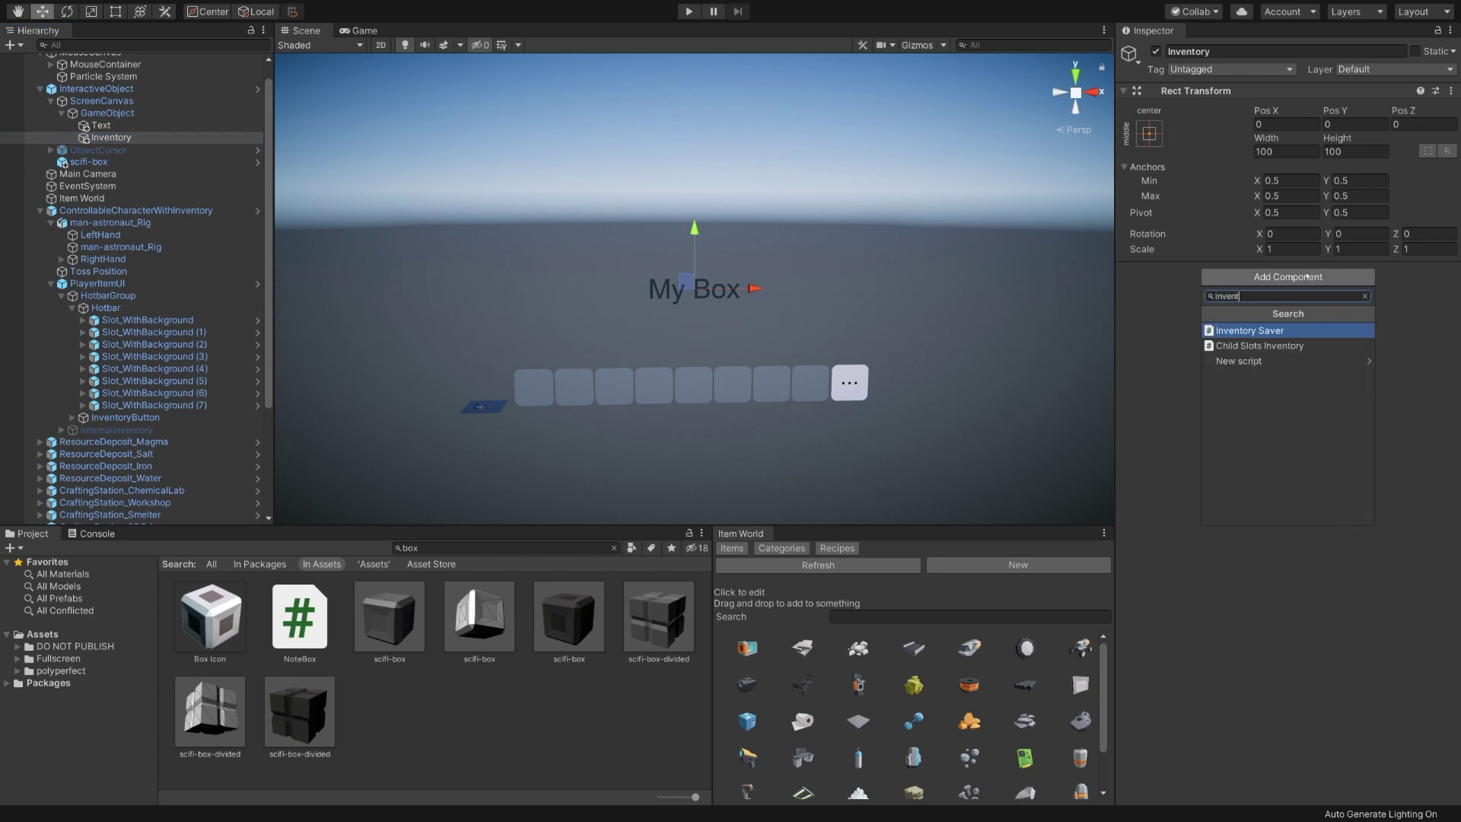
key("Down")
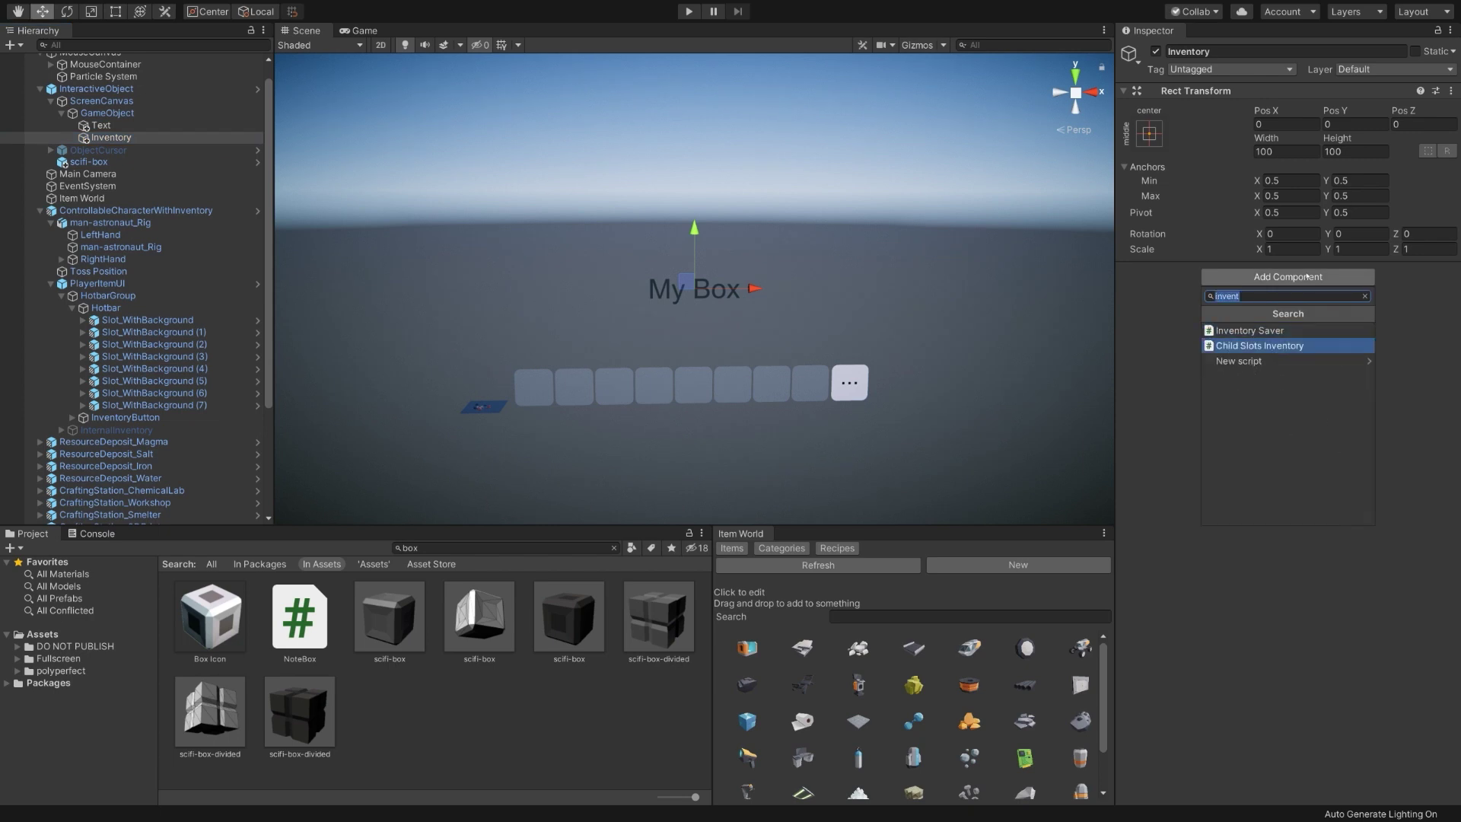
key("Return")
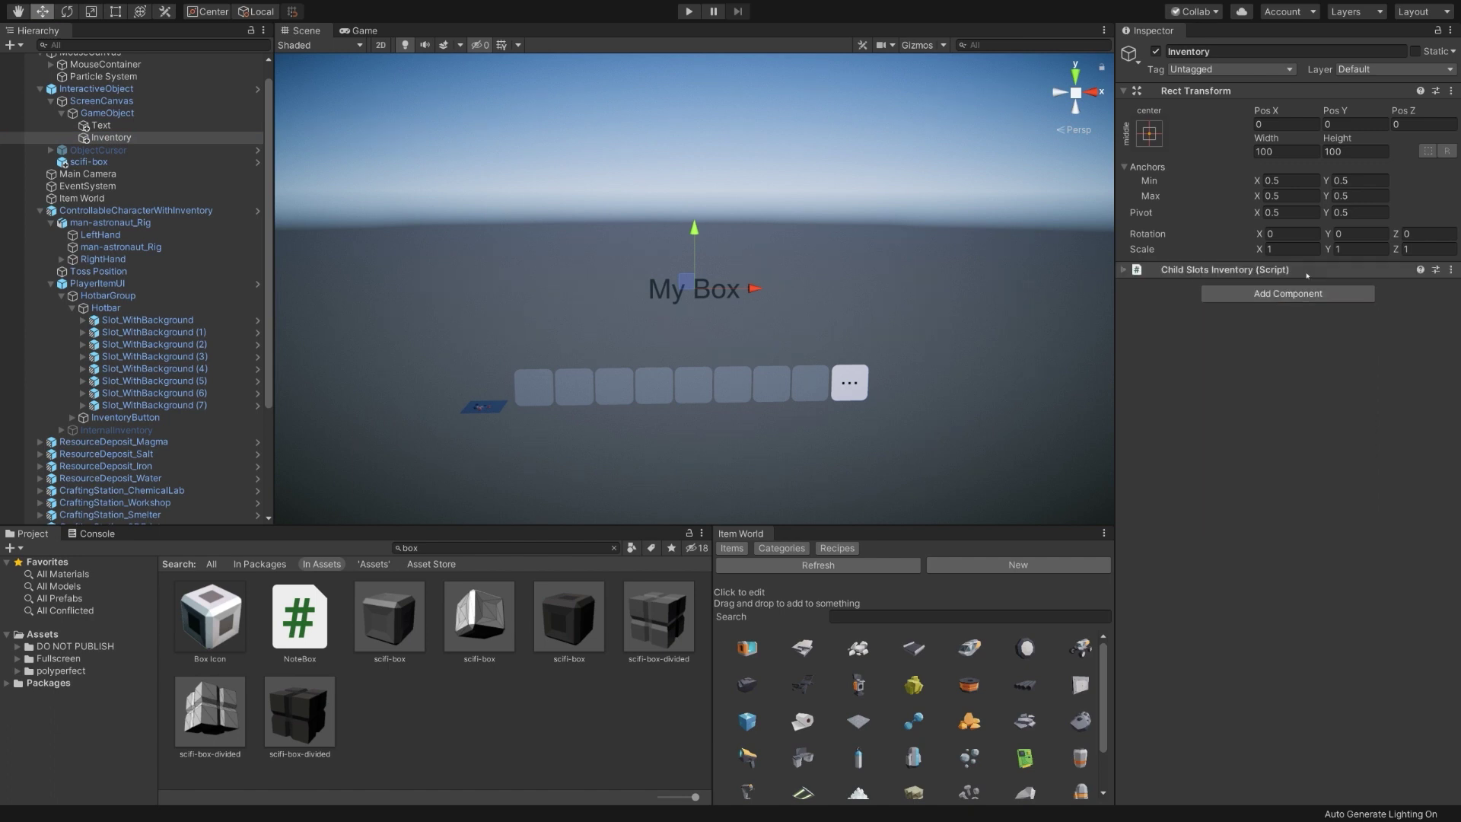
left_click(1307, 272)
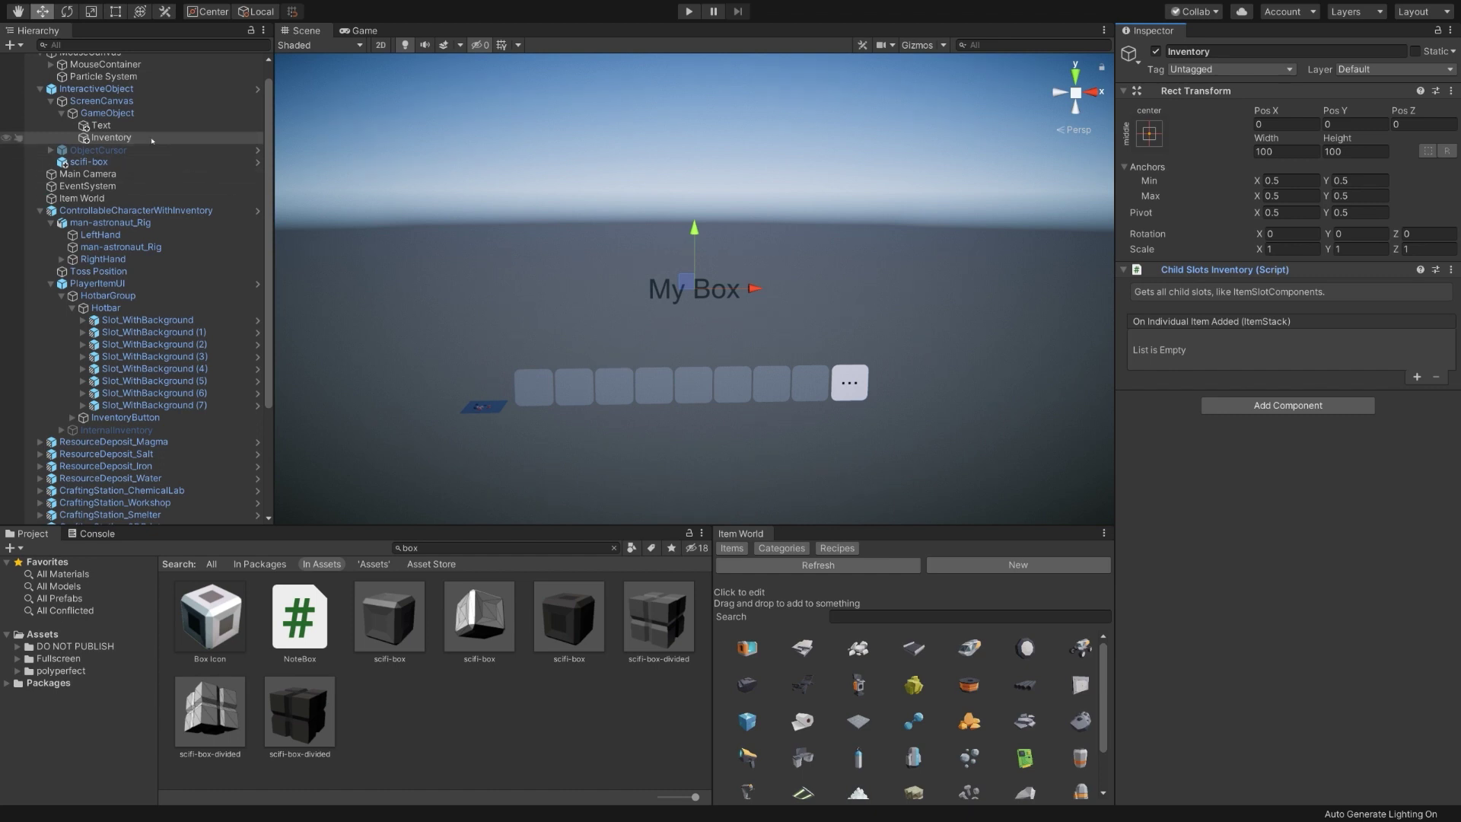
Search the project assets for "transferable" and place the Slot_Transferable prefab under the Inventory object
left_click(459, 548)
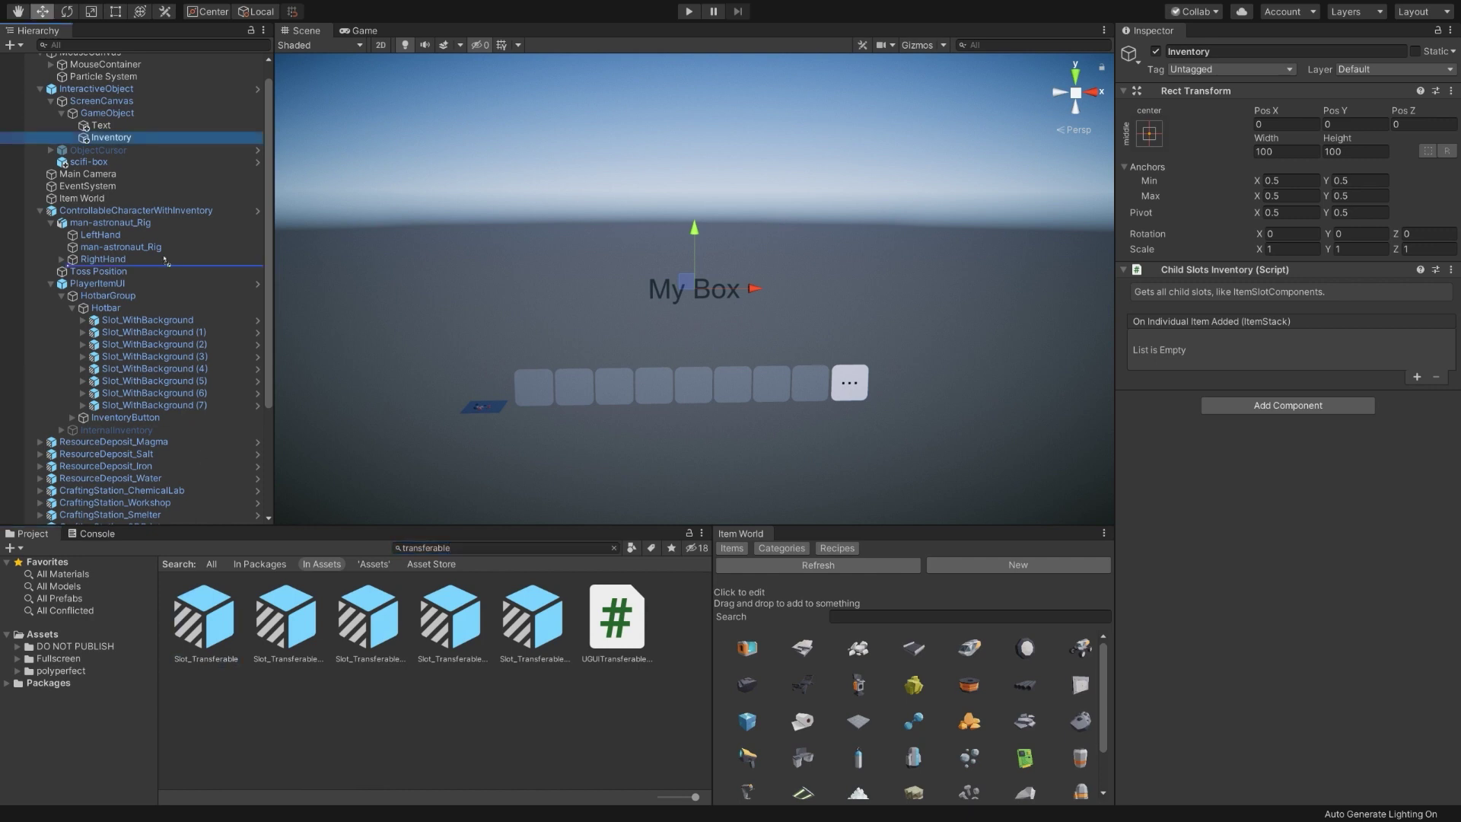
left_click(111, 138)
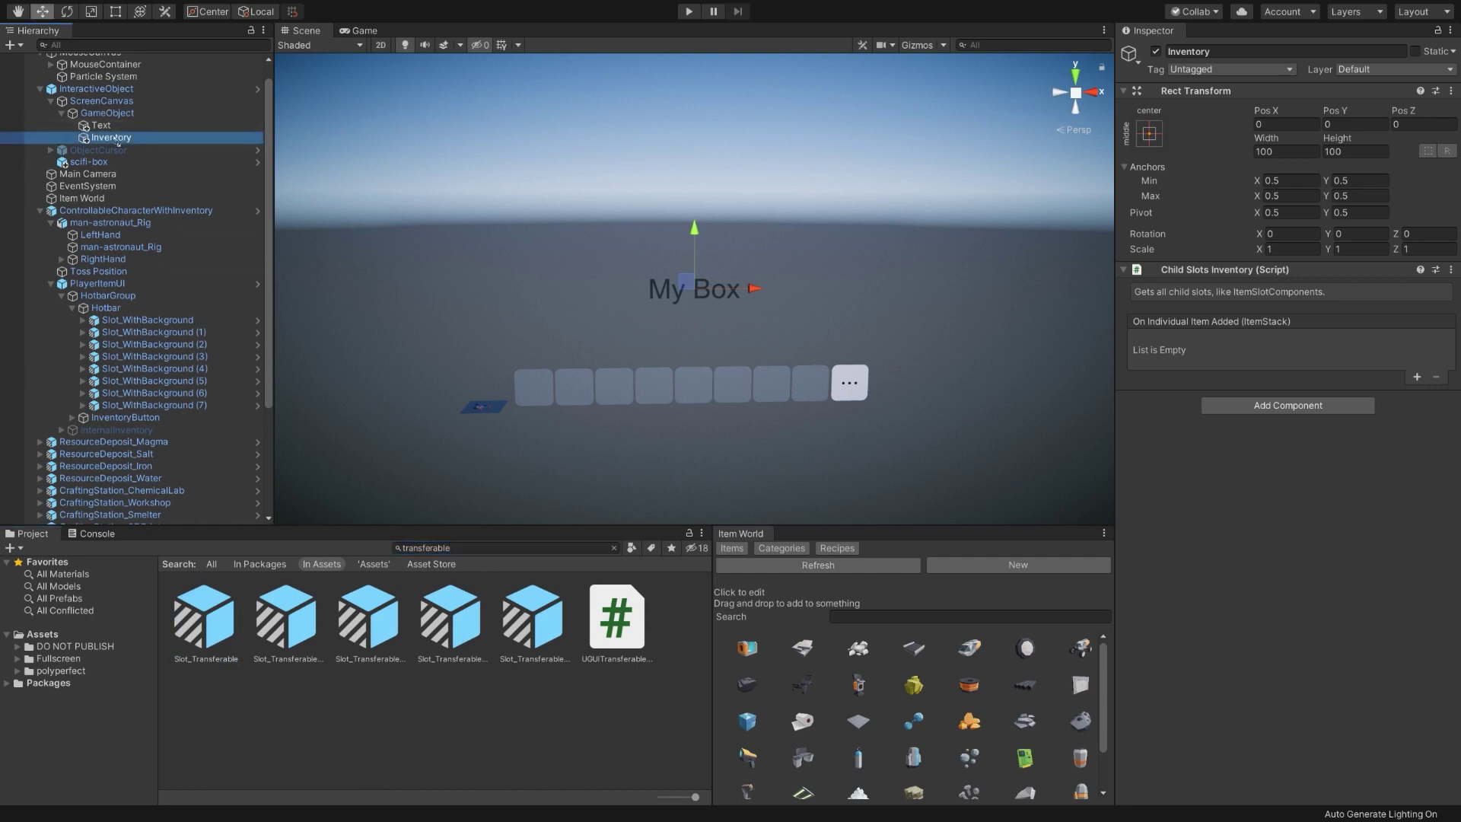
left_click_drag(117, 142, 119, 143)
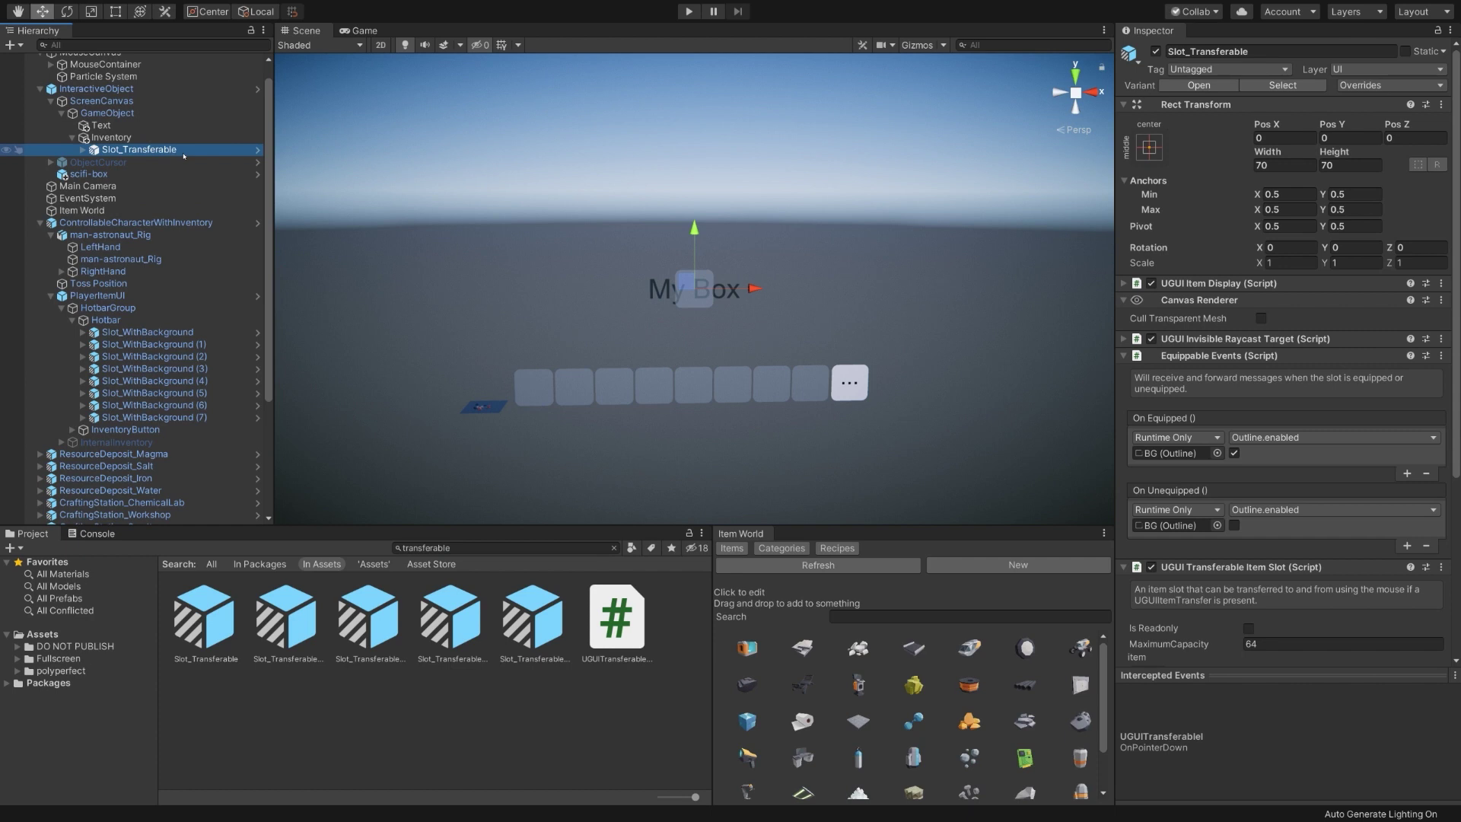
Duplicate Slot_Transferable until the Inventory object holds nine slots
key("ctrl+d")
key("ctrl+d")
key("ctrl+d")
key("ctrl+d")
key("ctrl+d")
key("ctrl+d")
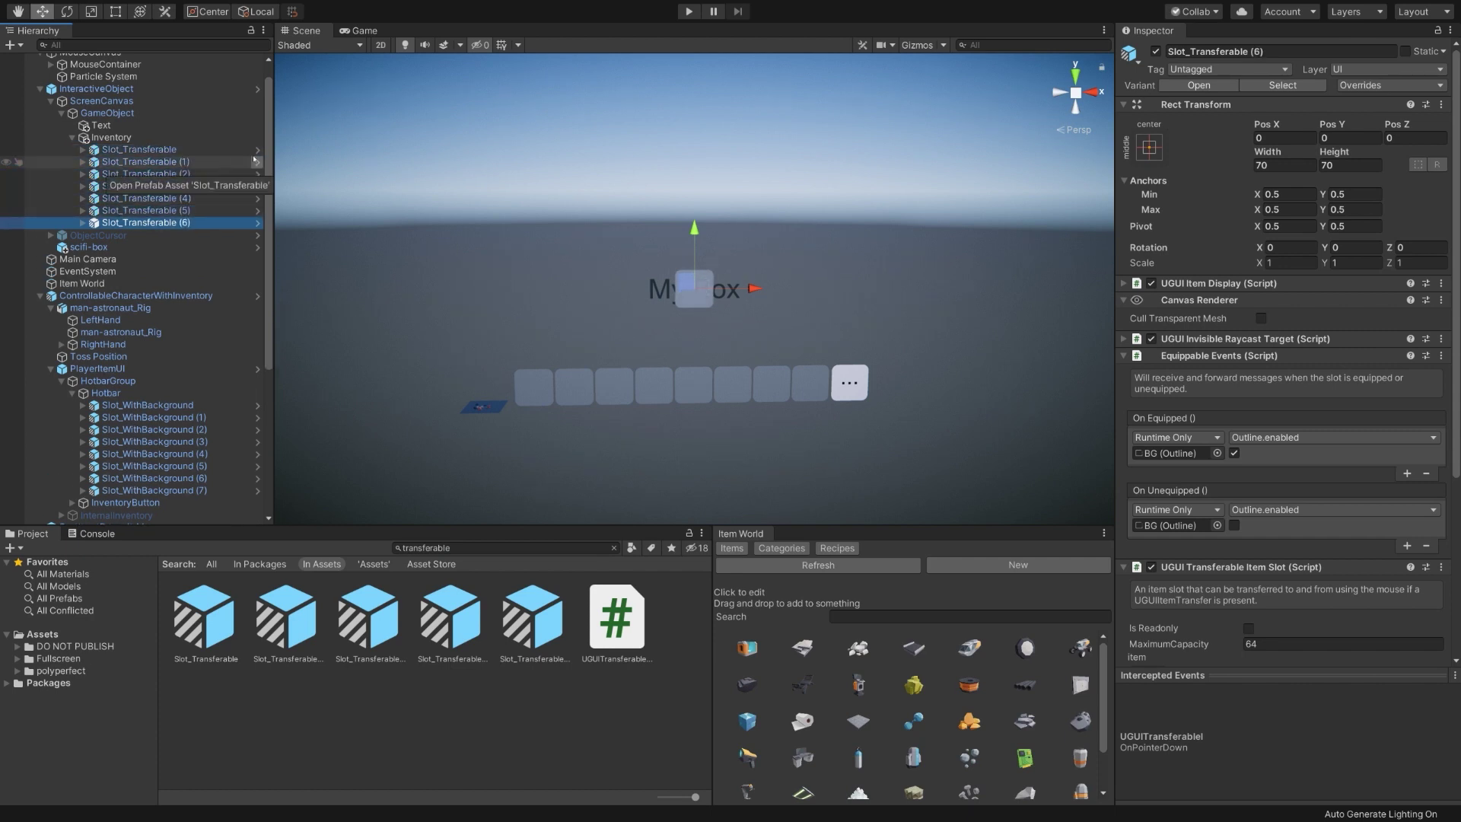
key("ctrl+d")
key("ctrl+d")
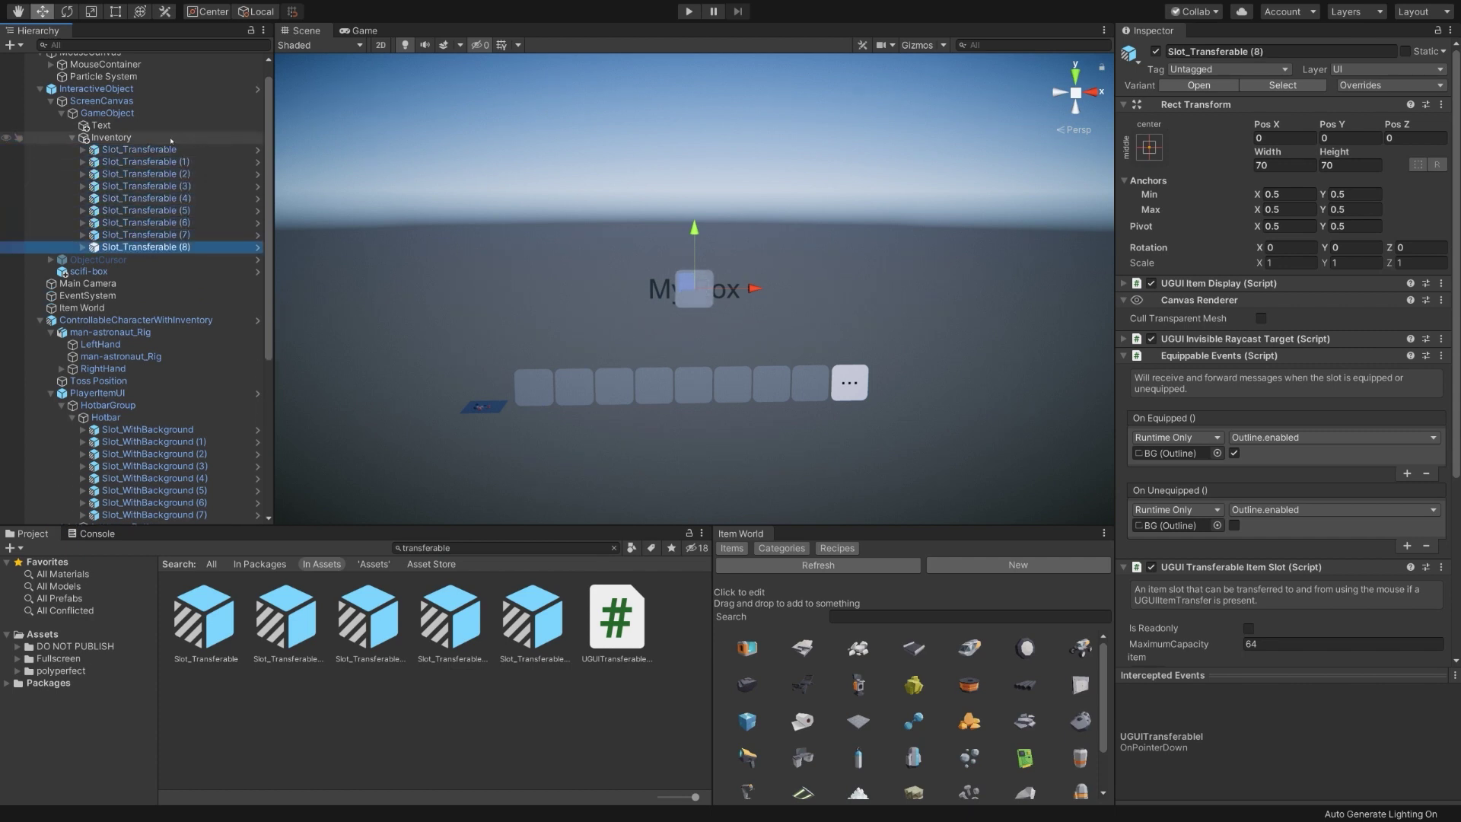
Add a Grid Layout Group component to the Inventory object
right_click_drag(749, 281, 768, 298)
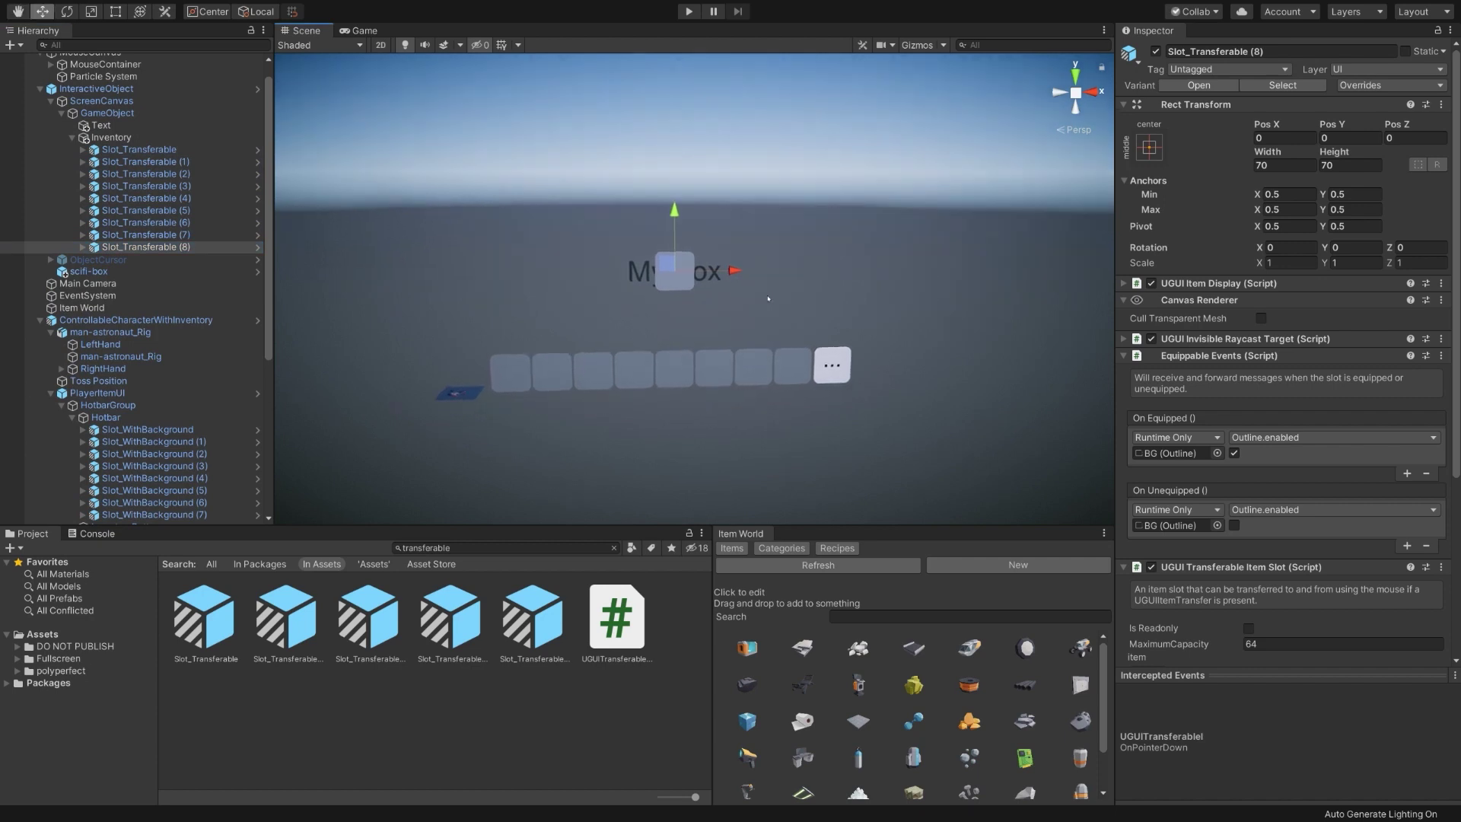
key("f")
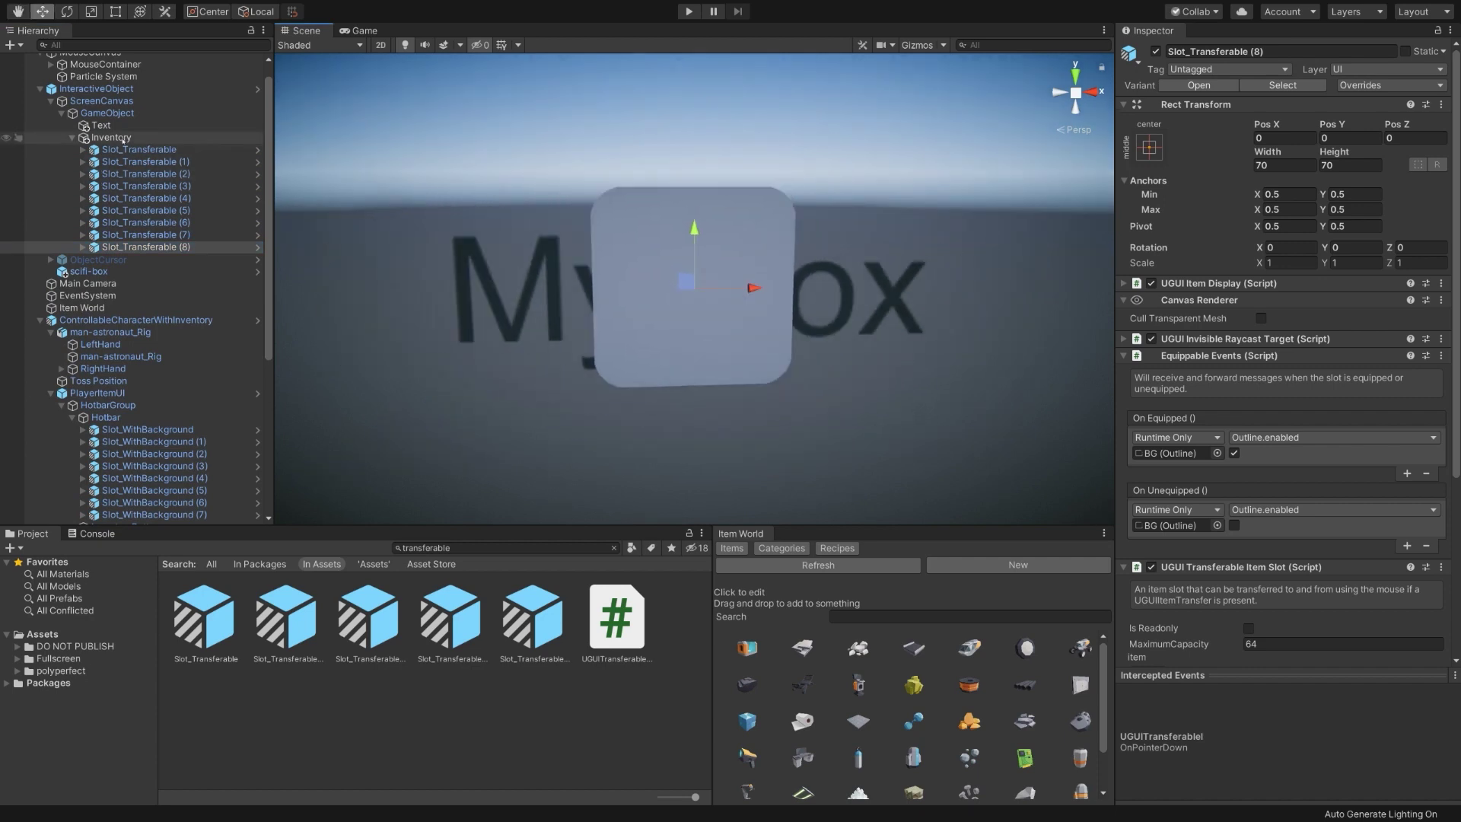
left_click(111, 137)
left_click(1287, 405)
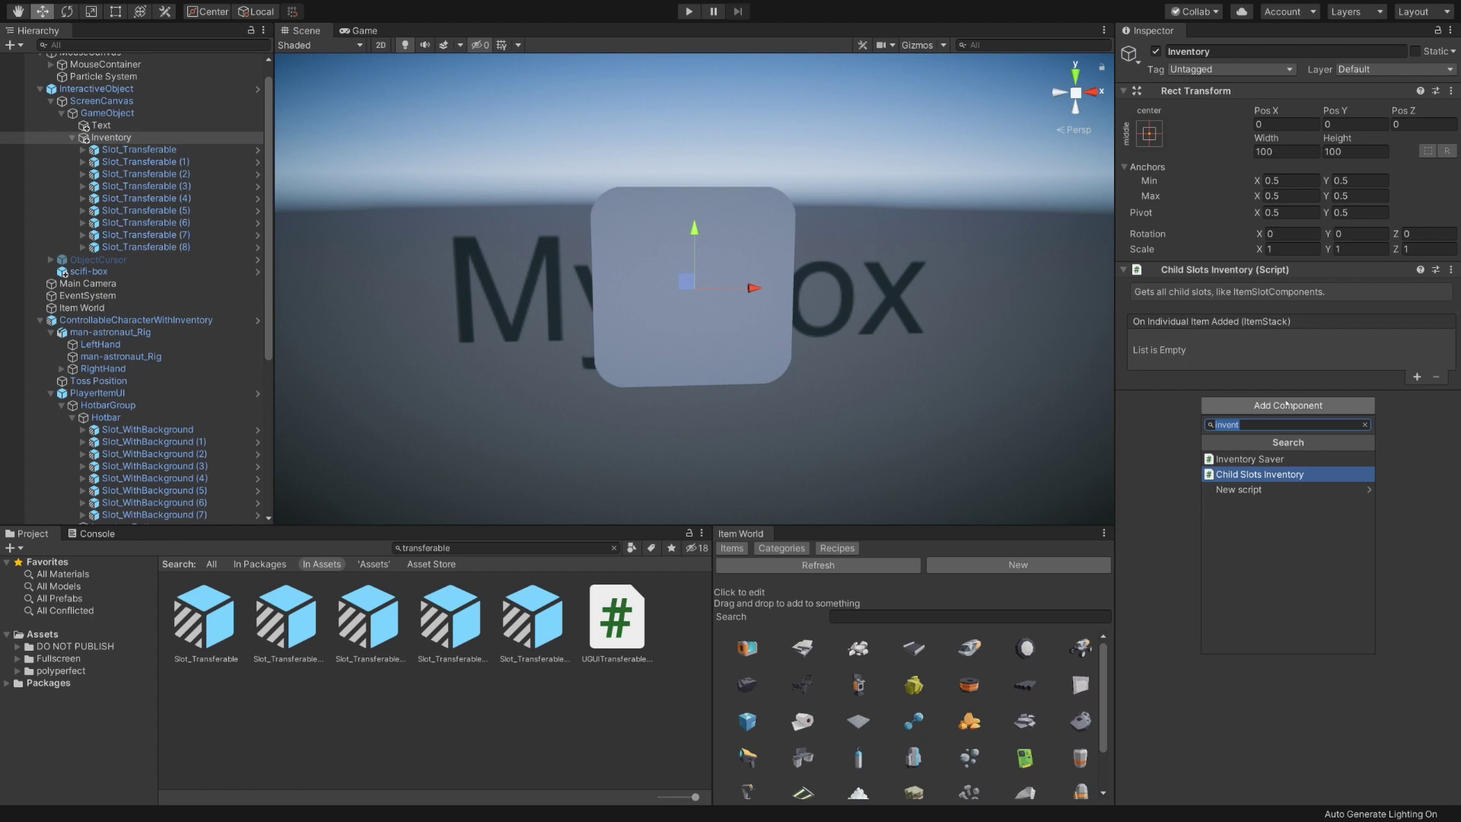
type("grid")
key("Return")
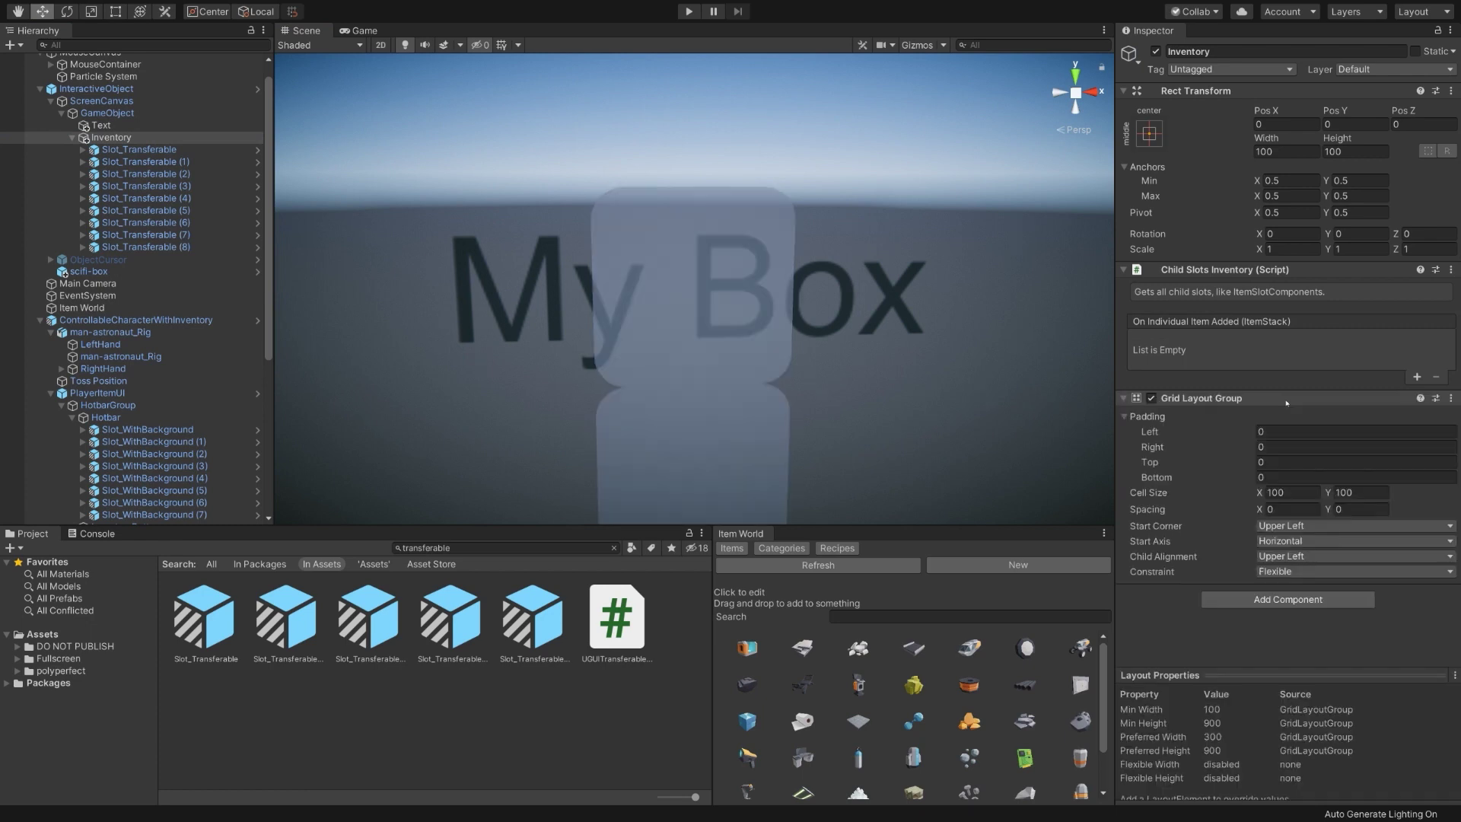
Constrain the Inventory object's Grid Layout Group to a fixed row count of 3
scroll(778, 221, "down", 10)
right_click_drag(778, 215, 779, 354)
left_click_drag(778, 353, 785, 344, "alt")
left_click(1323, 573)
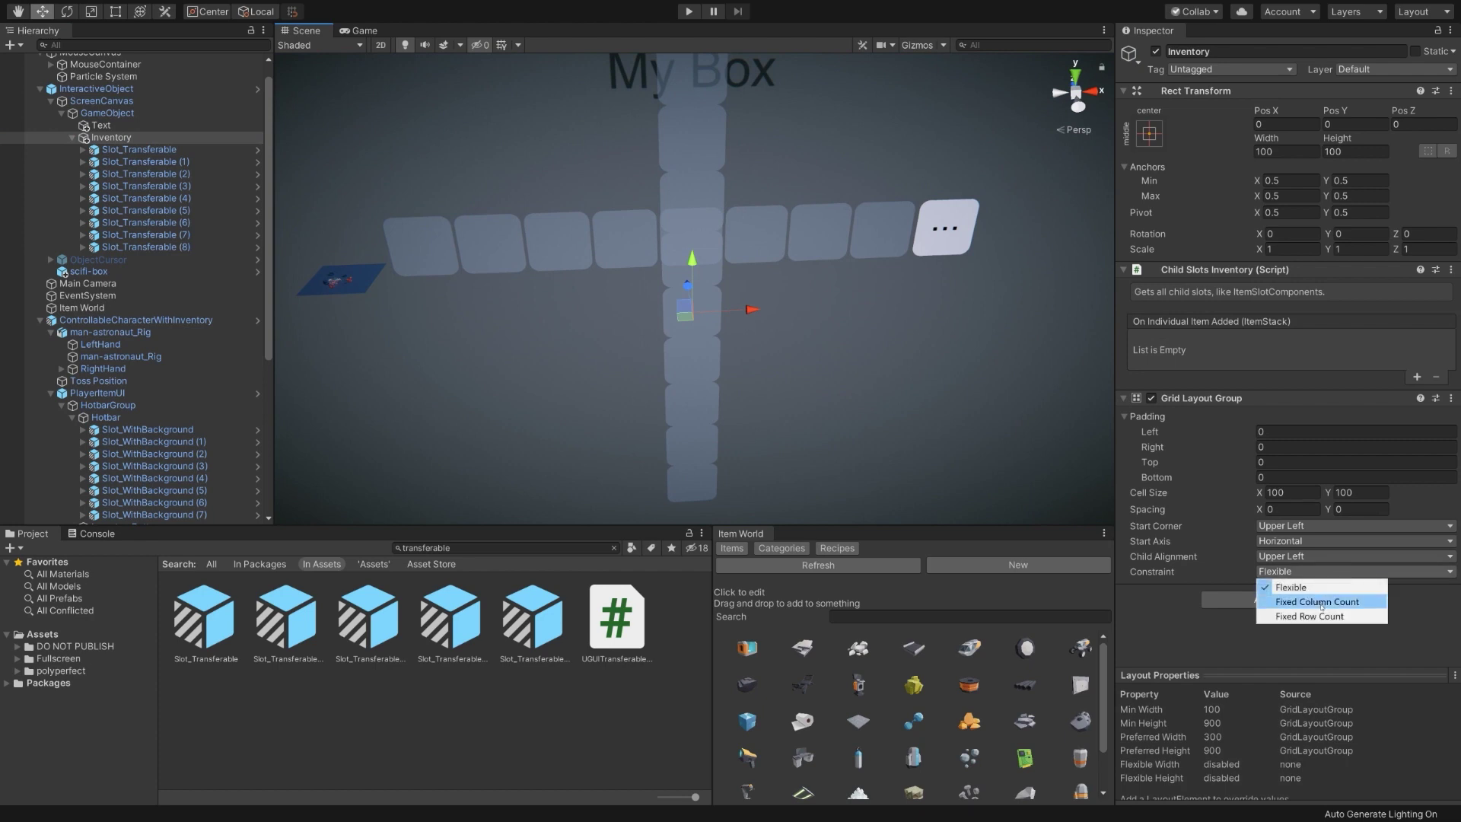
left_click(1308, 618)
left_click(1298, 587)
type("3")
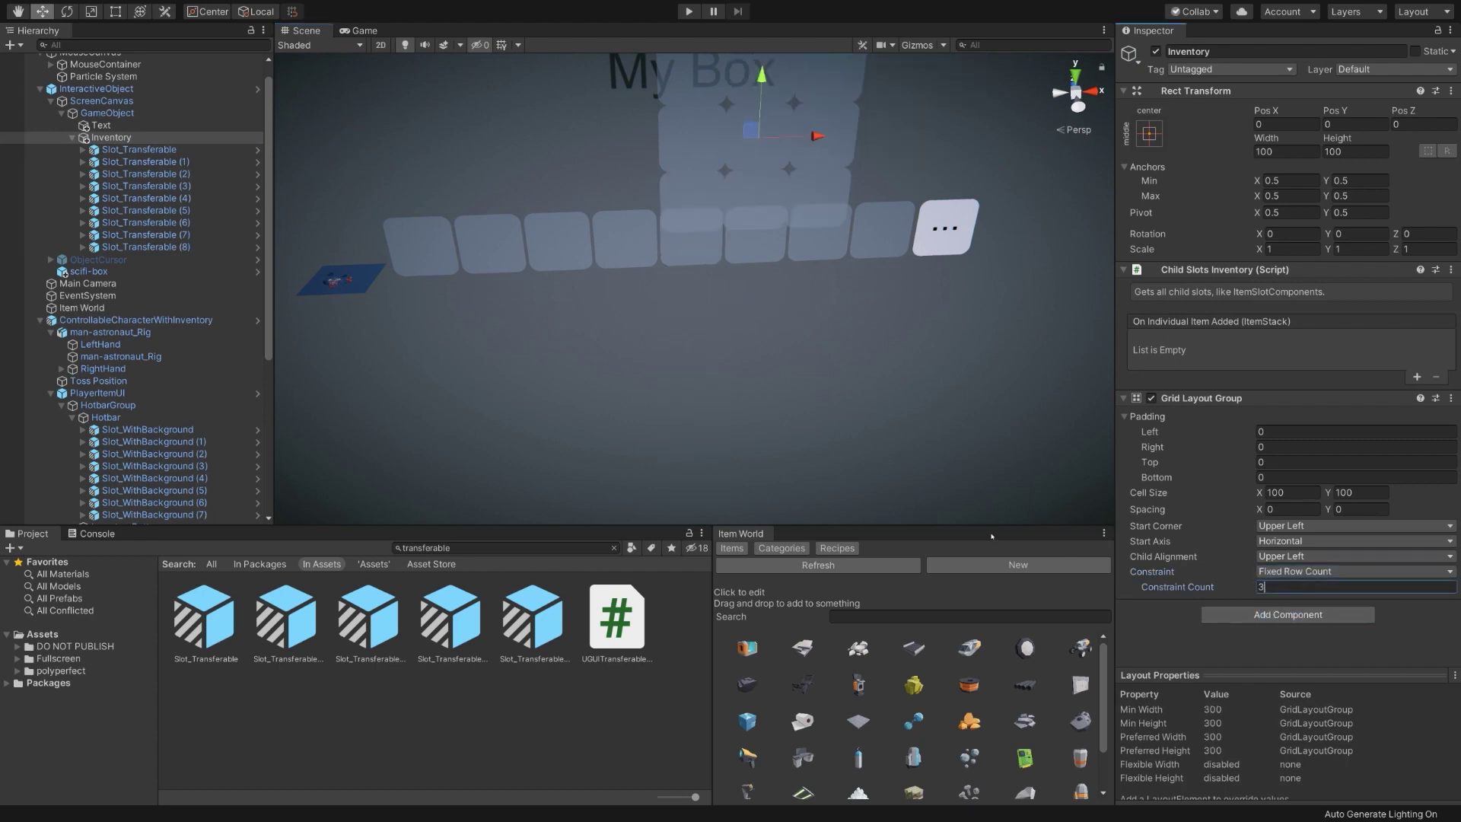
Set the Inventory grid's spacing to 8 in both X and Y
left_click_drag(857, 424, 856, 358, "alt")
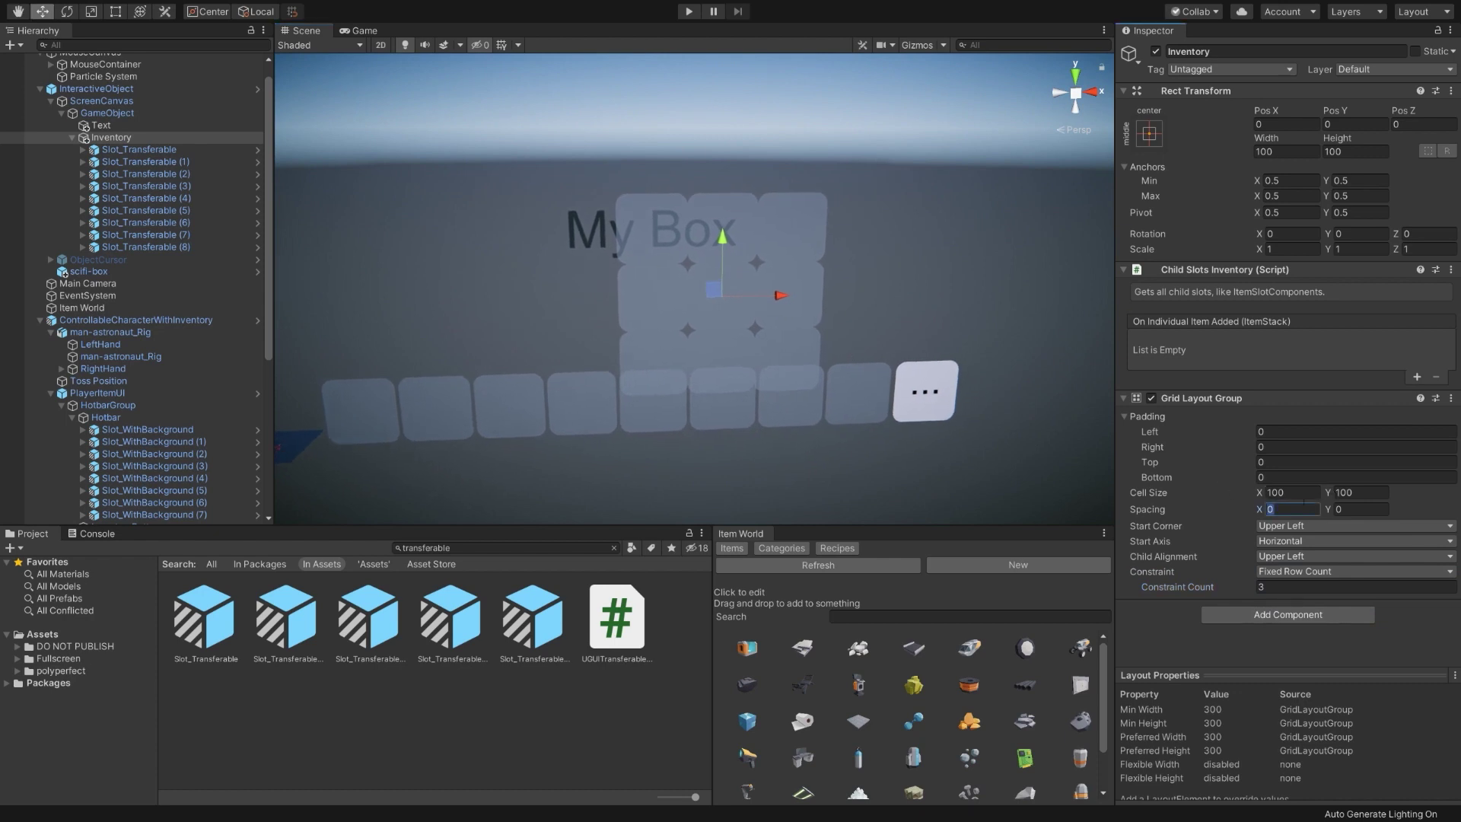
type("8")
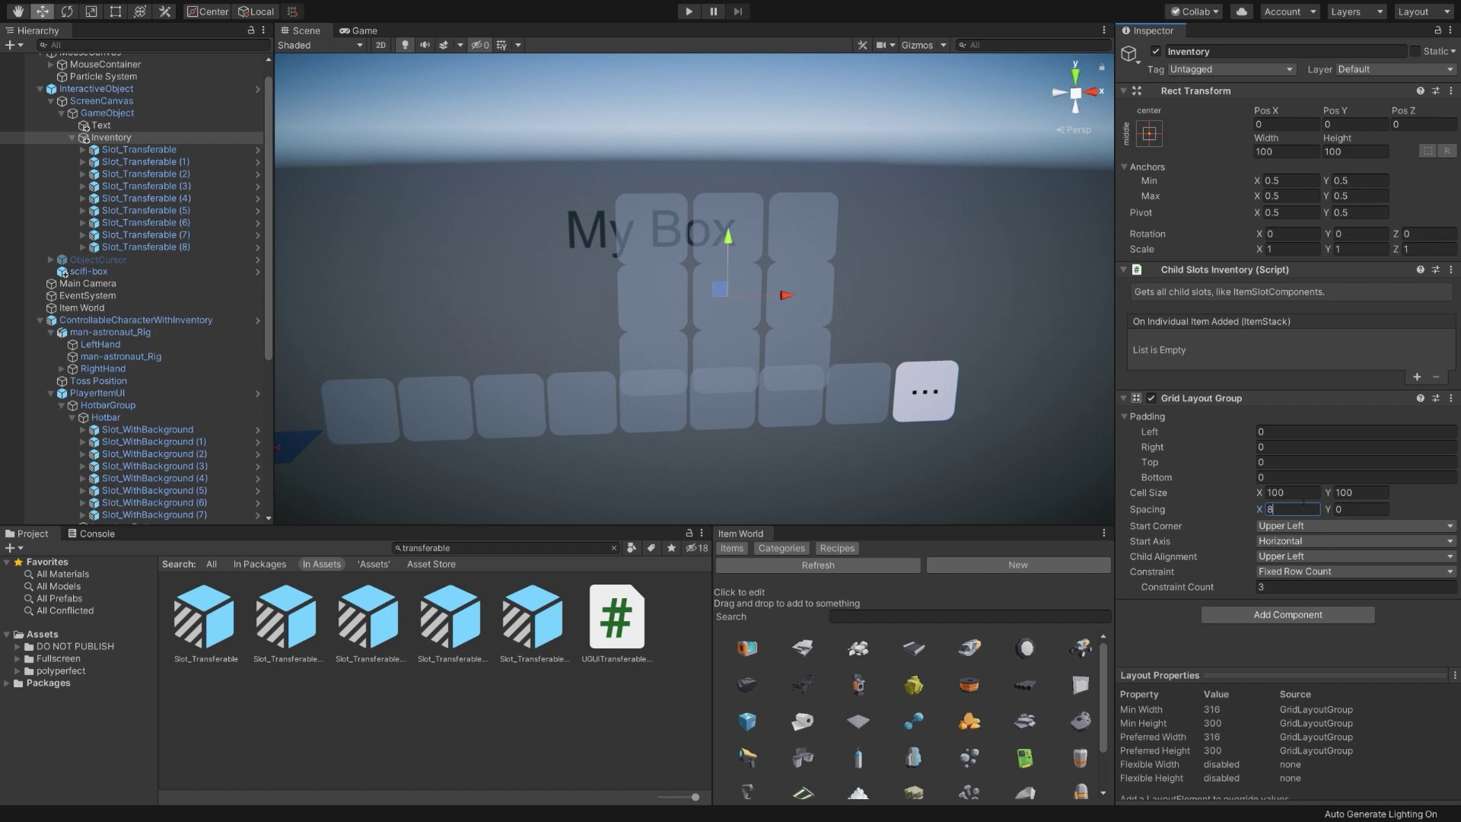
type("8")
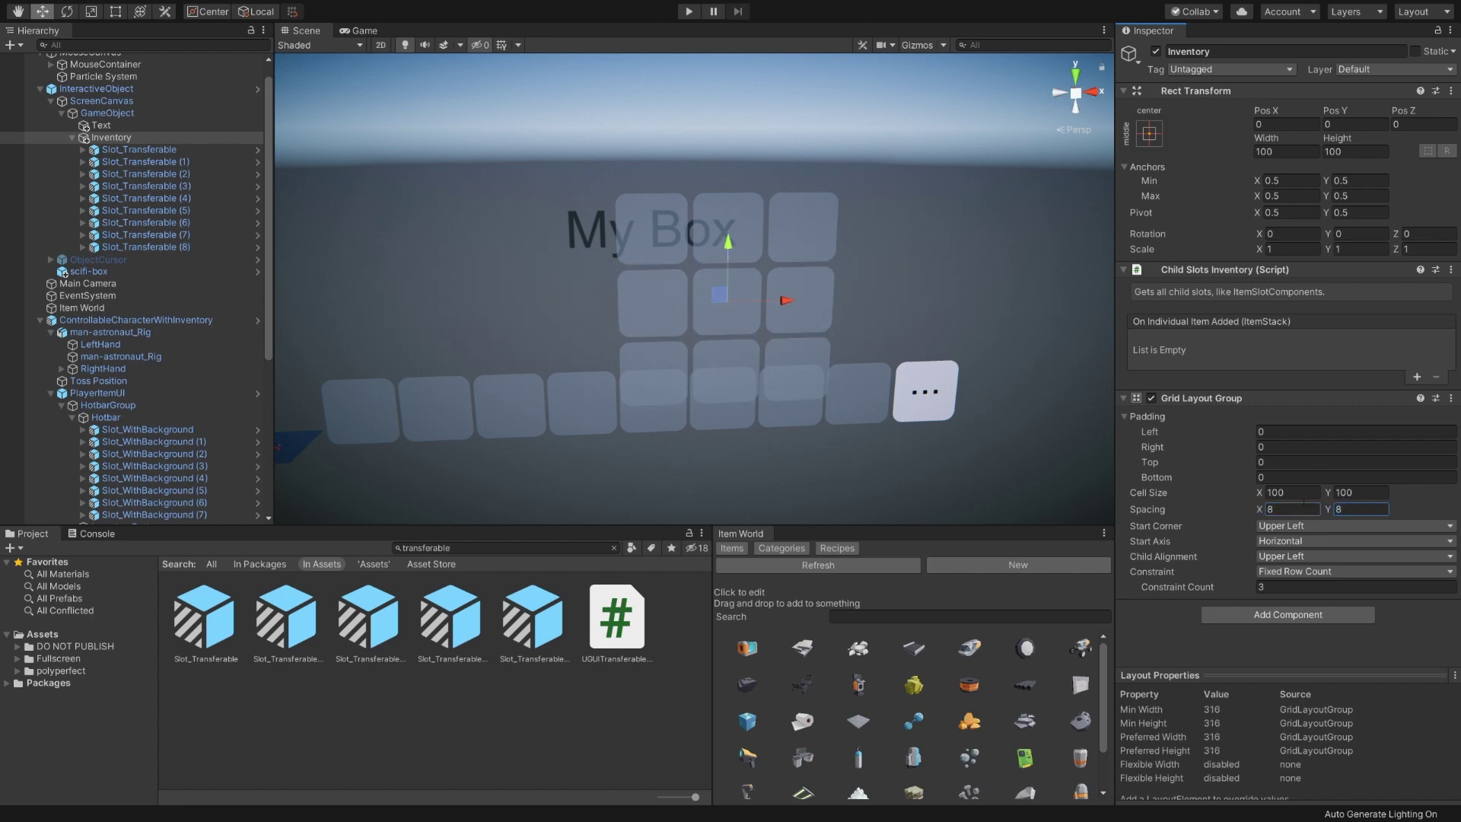
Anchor the My Box title text to the top center of its parent, moving its position along with the anchor
scroll(449, 267, "down", 3)
middle_click_drag(420, 238, 453, 283)
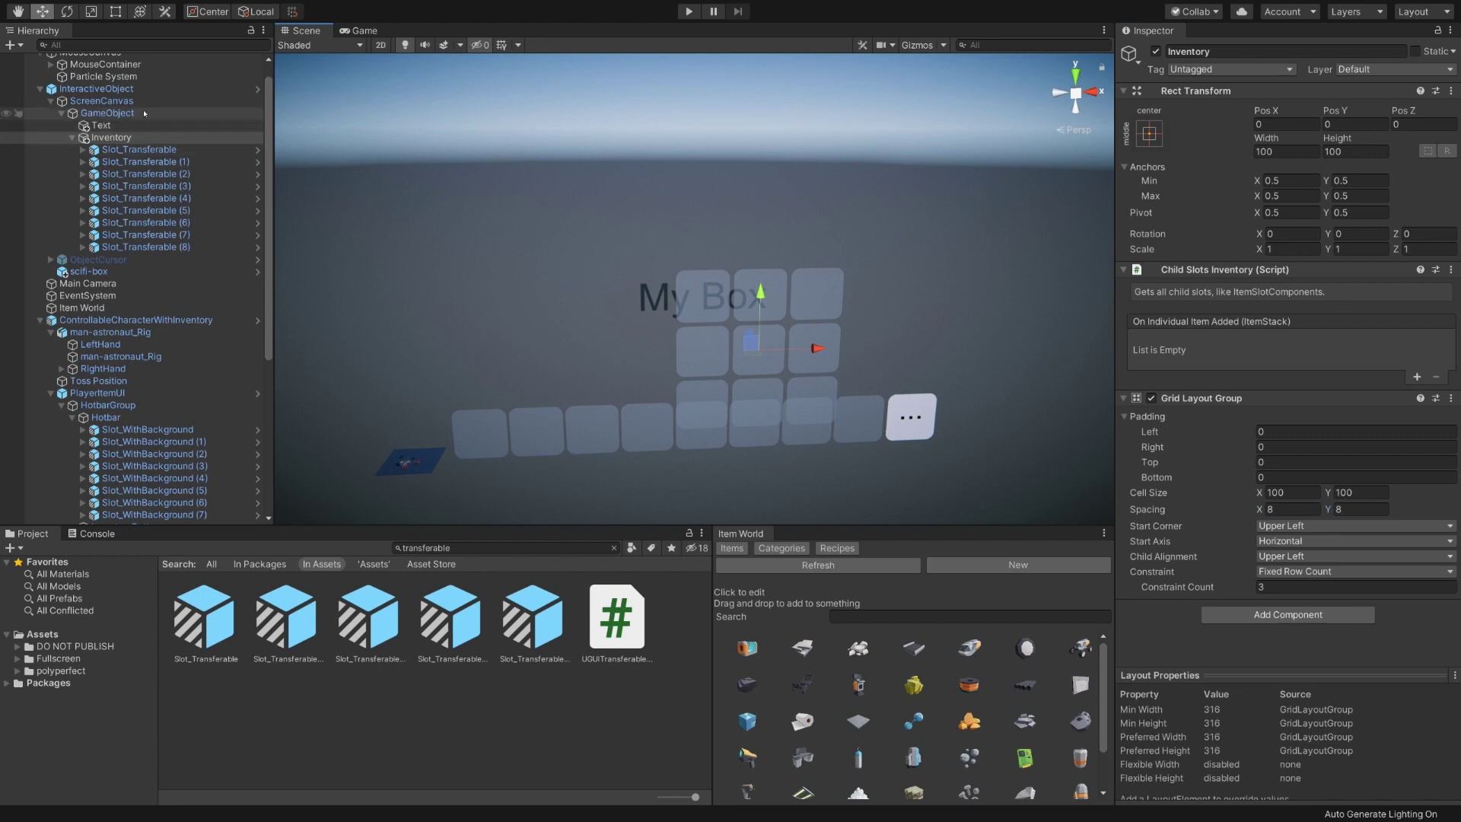
left_click(121, 124)
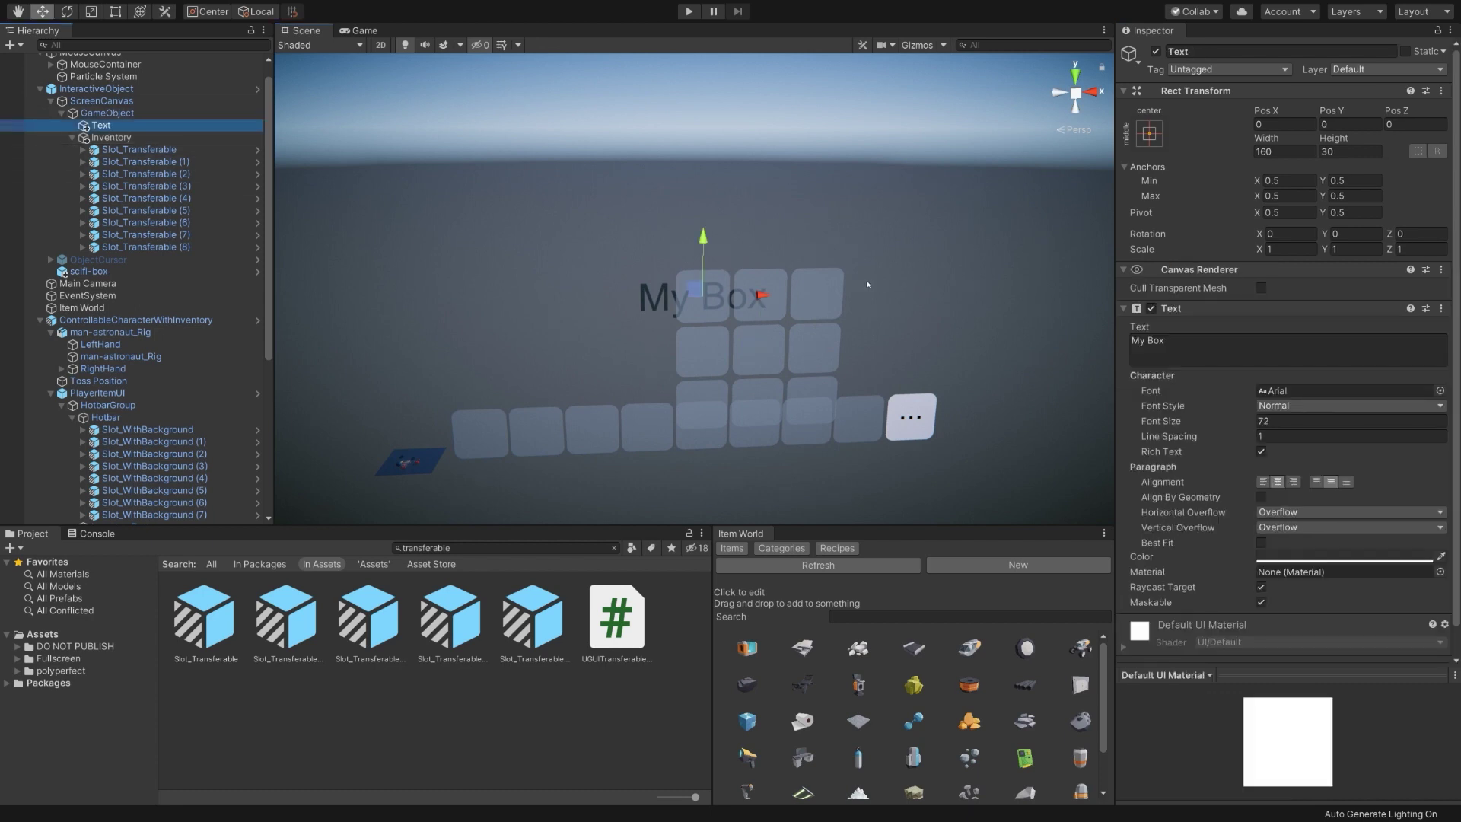
left_click(1149, 135)
left_click(1242, 250, "alt")
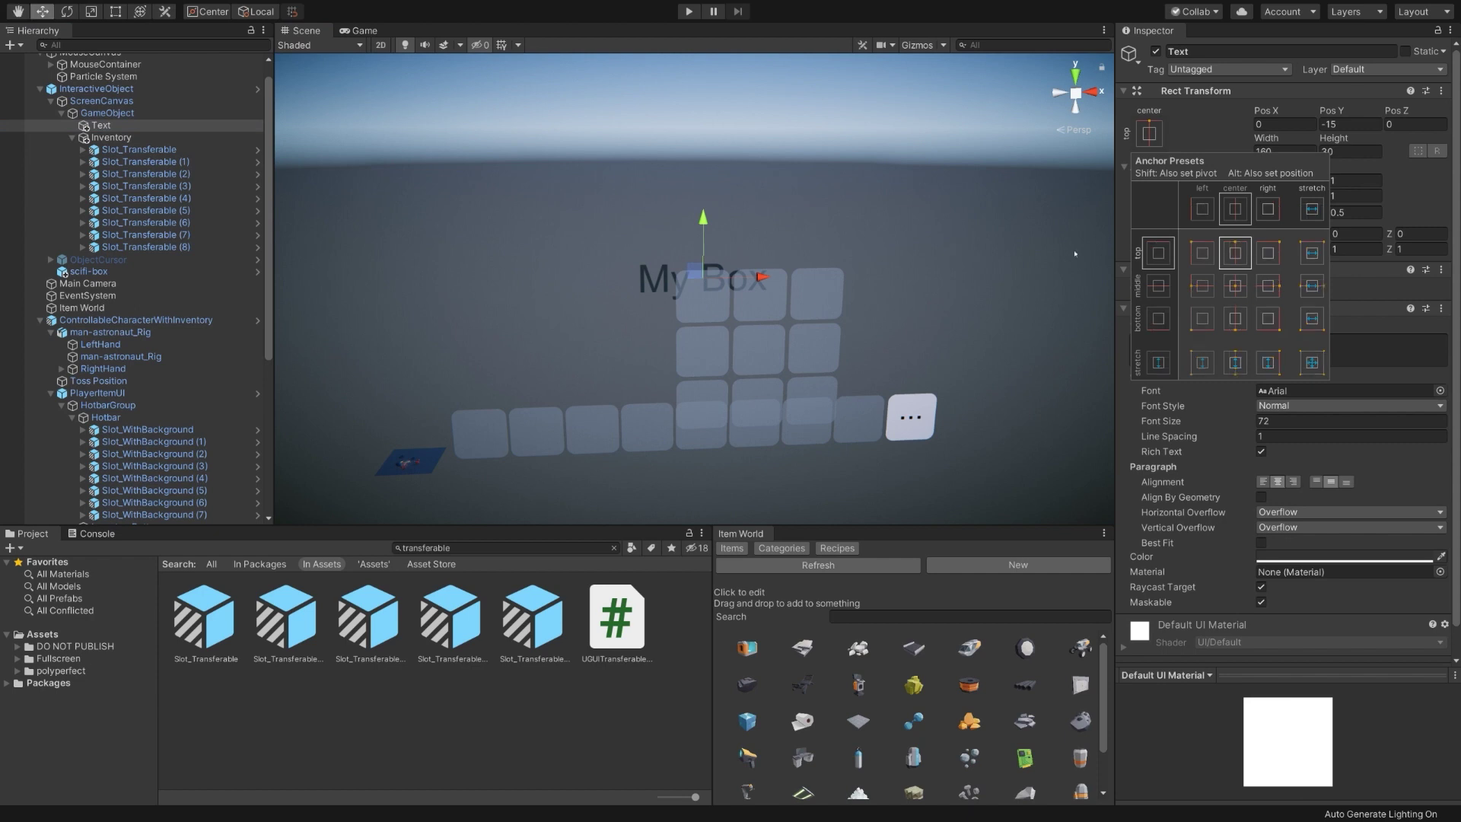
Set the Inventory grid's child alignment to Middle Center and raise the My Box title above the slots to about Pos Y 196
left_click(111, 137)
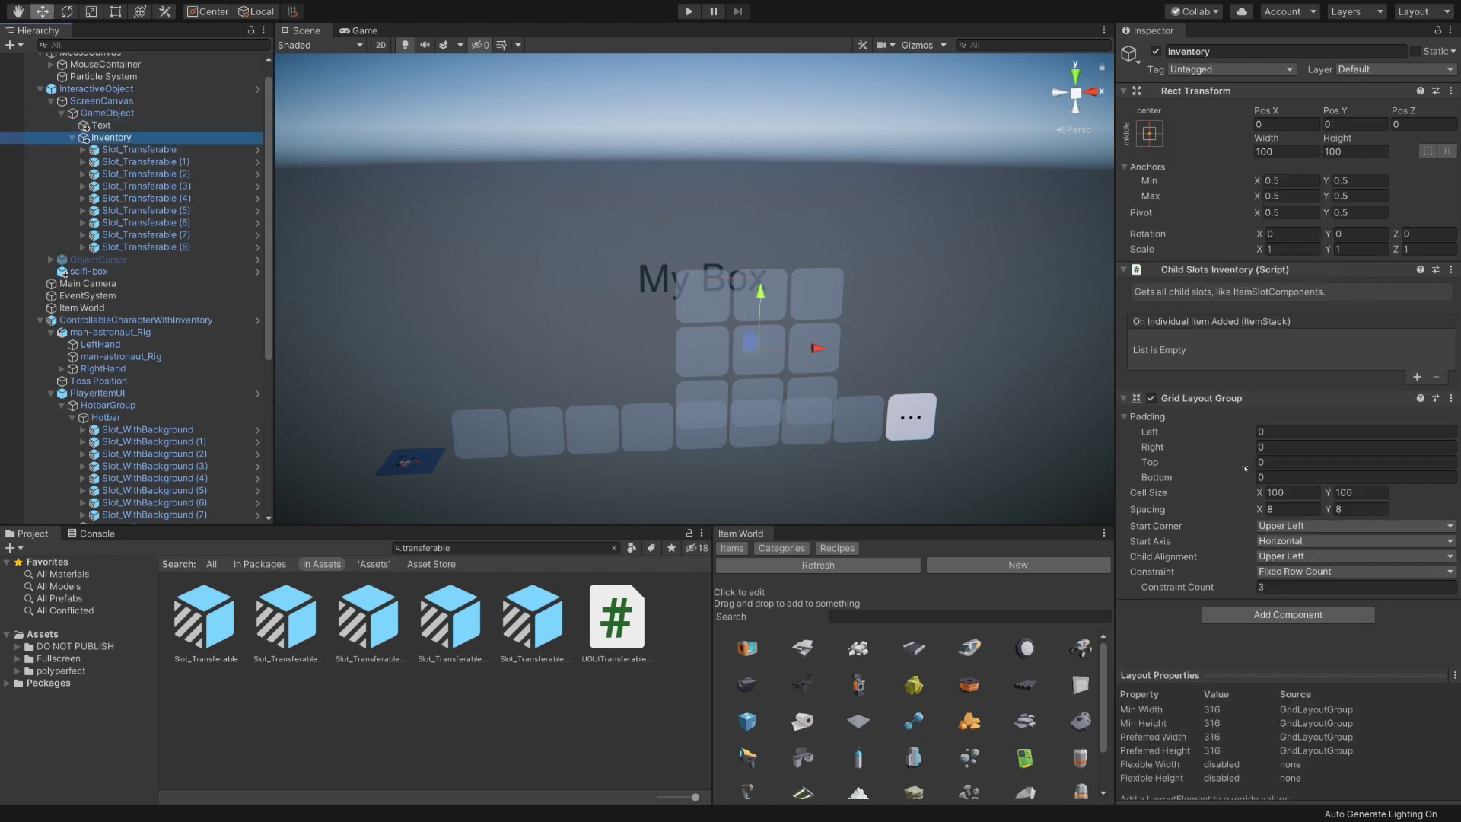
left_click(1328, 556)
left_click(1293, 631)
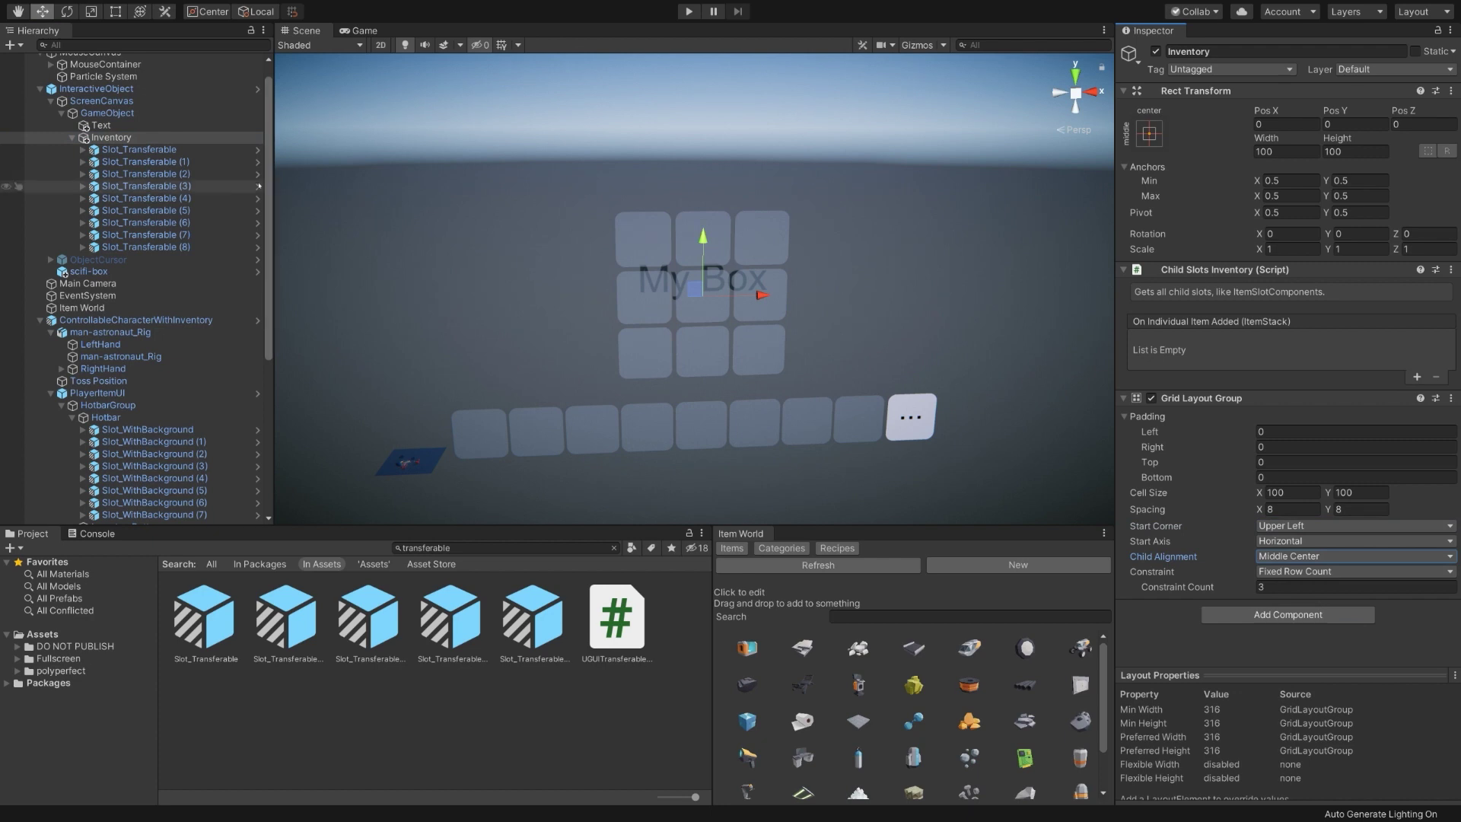
left_click(101, 125)
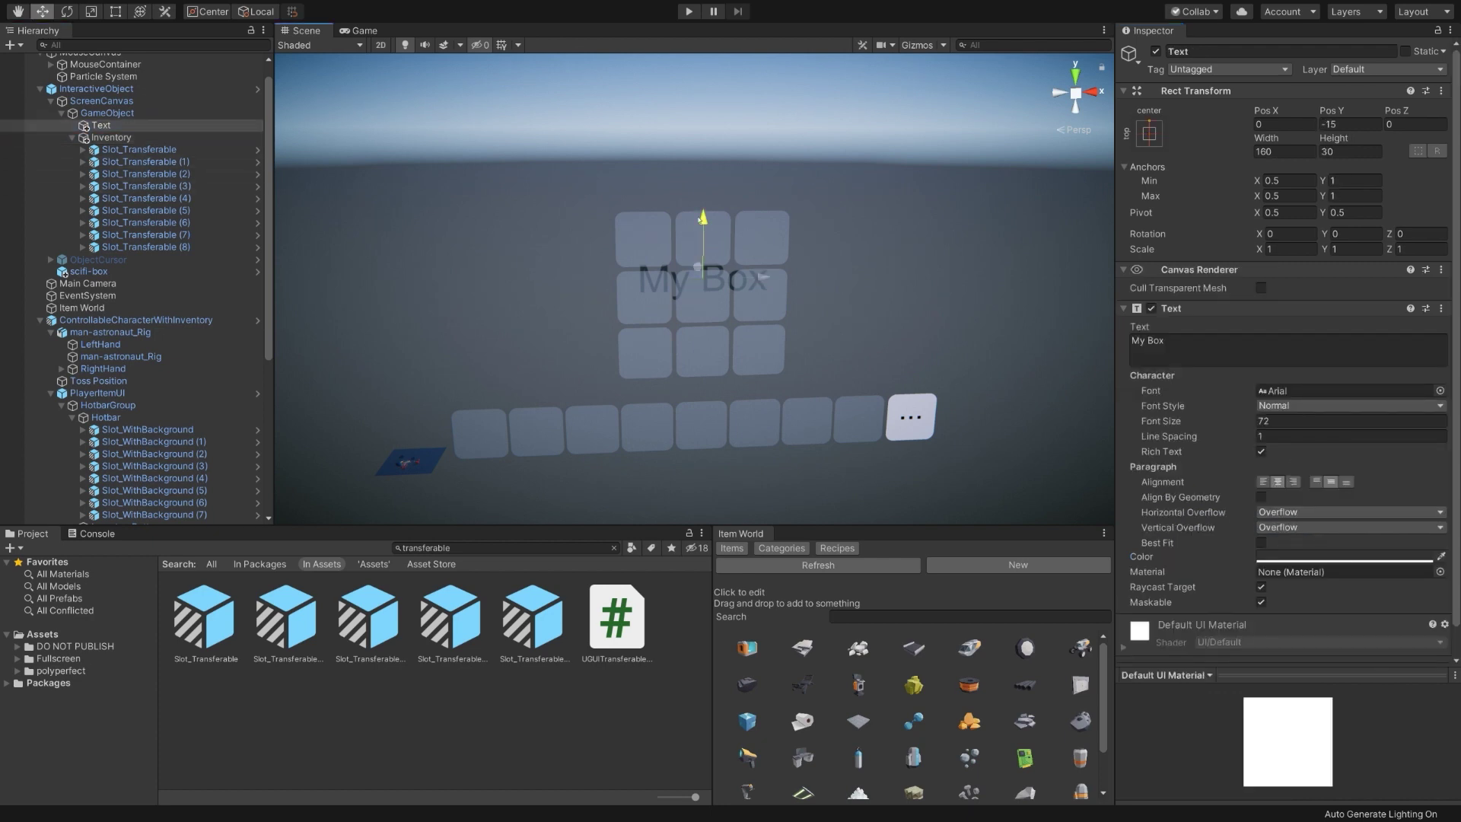
left_click_drag(703, 220, 694, 108)
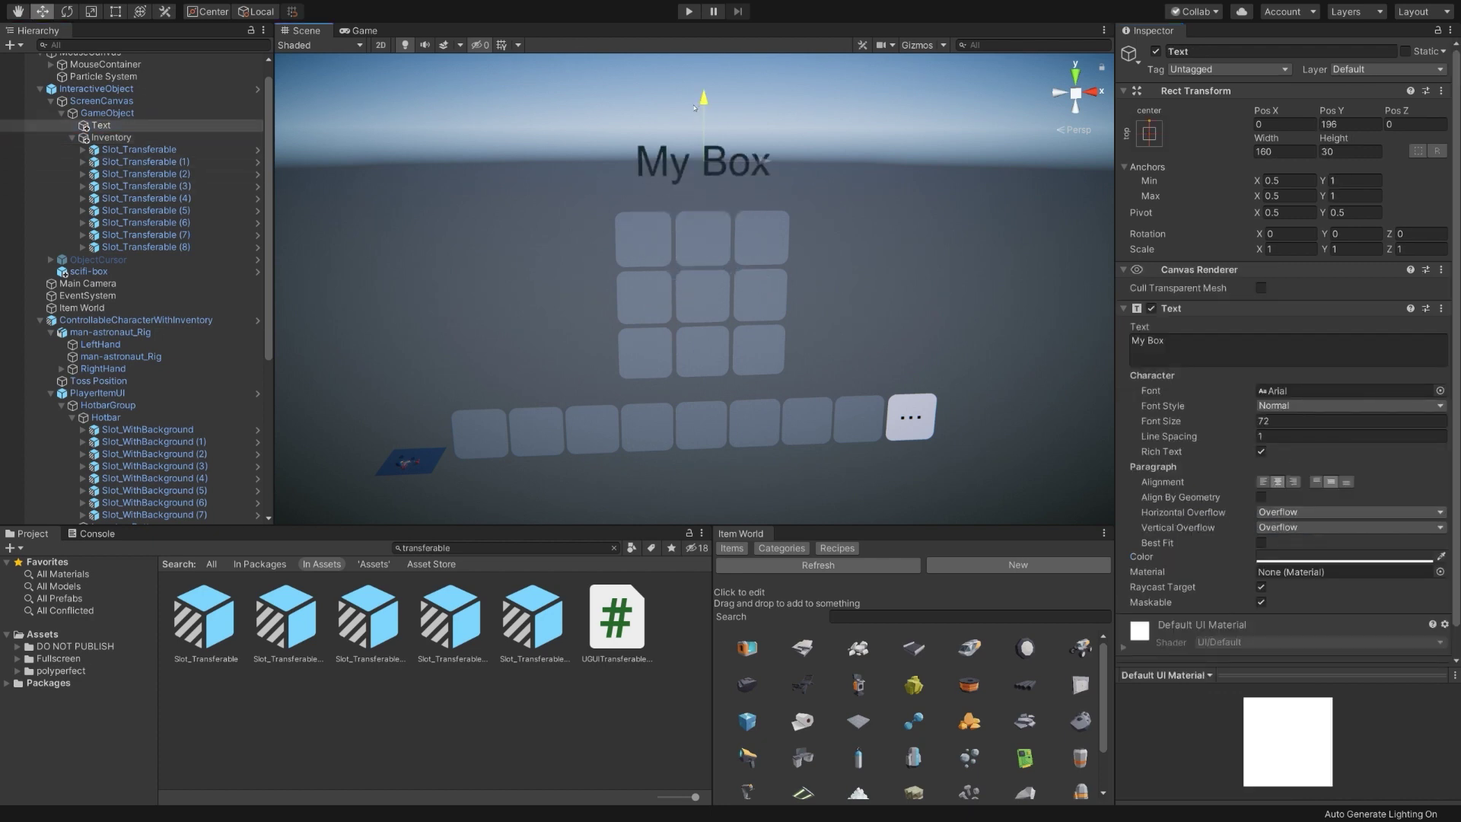
Deactivate the ScreenCanvas object under InteractiveObject
left_click(101, 100)
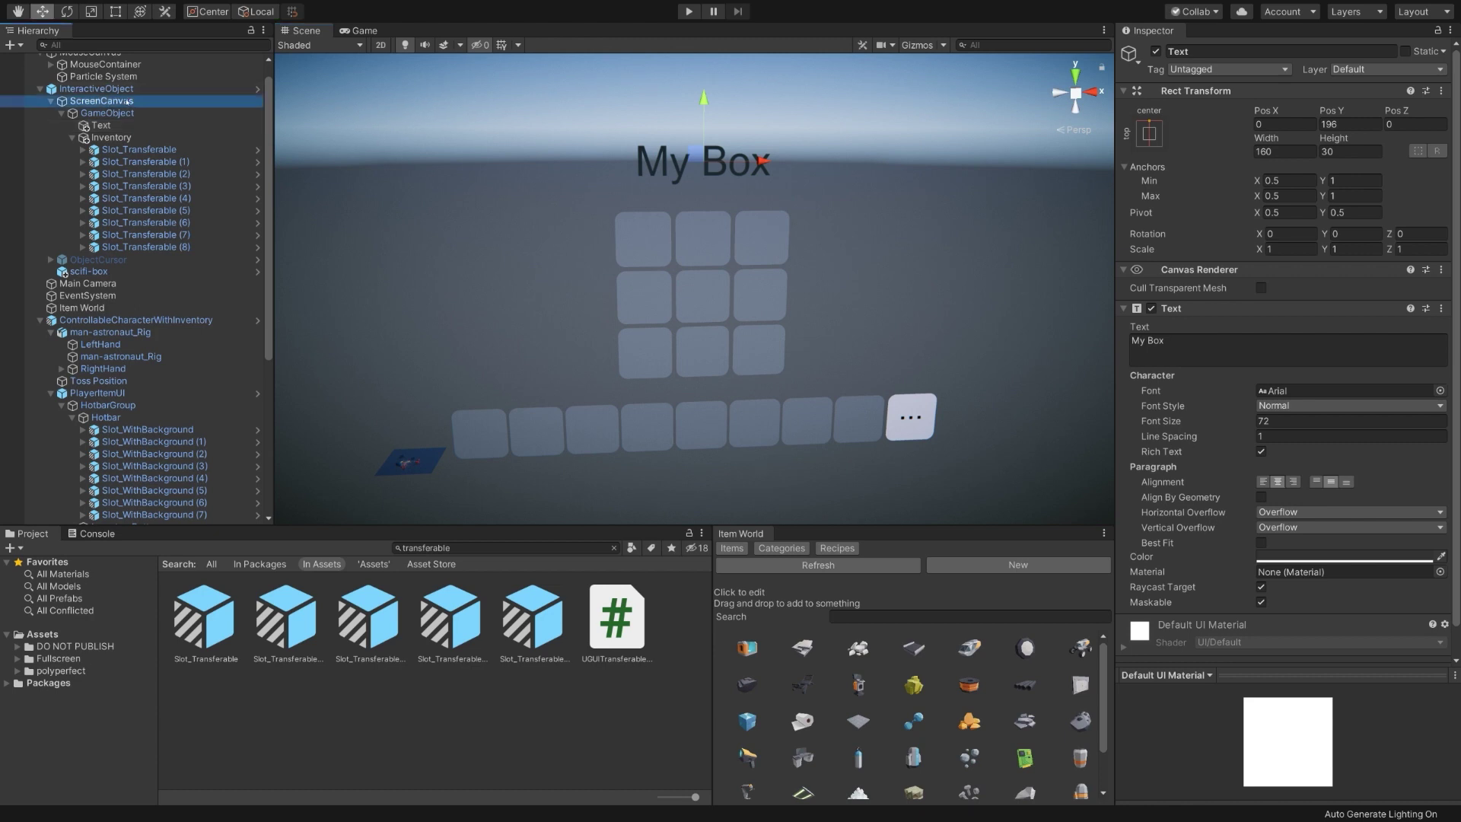
right_click(1155, 51)
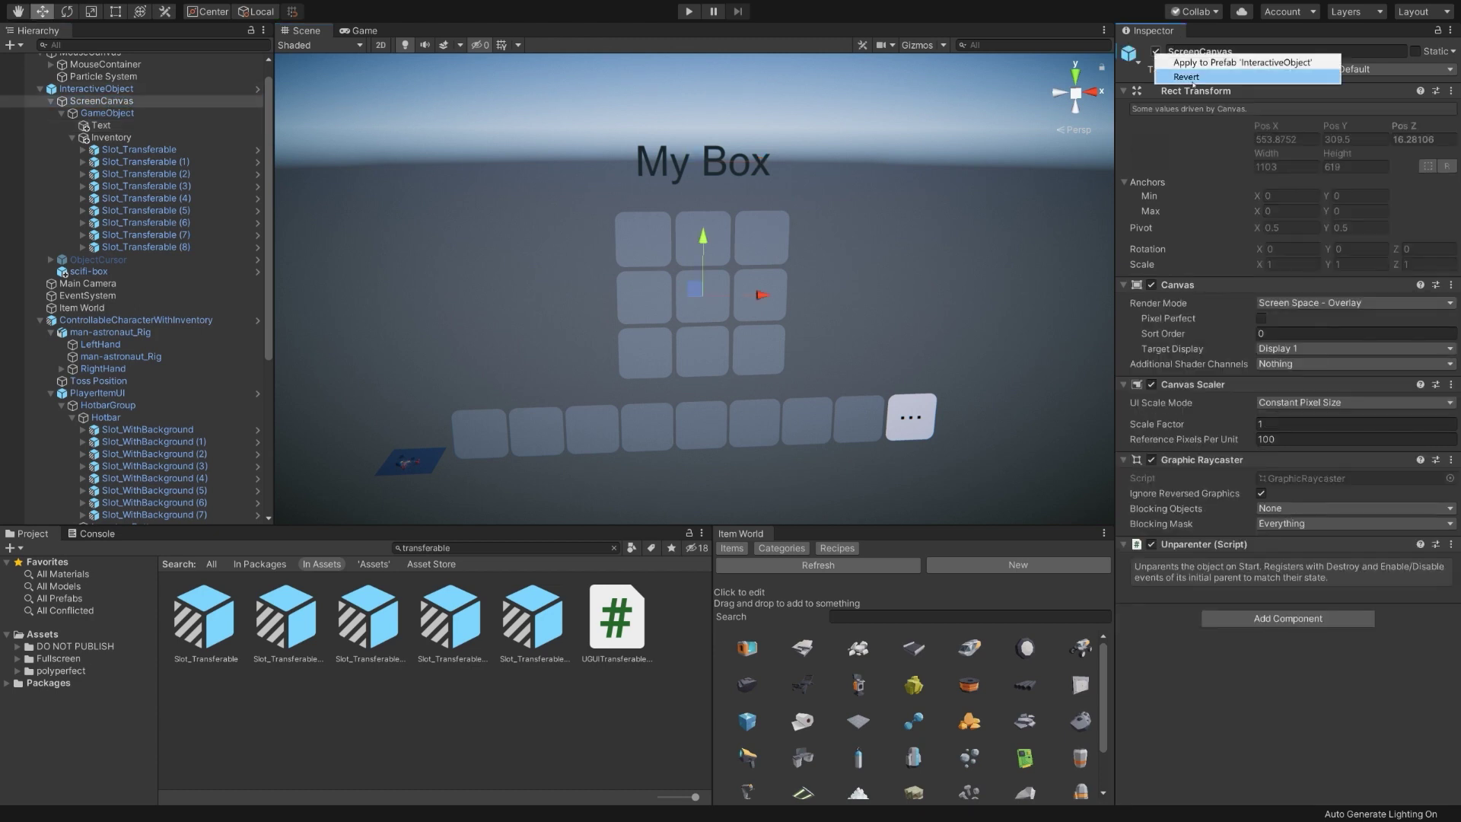
left_click(1155, 51)
Run the scene, open the box, move the fourth hotbar stack into its lower-left slot, and walk the character away
left_click(688, 11)
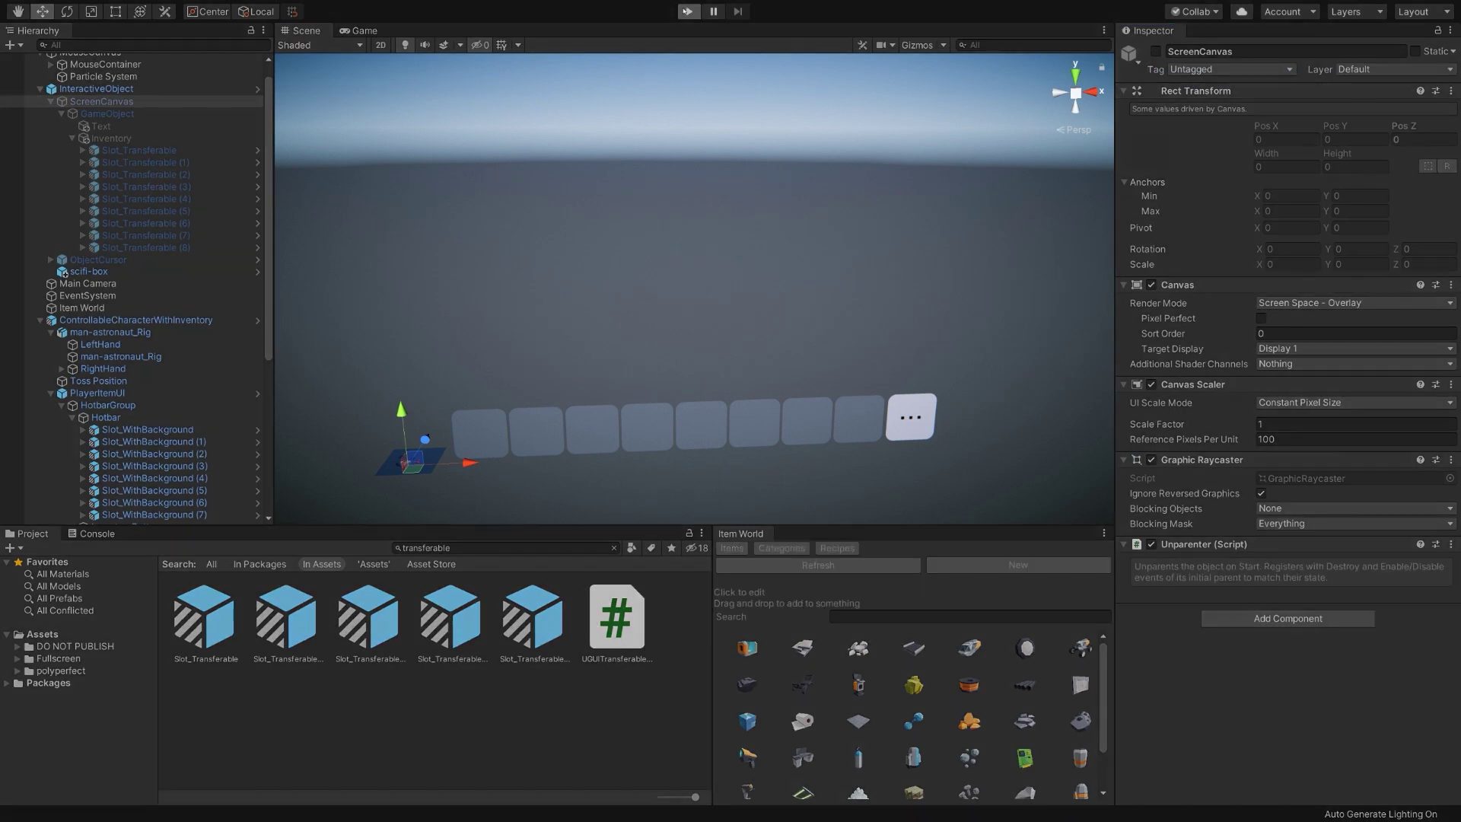
left_click(604, 588)
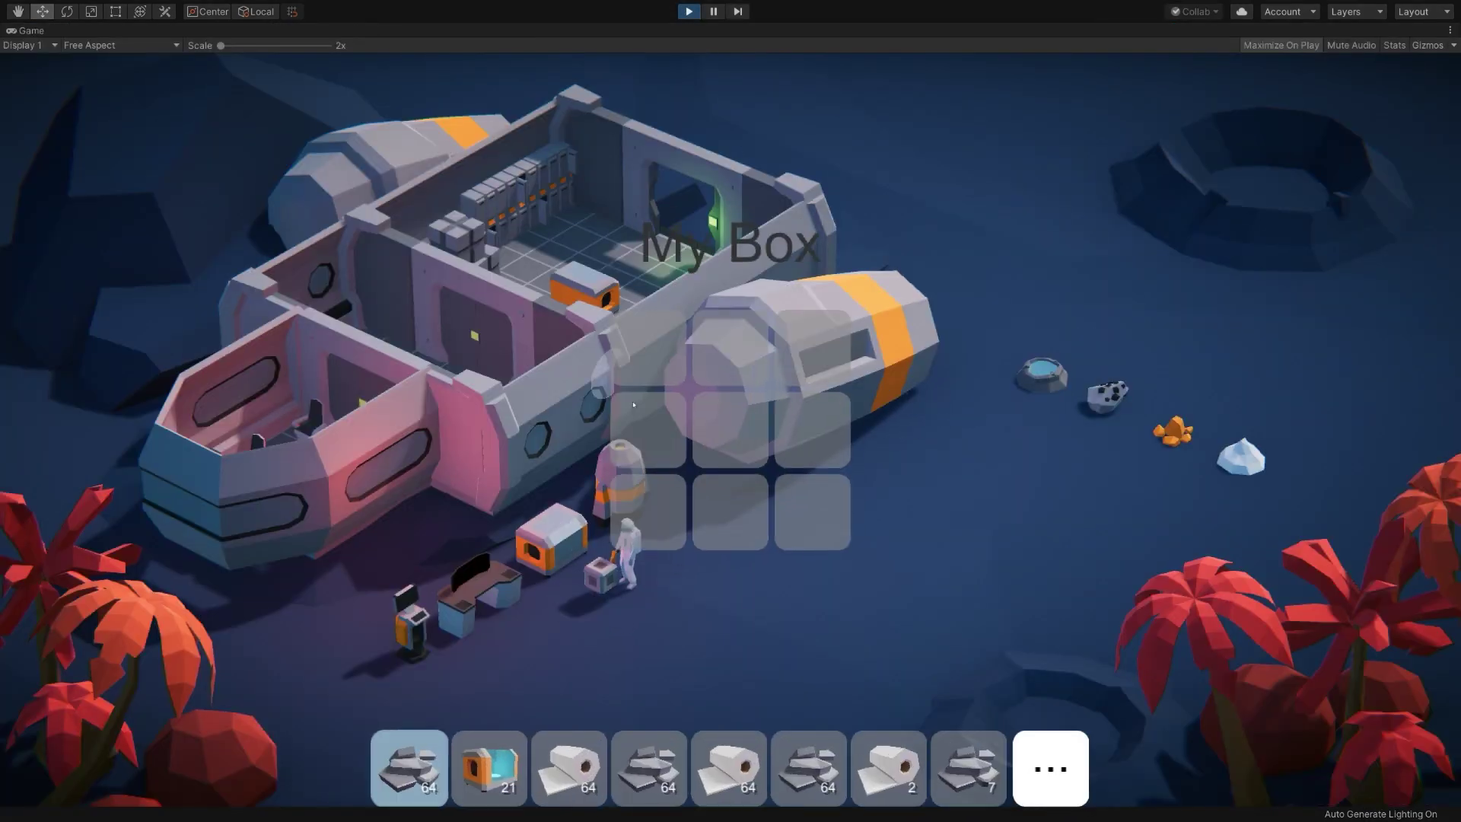
left_click_drag(649, 768, 647, 507)
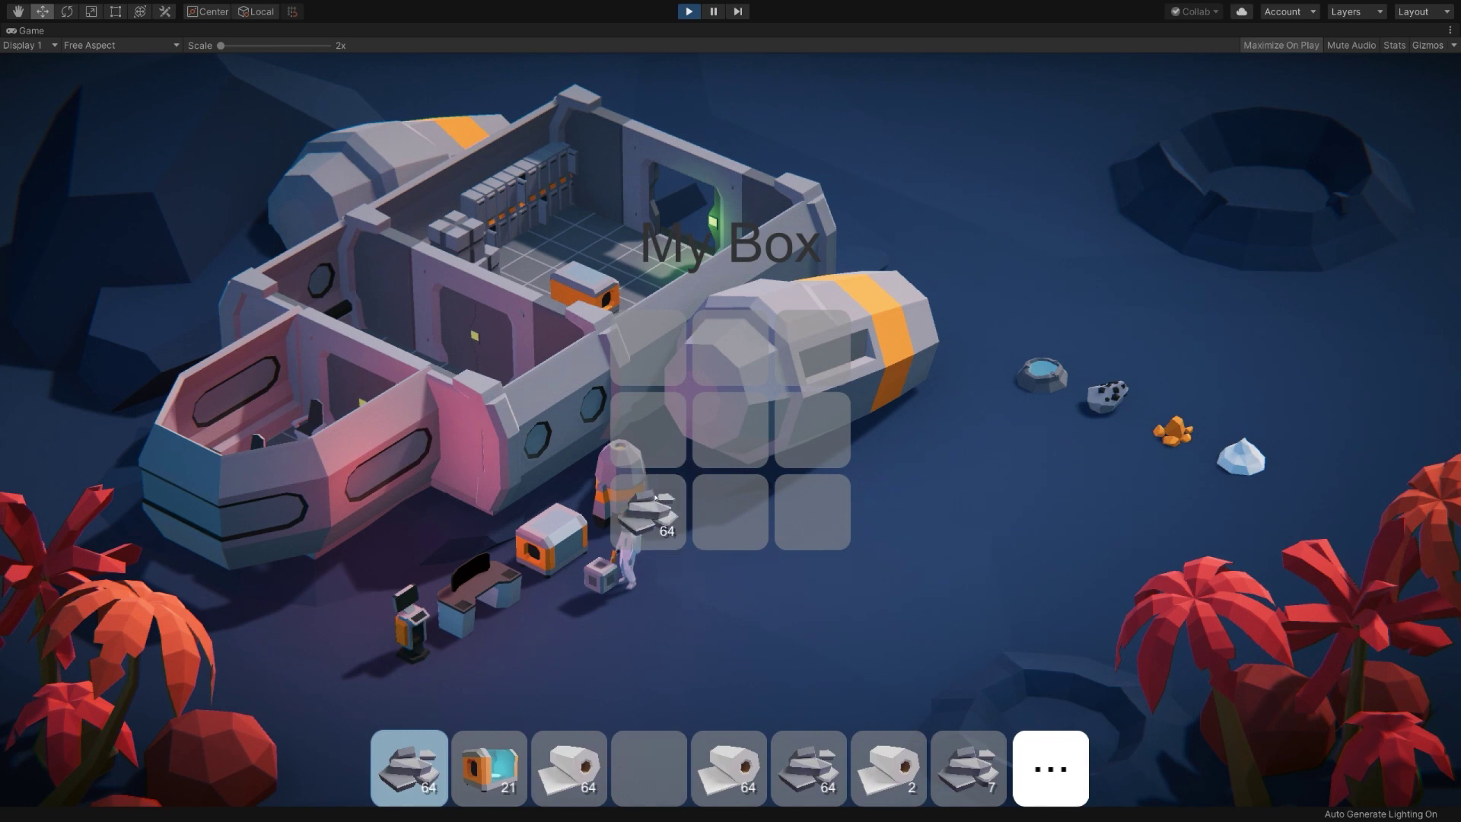
left_click(918, 594)
Reopen the box, return the stored stack to the empty hotbar slot, and walk the character away
left_click(601, 576)
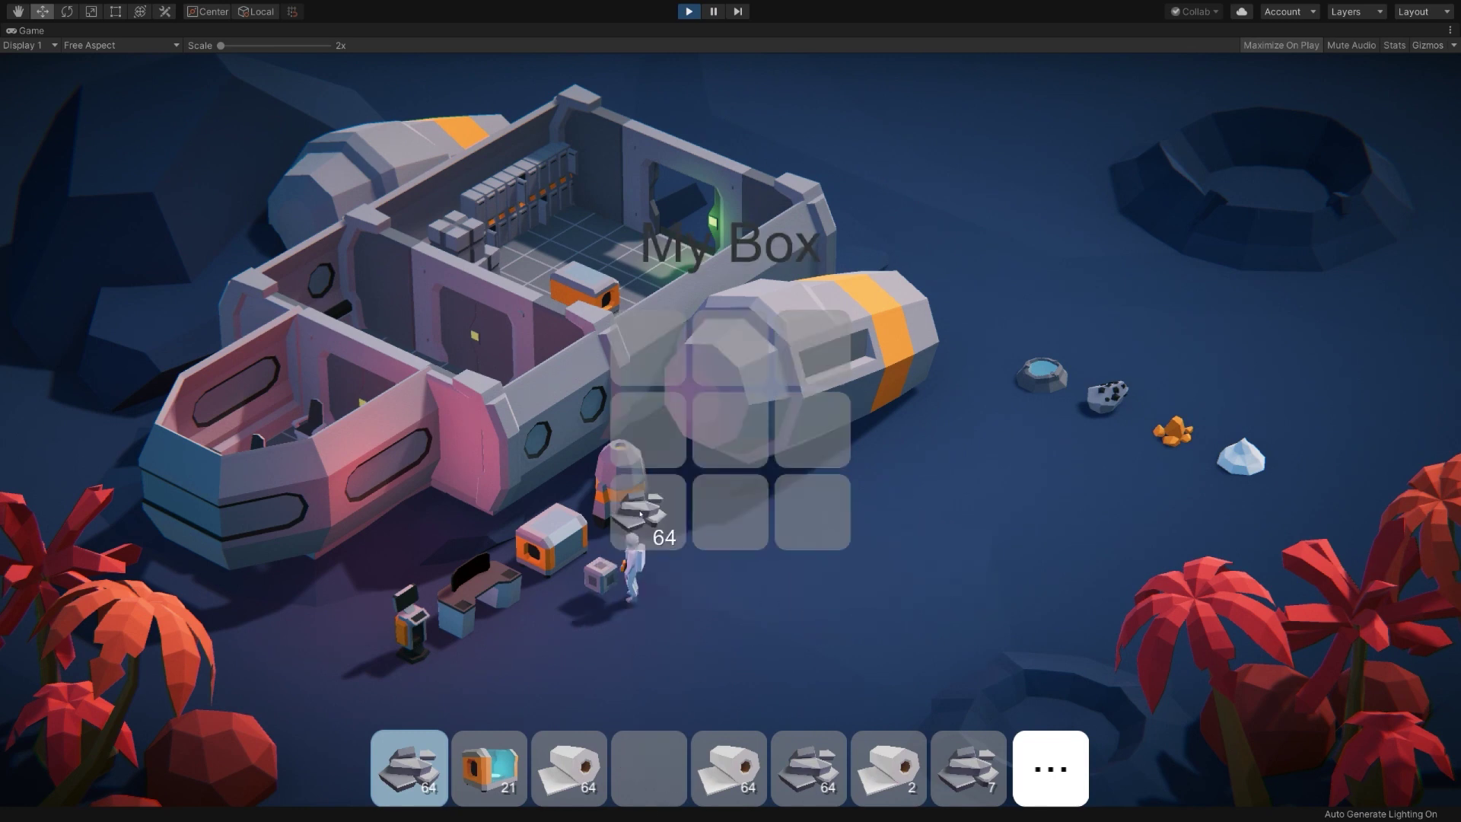
left_click_drag(647, 513, 664, 773)
left_click(869, 630)
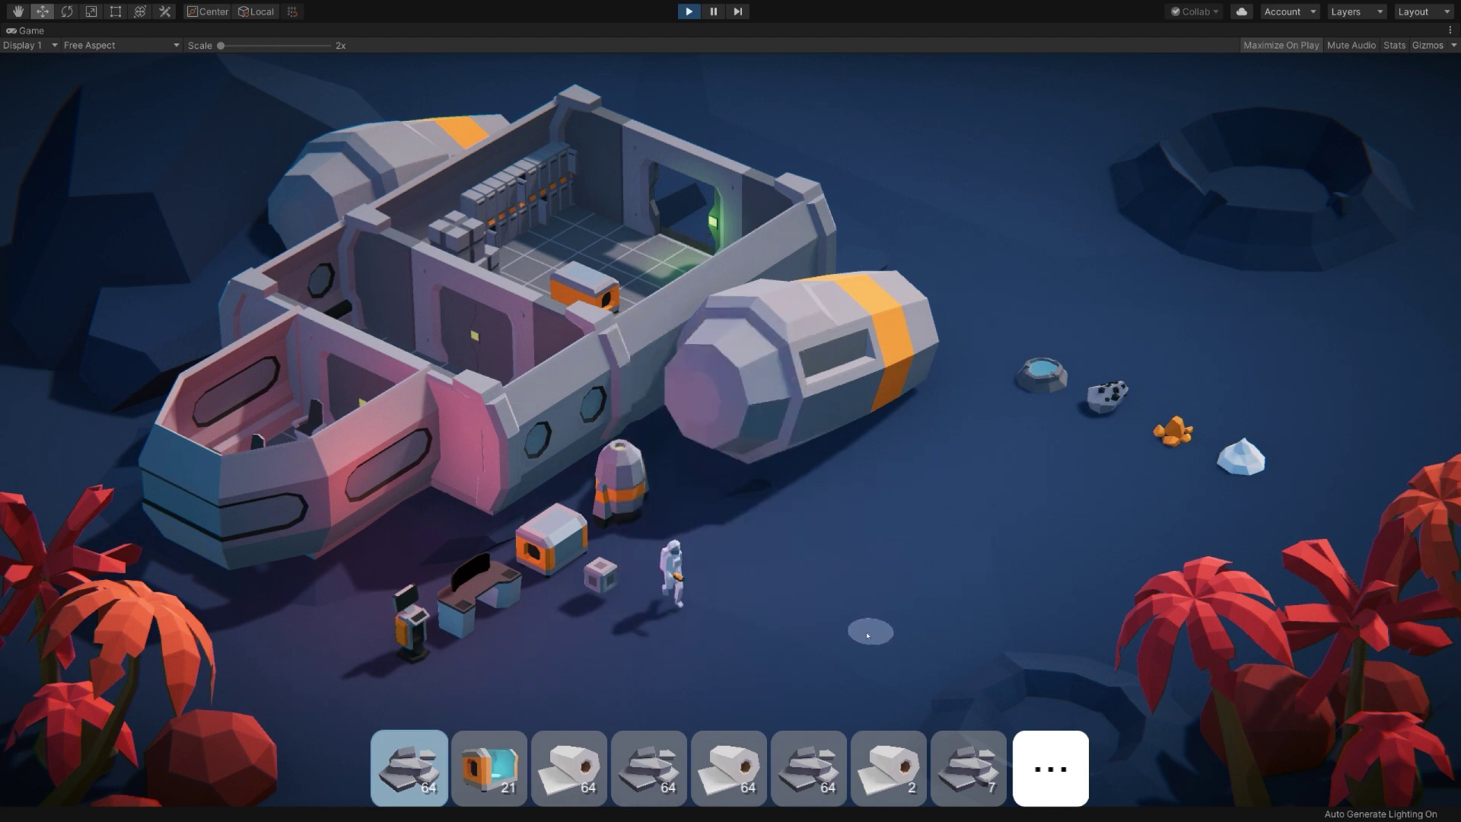
Open the box inventory again, walk away to close it, and stop the play test
left_click(608, 600)
left_click(609, 600)
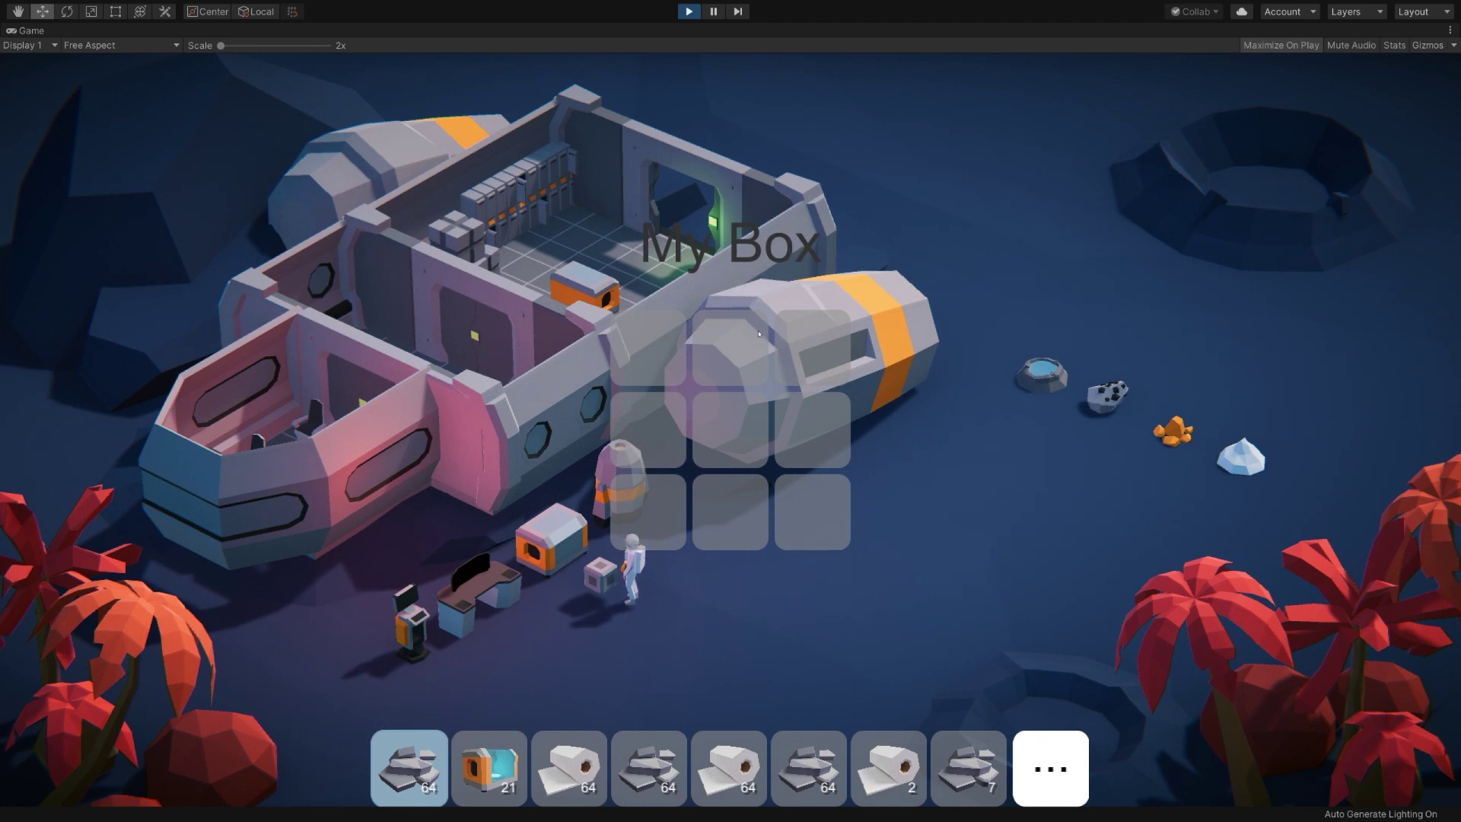
left_click(719, 604)
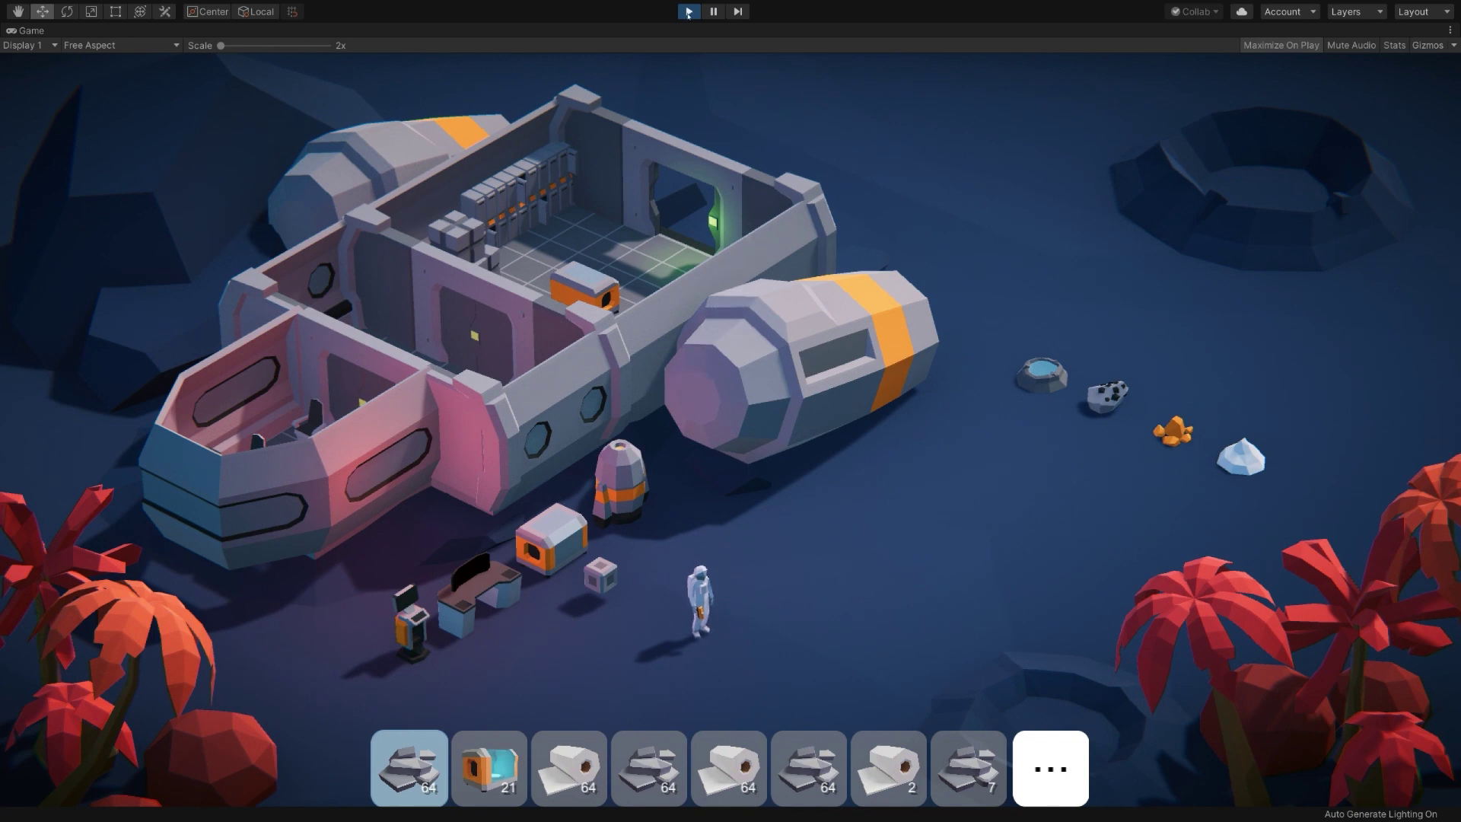
key("ctrl+p")
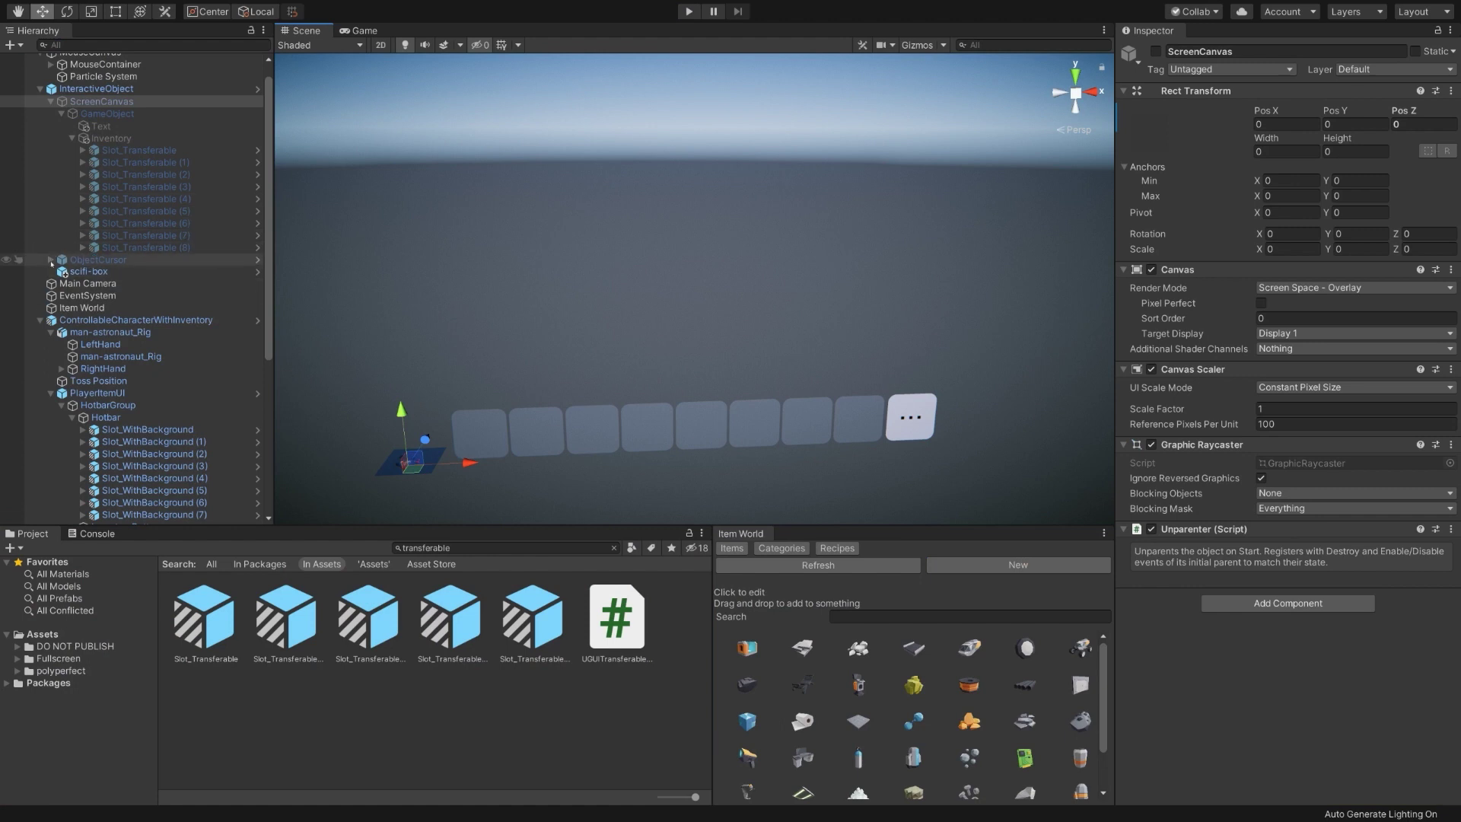
Change the ObjectCursor's label text to "Treasure Box"
left_click(51, 260)
left_click(62, 272)
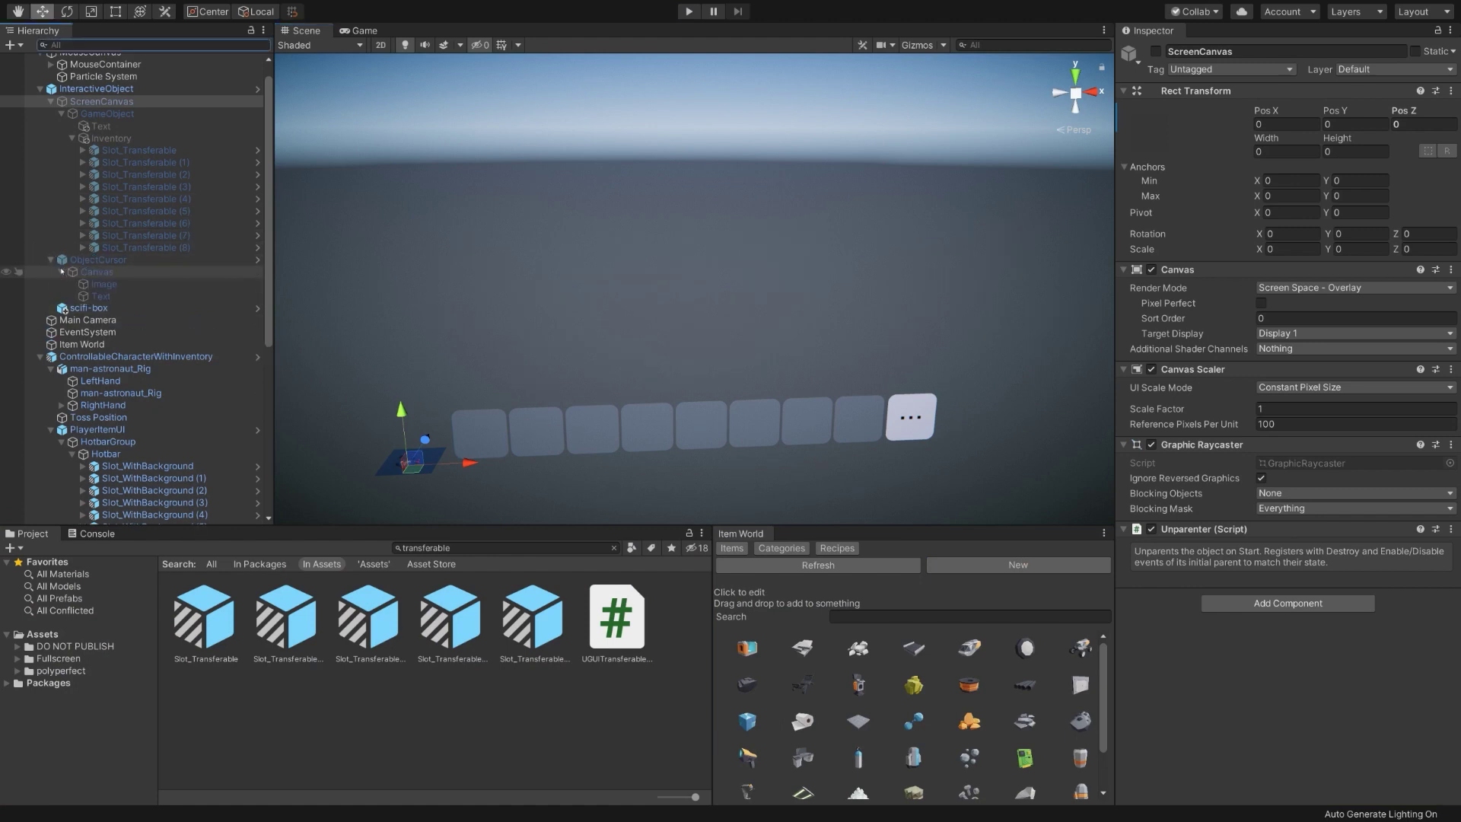
left_click(115, 295)
left_click(1235, 344)
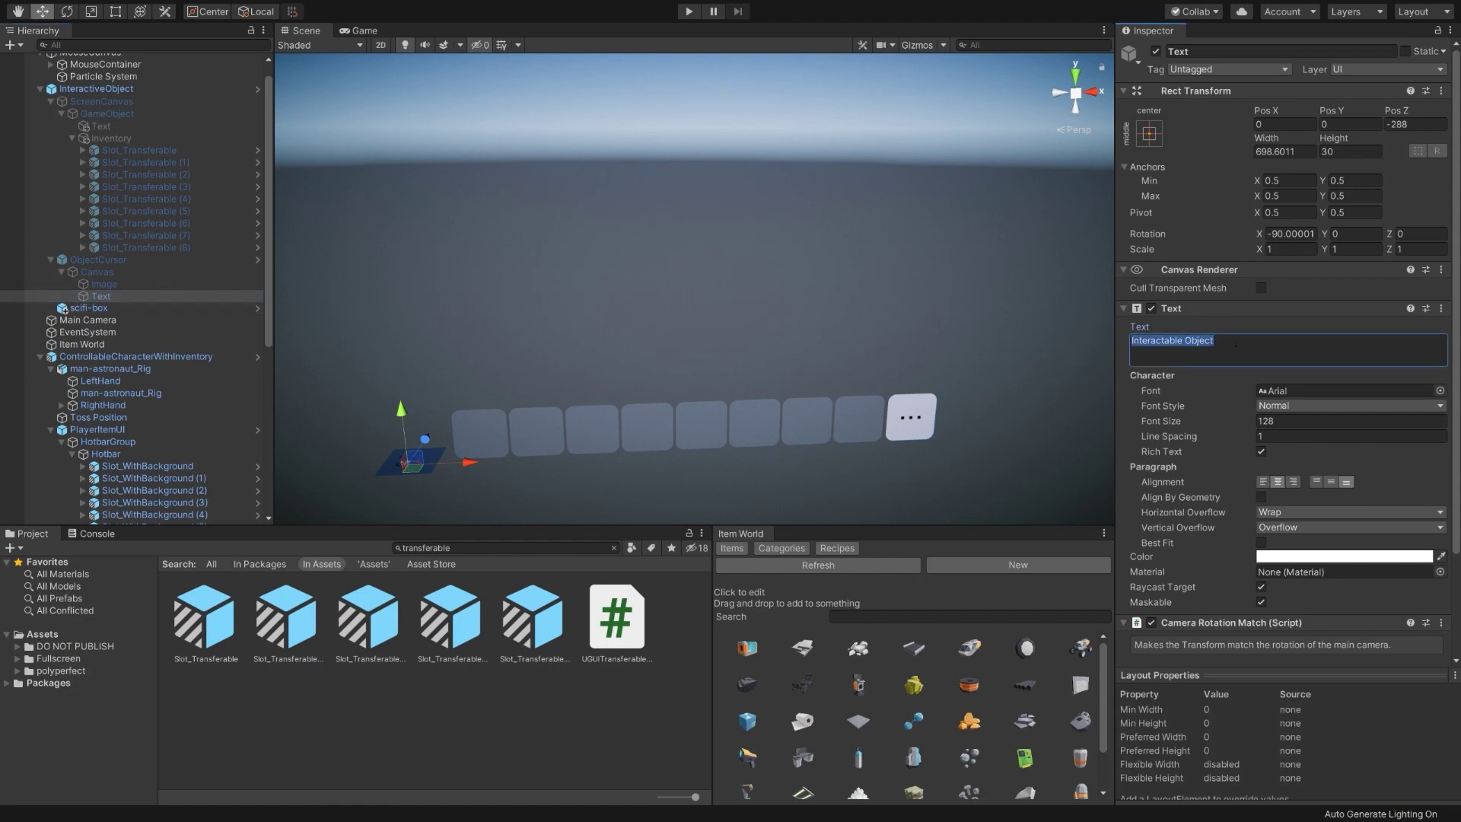
type("Box")
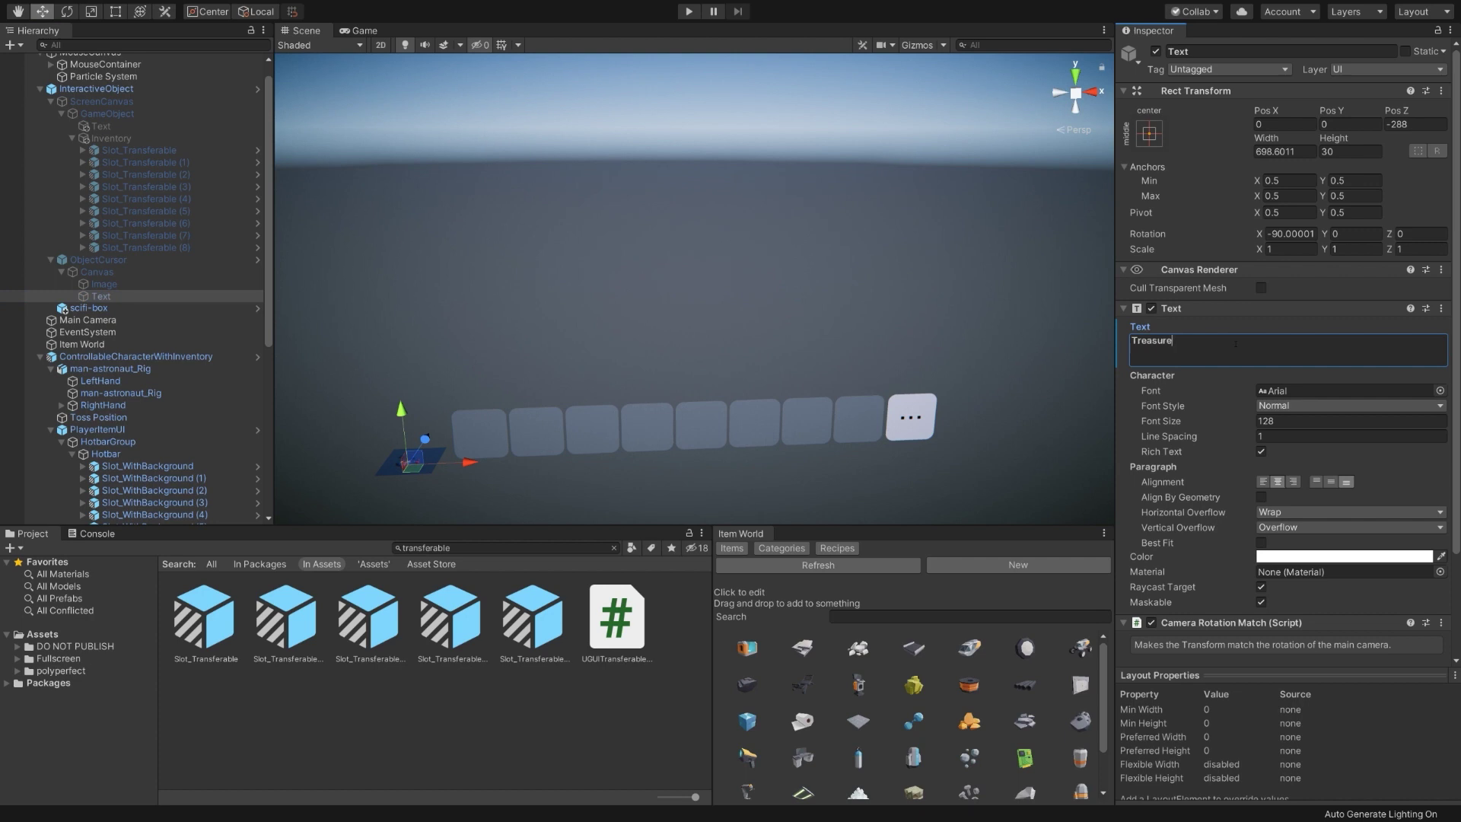
type("Treasure ChestBox")
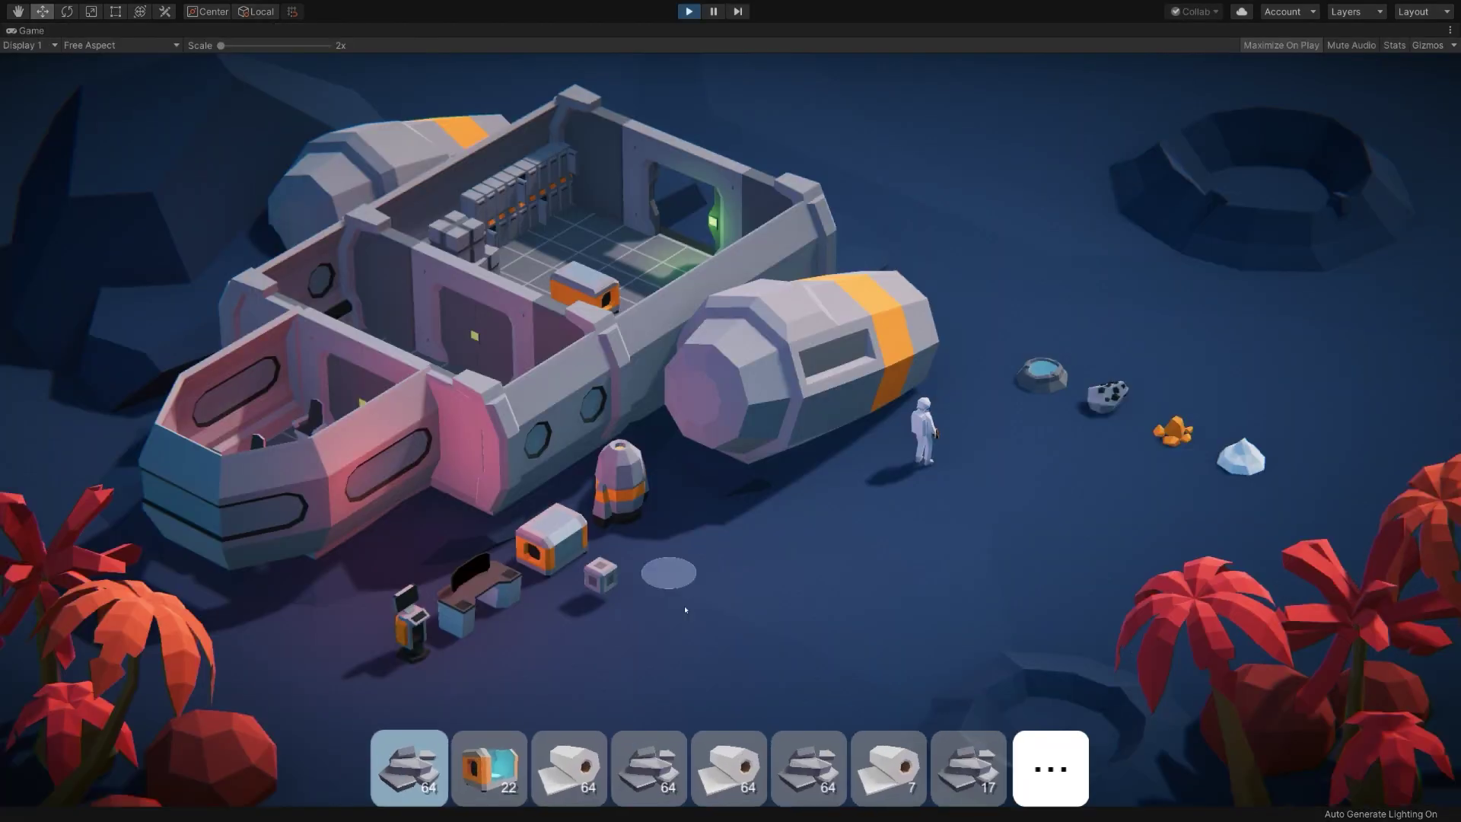
Test the Treasure Box in play mode by storing a single item from the fourth hotbar stack, then stop the game
mouse_move(608, 587)
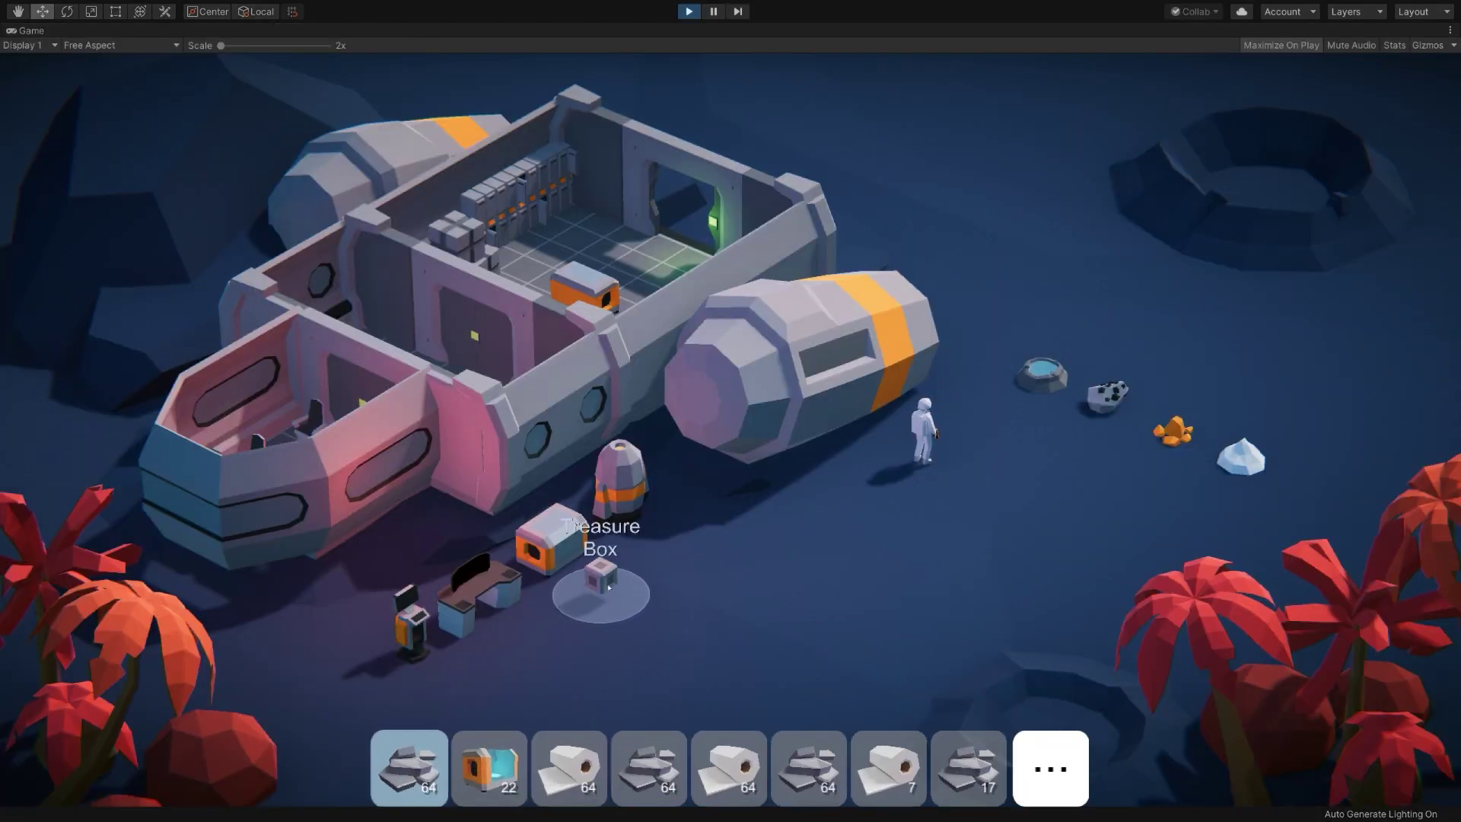
left_click(605, 591)
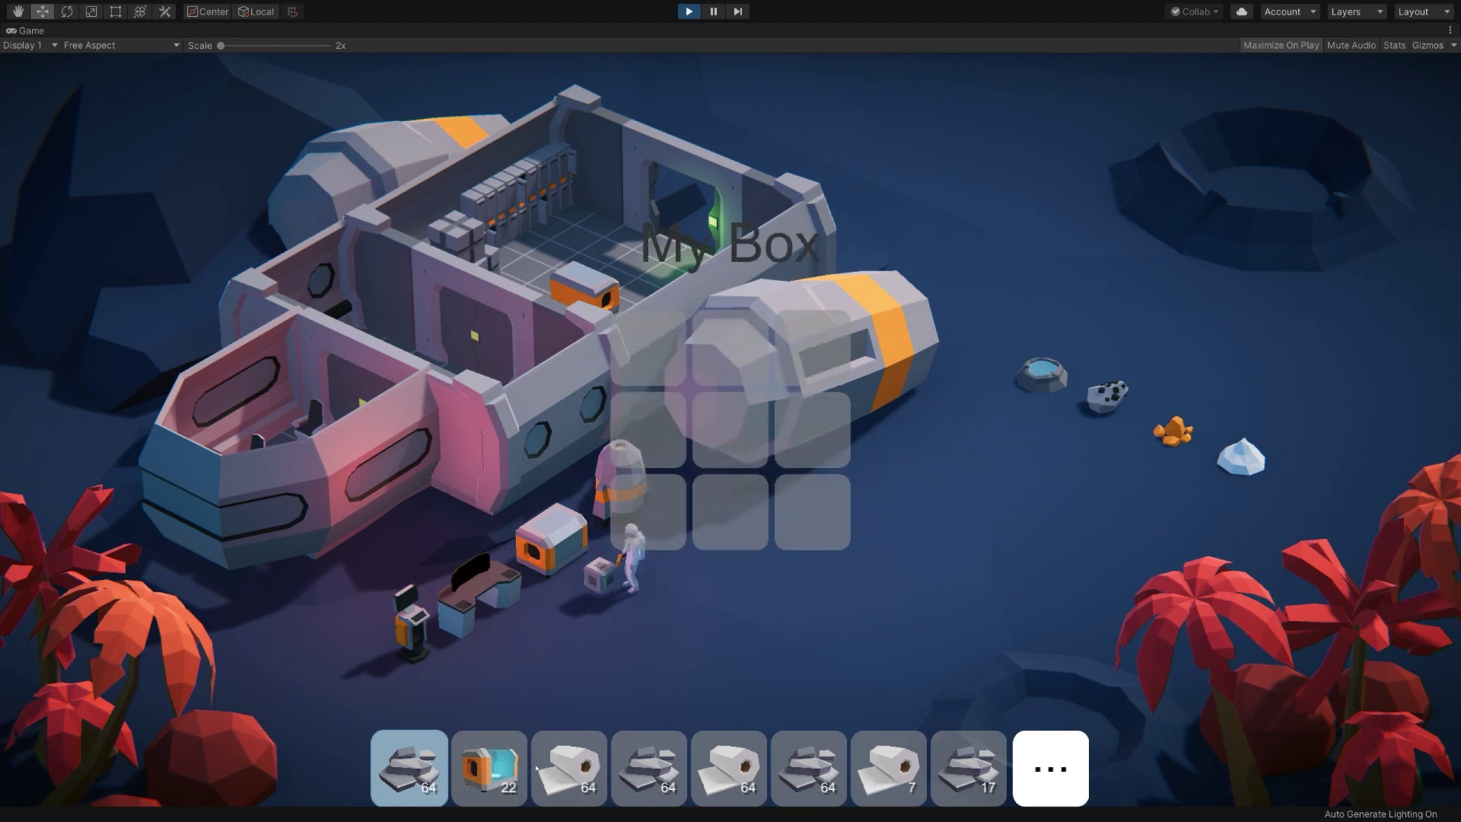
left_click(642, 769)
right_click(643, 514)
left_click(632, 773)
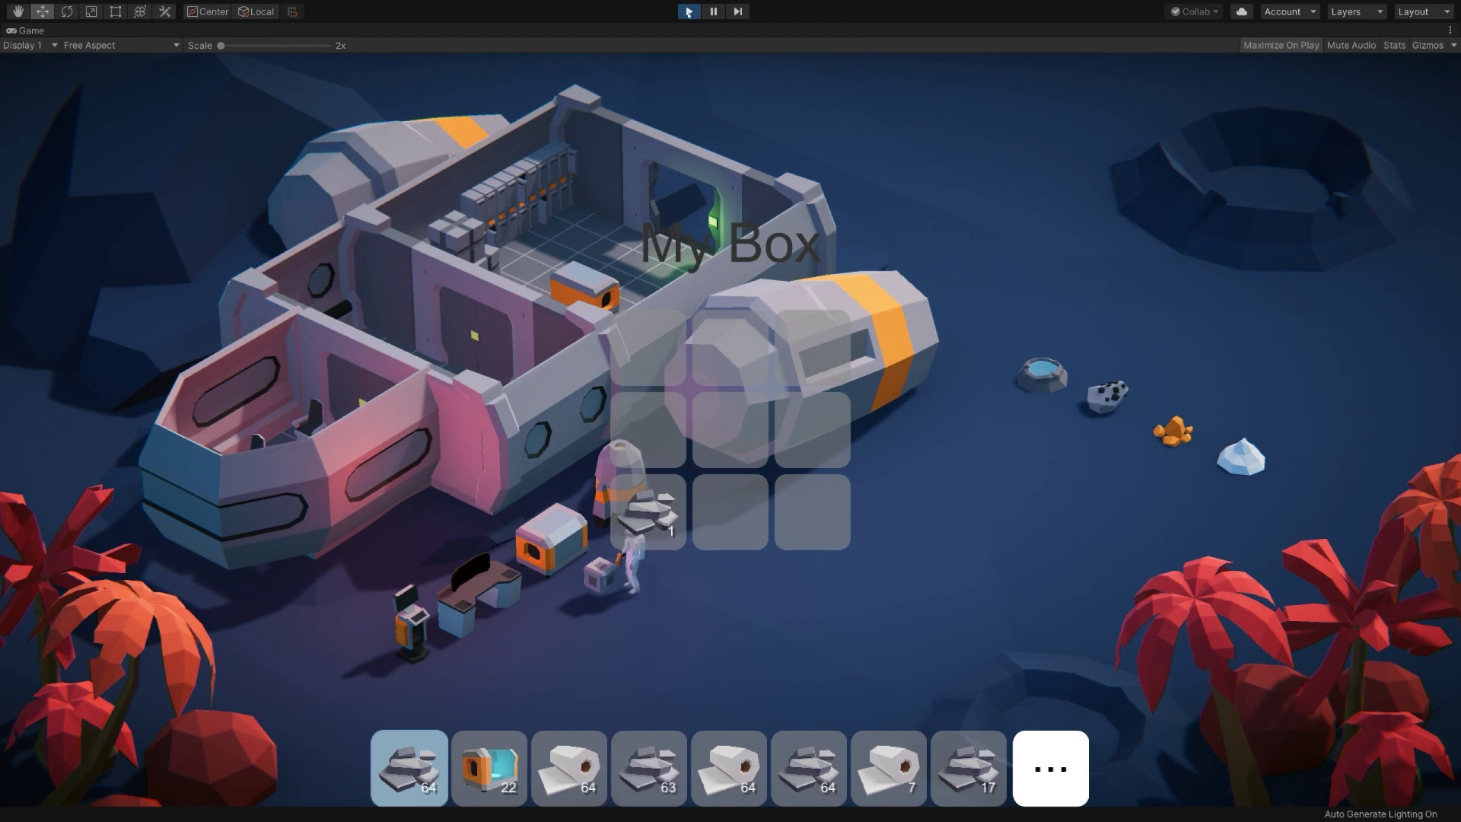
left_click(689, 11)
Add an Inventory Saver component to the Inventory object and set its file name to BoxInventory
left_click(115, 89)
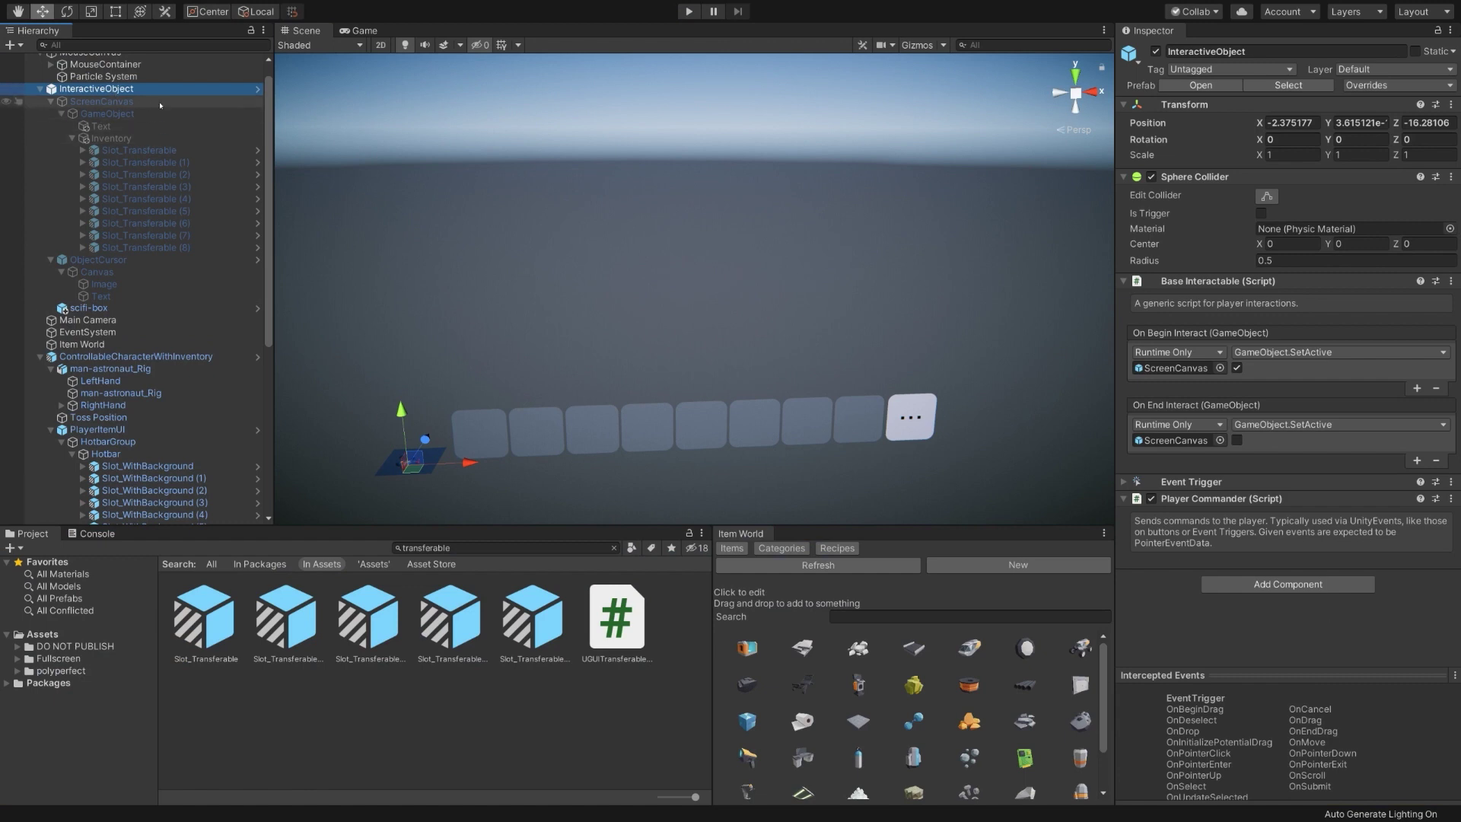
left_click(113, 138)
left_click(1289, 614)
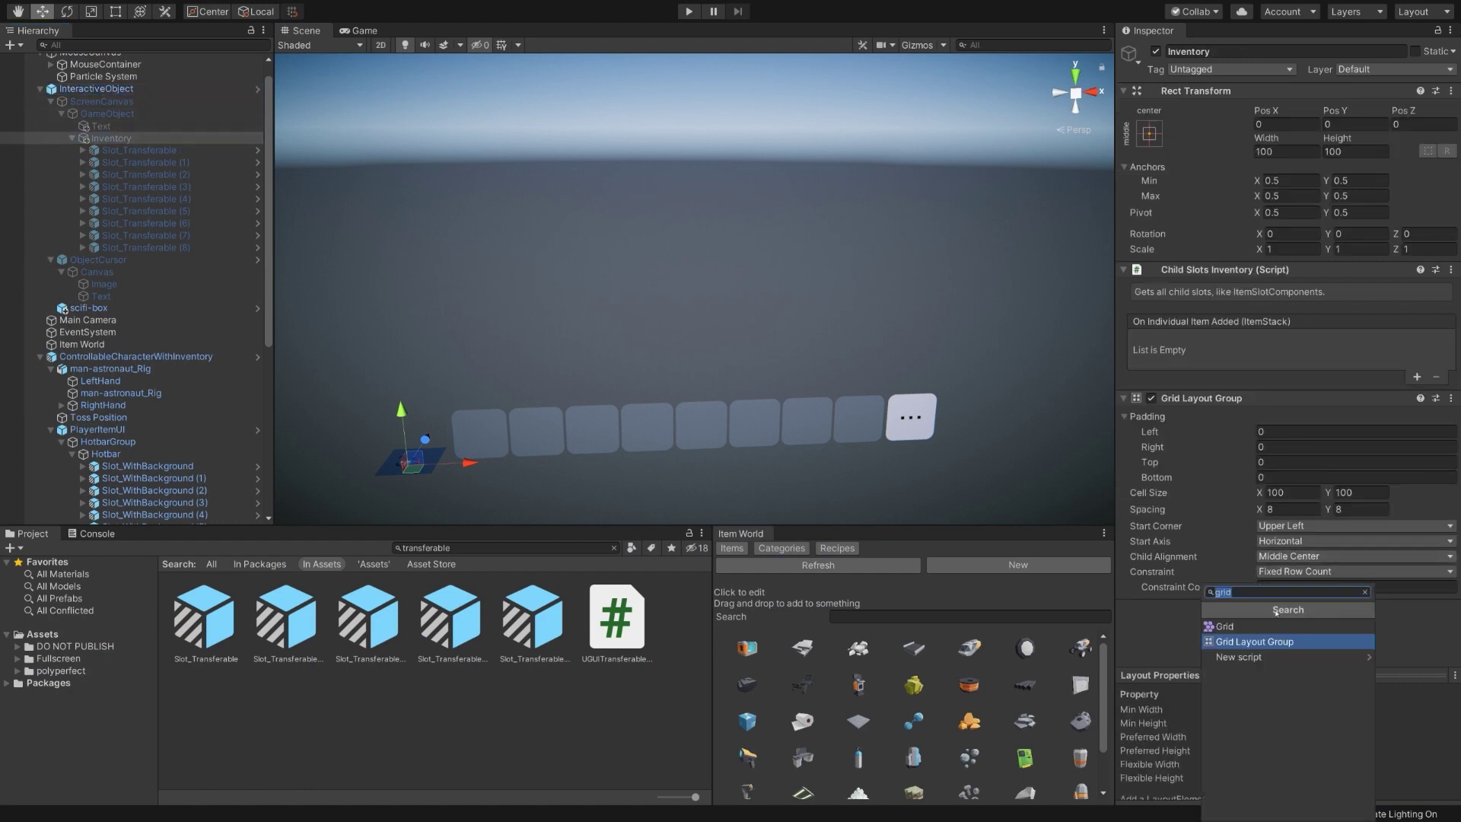
type("invent")
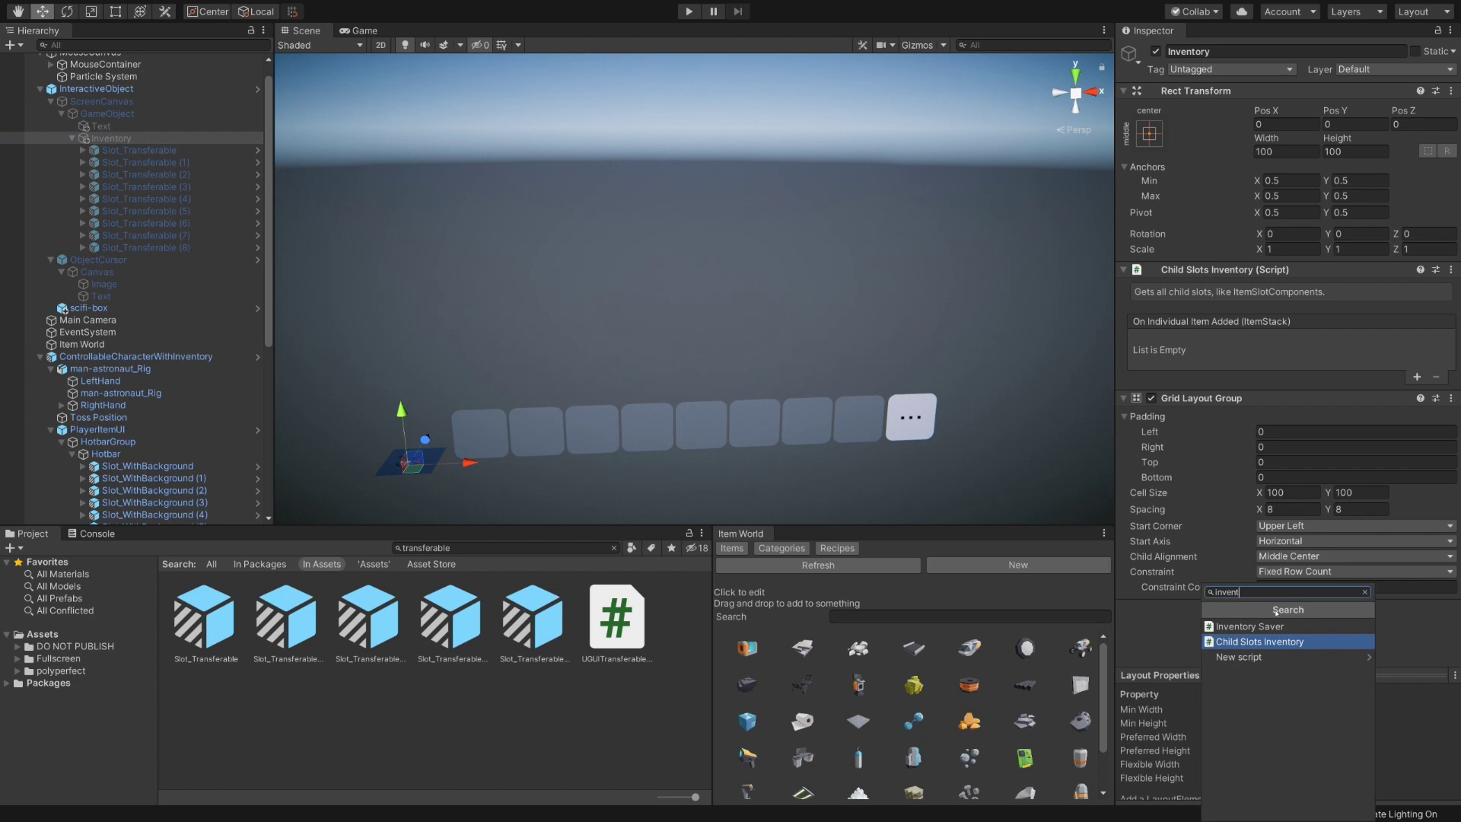
left_click(1255, 626)
left_click(1312, 528)
type("BoxInventory")
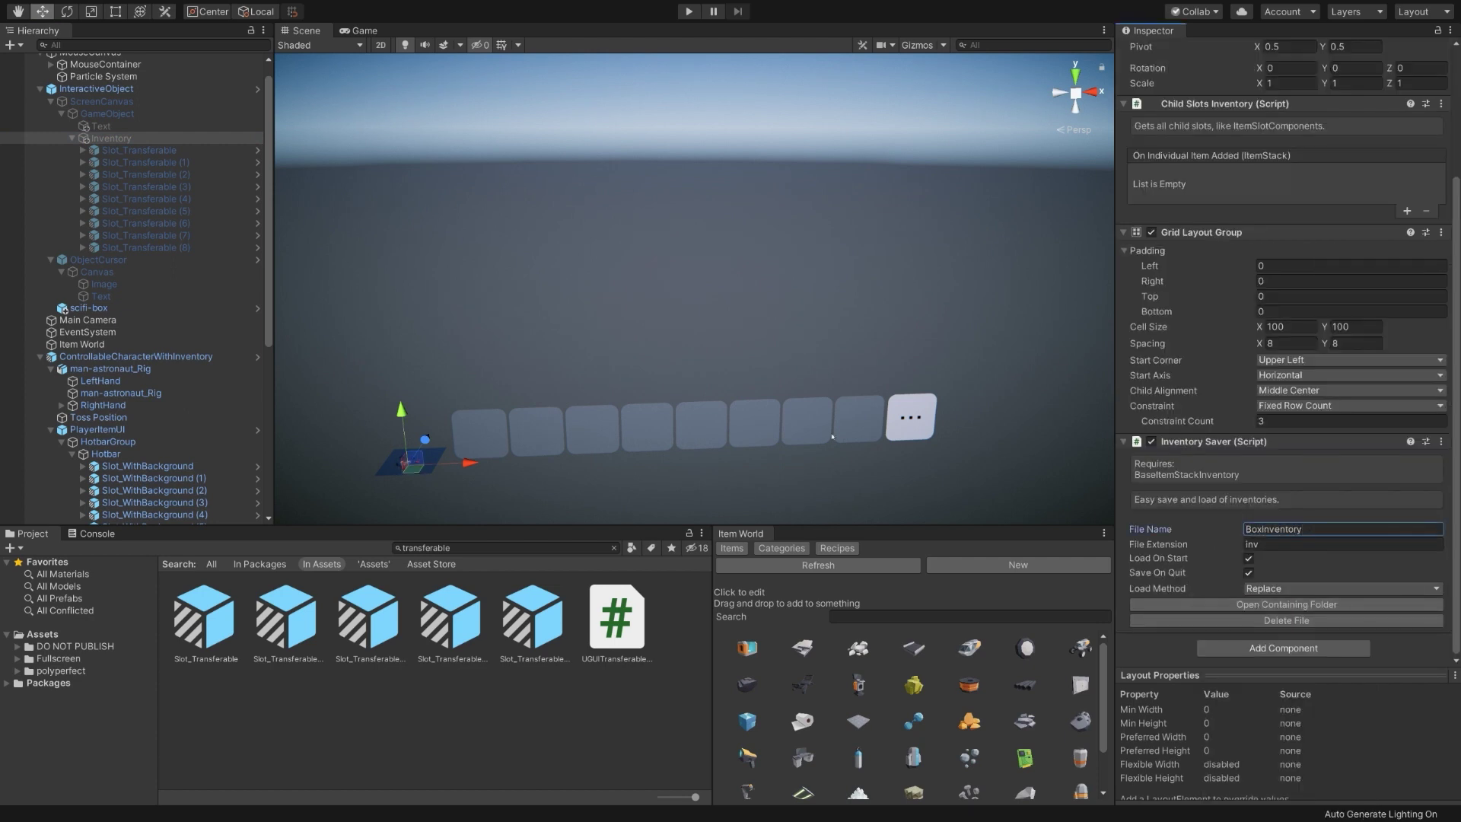
Run a play test, store the fourth hotbar stack in the box, walk away, and stop the test
left_click(688, 11)
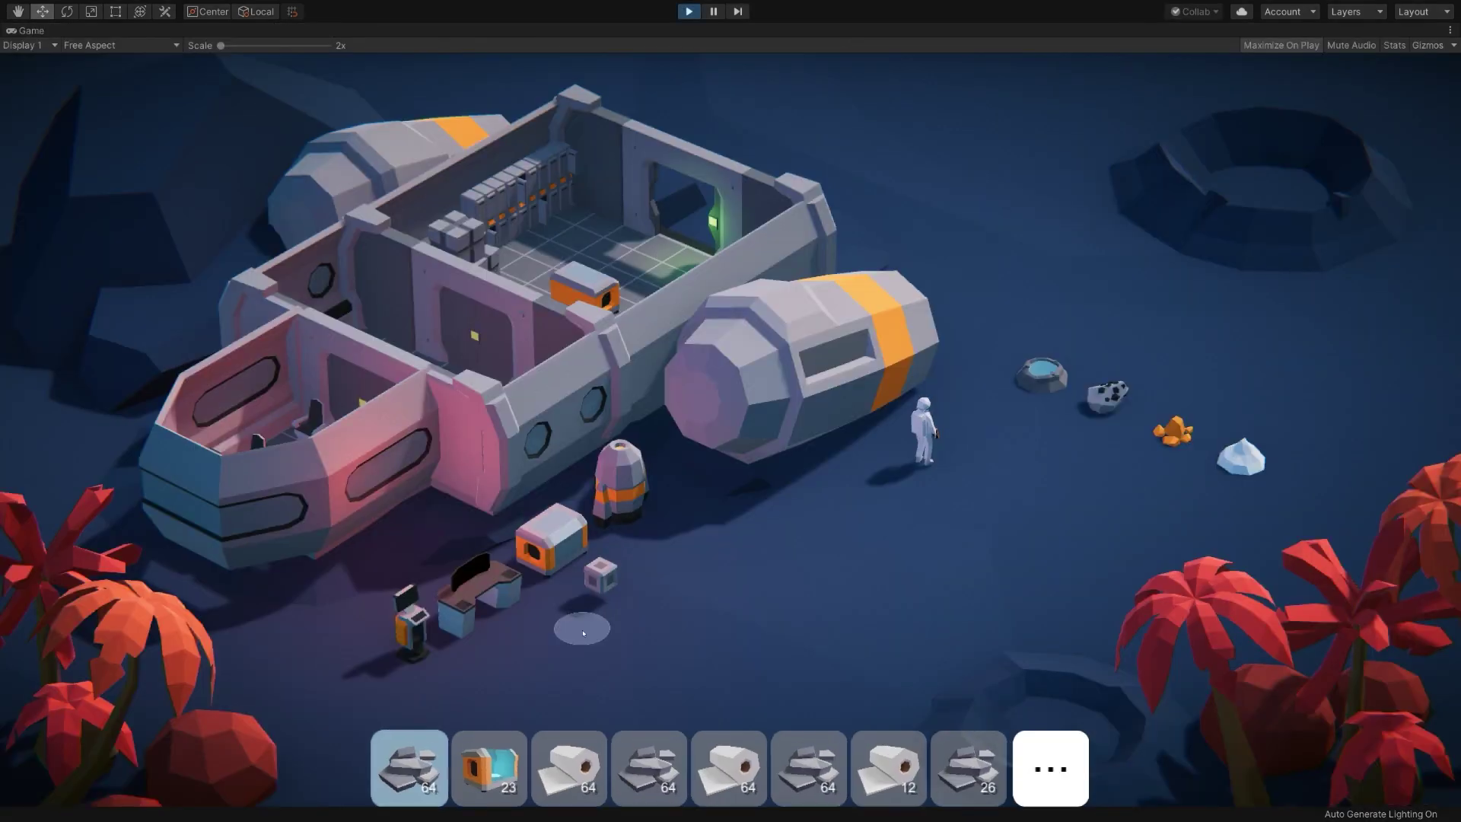
left_click(618, 587)
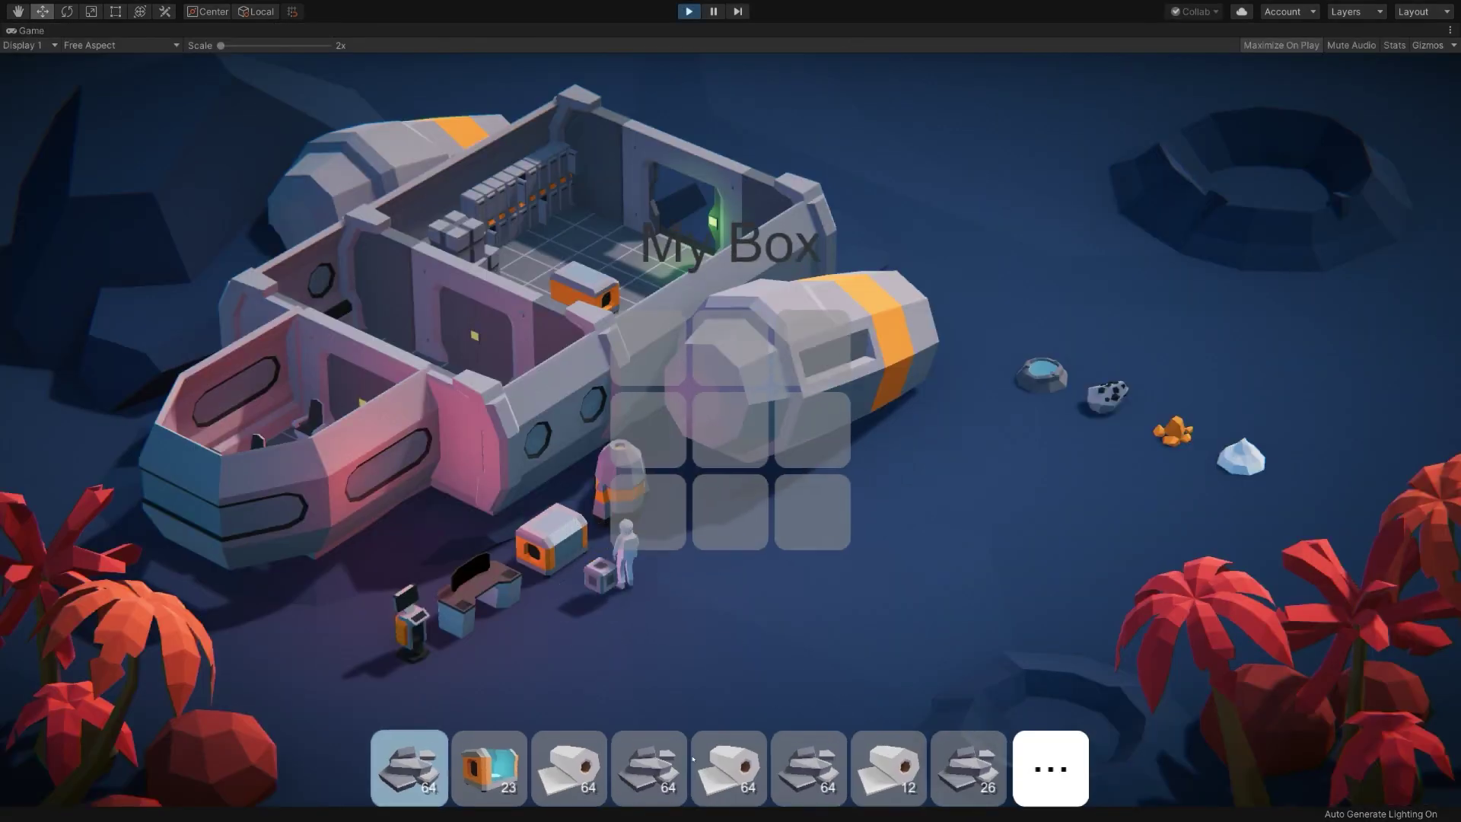
left_click_drag(649, 769, 649, 505)
left_click(1041, 575)
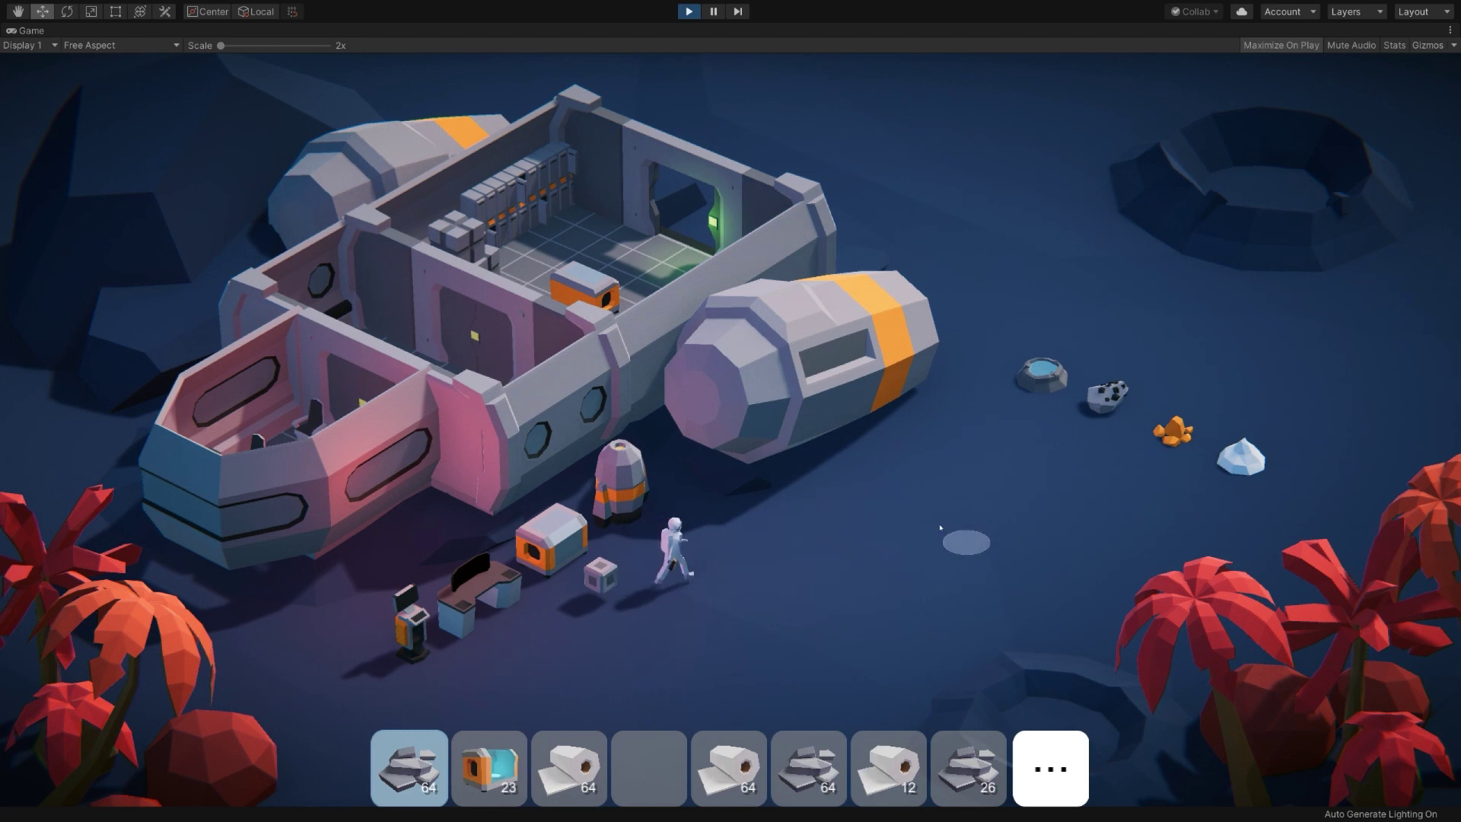
left_click(689, 11)
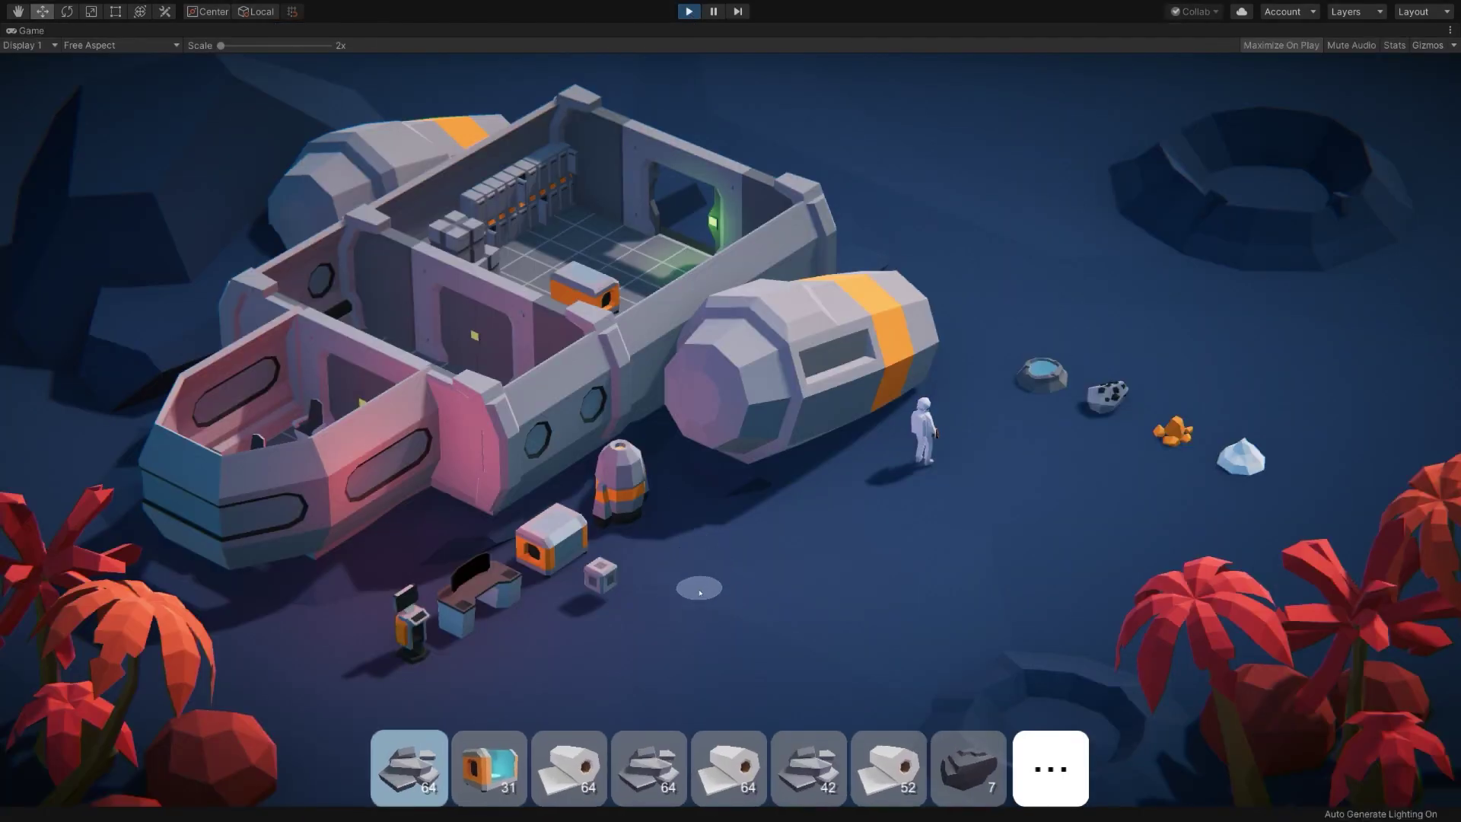
Open the box in a fresh play test to check whether its contents were saved, and stop the game
left_click(699, 587)
left_click(600, 586)
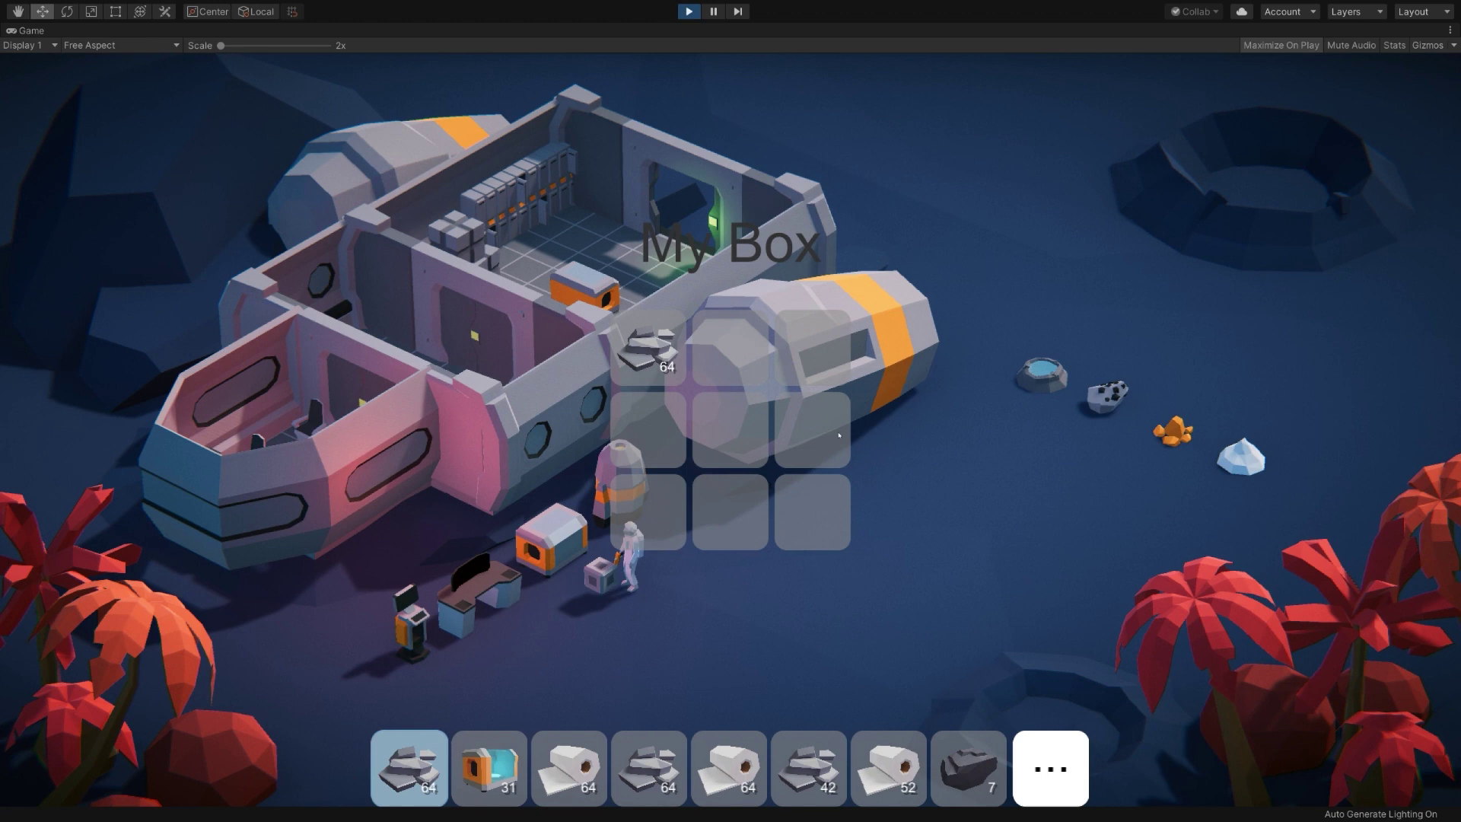
left_click(690, 12)
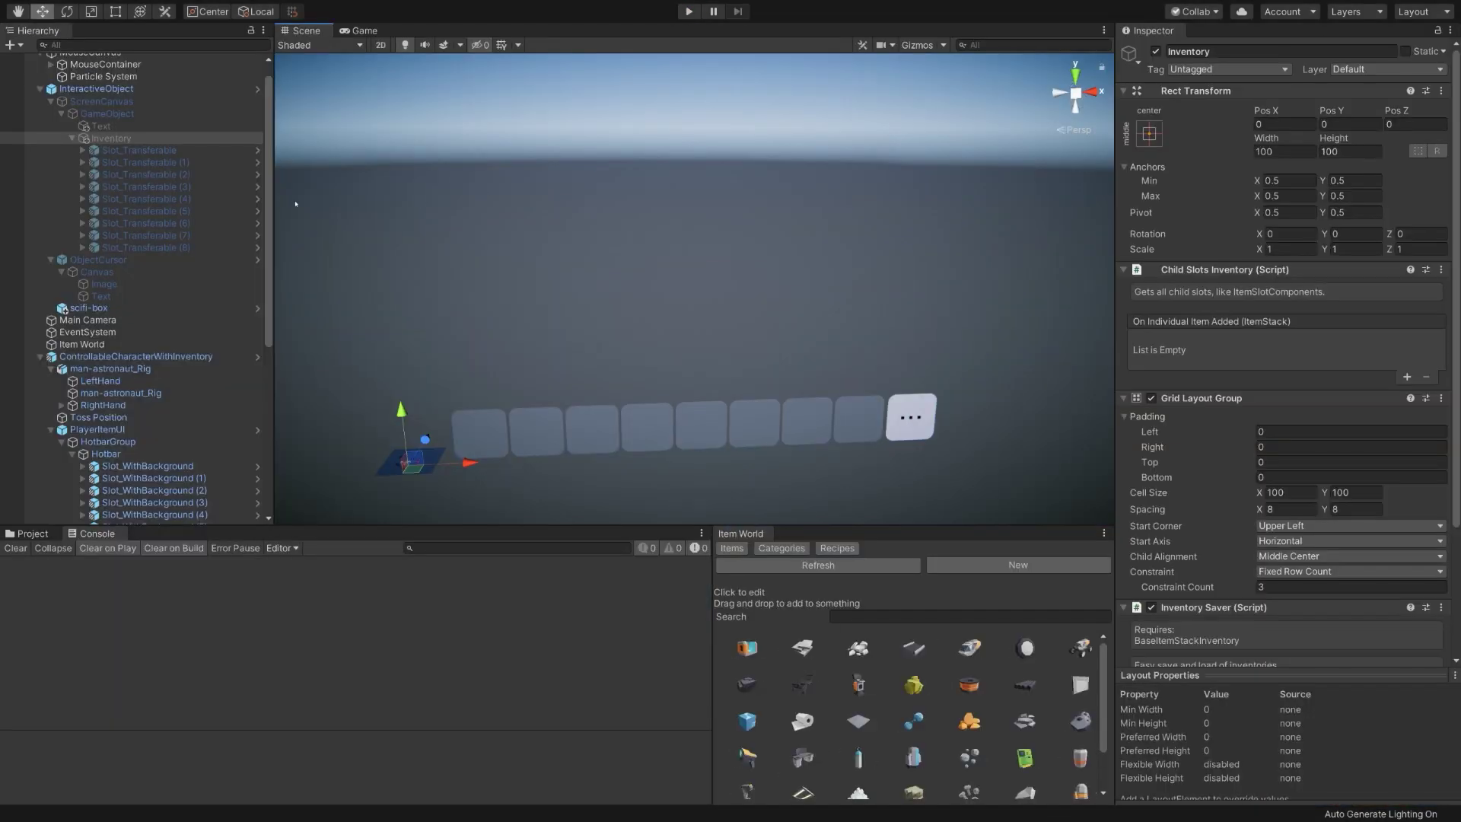
Enable the ScreenCanvas and create an empty child named BG under its GameObject
left_click(163, 104)
left_click(1156, 51)
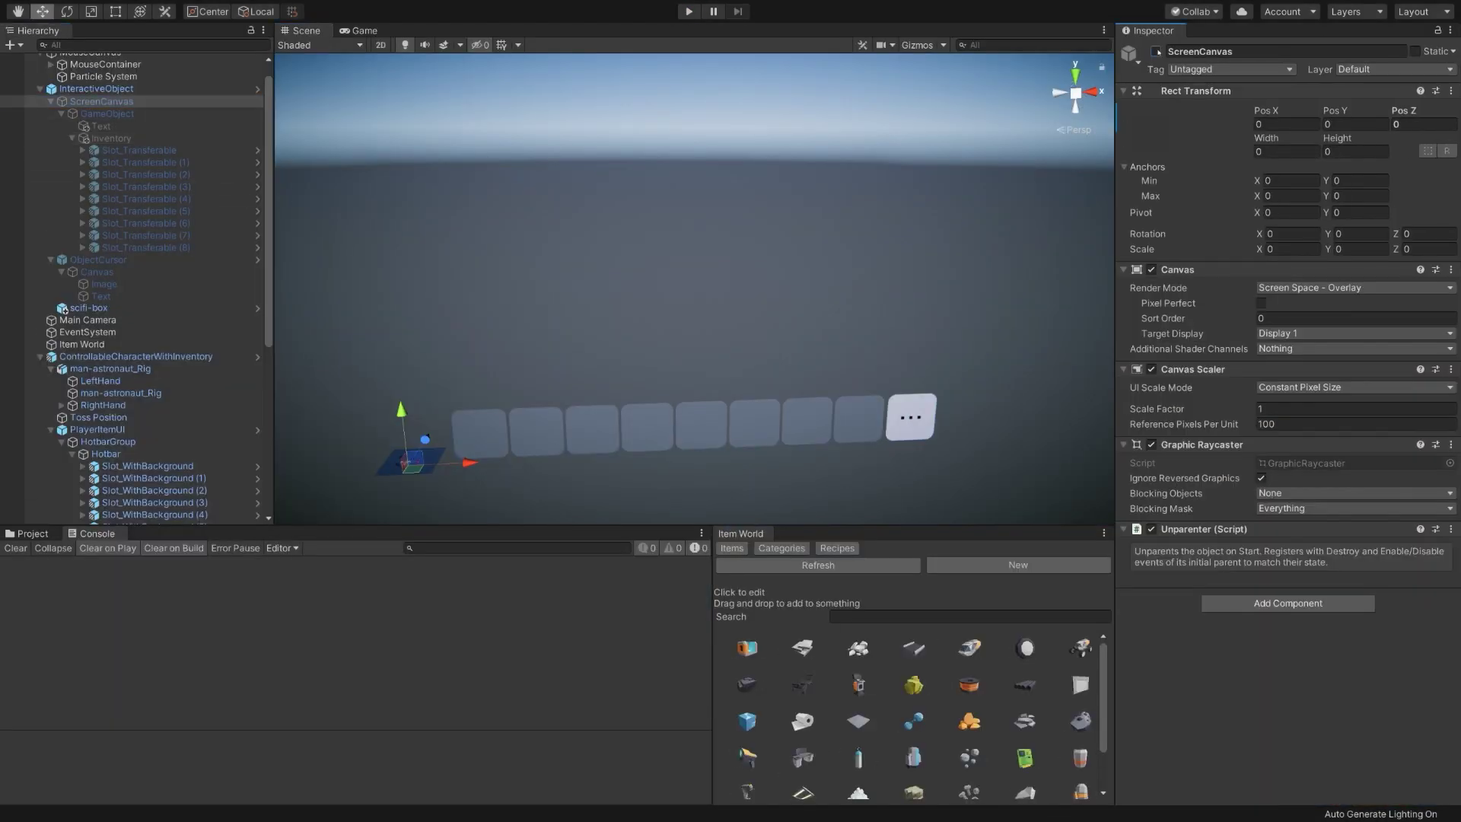
left_click(128, 114)
key("alt+shift+n")
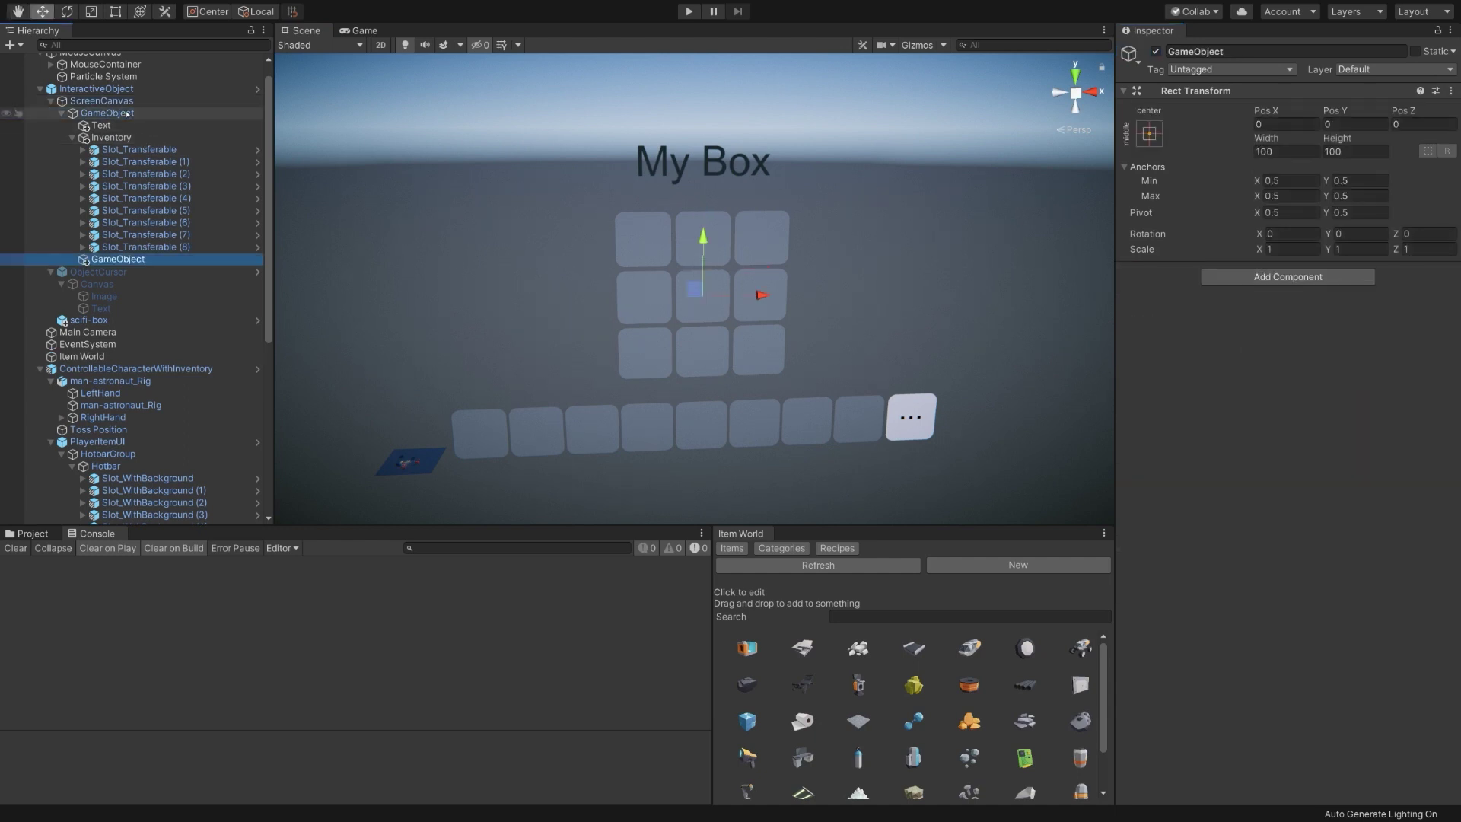
key("F2")
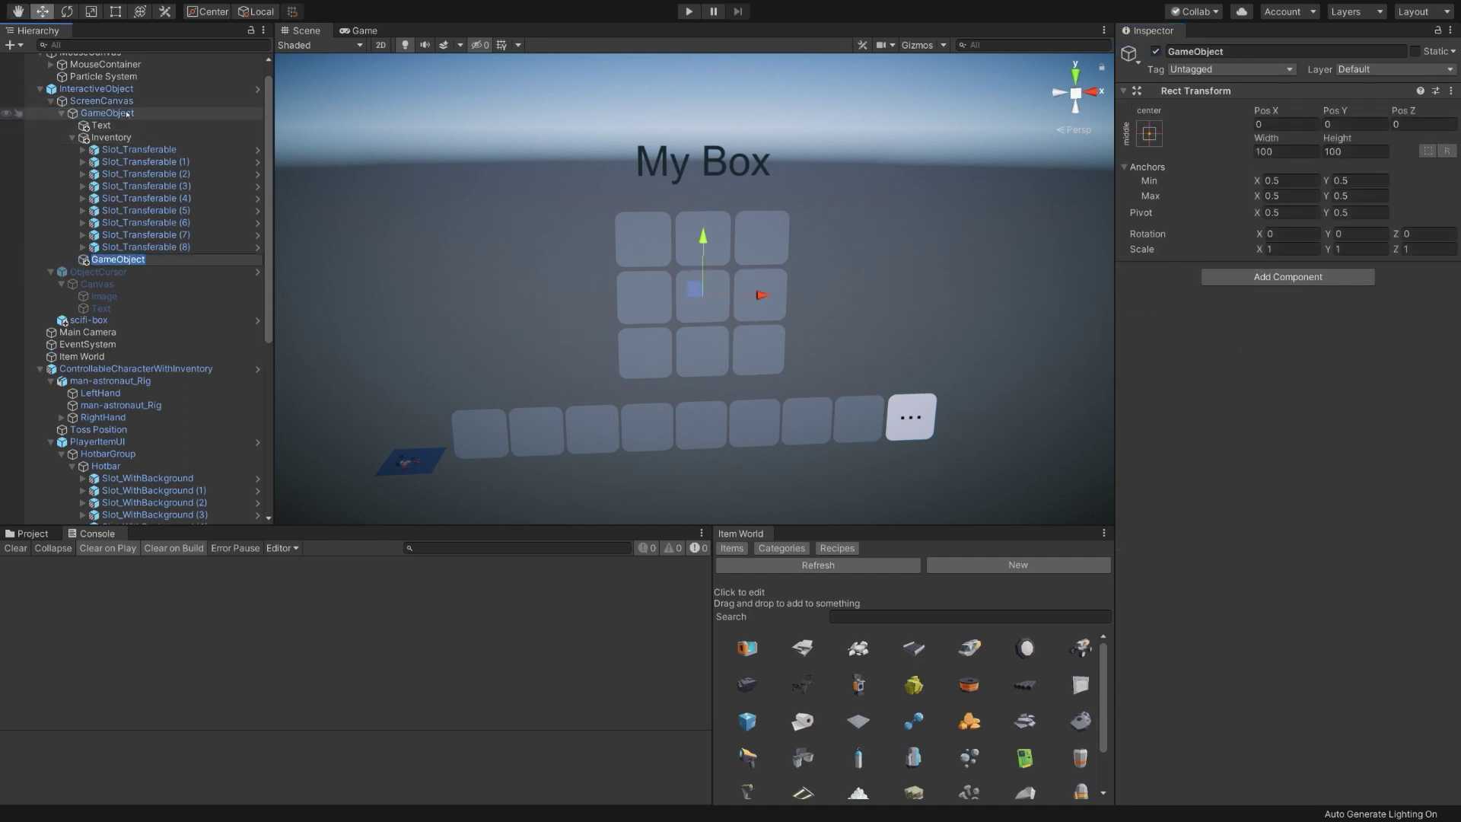
type("BG")
key("Return")
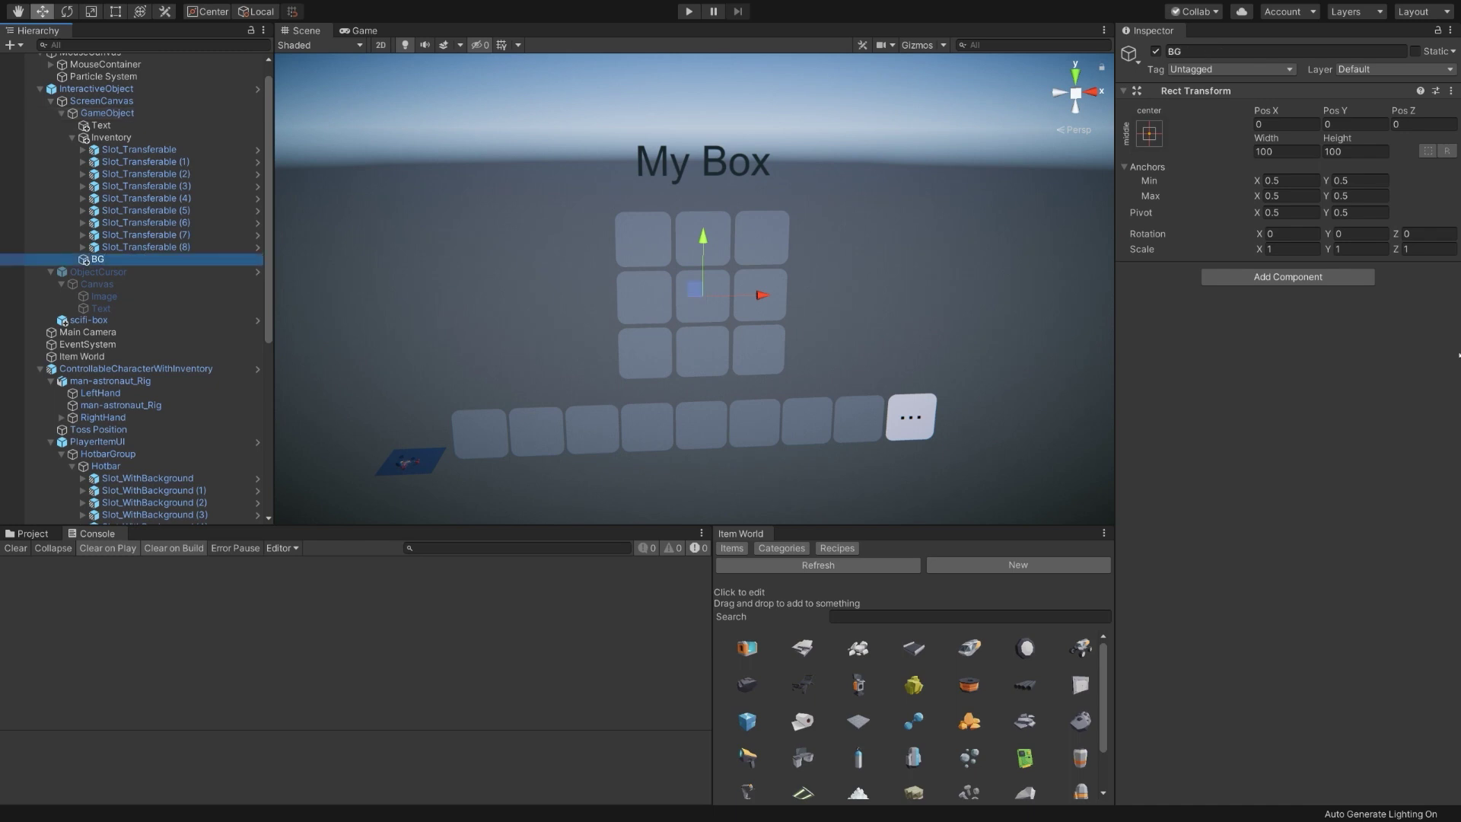
Add an Image component to BG and use the UI_rectangle_rounded sprite as its source image
left_click(1260, 277)
type("image")
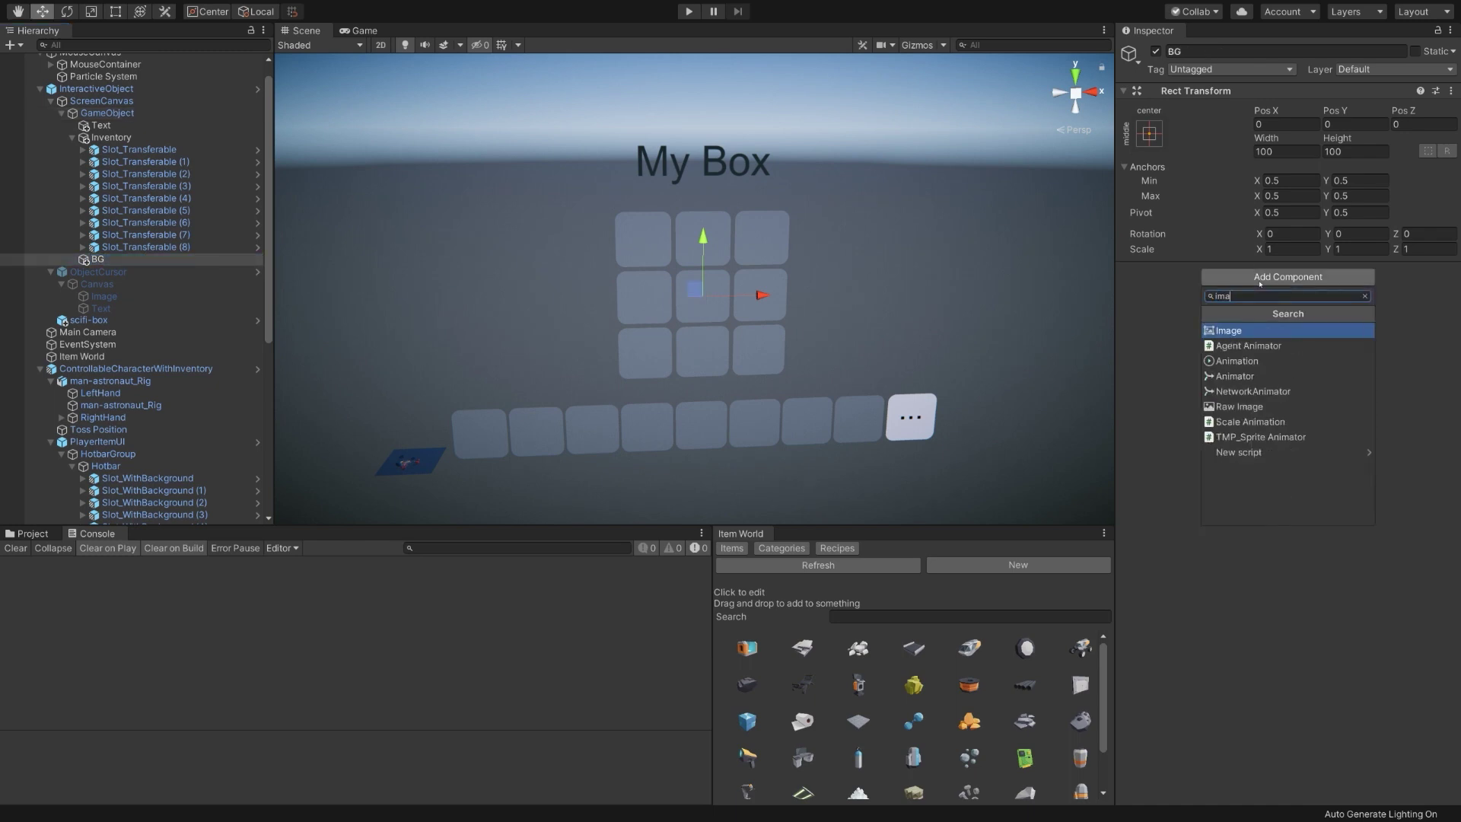
key("Return")
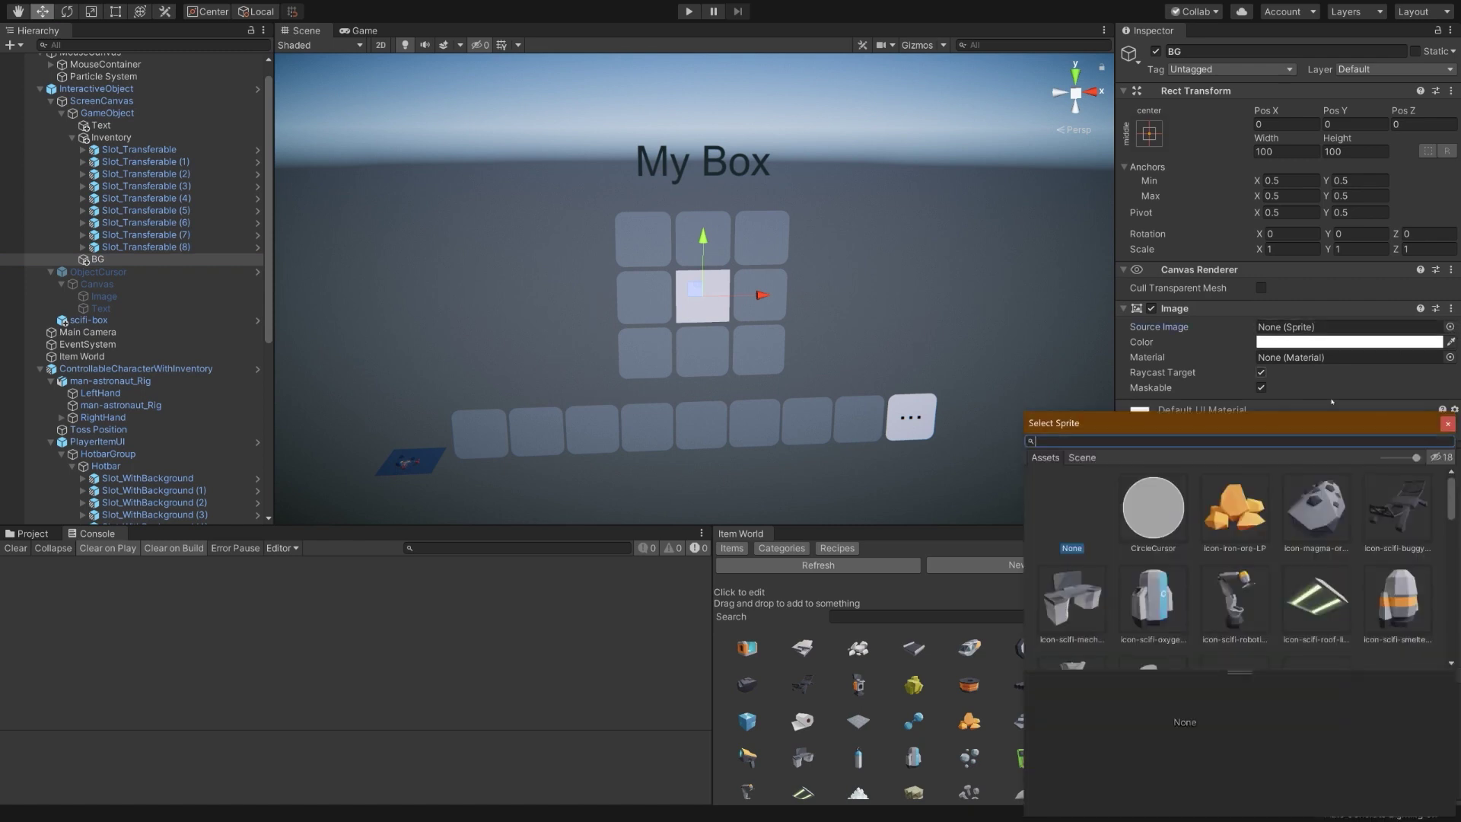
scroll(1240, 570, "down", 10)
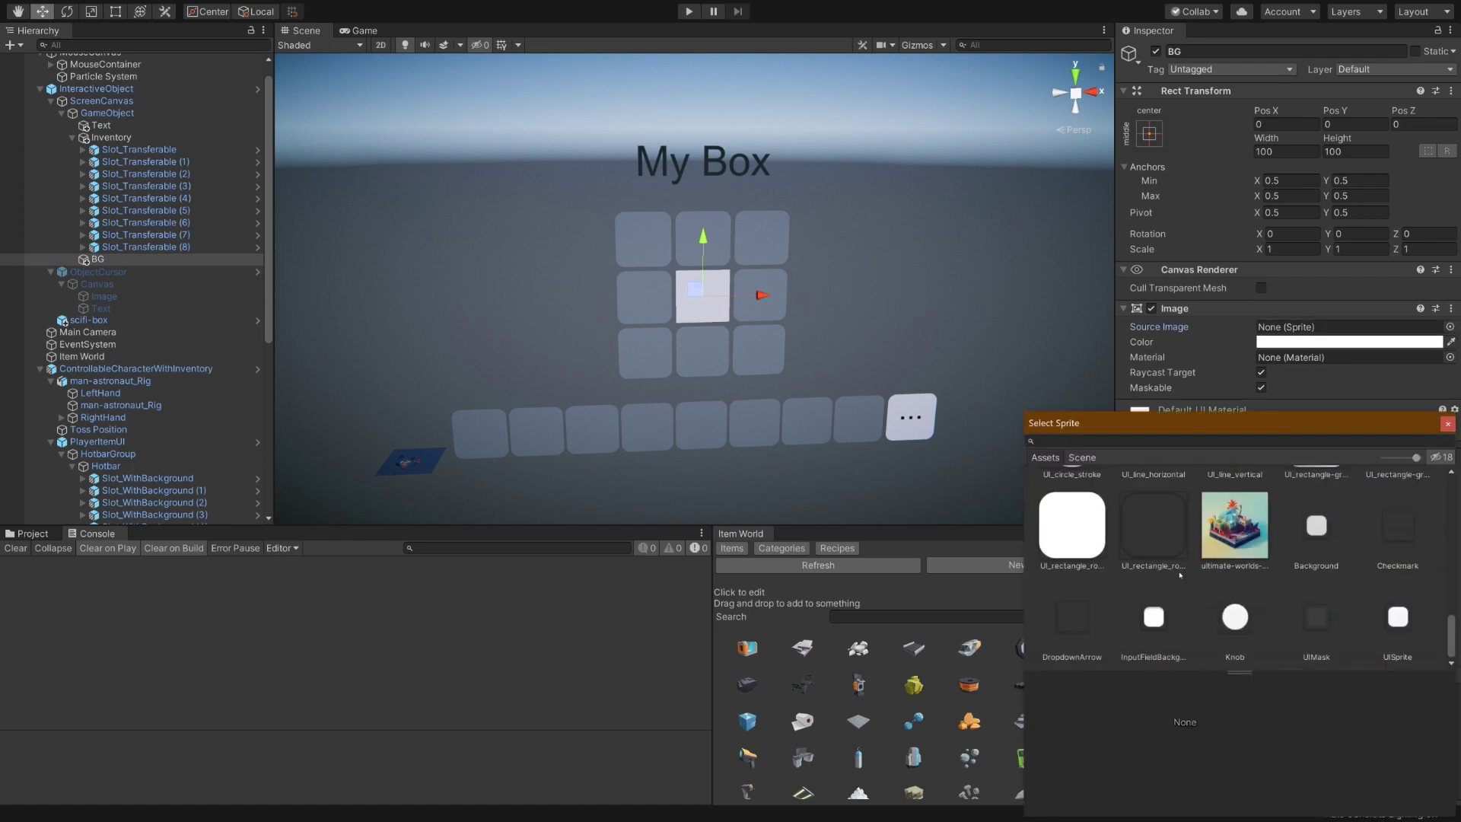
scroll(1191, 568, "up", 2)
double_click(1077, 607)
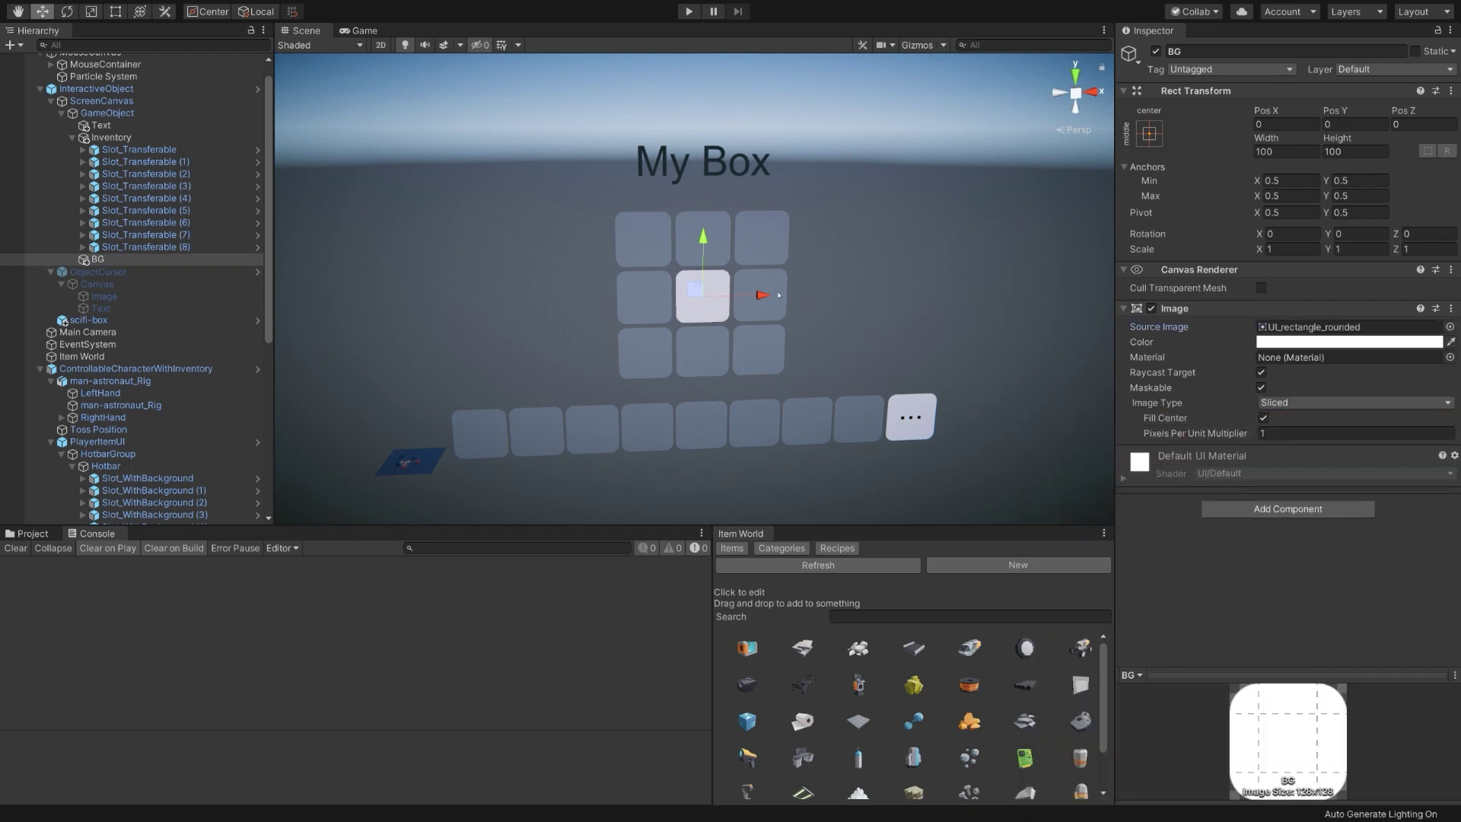
Resize the BG panel to about 432 by 462 so it surrounds the grid of box slots
left_click(1298, 151)
middle_click_drag(805, 227, 791, 231)
key("t")
left_click_drag(715, 295, 743, 174, "alt")
Nest the Text title and the Inventory object under BG in the hierarchy
left_click(115, 128)
left_click_drag(116, 128, 97, 259)
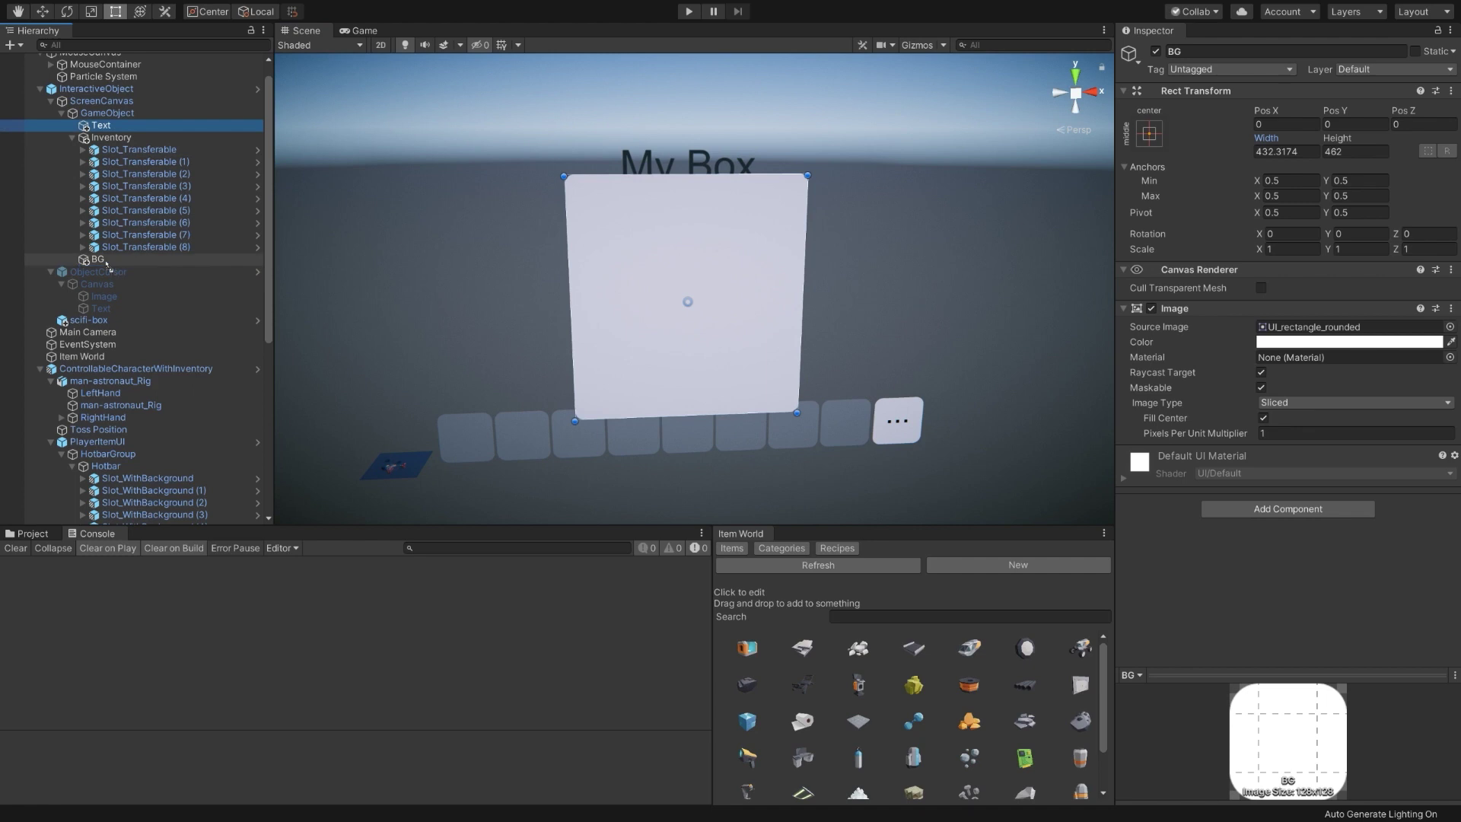
left_click(112, 126)
left_click_drag(112, 126, 101, 251)
Anchor and position the Inventory at the bottom centre of BG and the Text title at its top centre
left_click(1150, 133)
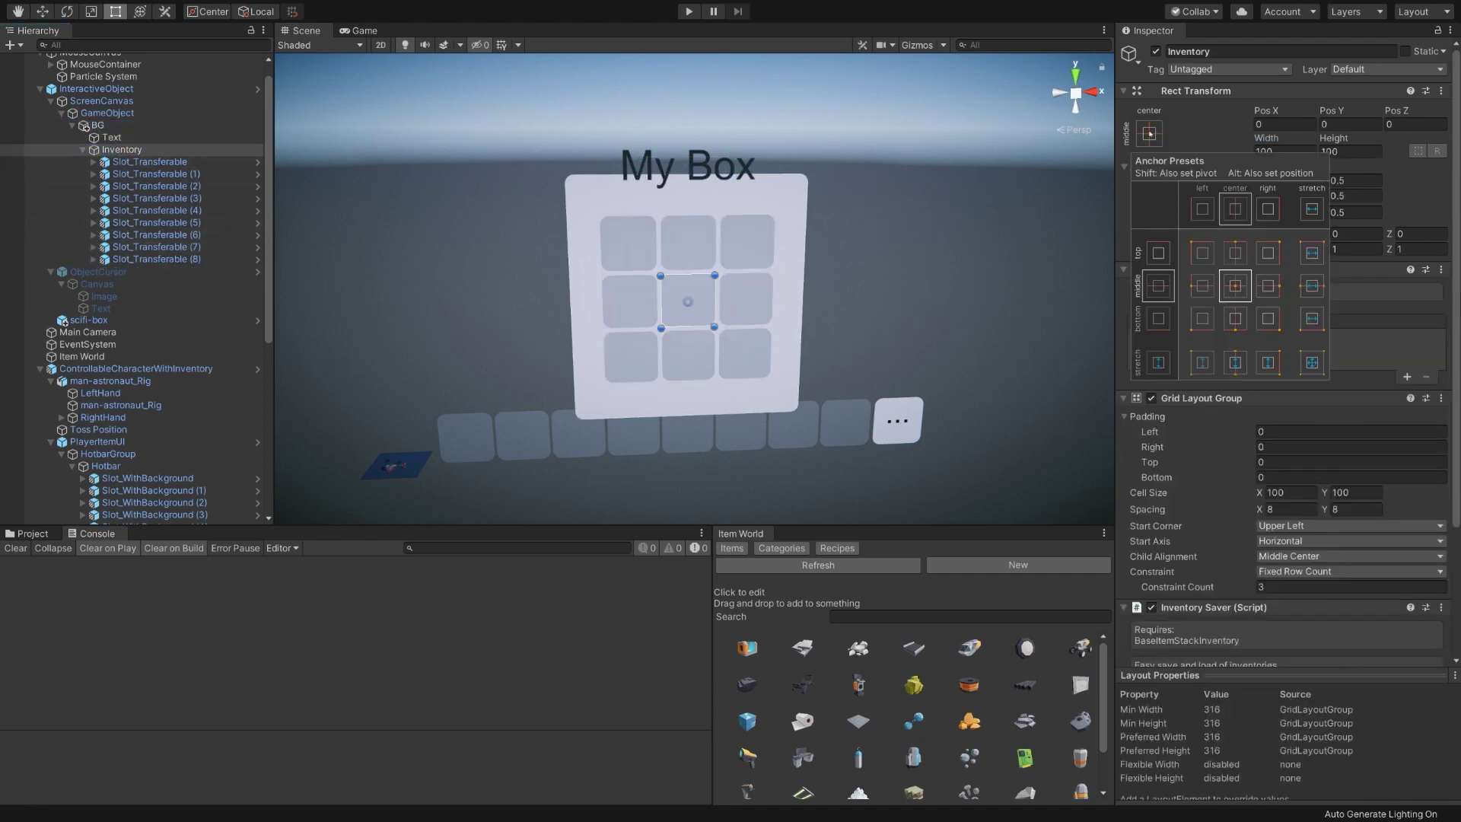
left_click(1235, 318)
left_click(111, 137)
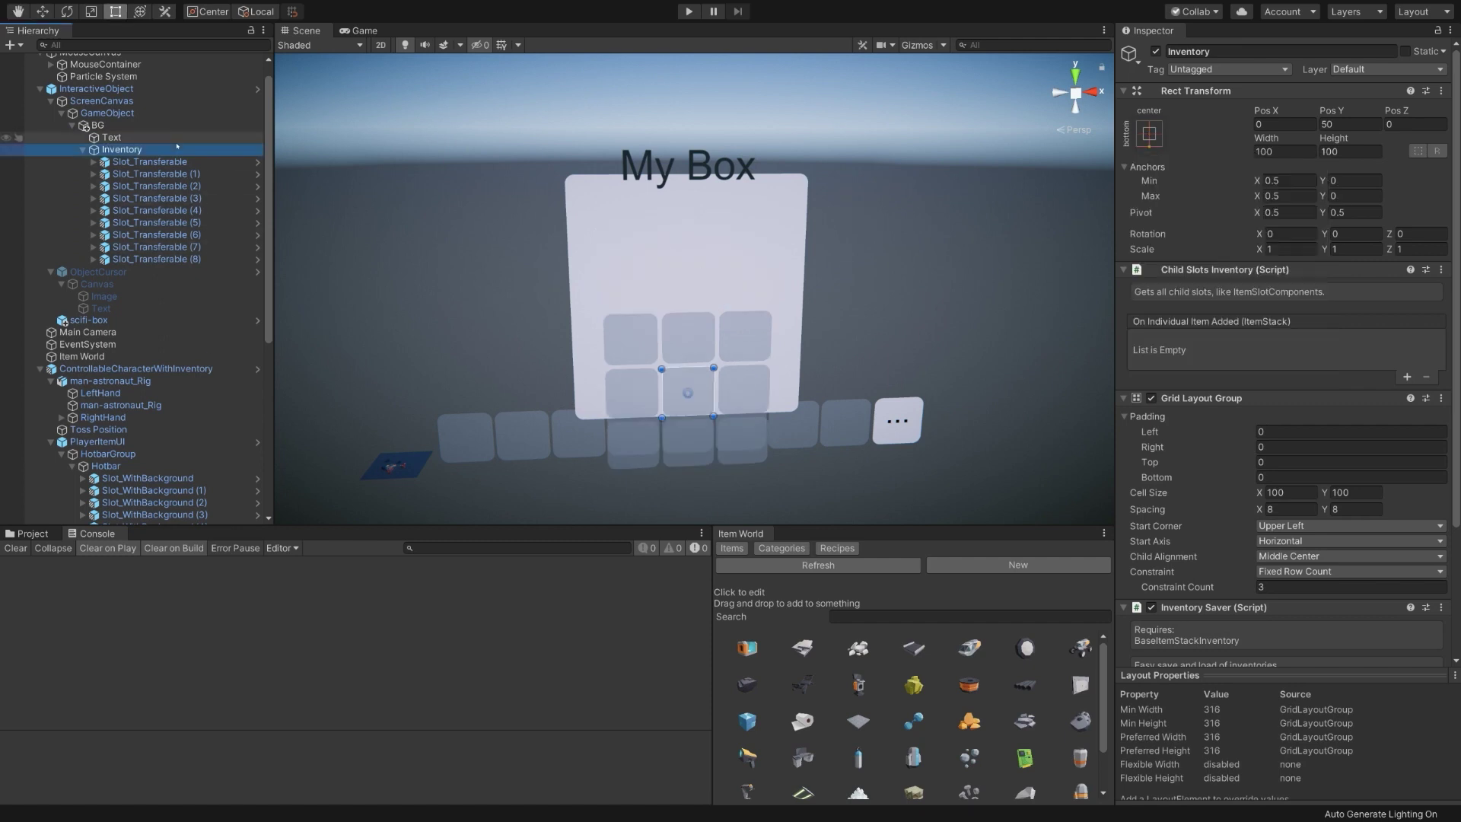
left_click(1153, 131)
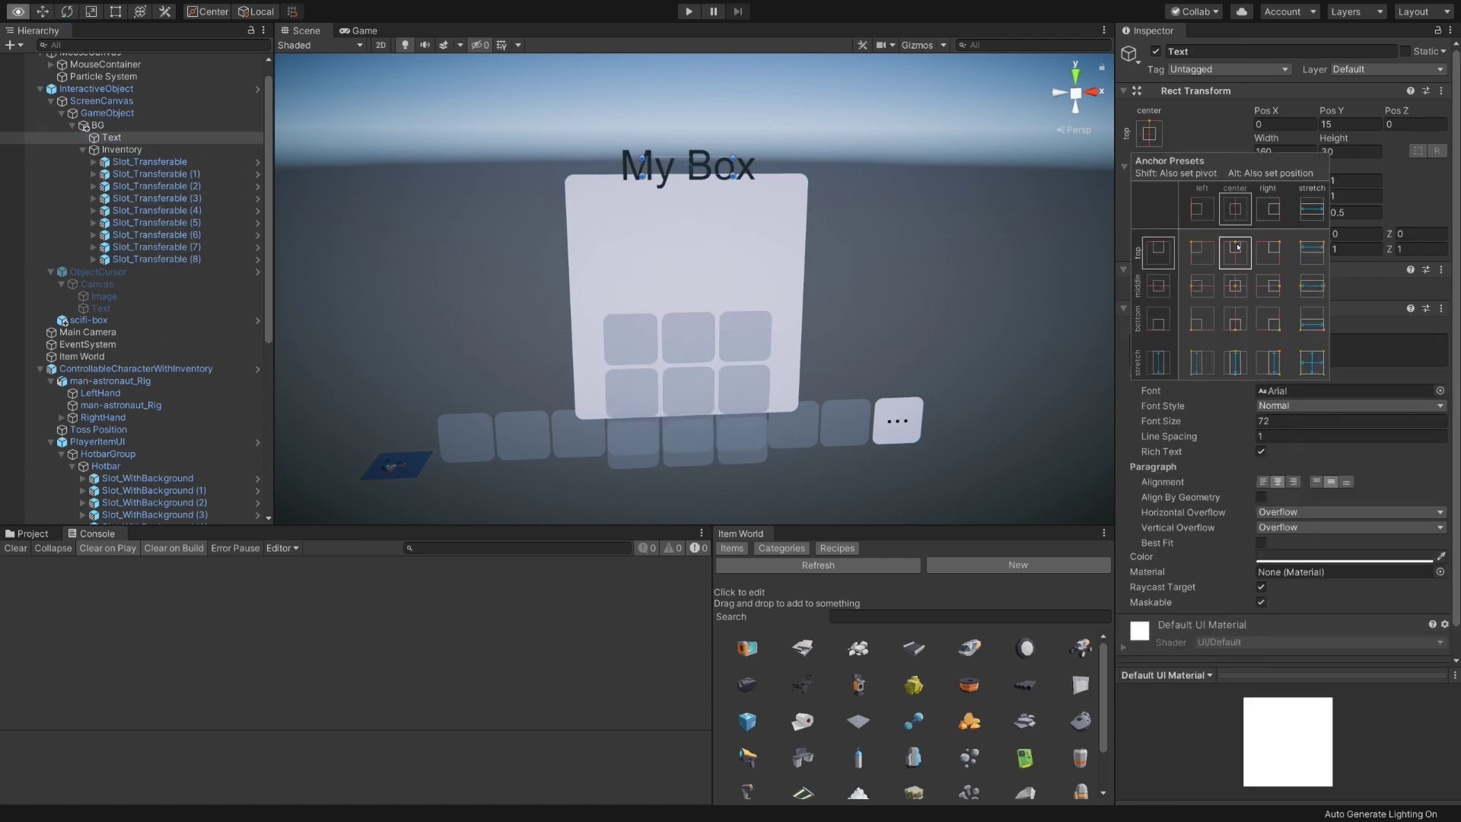
left_click(1236, 318, "alt")
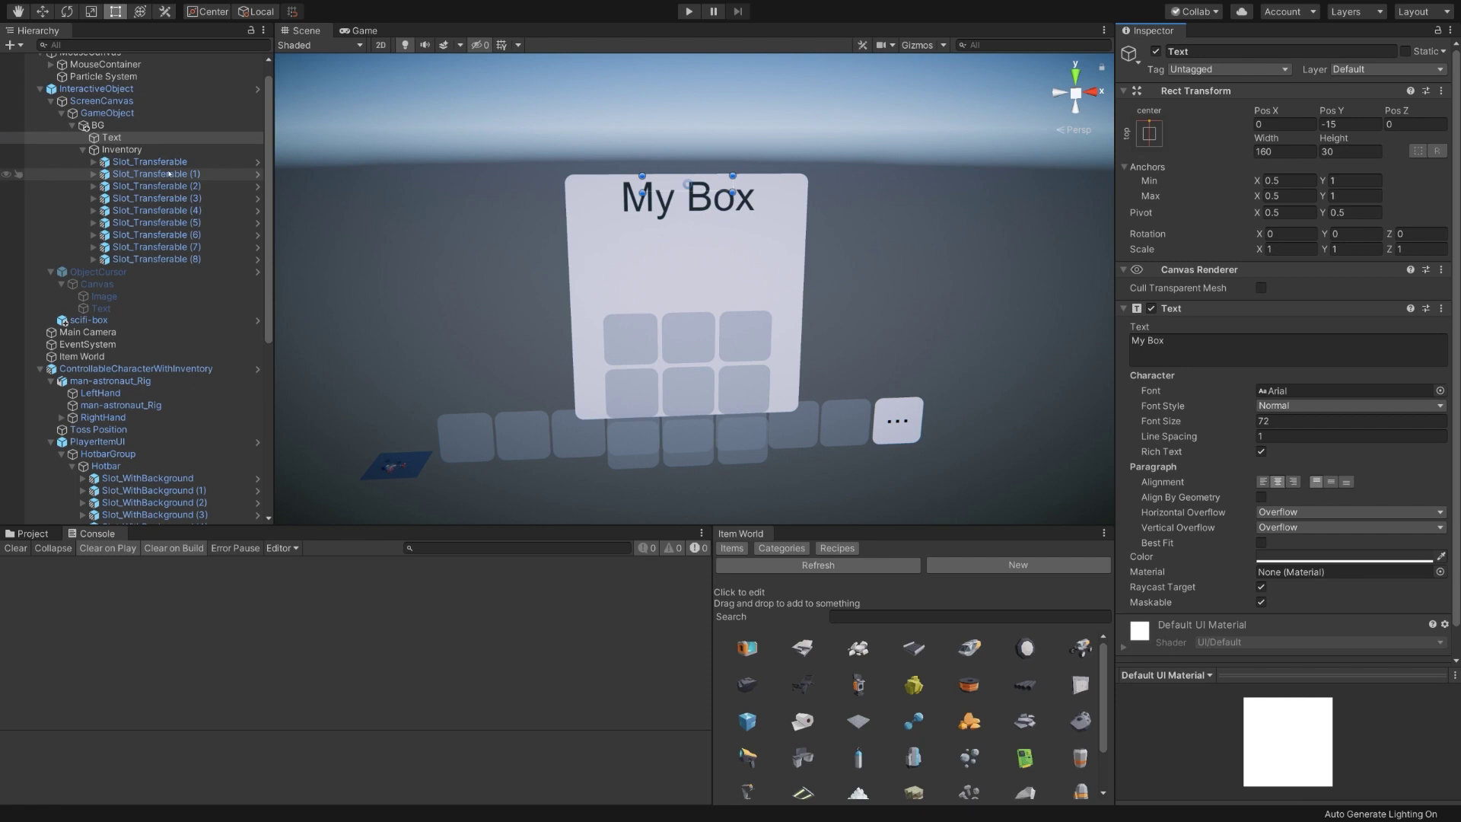
Set the Inventory's Grid Layout Group child alignment to Lower Center and its bottom padding to 42
left_click(122, 150)
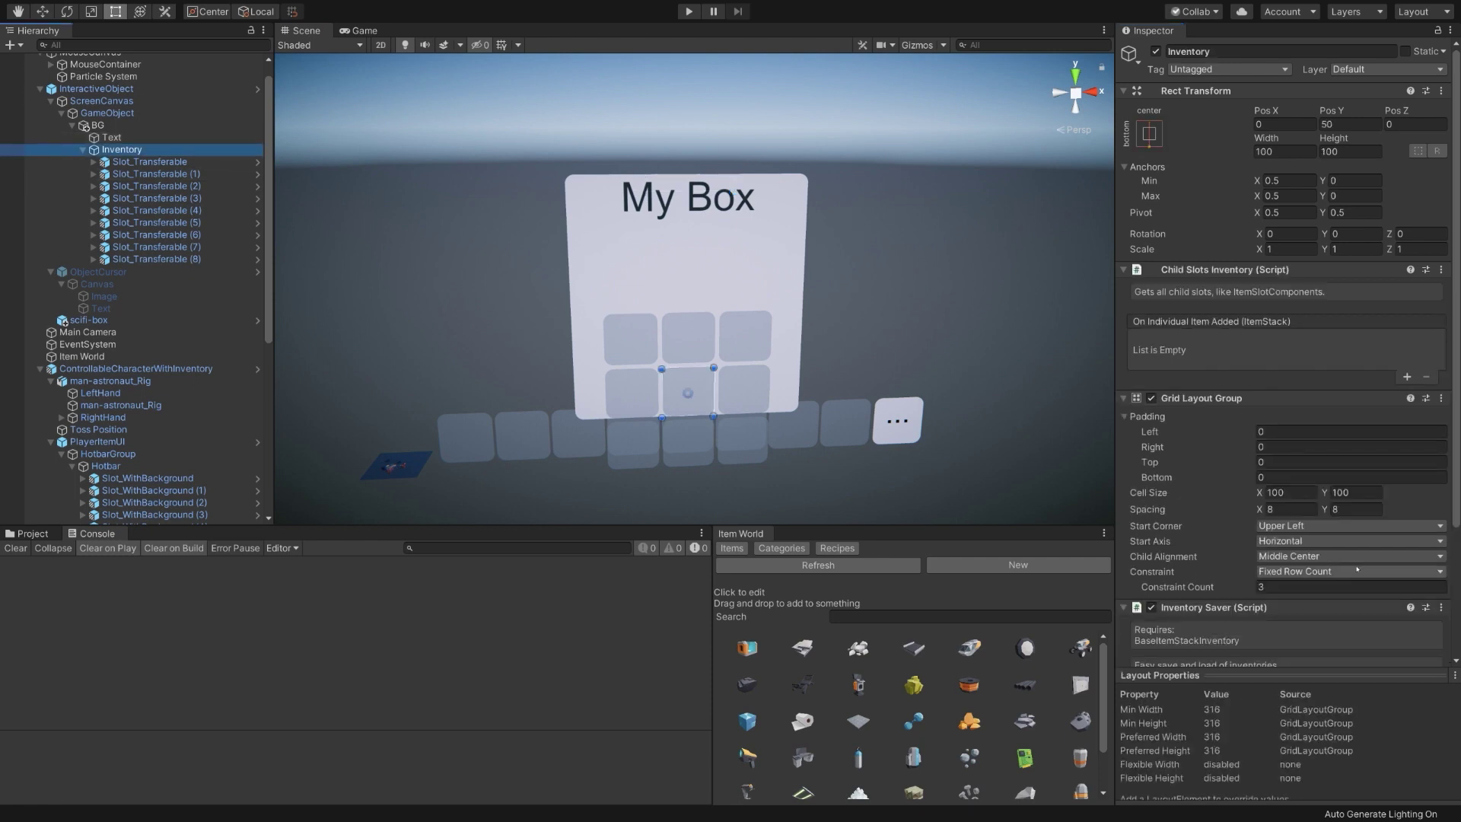
left_click(1330, 555)
left_click(1301, 674)
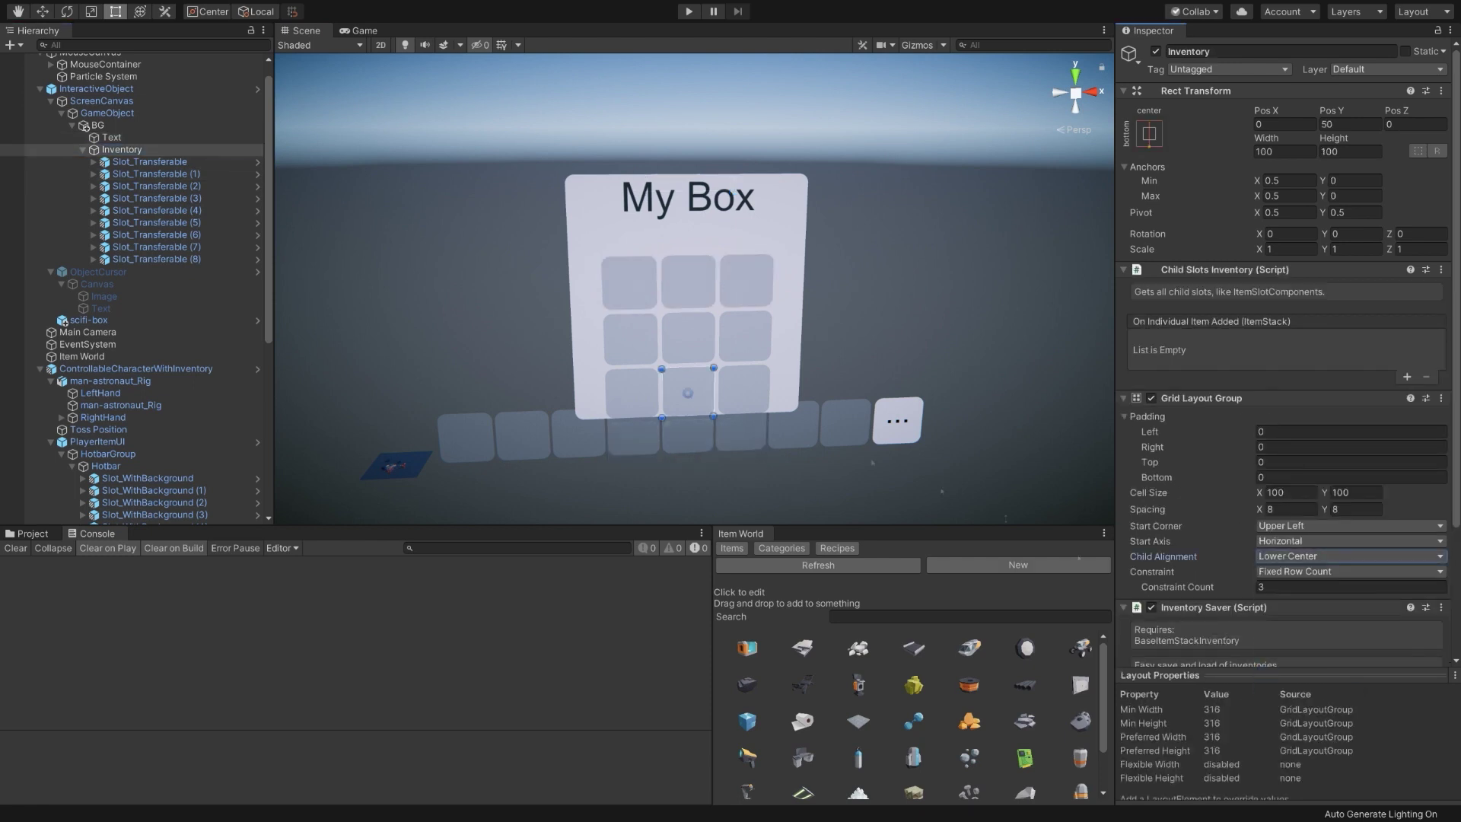
left_click_drag(1168, 478, 1186, 480)
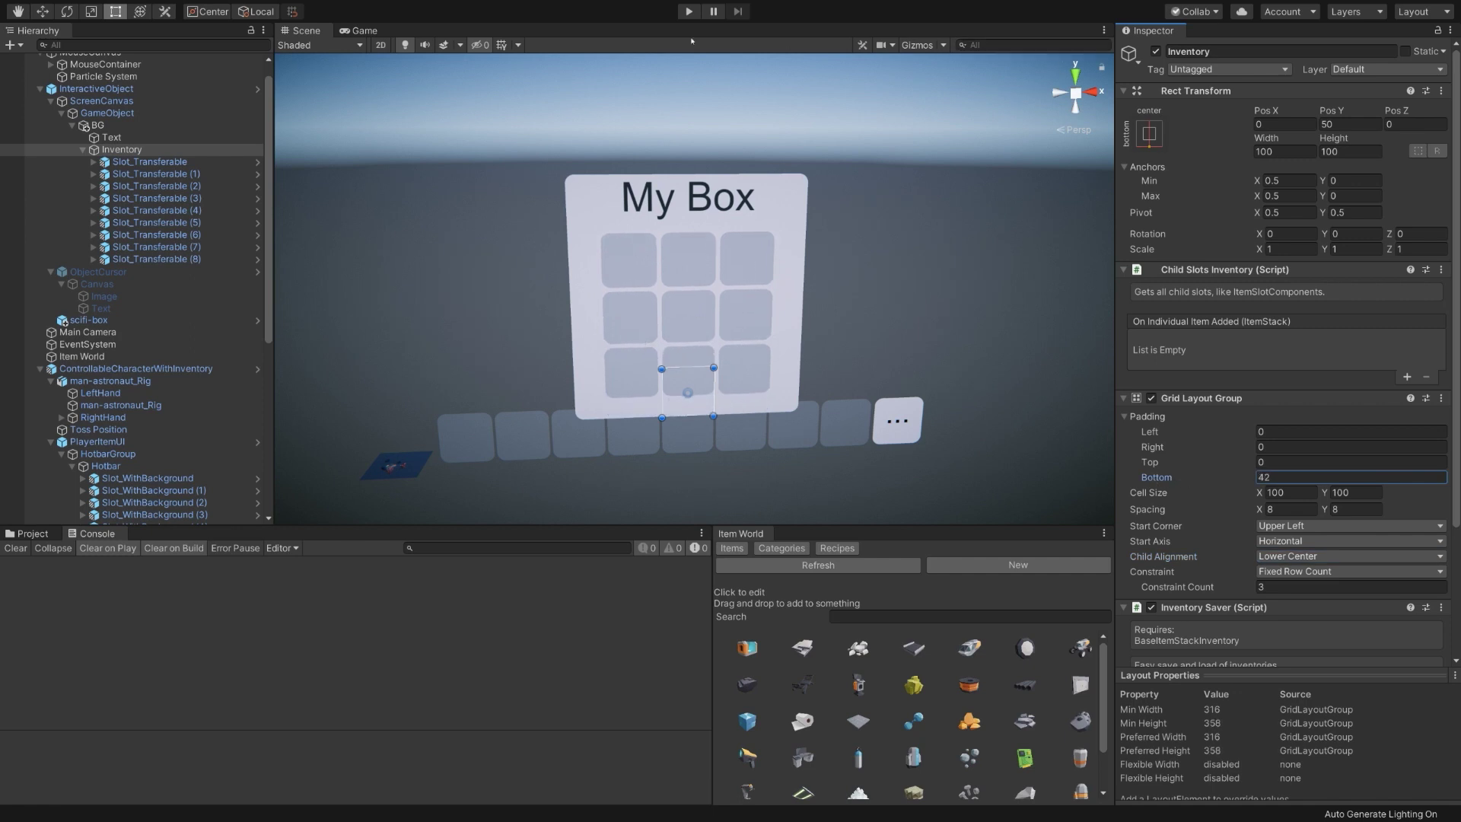
Run a brief play test of the box panel and revert the ScreenCanvas's active-state override to the prefab setting
left_click(689, 11)
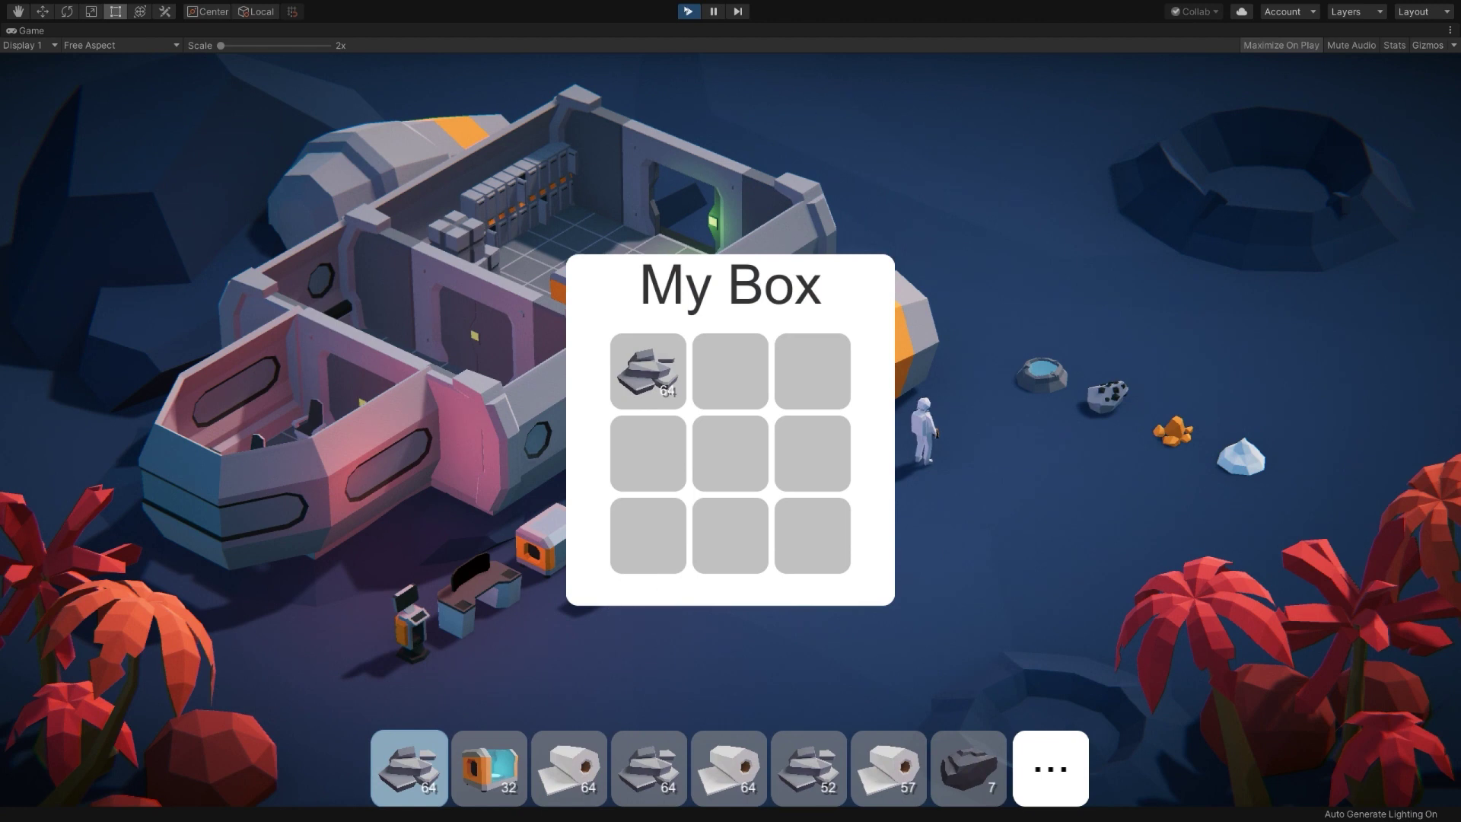
left_click(689, 12)
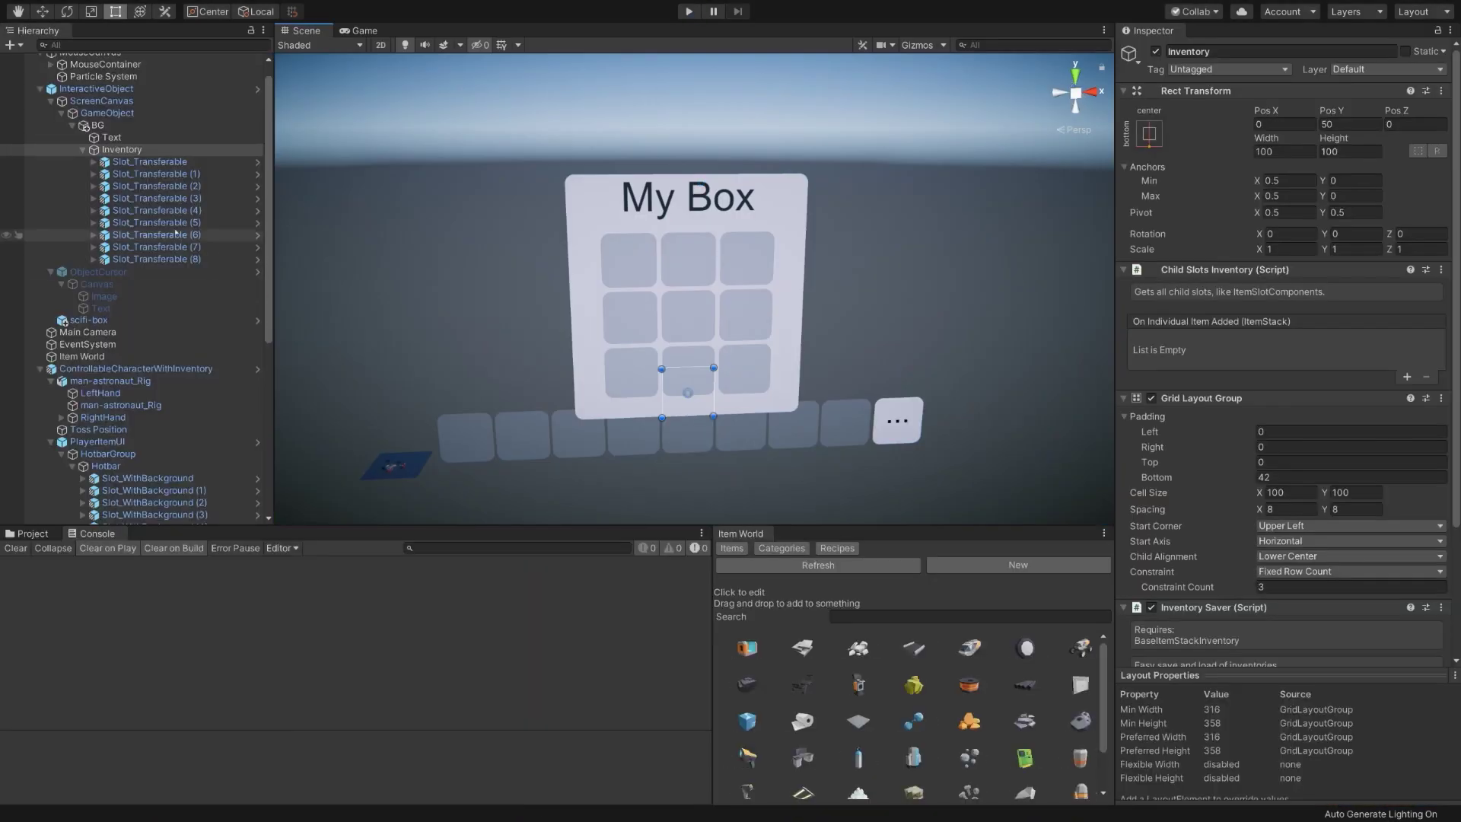
left_click(102, 100)
right_click(1152, 54)
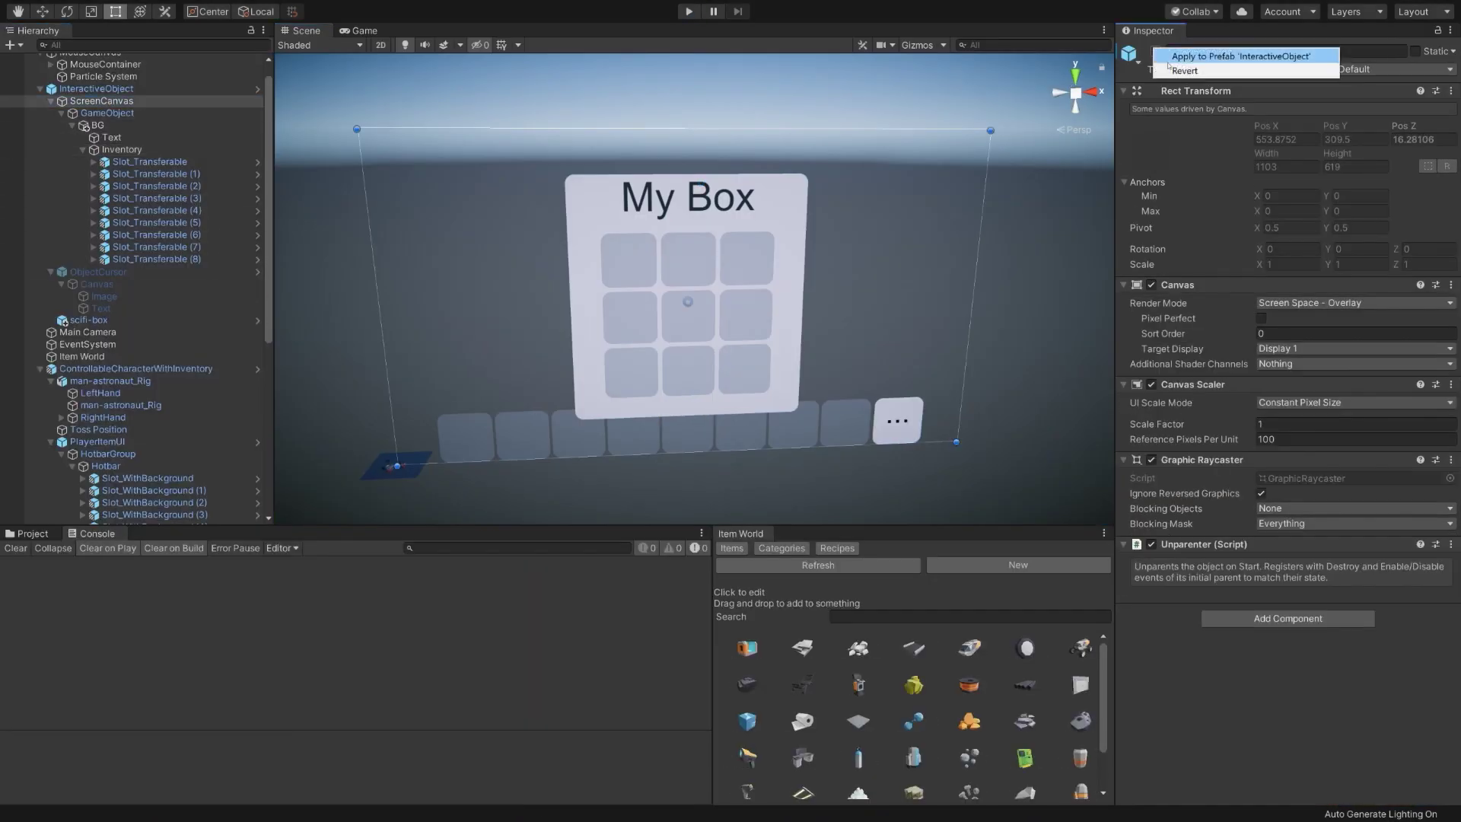
left_click(1175, 71)
Play test the box by splitting its stored stack into the top-middle and centre slots, and stop the game
left_click(689, 11)
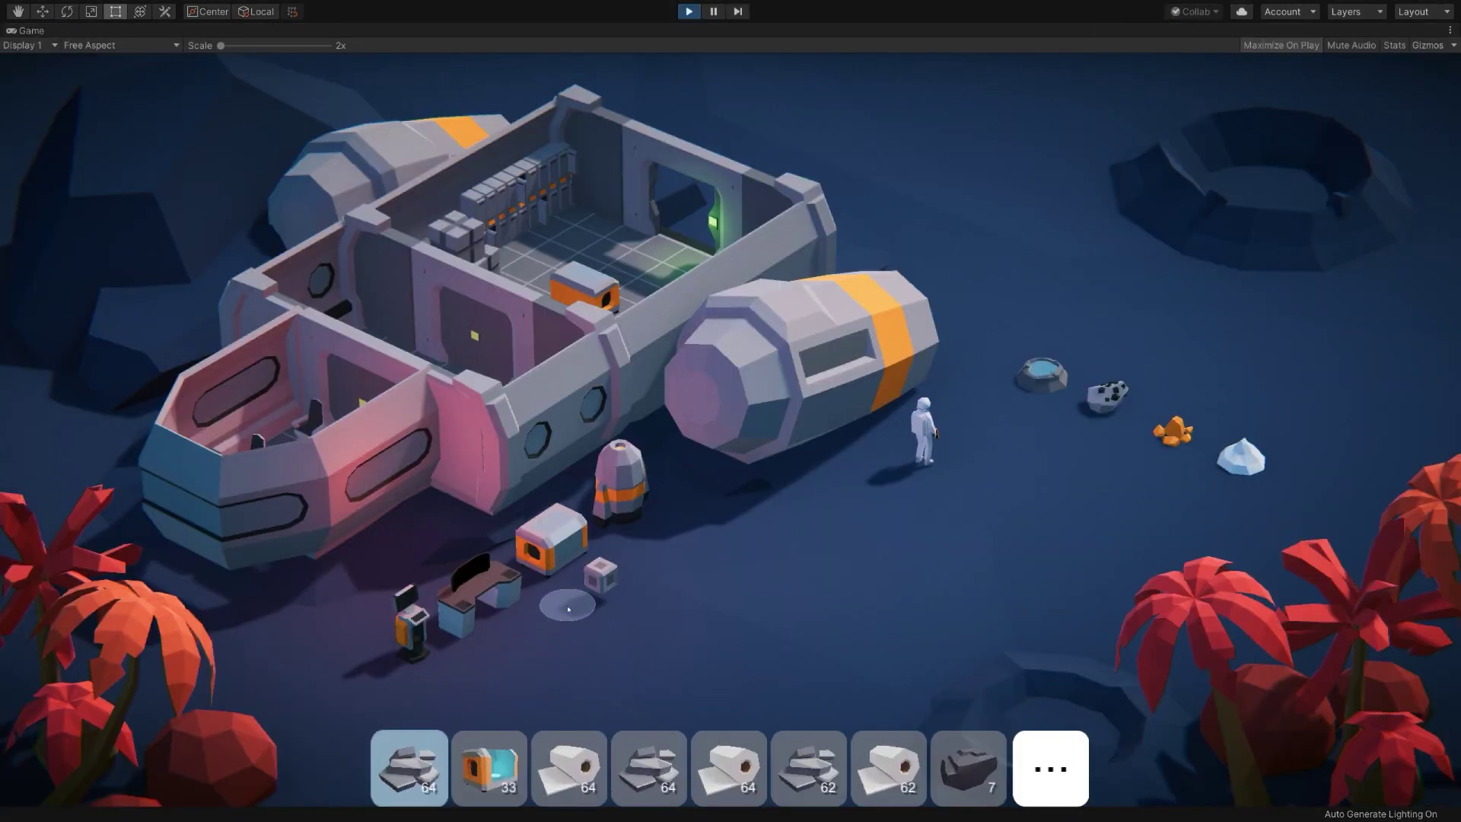
key("e")
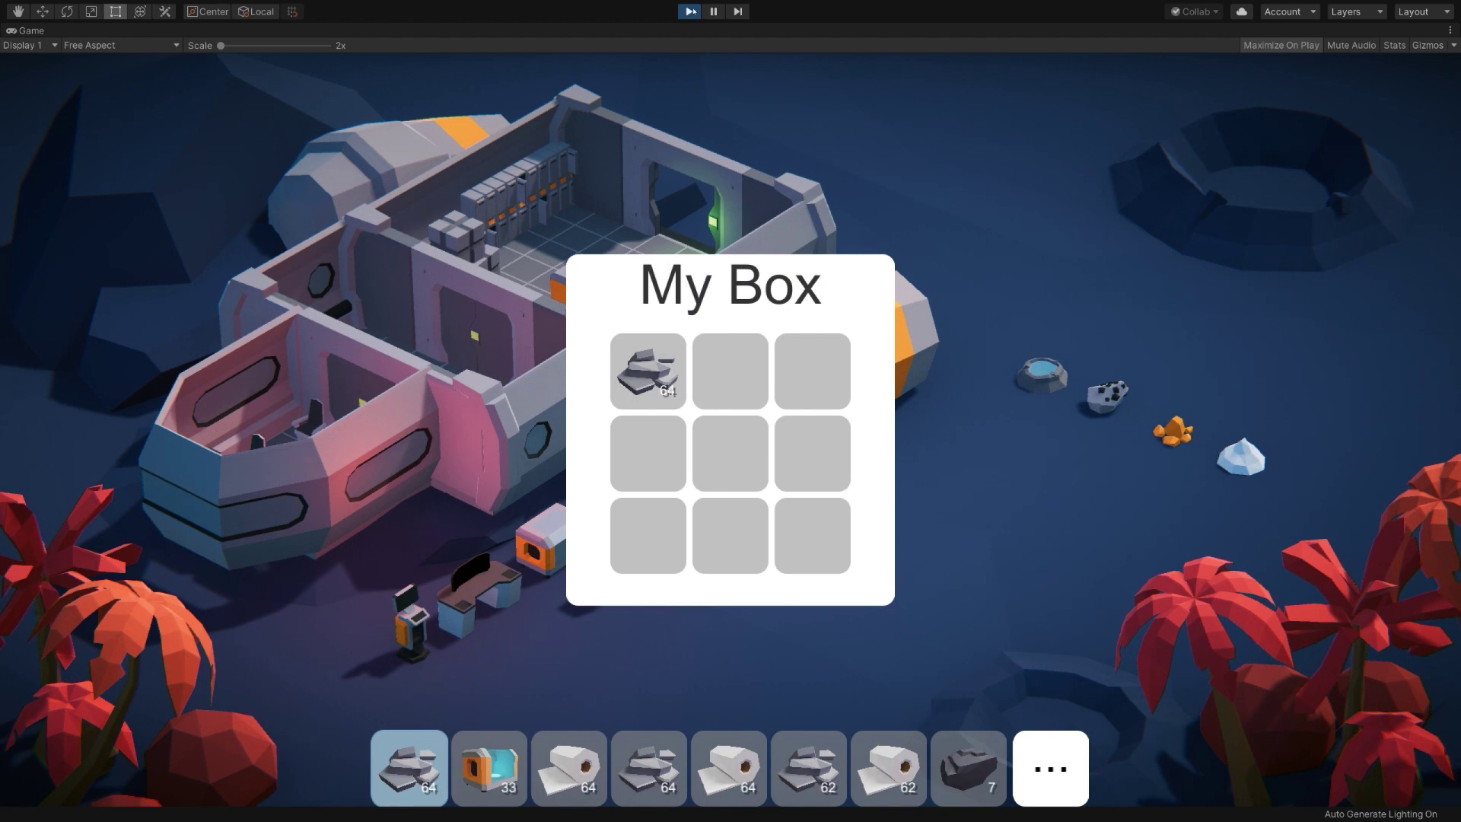
mouse_move(638, 372)
right_mouse_down()
mouse_move(748, 372)
mouse_move(719, 423)
mouse_move(727, 449)
right_mouse_up()
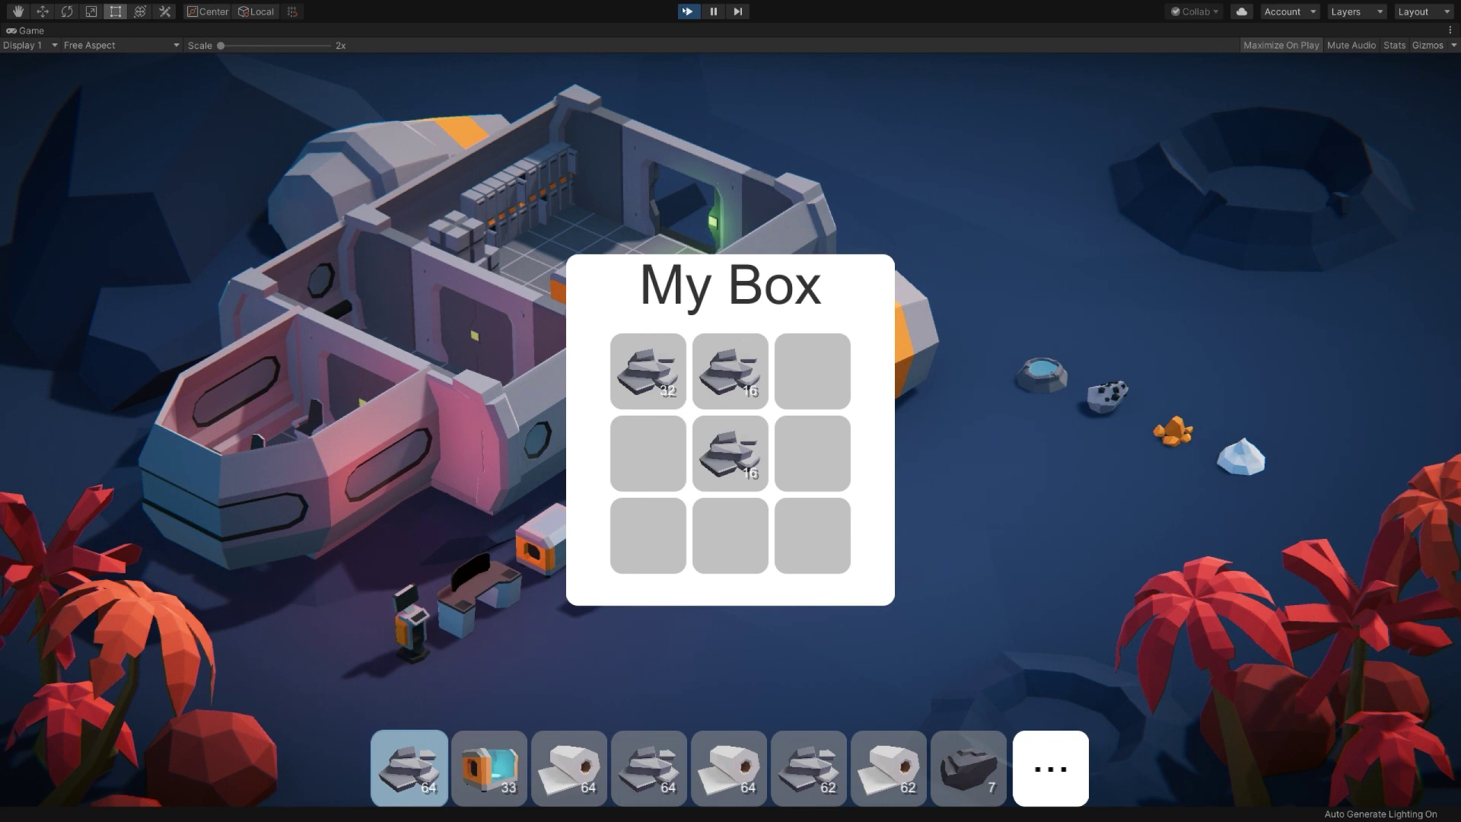
key("ctrl+p")
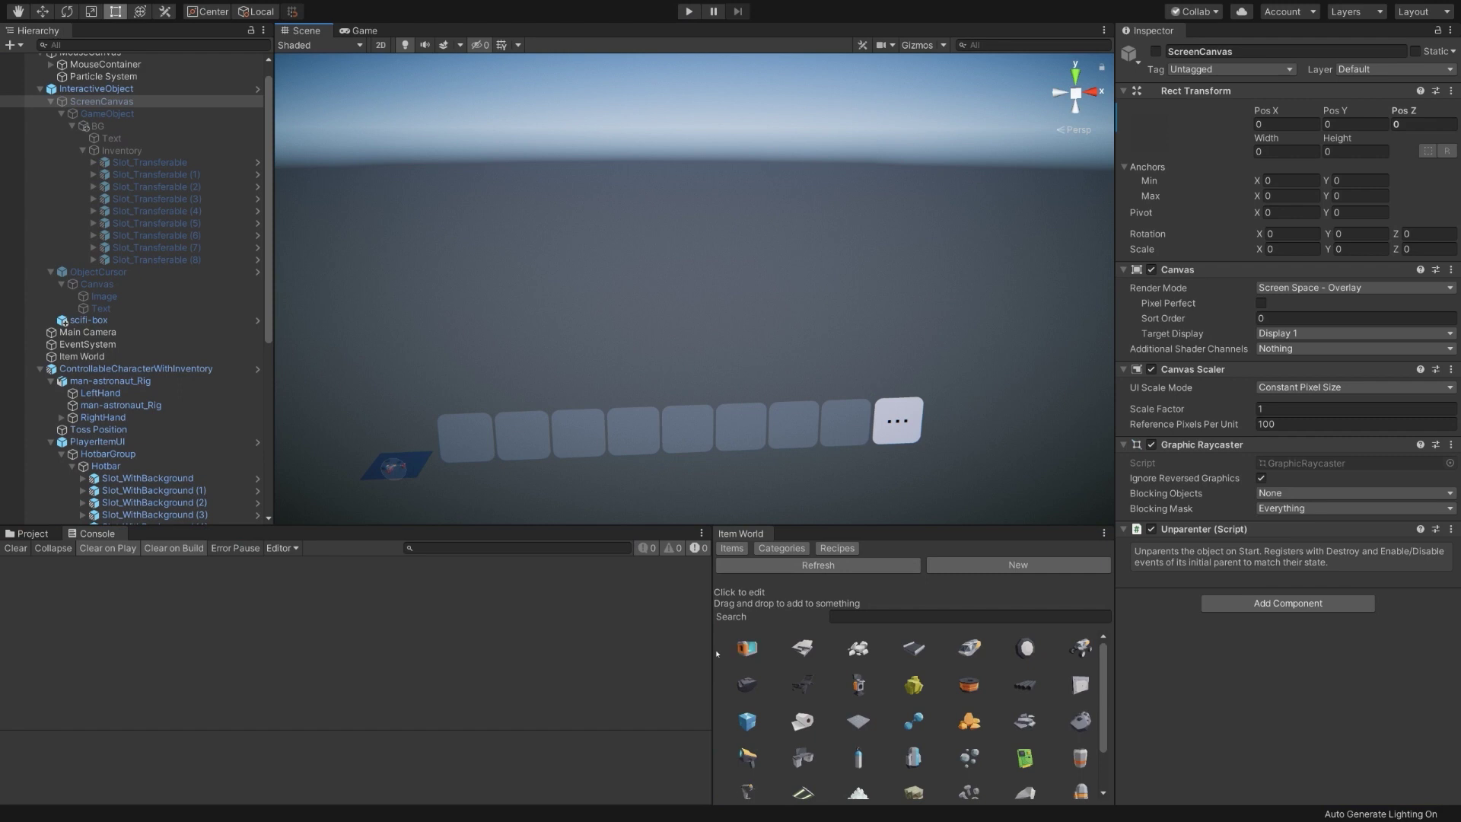
Create an Item World item named Treasure Chest with the _Icon category, and bring up the project's assets
left_click_drag(713, 637, 681, 637)
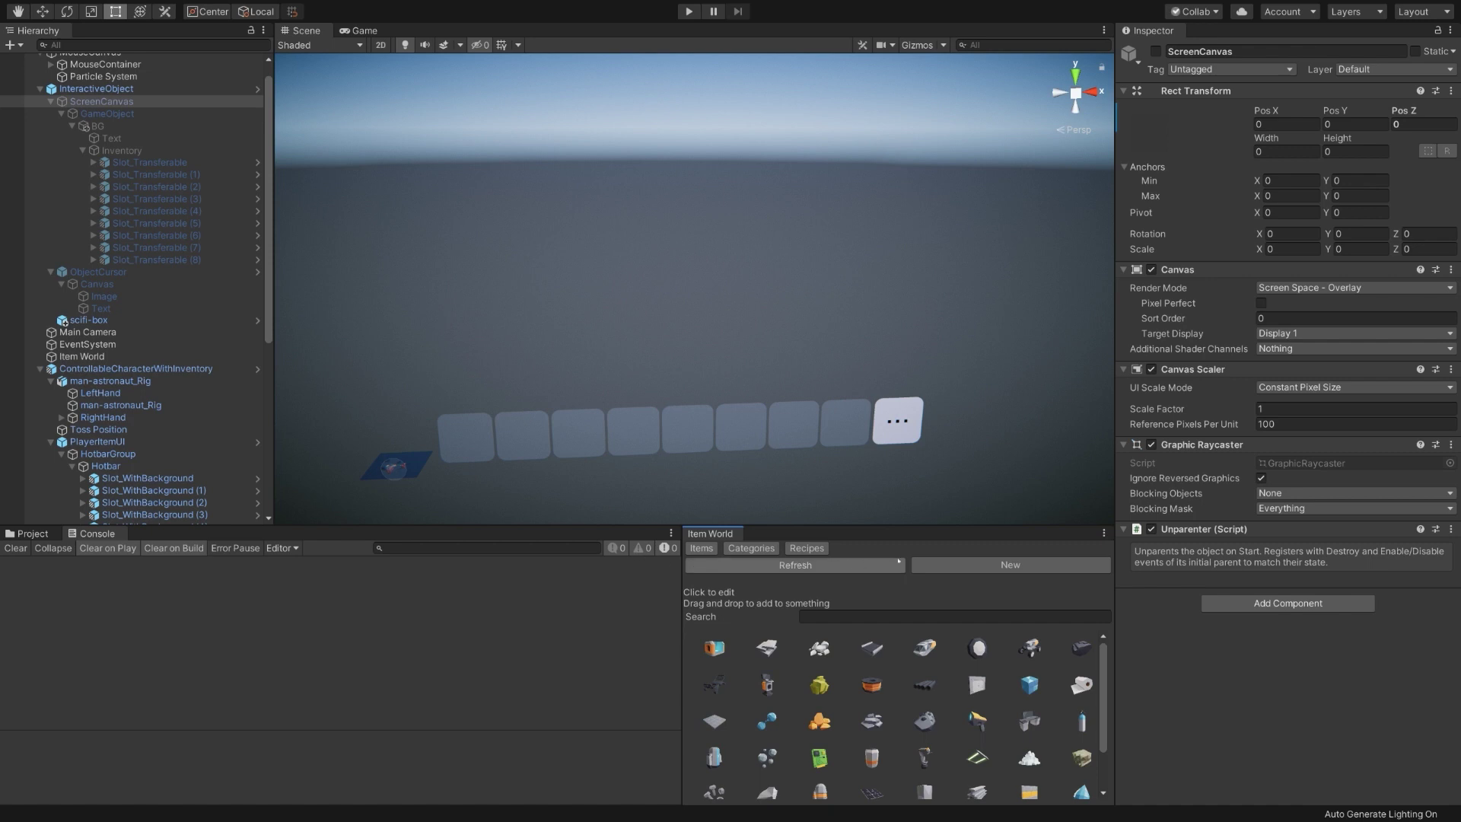
left_click(985, 567)
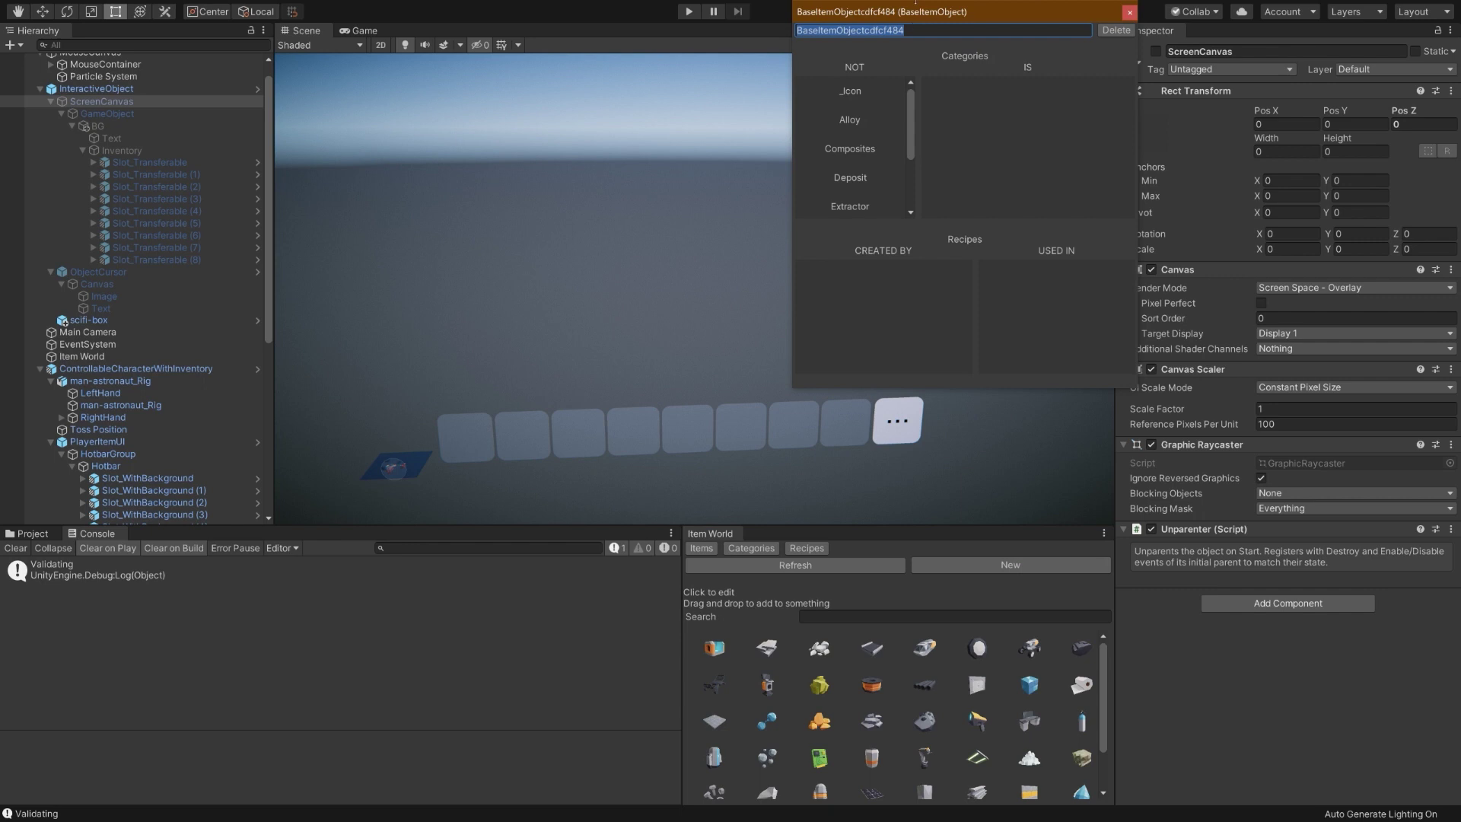
left_click_drag(917, 16, 903, 164)
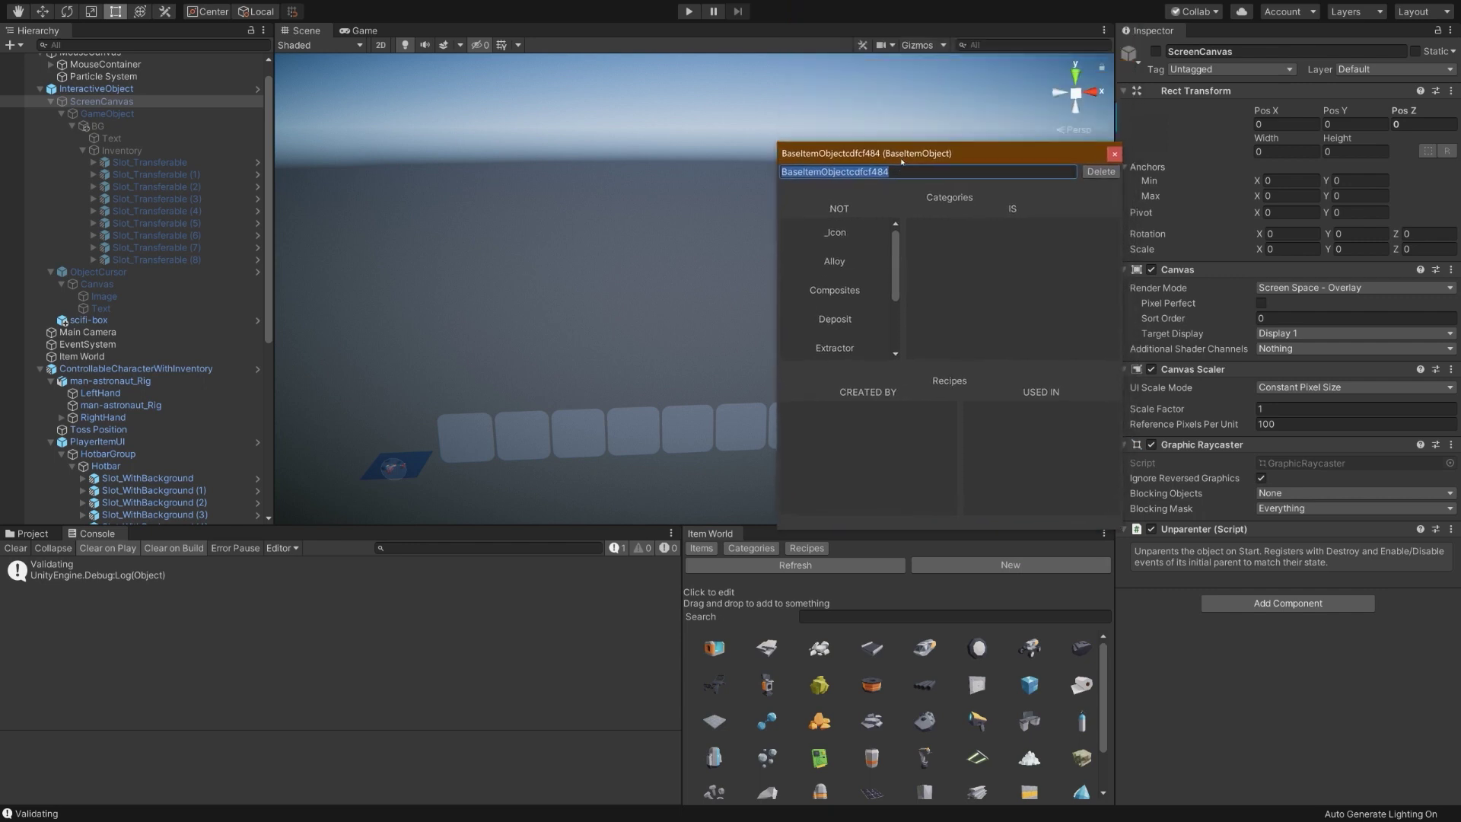
type("Treasure Chest")
key("Return")
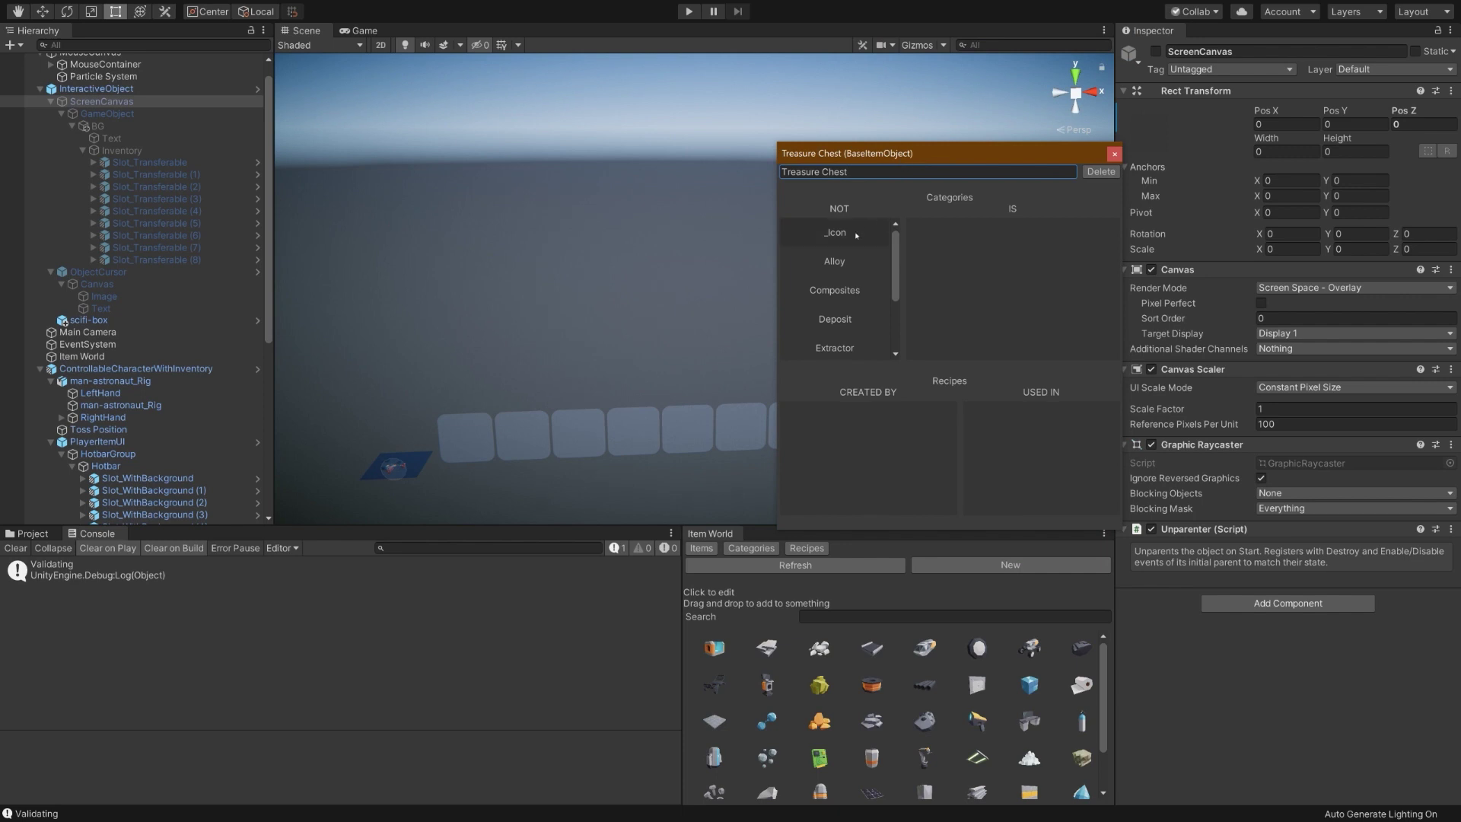
left_click_drag(856, 236, 997, 246)
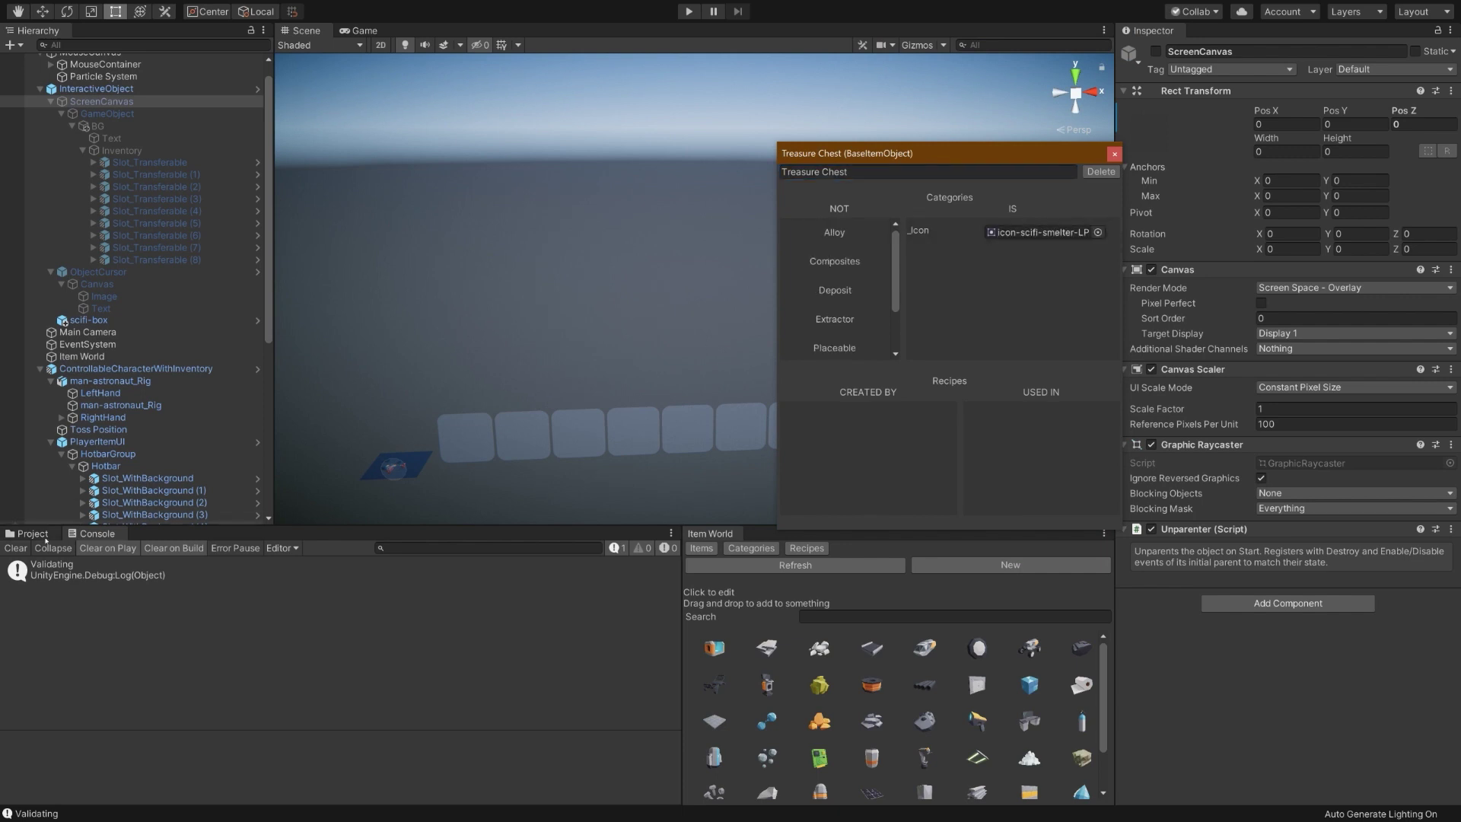
left_click(38, 534)
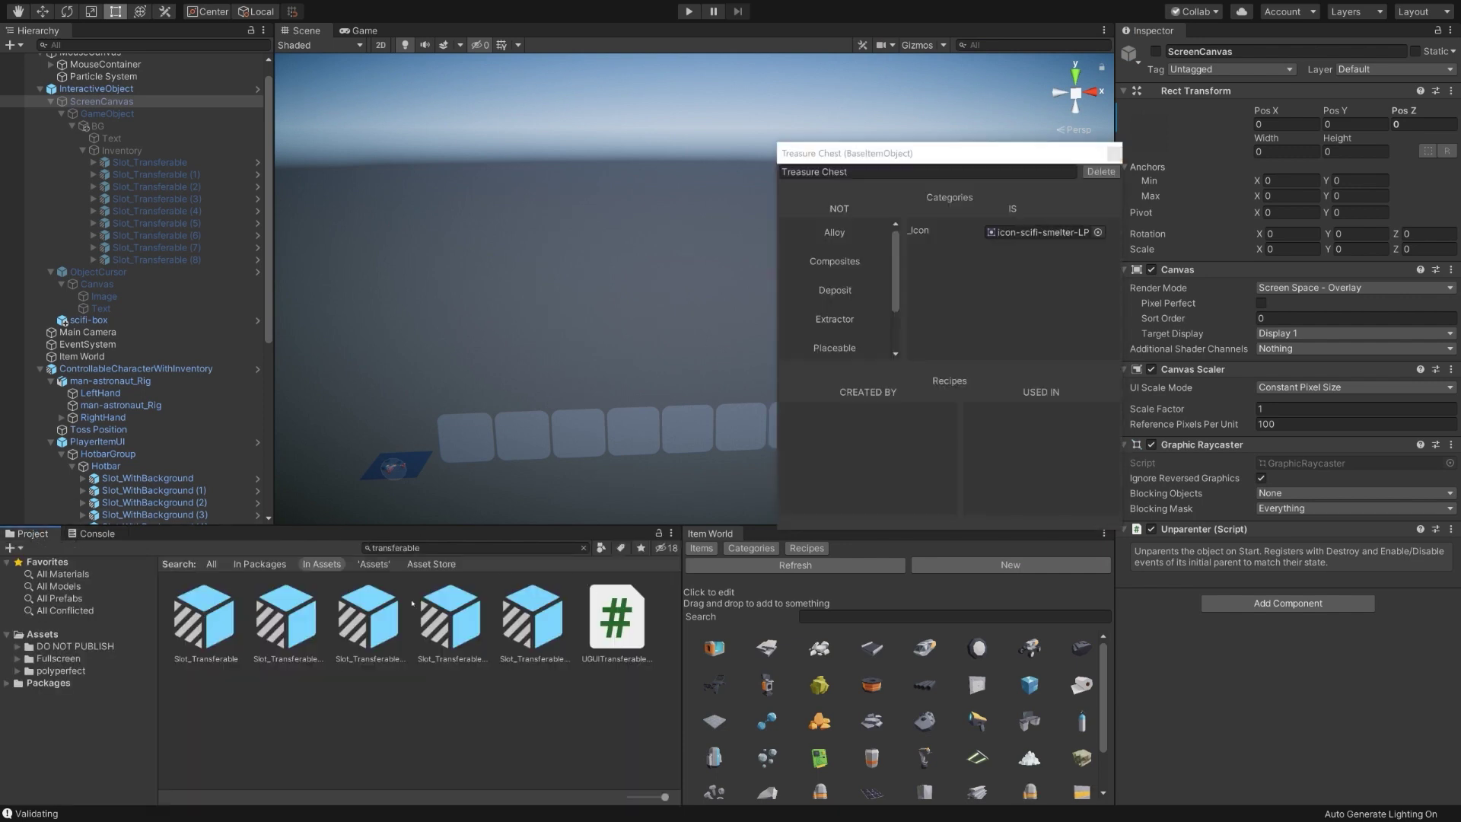
Set the Box Icon texture's type to Sprite (2D and UI) and assign it as the Treasure Chest item's icon
left_click(45, 634)
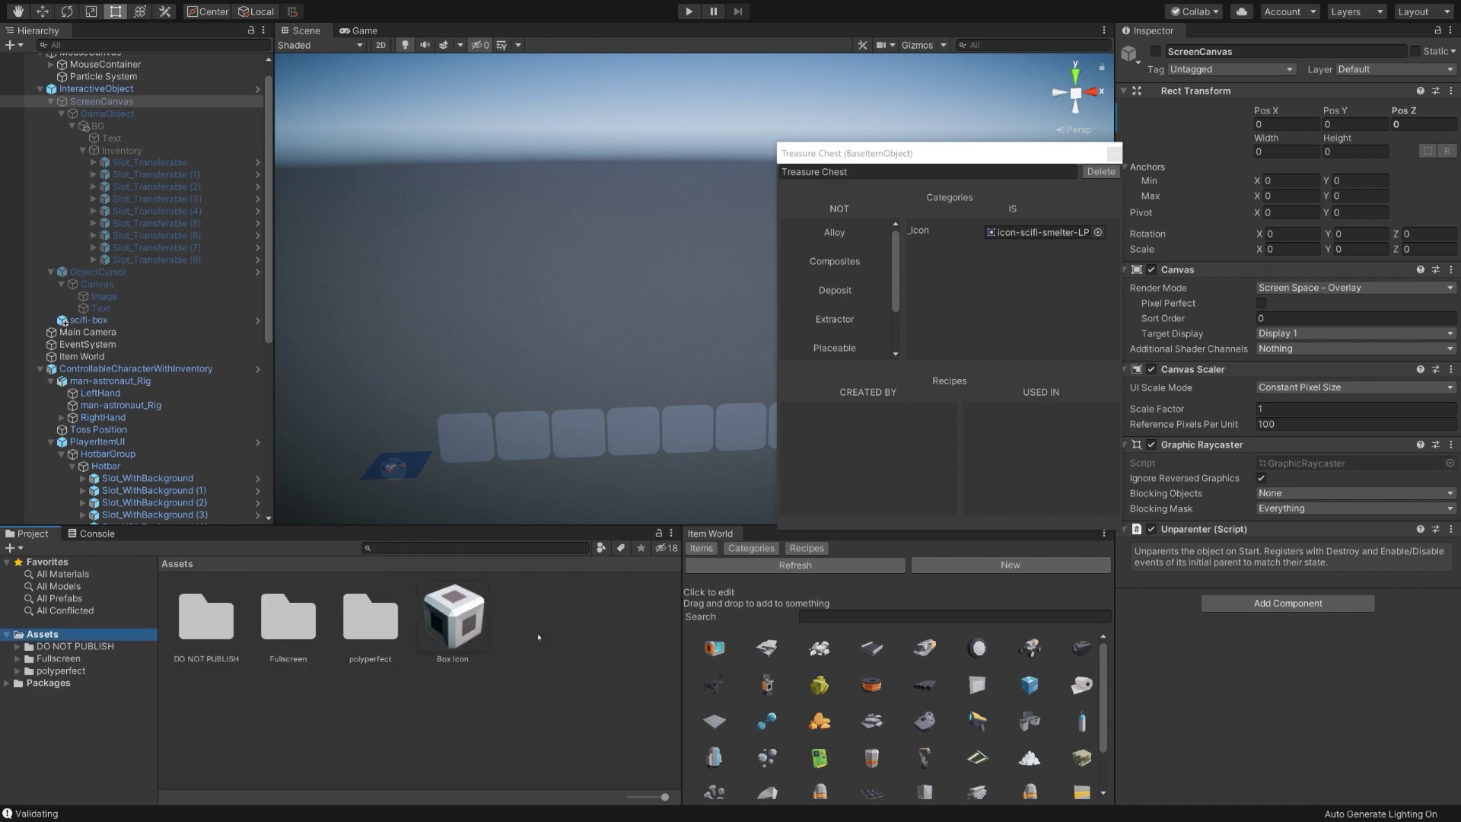
left_click_drag(448, 631, 1054, 233)
left_click(456, 612)
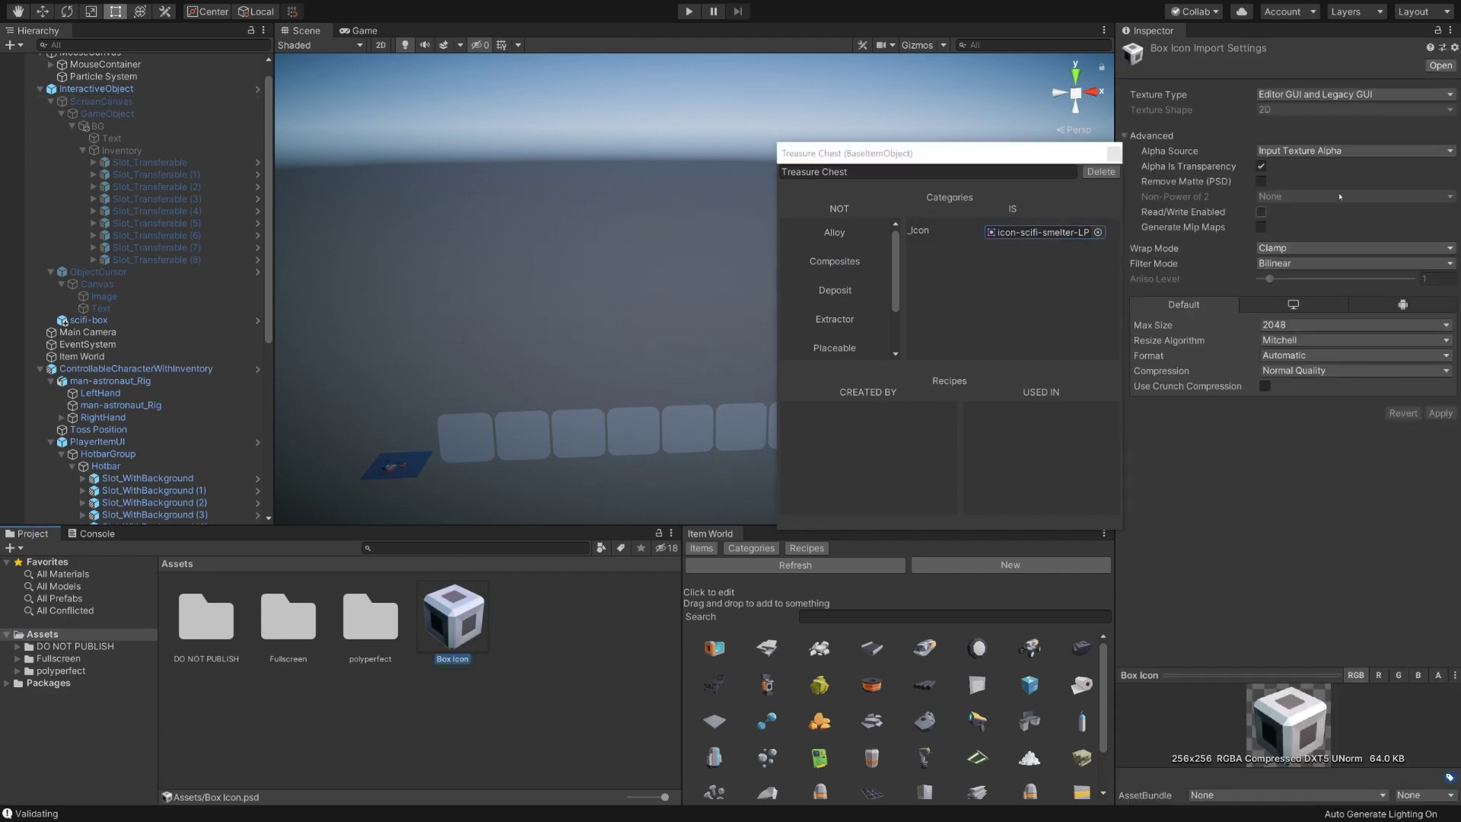
left_click(1307, 94)
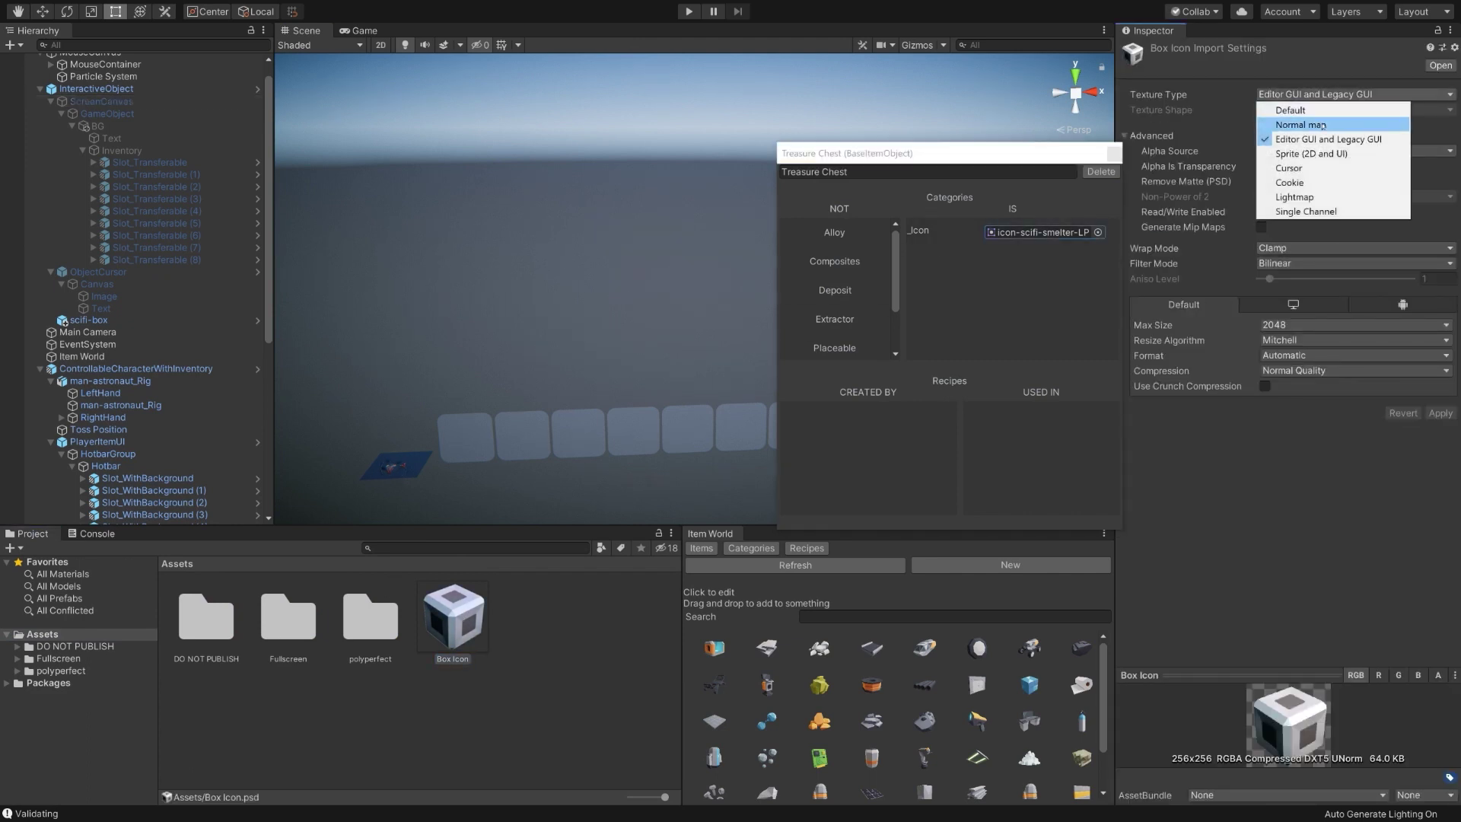
left_click(1310, 153)
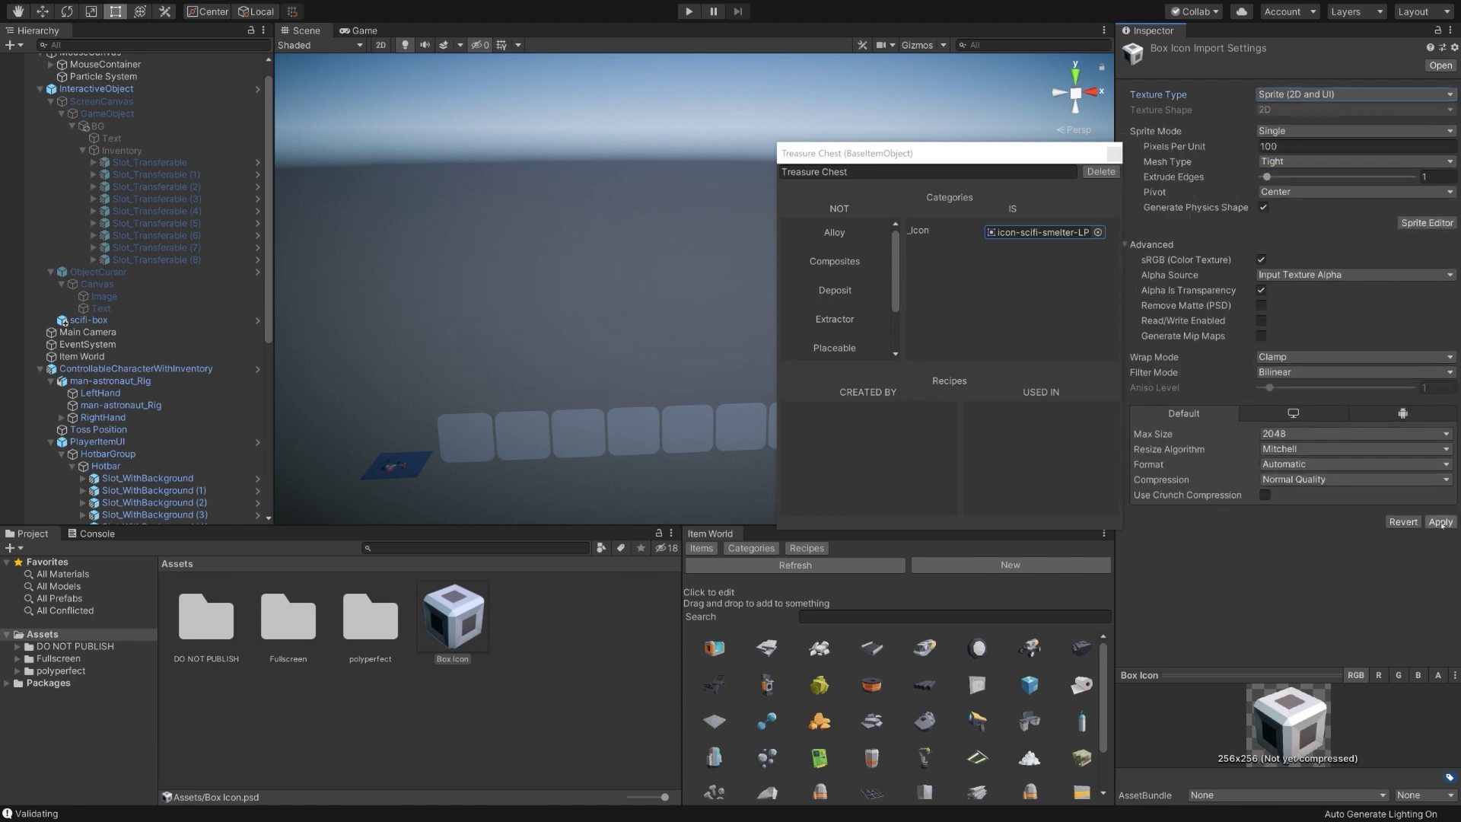
left_click_drag(466, 648, 1021, 232)
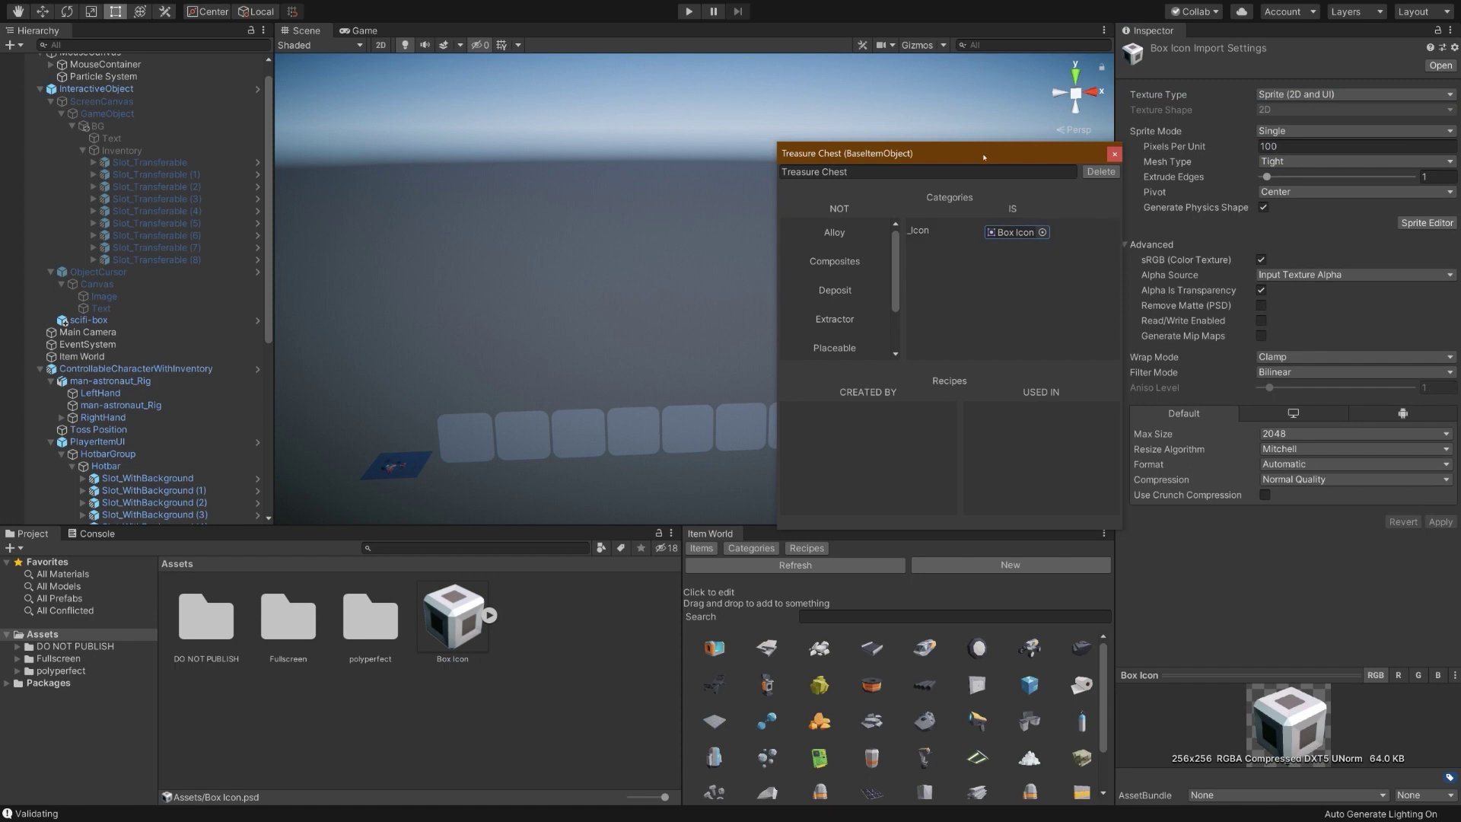
Add the Placeable category to the Treasure Chest item and close its editor
left_click_drag(983, 158, 910, 138)
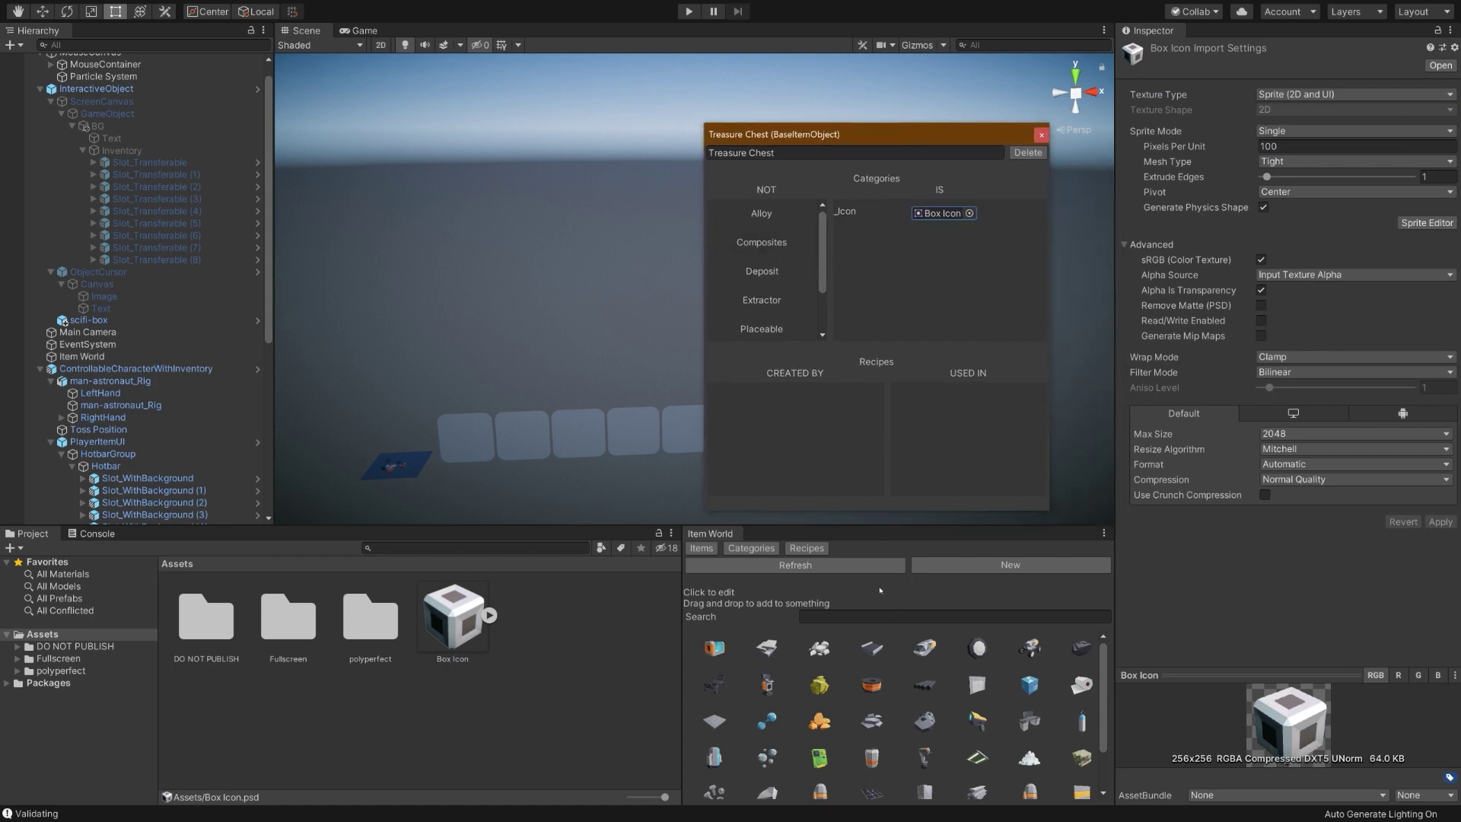
scroll(903, 717, "down", 2)
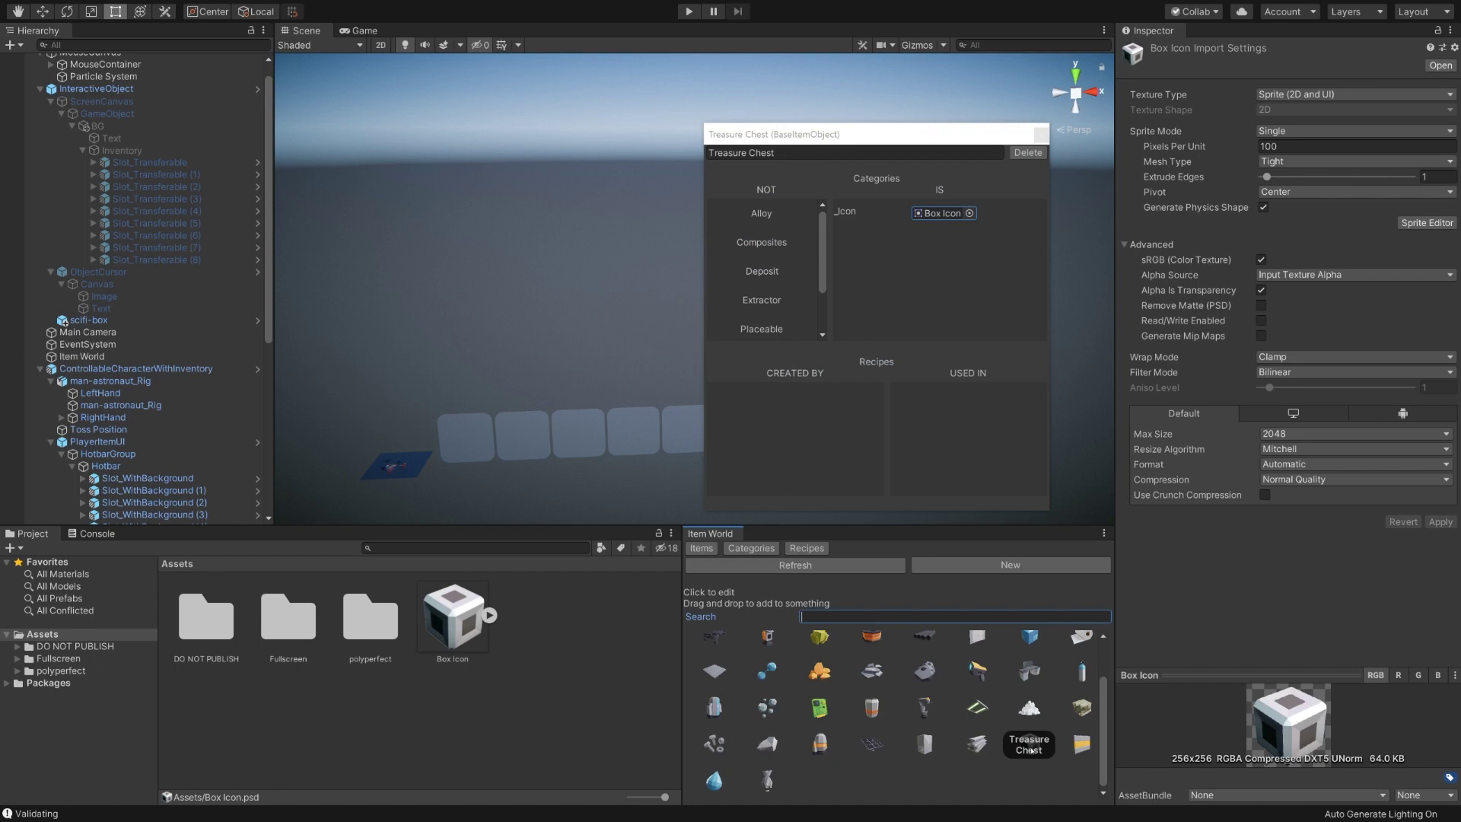
left_click_drag(876, 130, 894, 83)
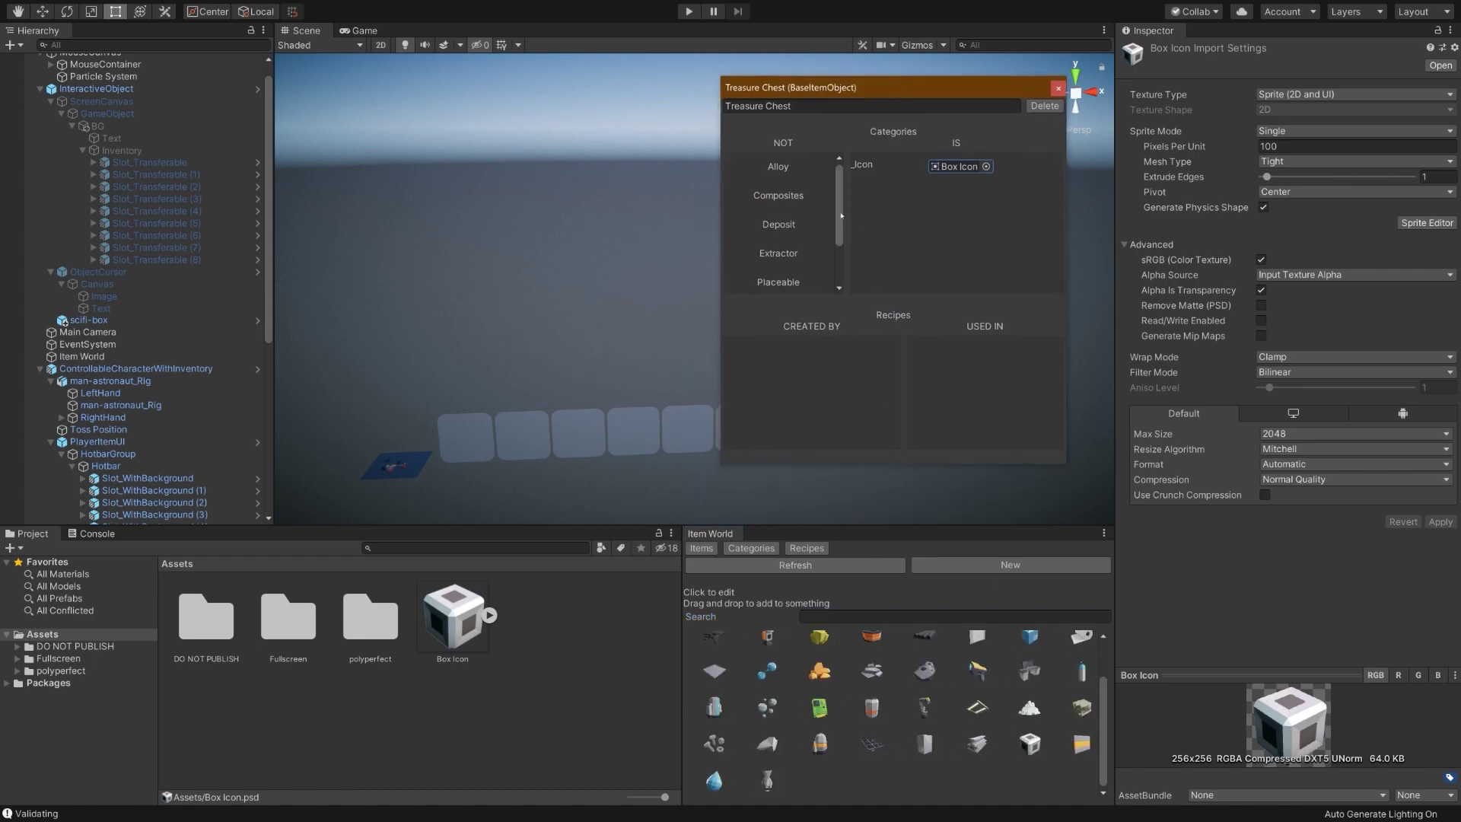
scroll(825, 228, "down", 2)
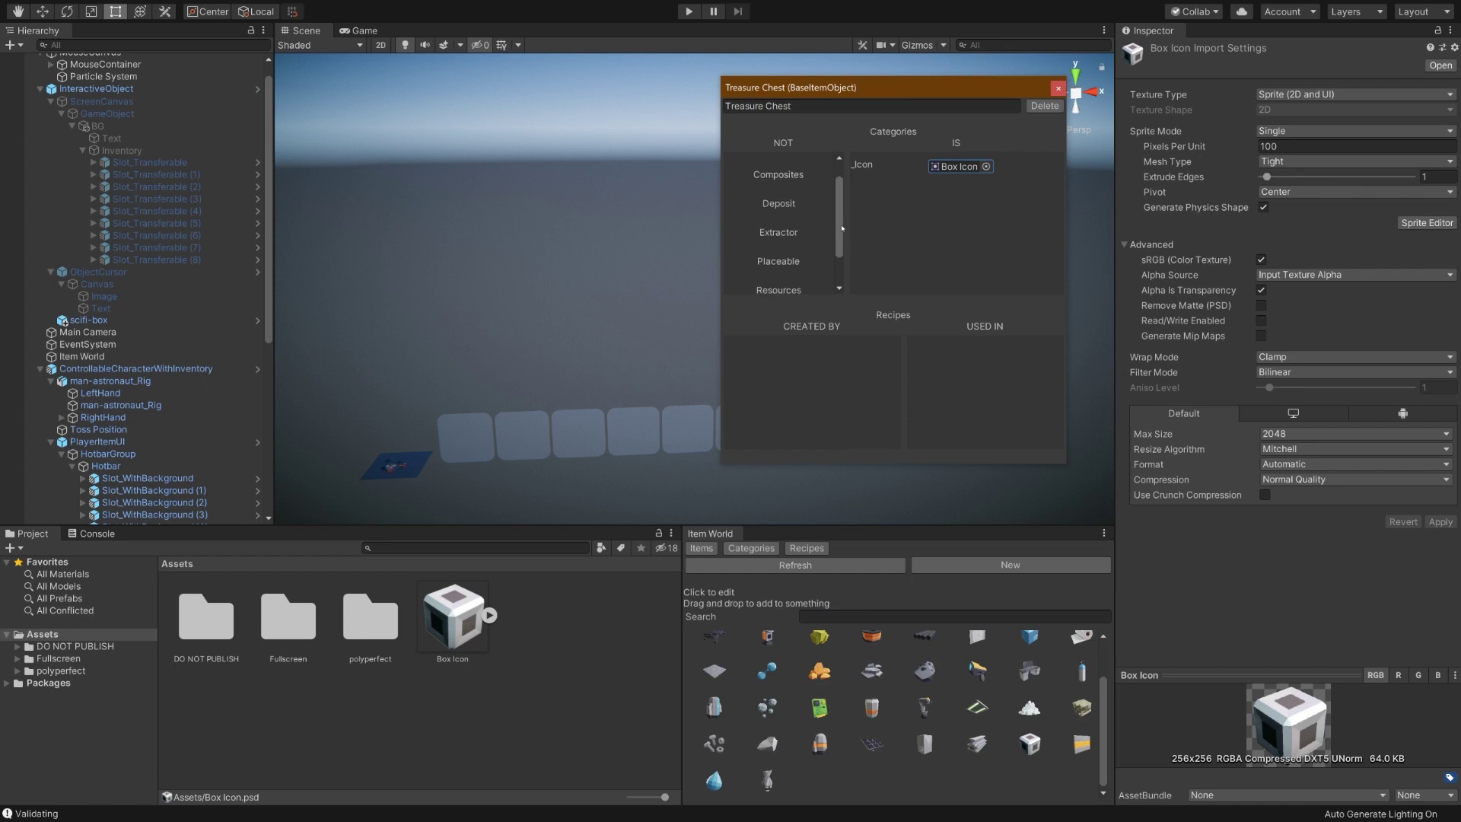
left_click_drag(859, 242, 958, 234)
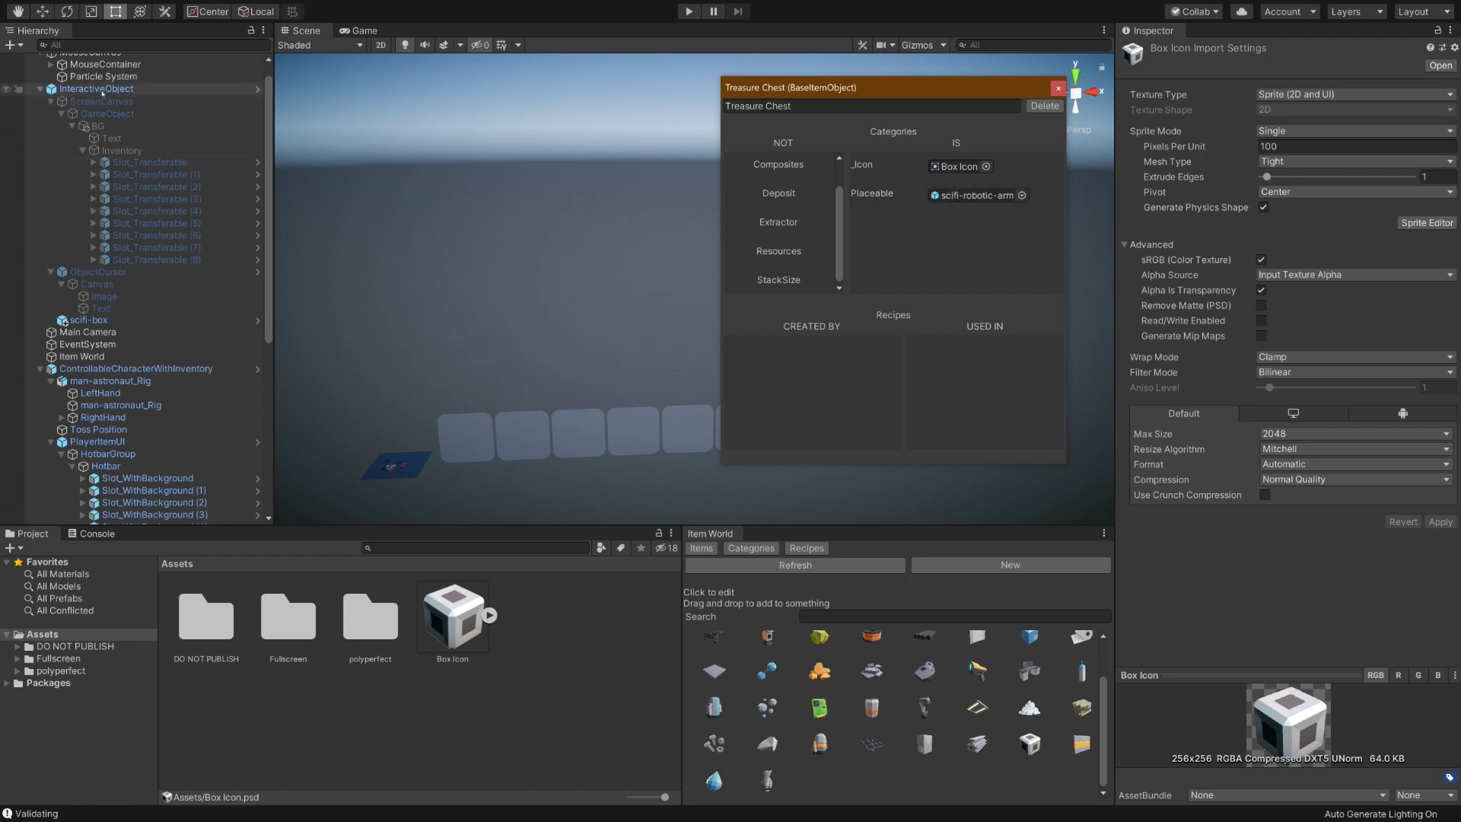
left_click(1057, 89)
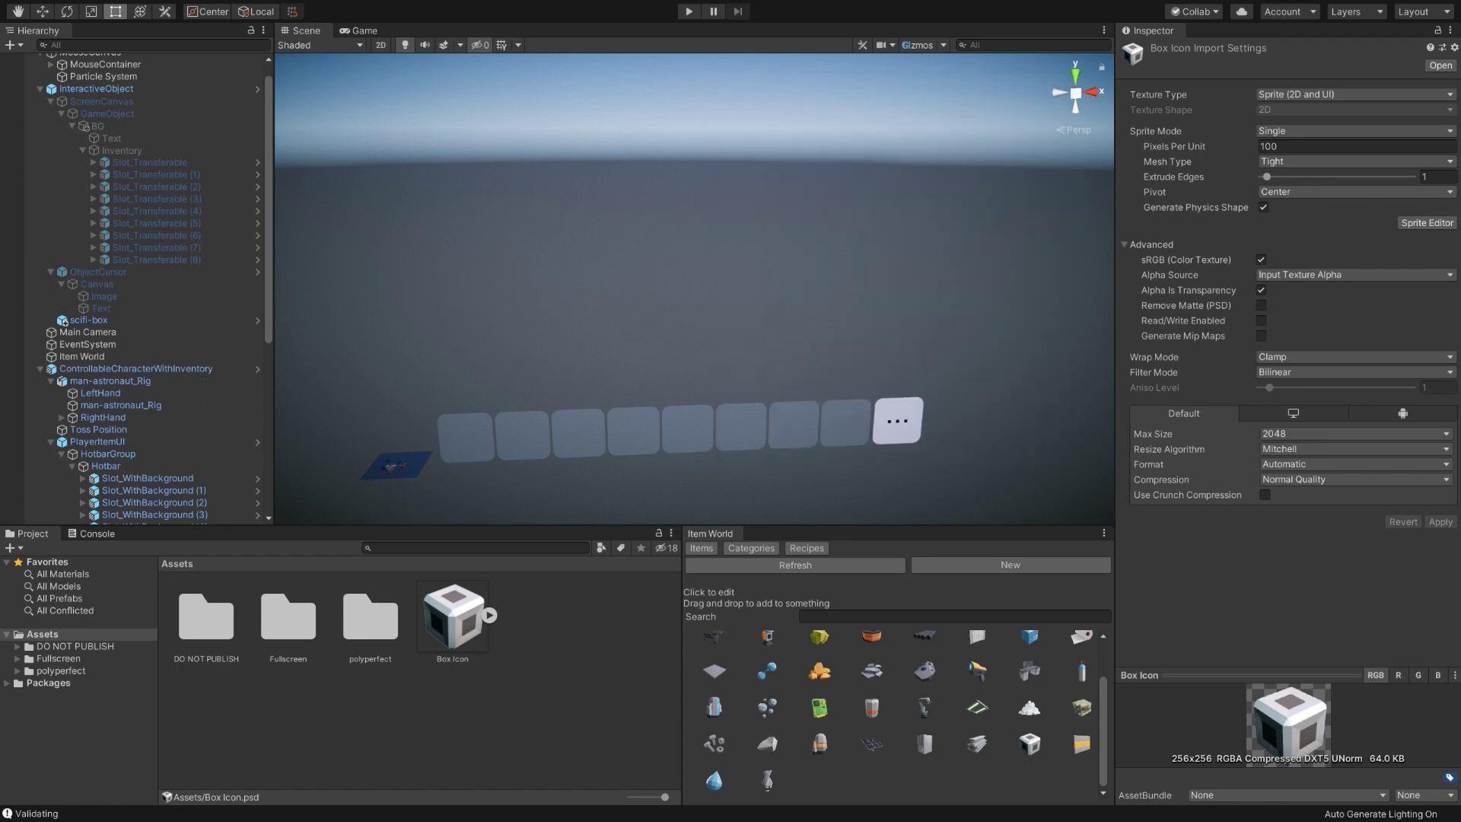
Rename the InteractiveObject in the scene as Treasure Chest Placeable
left_click(125, 88)
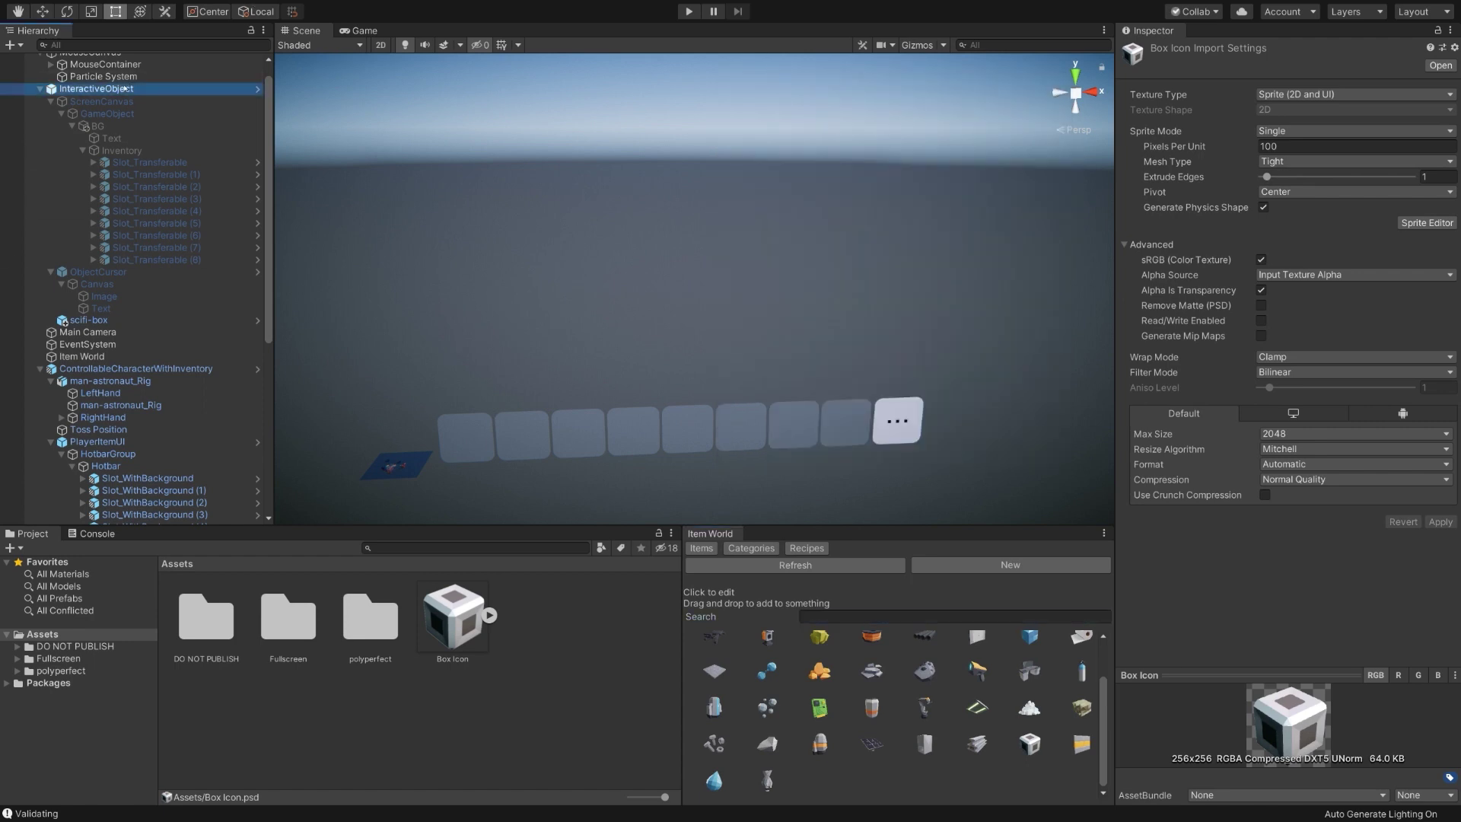
key("F2")
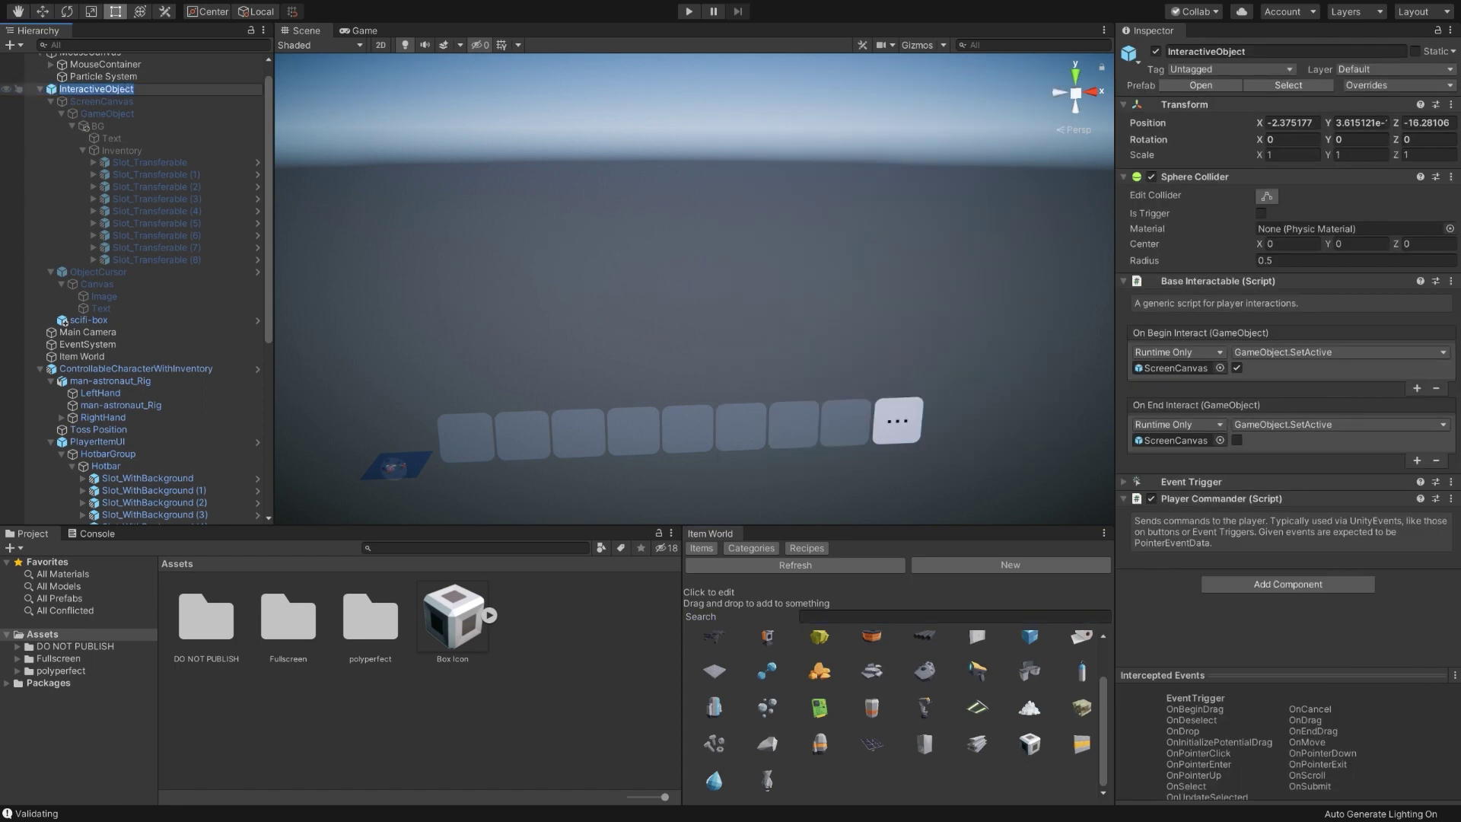
type("Treasure Chest Placeable")
key("Return")
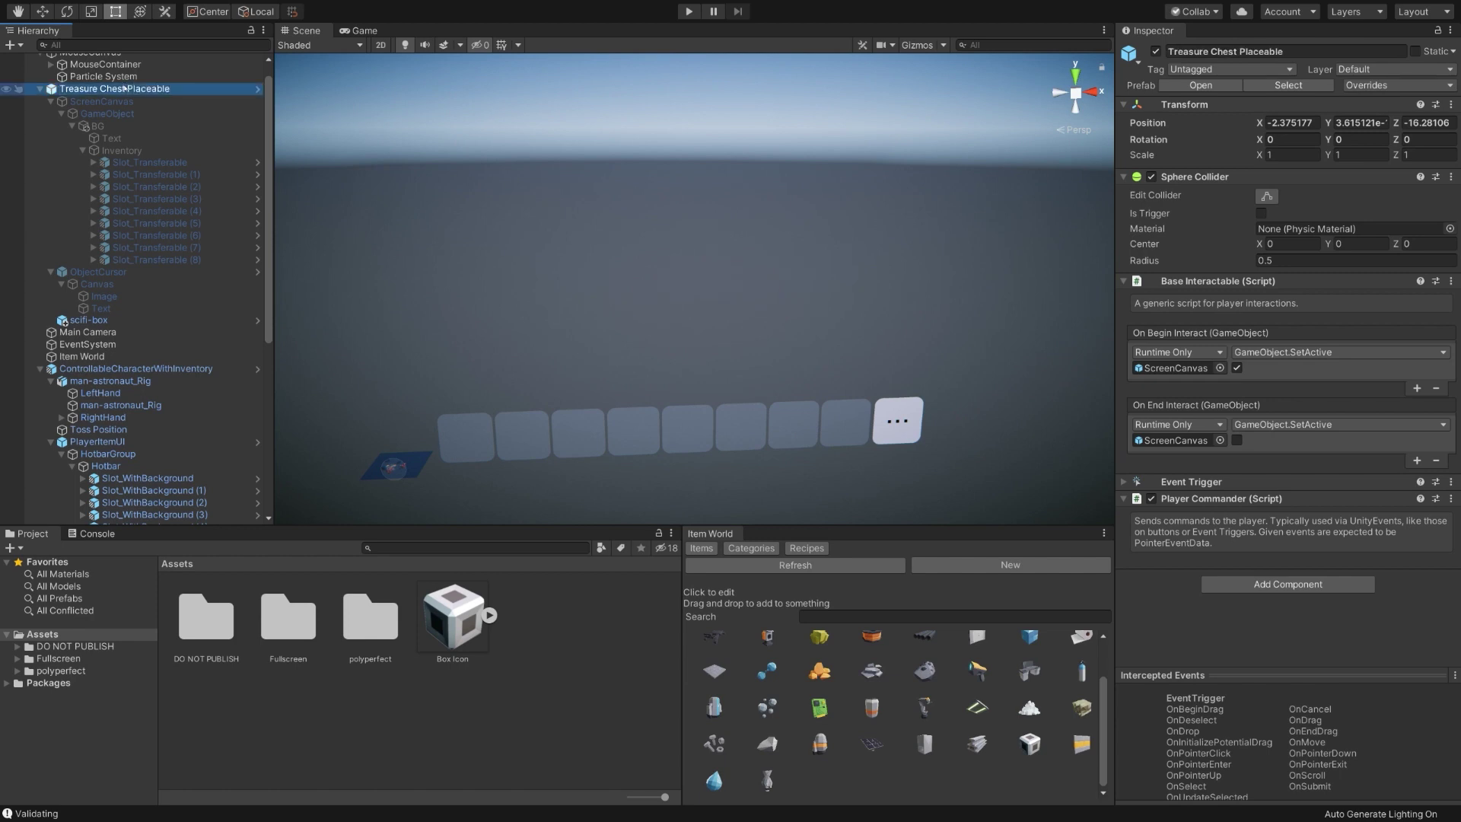
Save Treasure Chest Placeable as a prefab variant in the Assets folder and name the asset Treasure Chest Placeable
left_click_drag(129, 88, 553, 707)
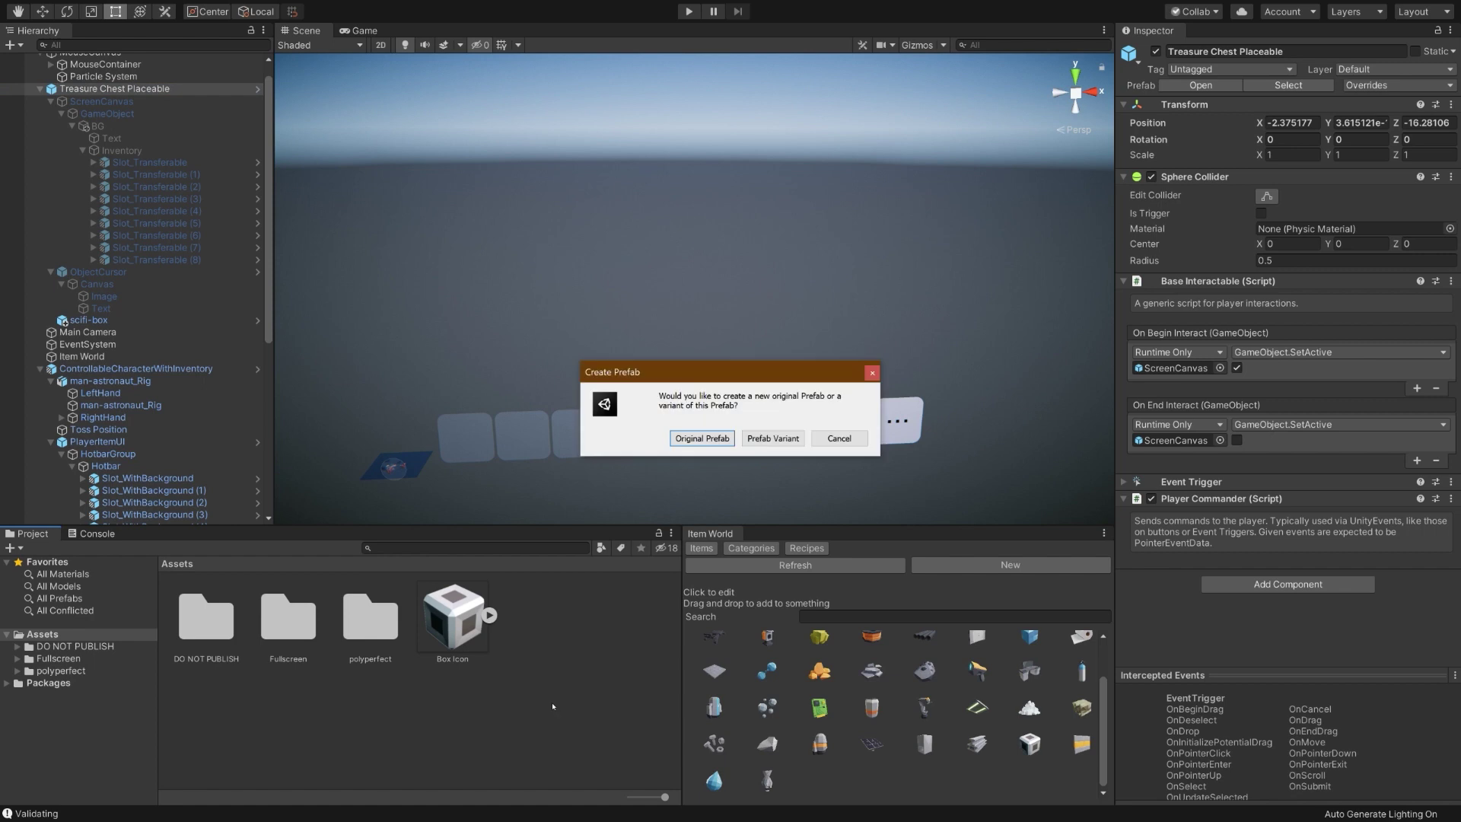
left_click(769, 438)
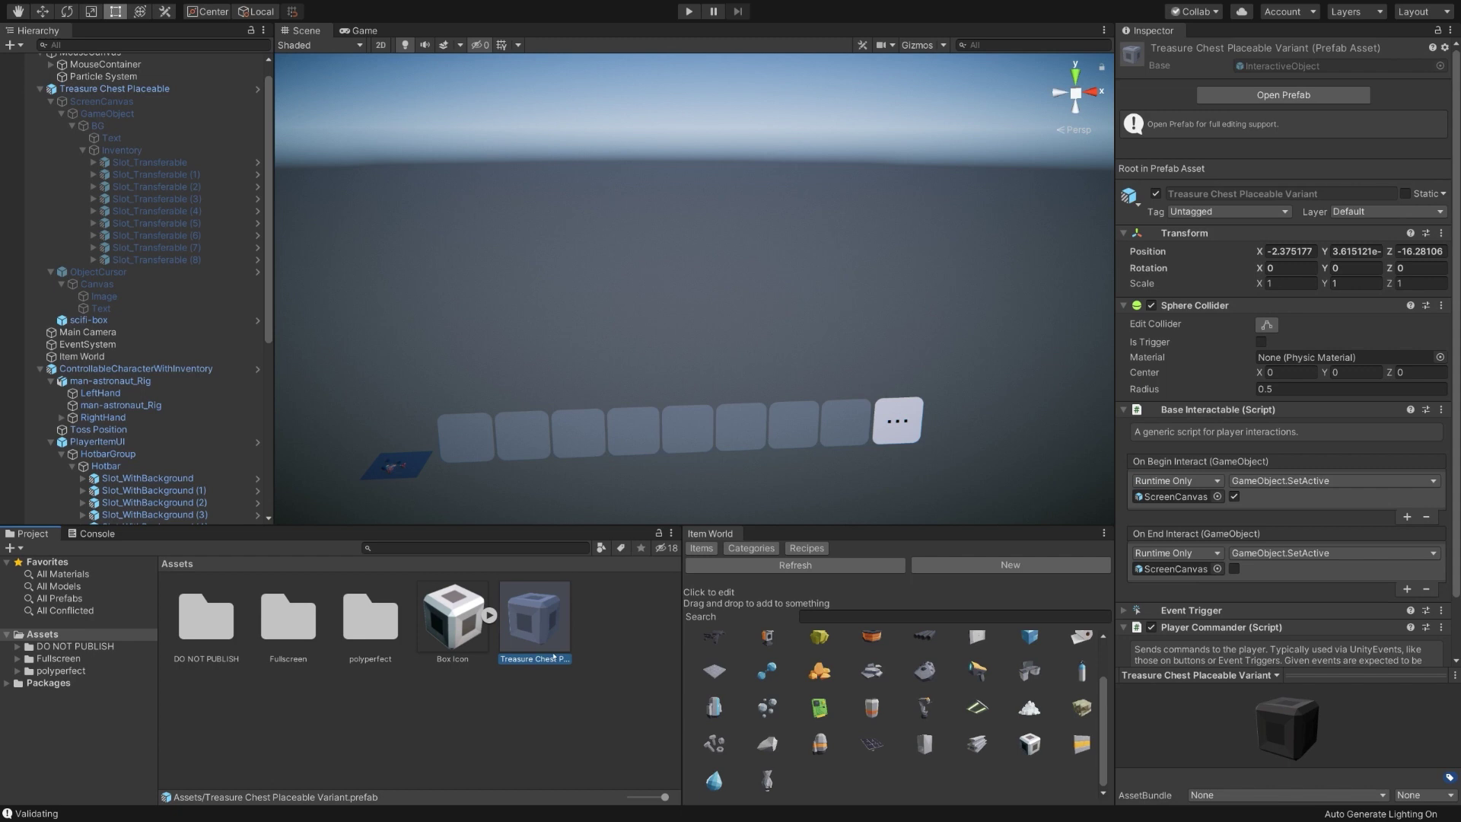
left_click(553, 655)
key("Right")
key("BackSpace")
key("BackSpace")
key("BackSpace")
key("BackSpace")
key("BackSpace")
key("BackSpace")
key("BackSpace")
key("BackSpace")
key("Return")
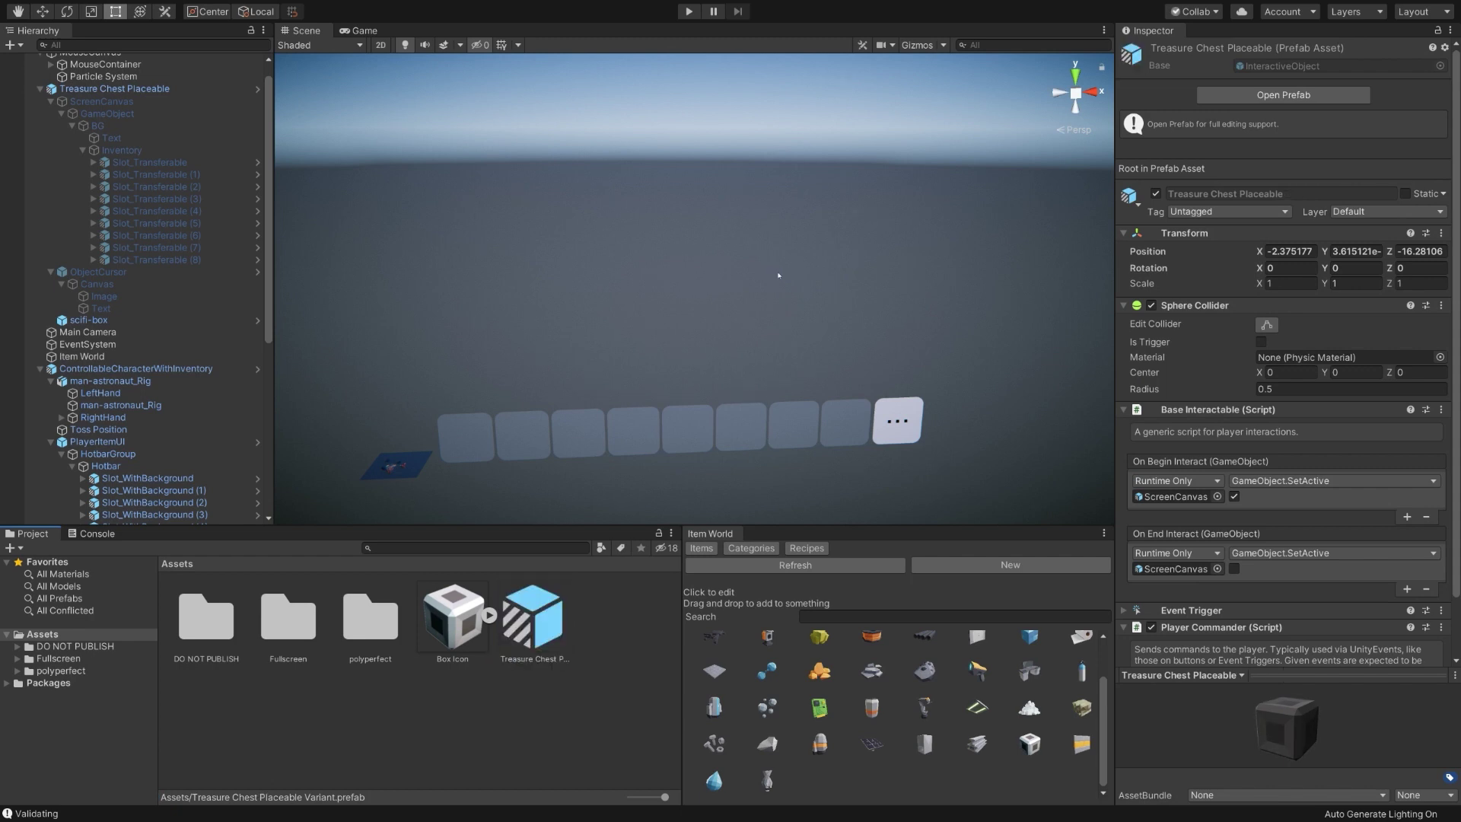
Place two more Treasure Chest Placeable instances on the ground in front of the crafting stations, and select the original chest
left_click_drag(560, 411, 664, 350, "alt")
left_click(659, 326)
key("f")
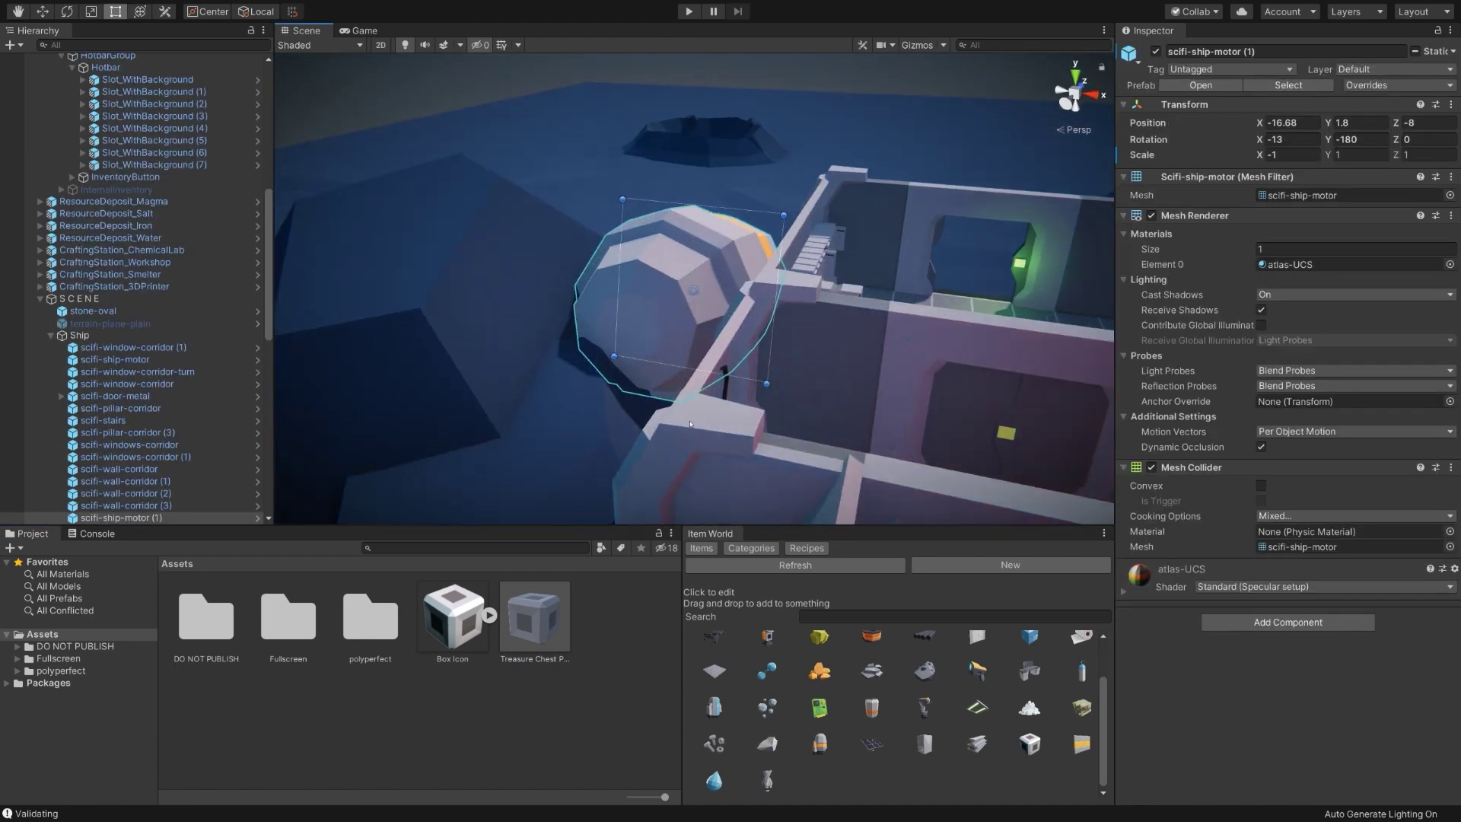
right_click_drag(660, 326, 935, 425)
key("f")
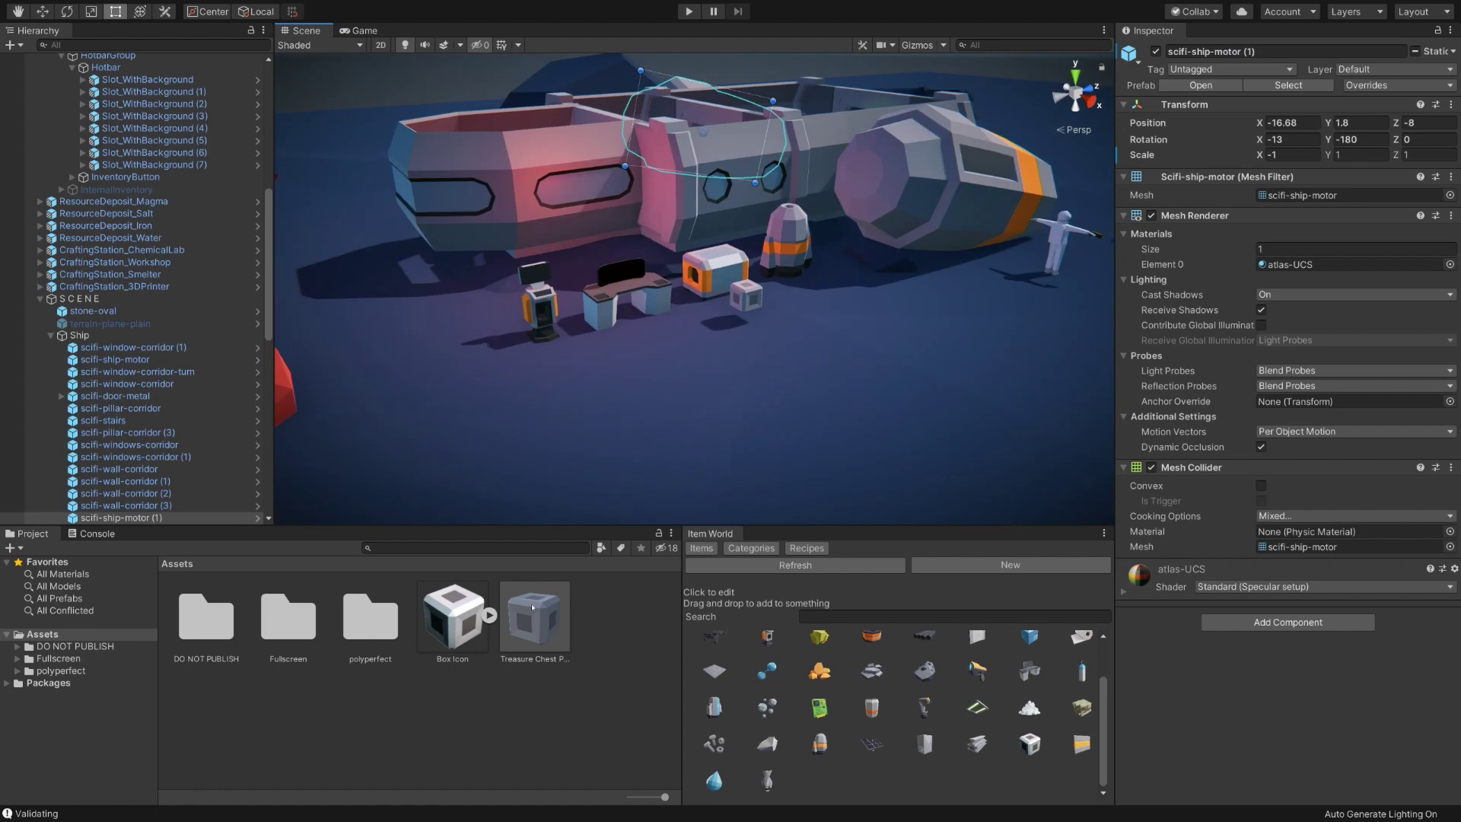
left_click(534, 618)
left_click_drag(590, 586, 698, 413)
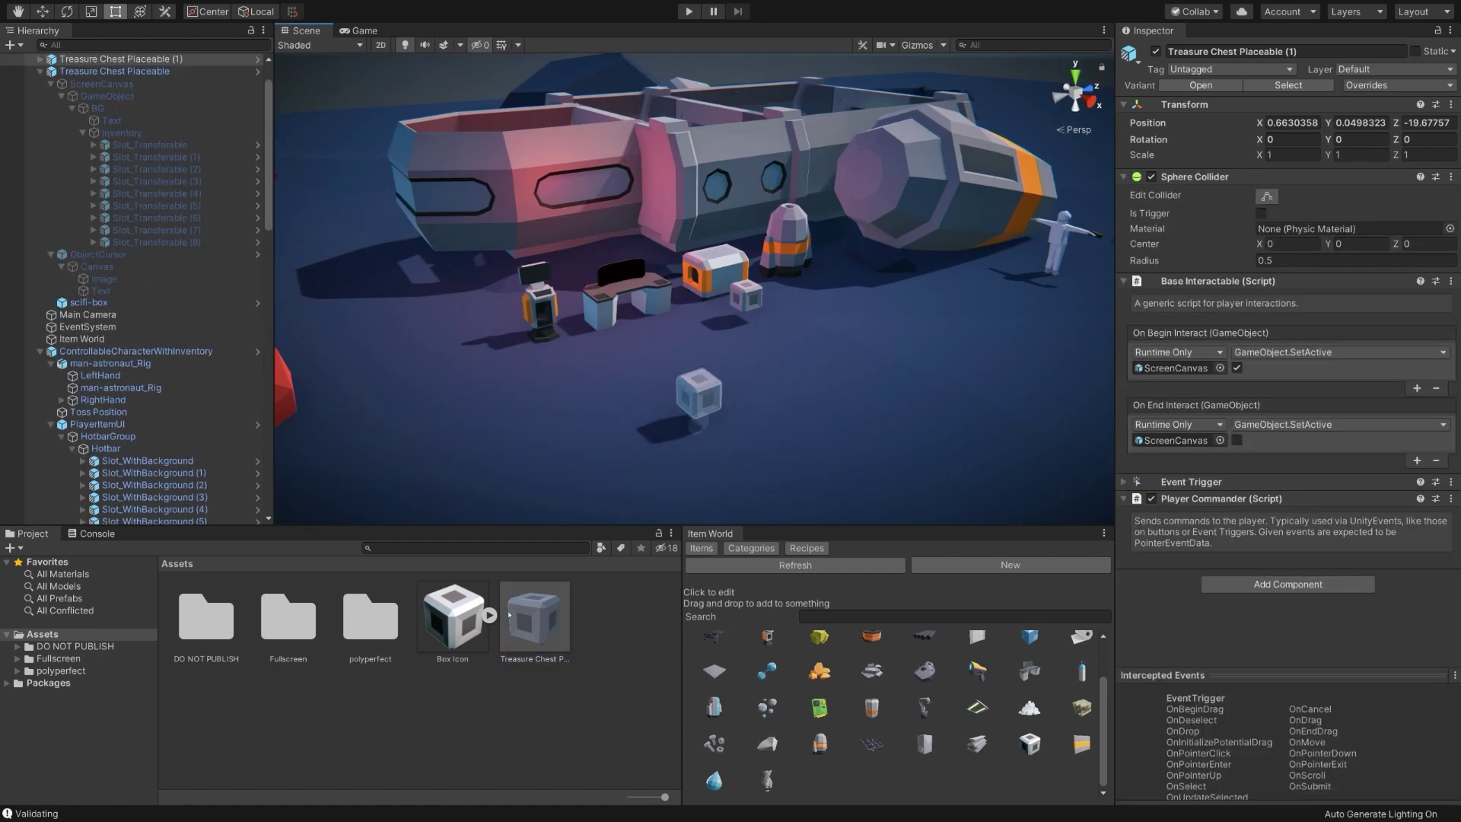
left_click_drag(534, 618, 843, 392)
right_click_drag(723, 423, 695, 373)
left_click(674, 409)
key("s")
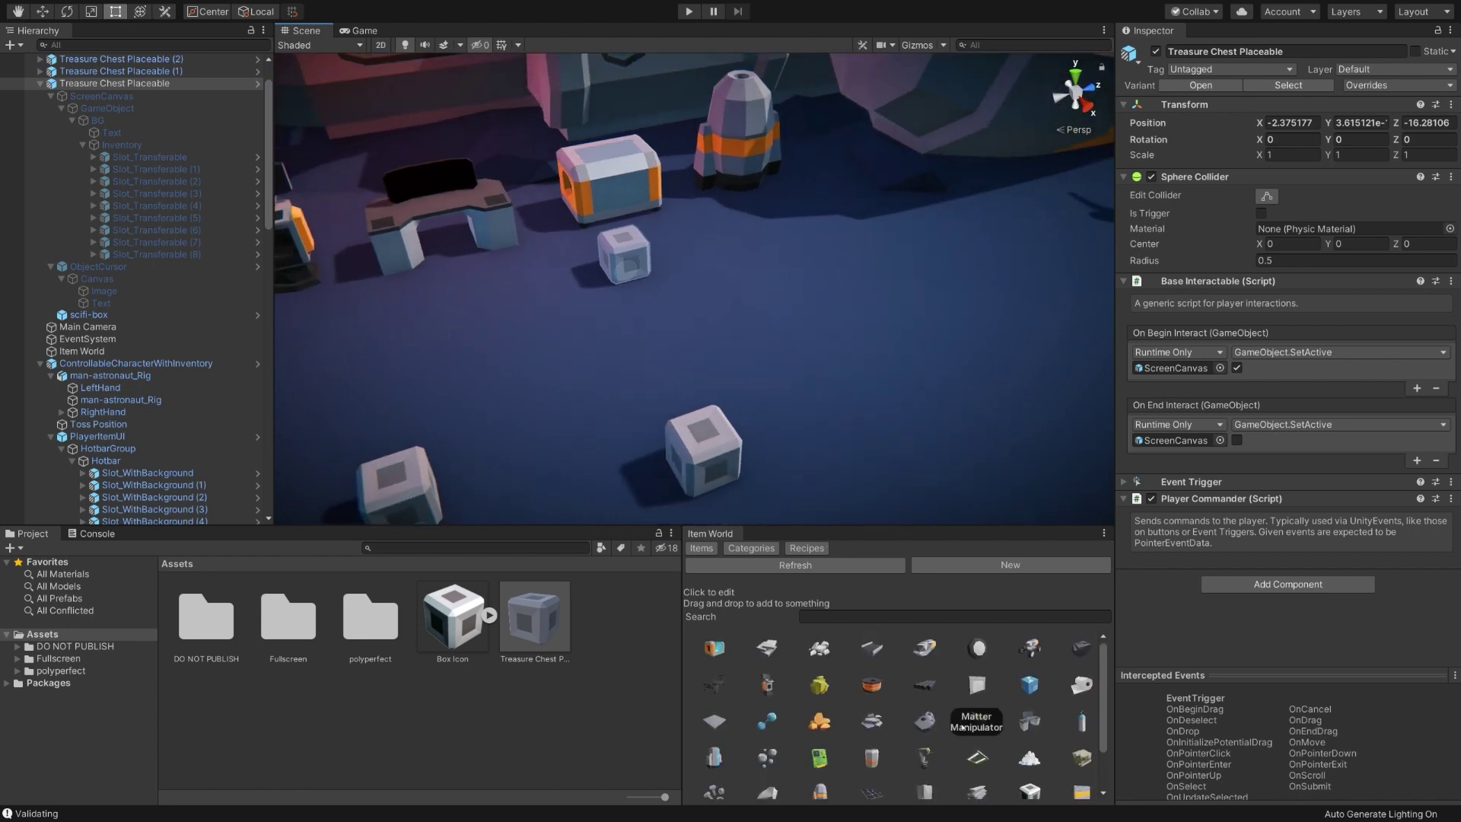
Assign the Treasure Chest Placeable prefab as the Treasure Chest item's Placeable object and close the item editor
left_click(1030, 743)
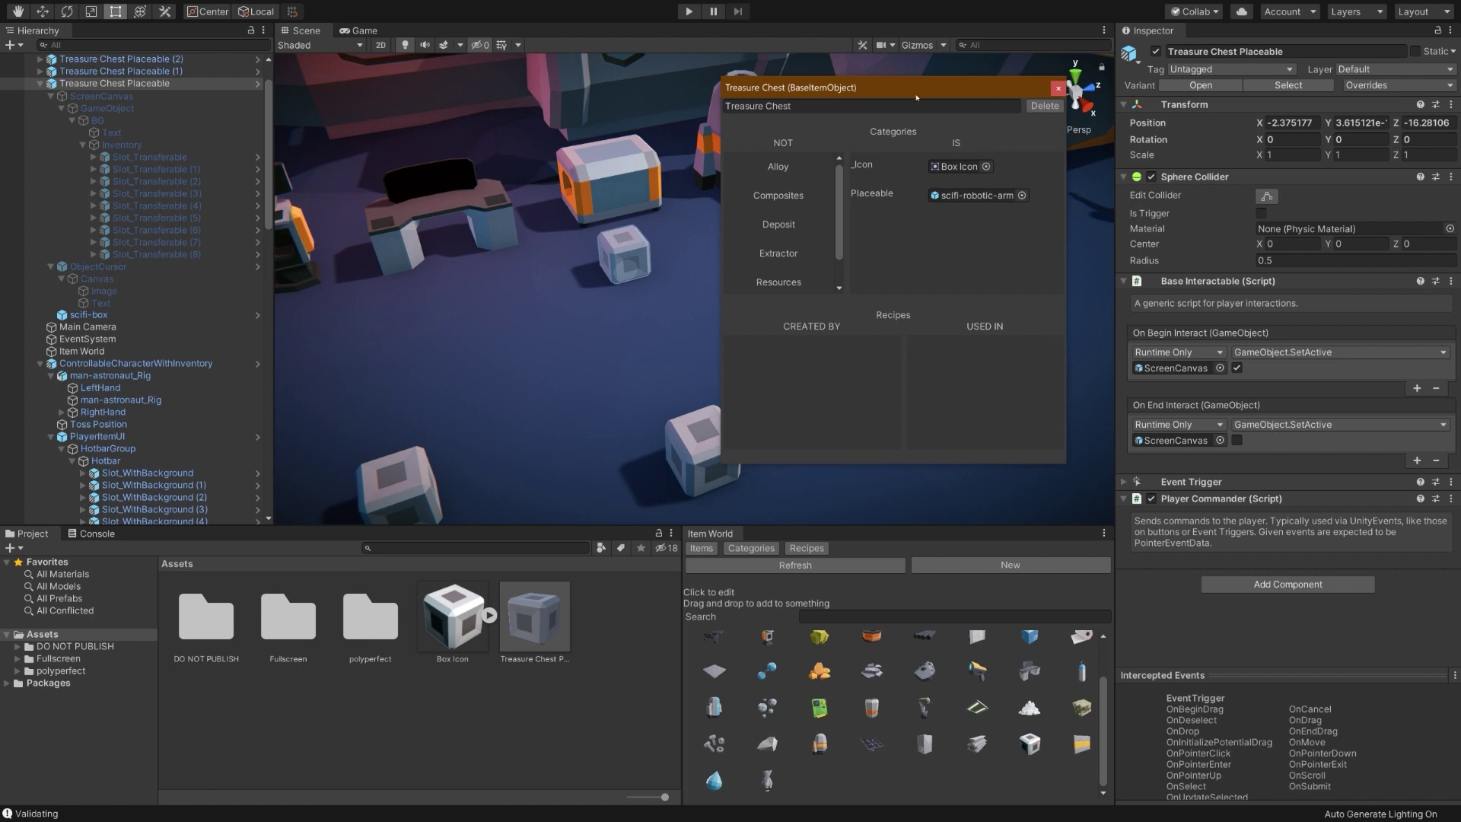
mouse_move(894, 95)
left_mouse_down()
mouse_move(875, 144)
mouse_move(911, 116)
left_mouse_up()
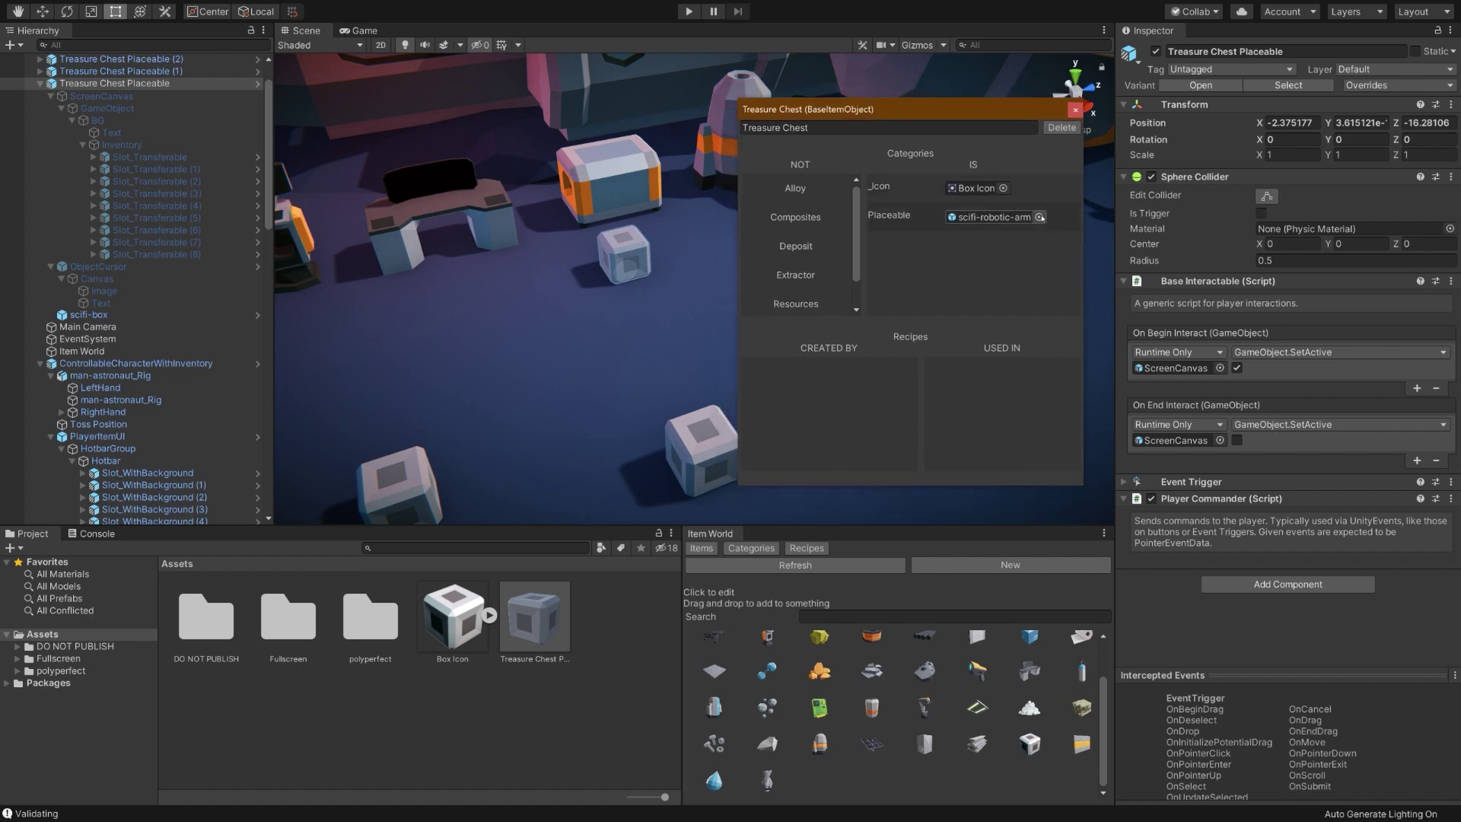
left_click_drag(515, 623, 990, 217)
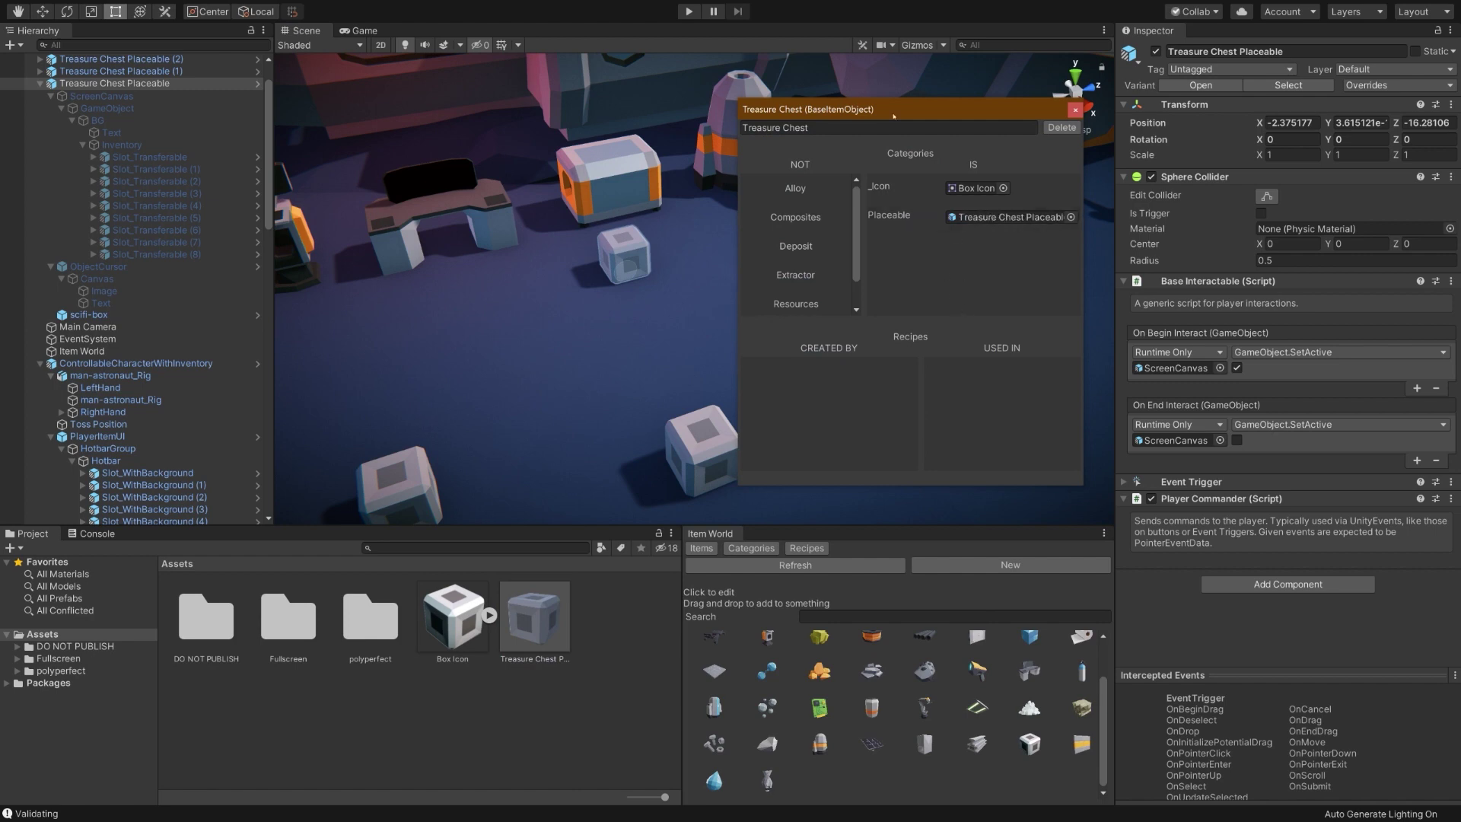
left_click_drag(882, 108, 834, 120)
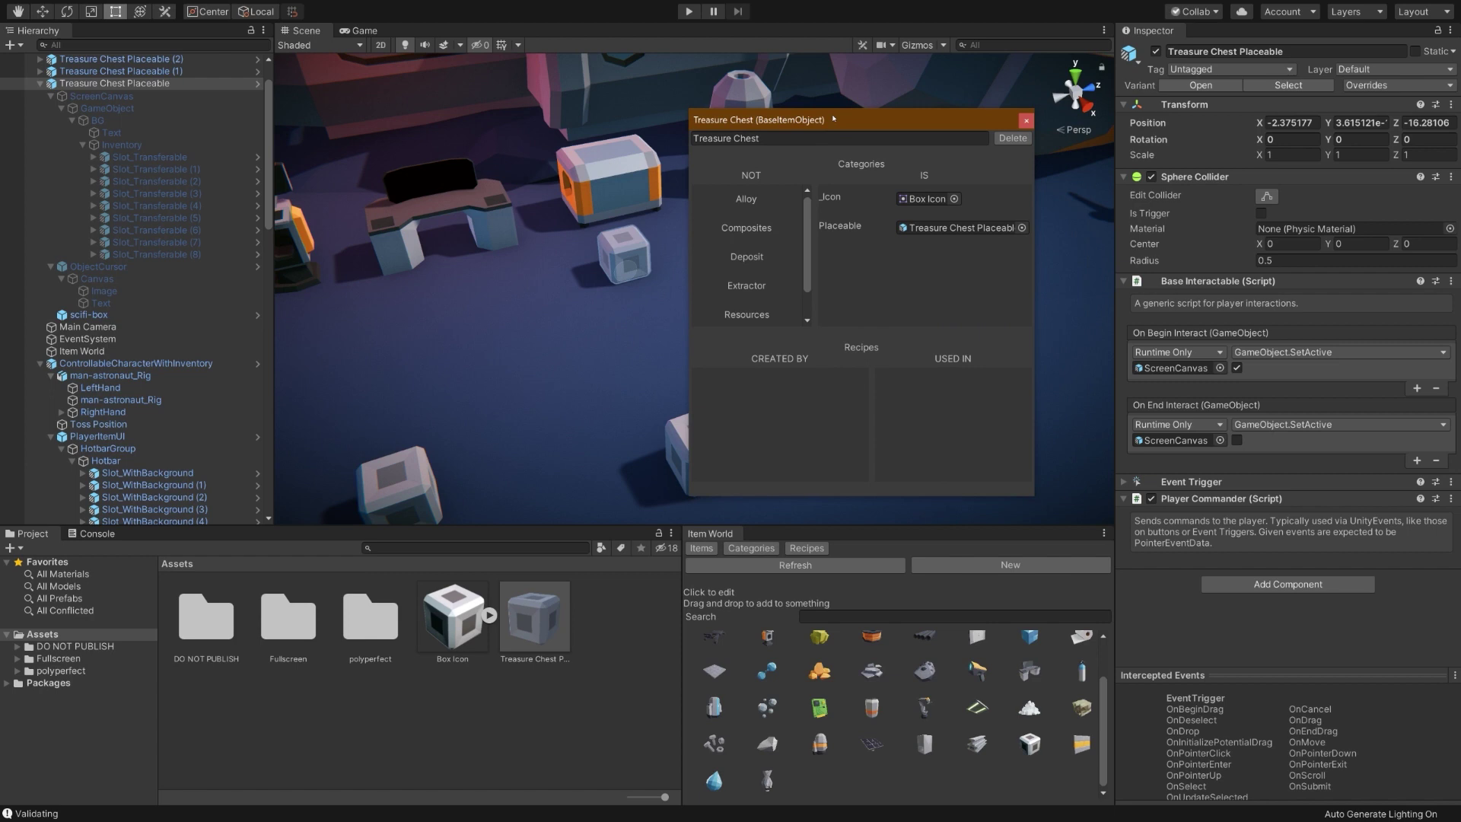
left_click(1026, 119)
Create an Item World recipe named Print Treasure Chest
left_click(795, 548)
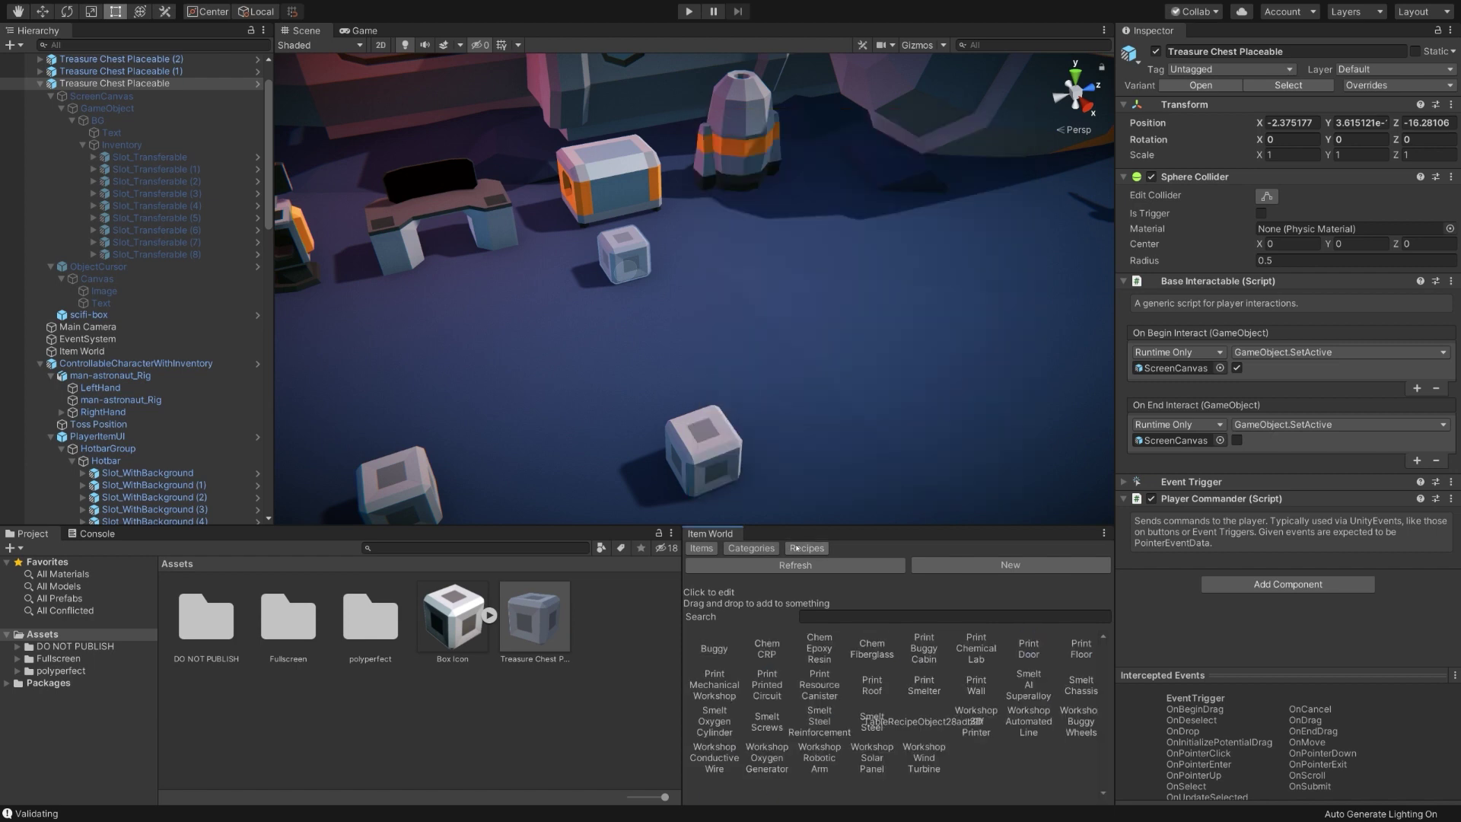
left_click(1010, 567)
left_click(1021, 574)
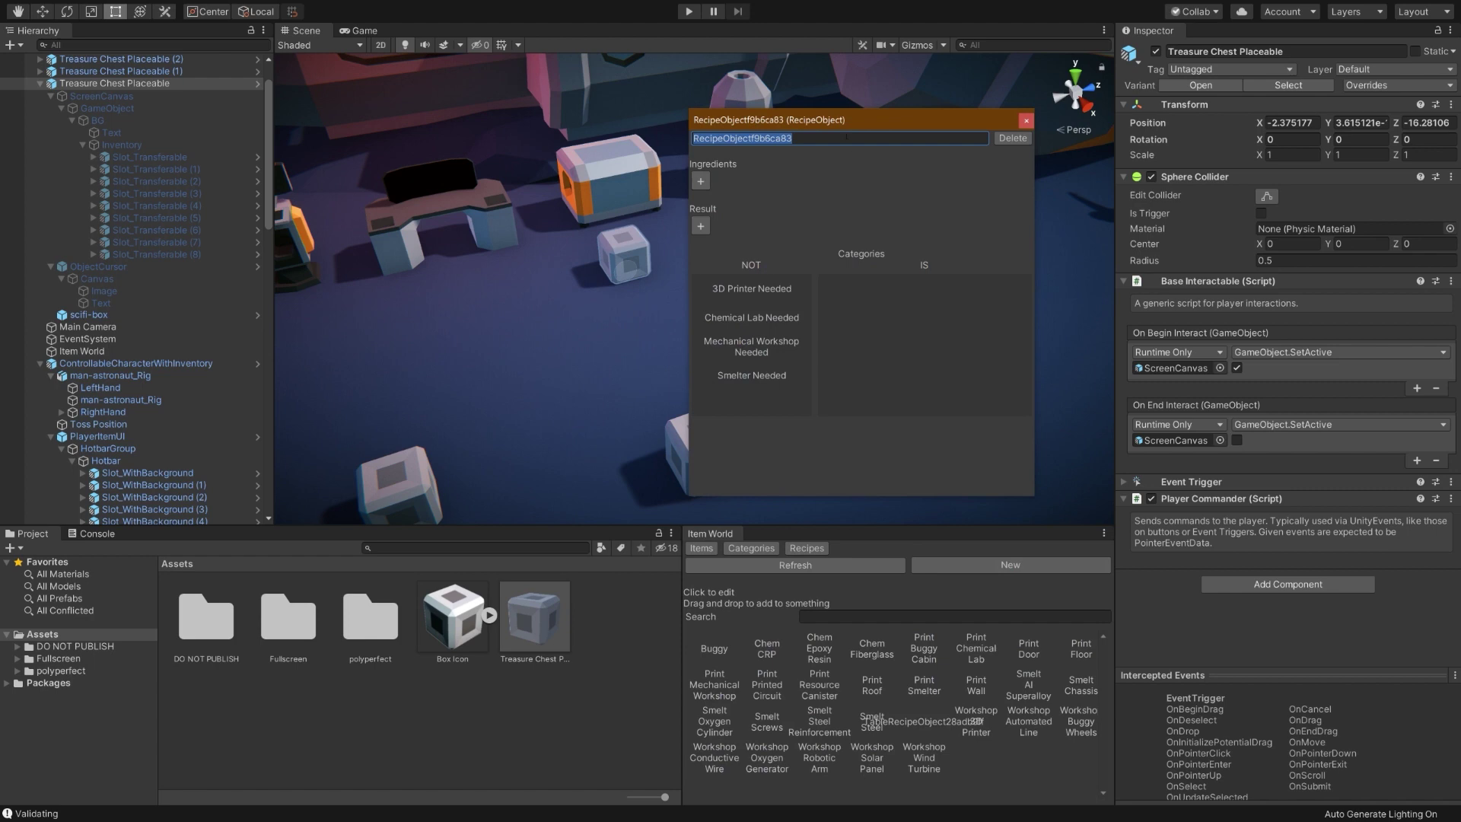
type("Print Treasure Chest")
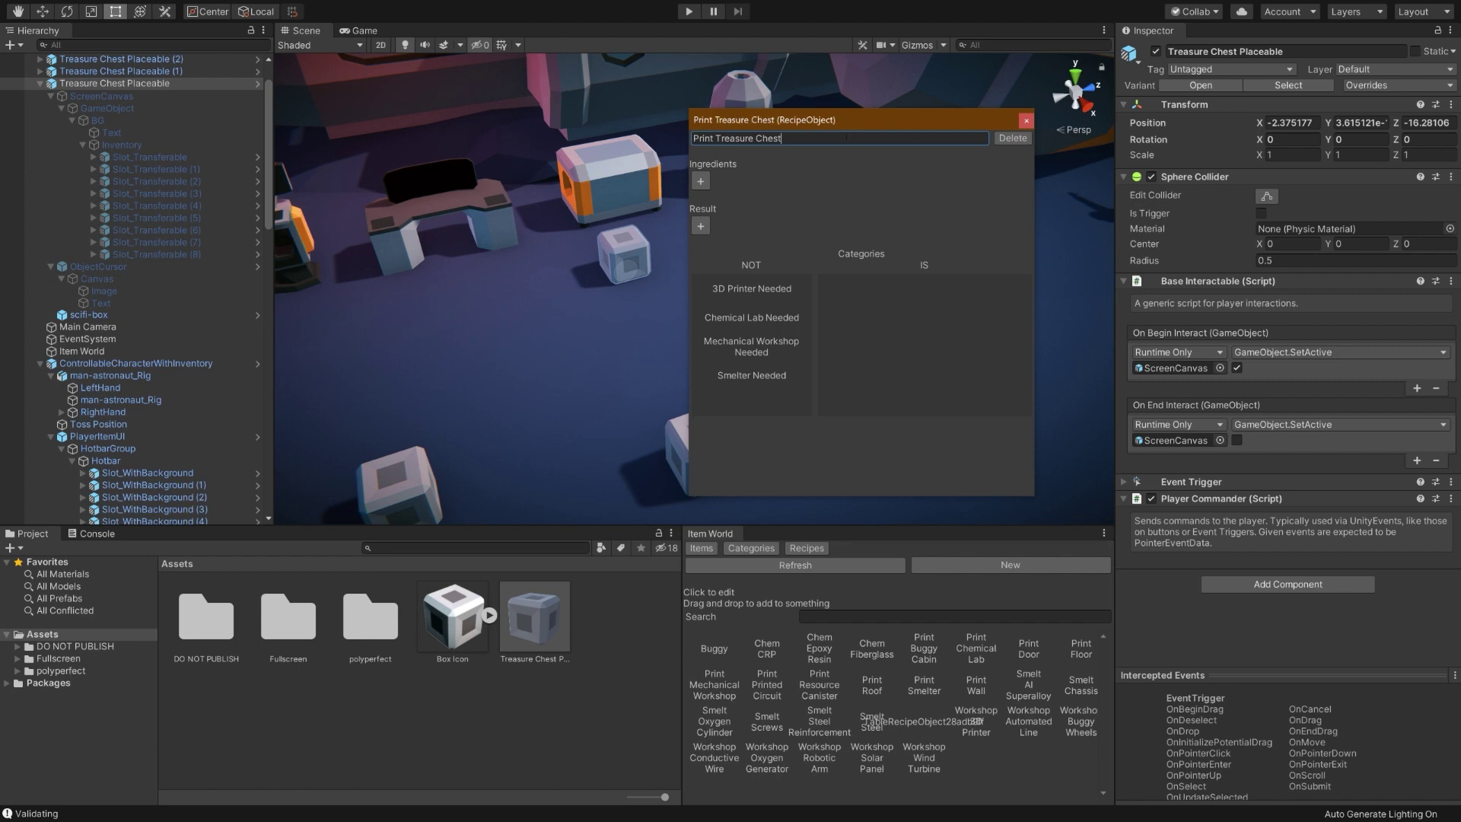
Add Iron as an ingredient of the Print Treasure Chest recipe with a quantity of 3
left_click(701, 182)
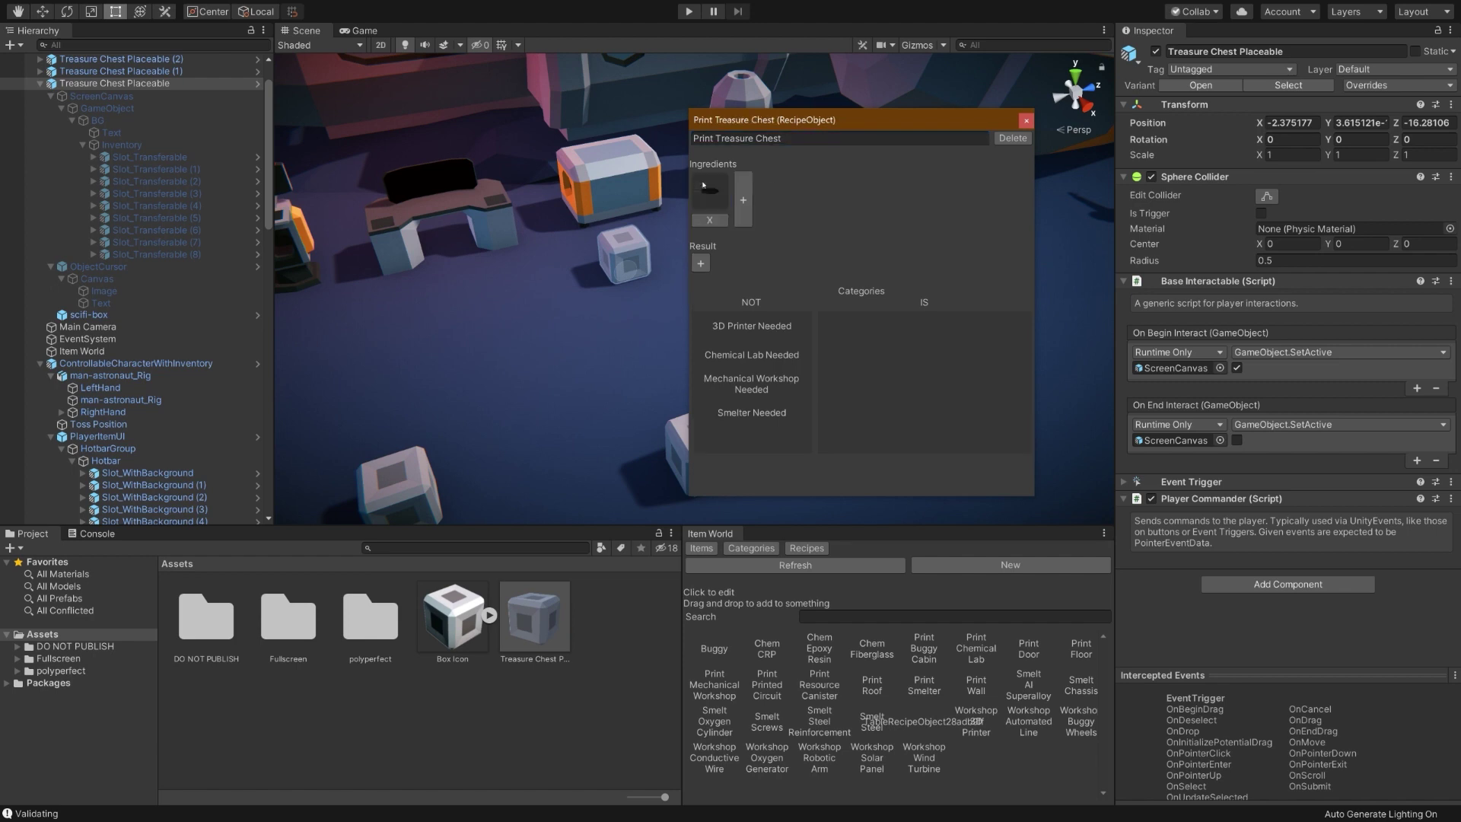
left_click_drag(817, 111, 955, 78)
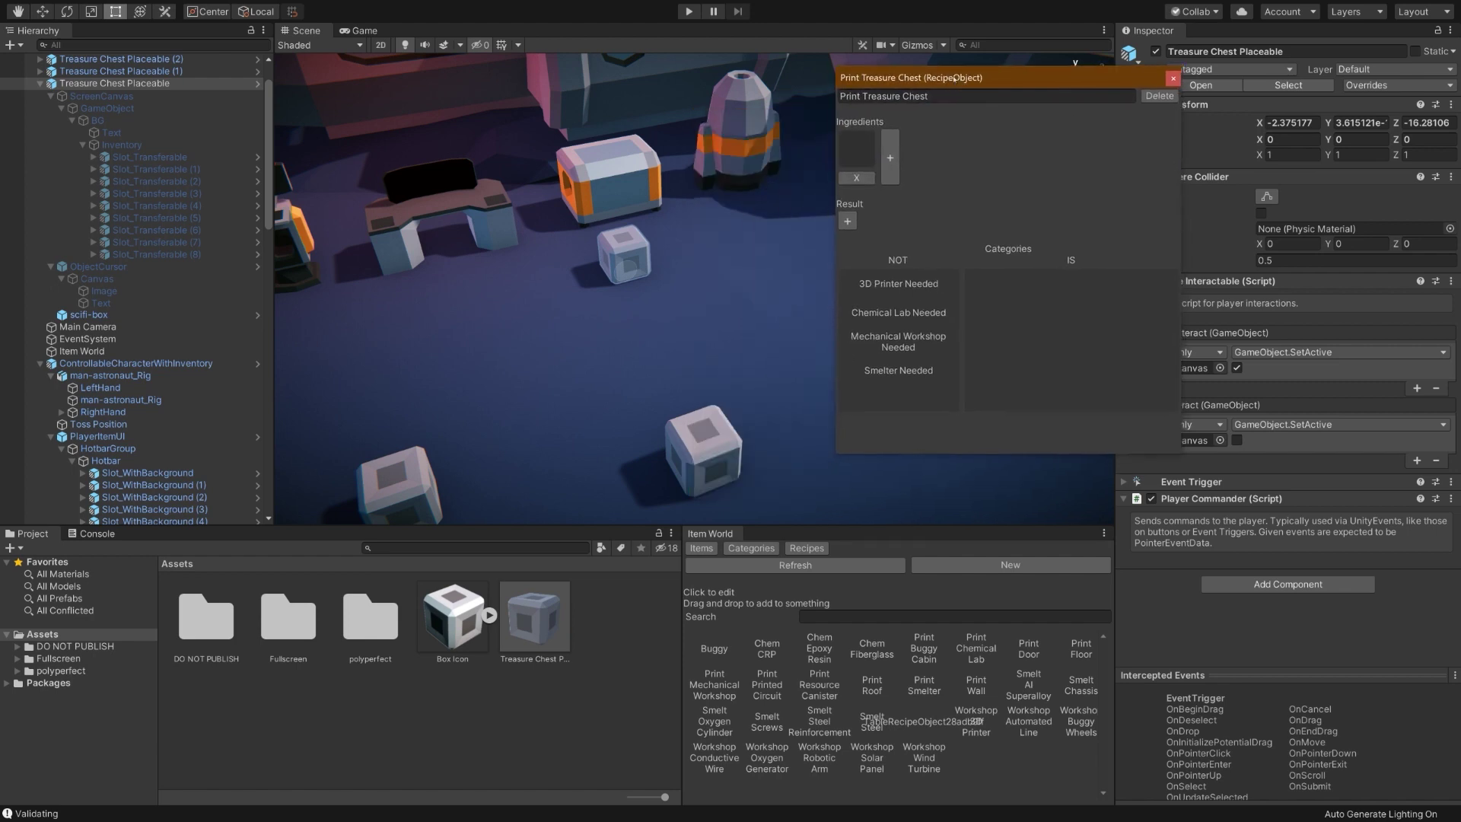
left_click(701, 548)
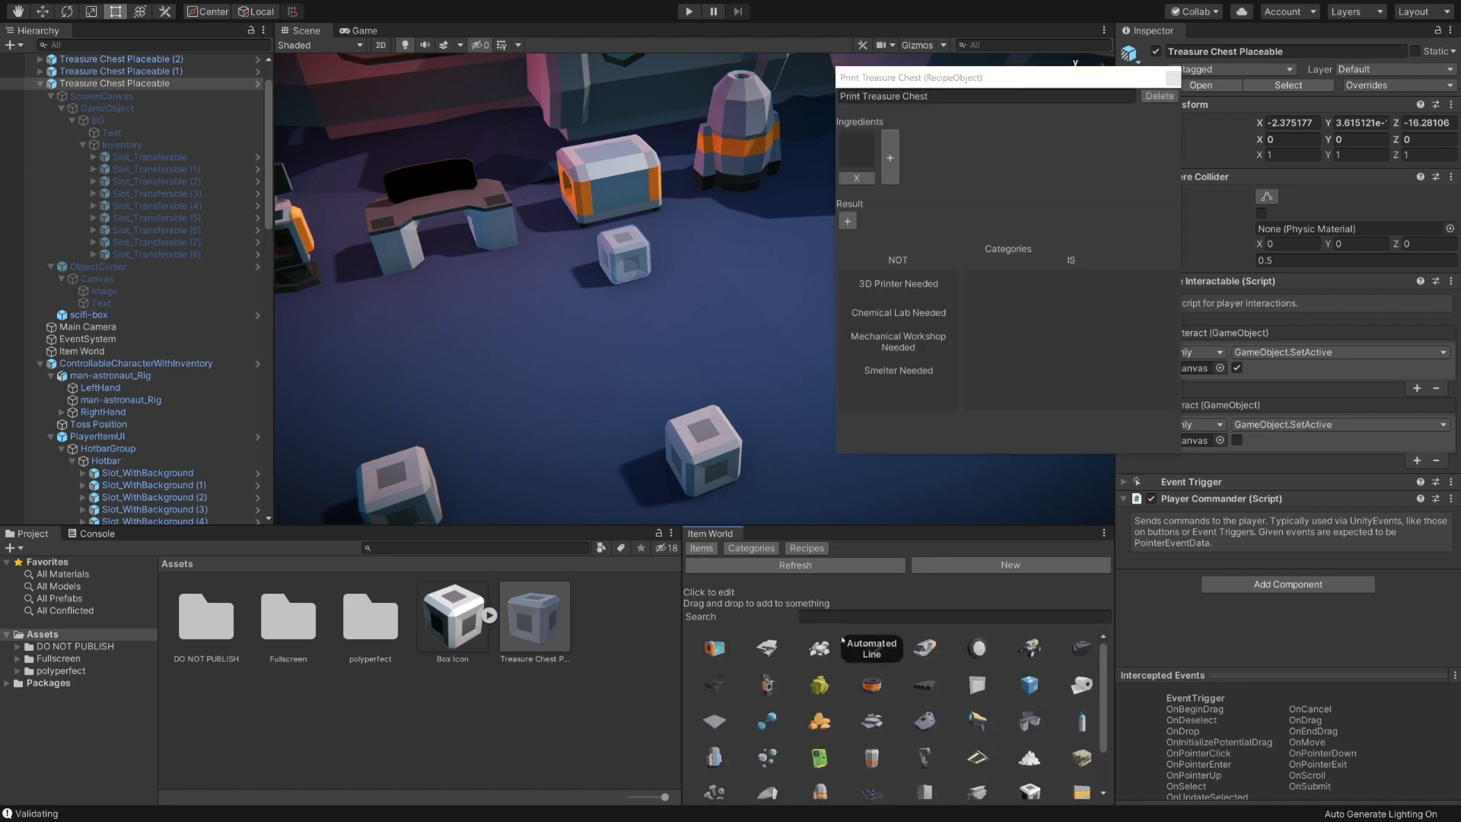
left_click(891, 616)
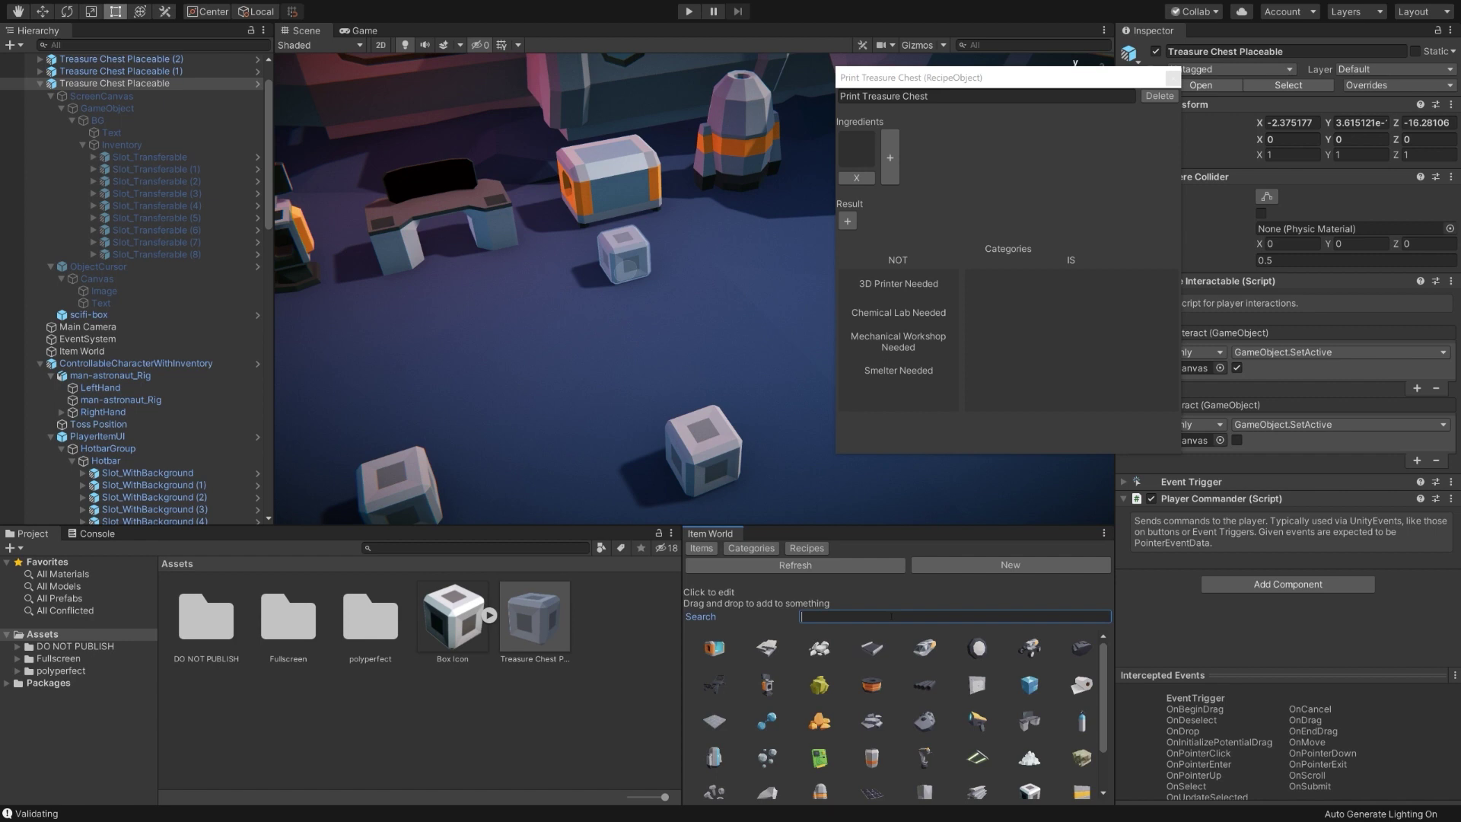
type("iron")
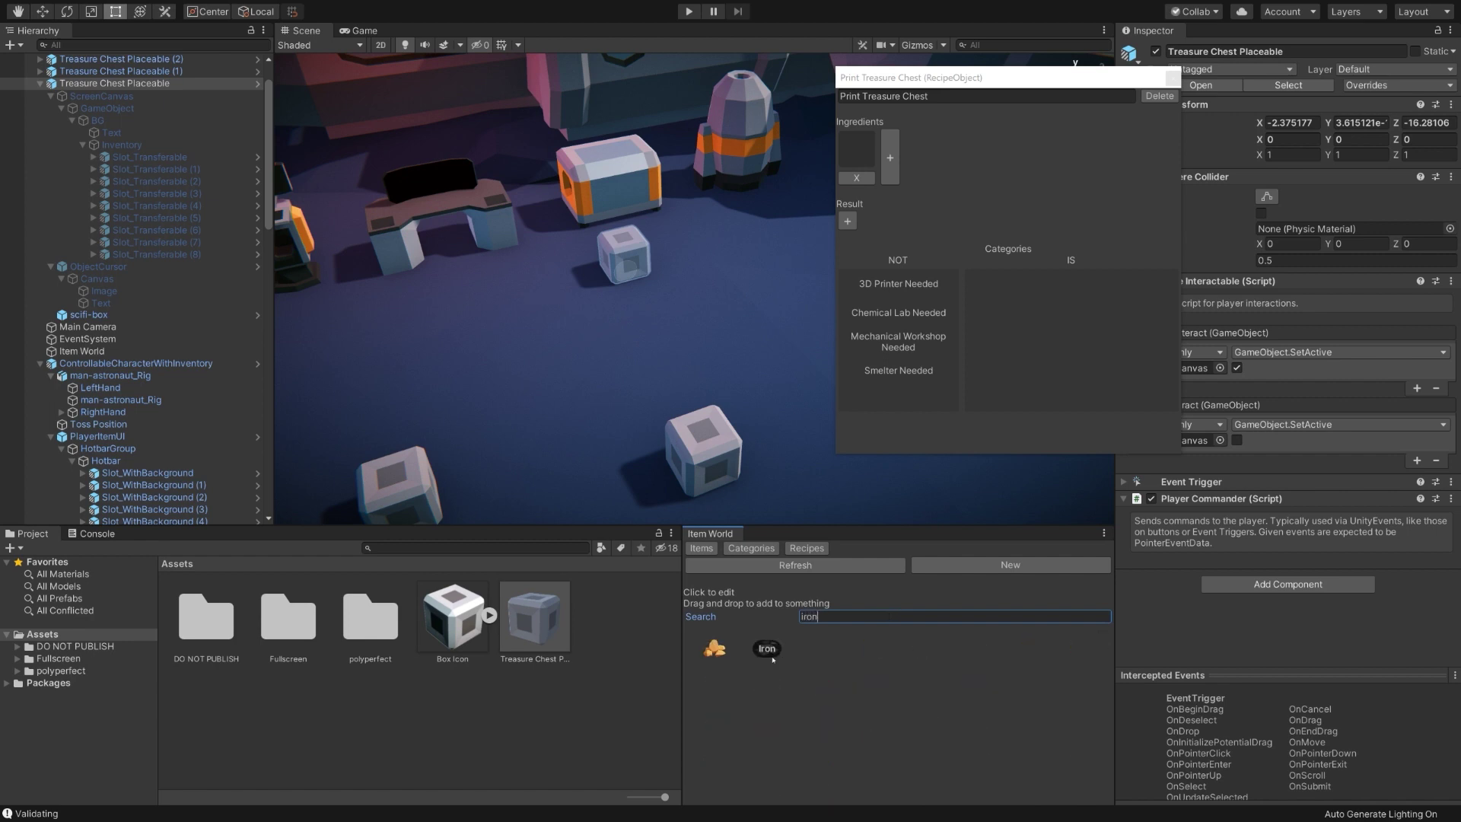
left_click_drag(851, 528, 858, 152)
left_click(852, 138)
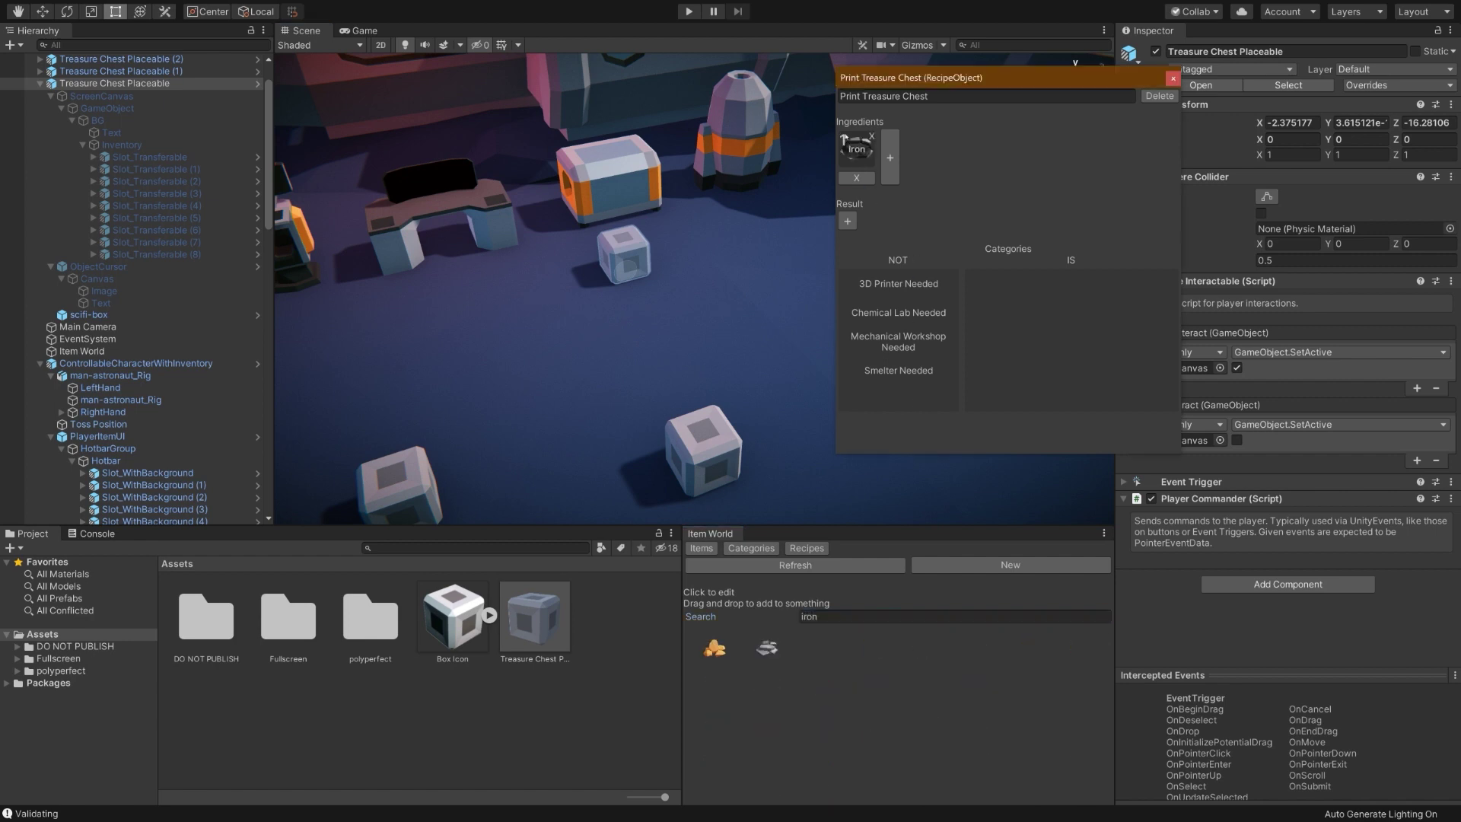
type("3")
Set the Treasure Chest item as the Print Treasure Chest recipe's result and assign the recipe to the 3D Printer Needed category
left_click(848, 222)
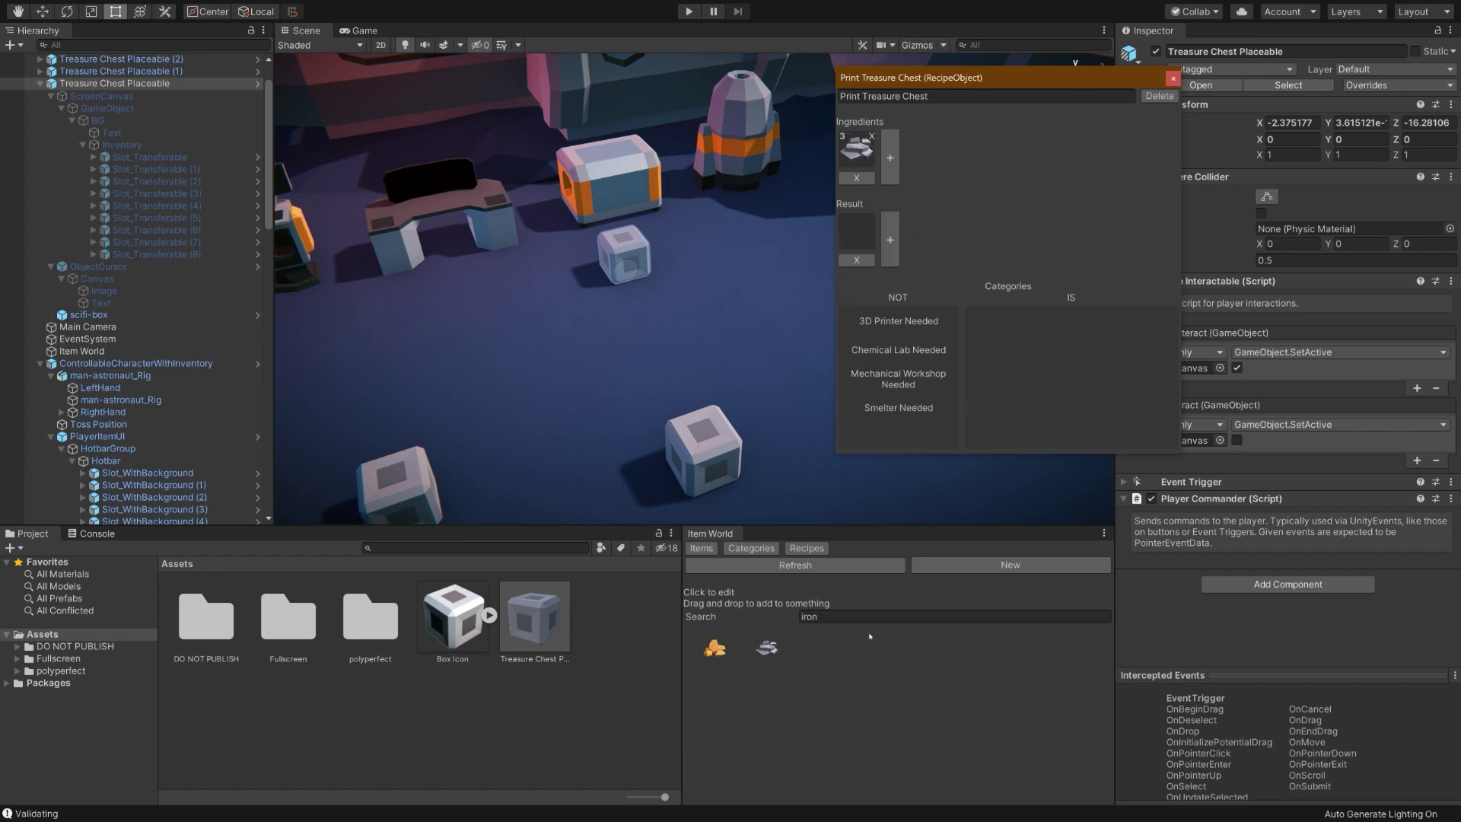
left_click(860, 615)
type("treasu")
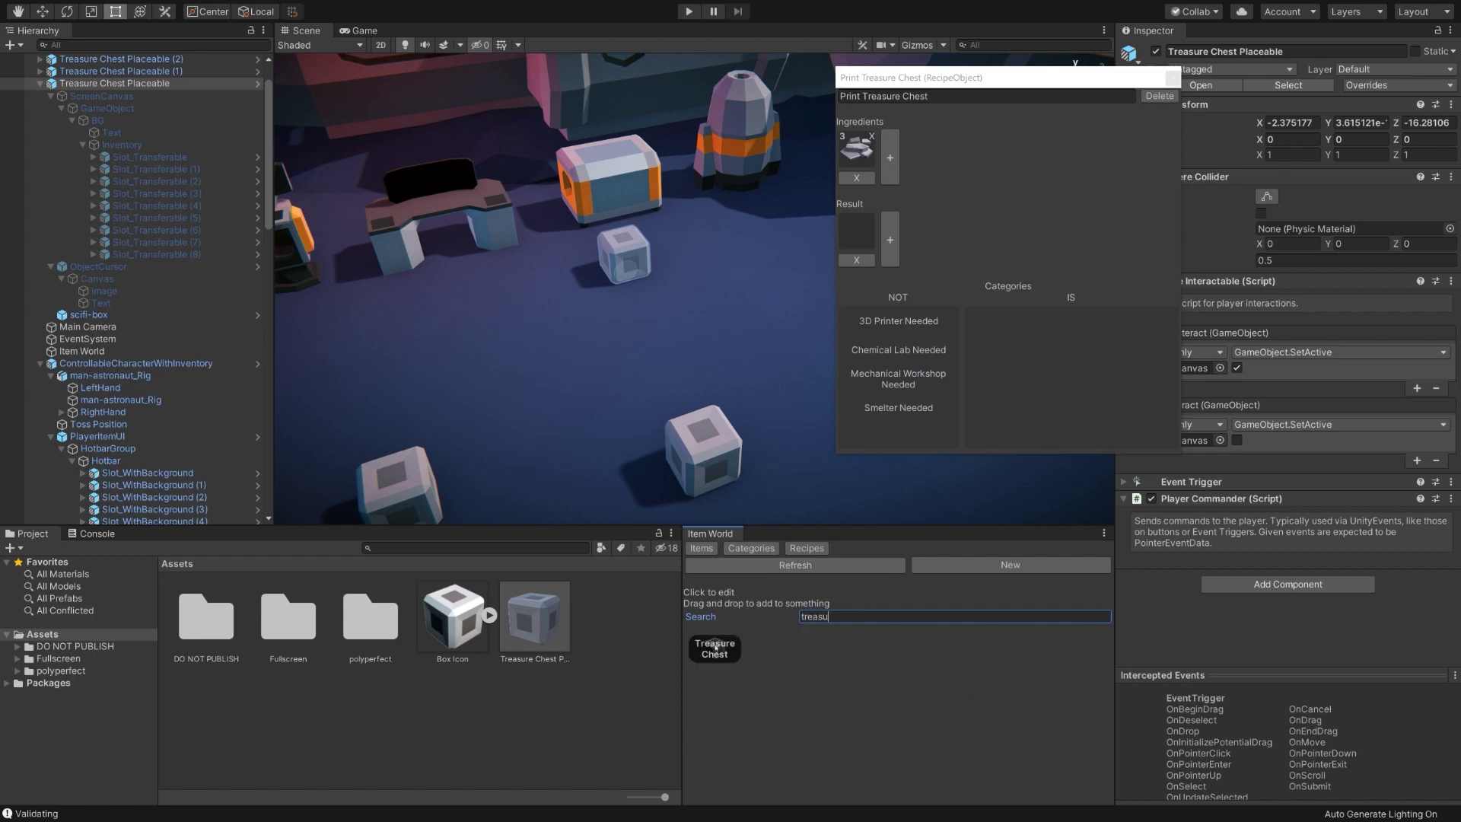
left_click_drag(715, 647, 860, 230)
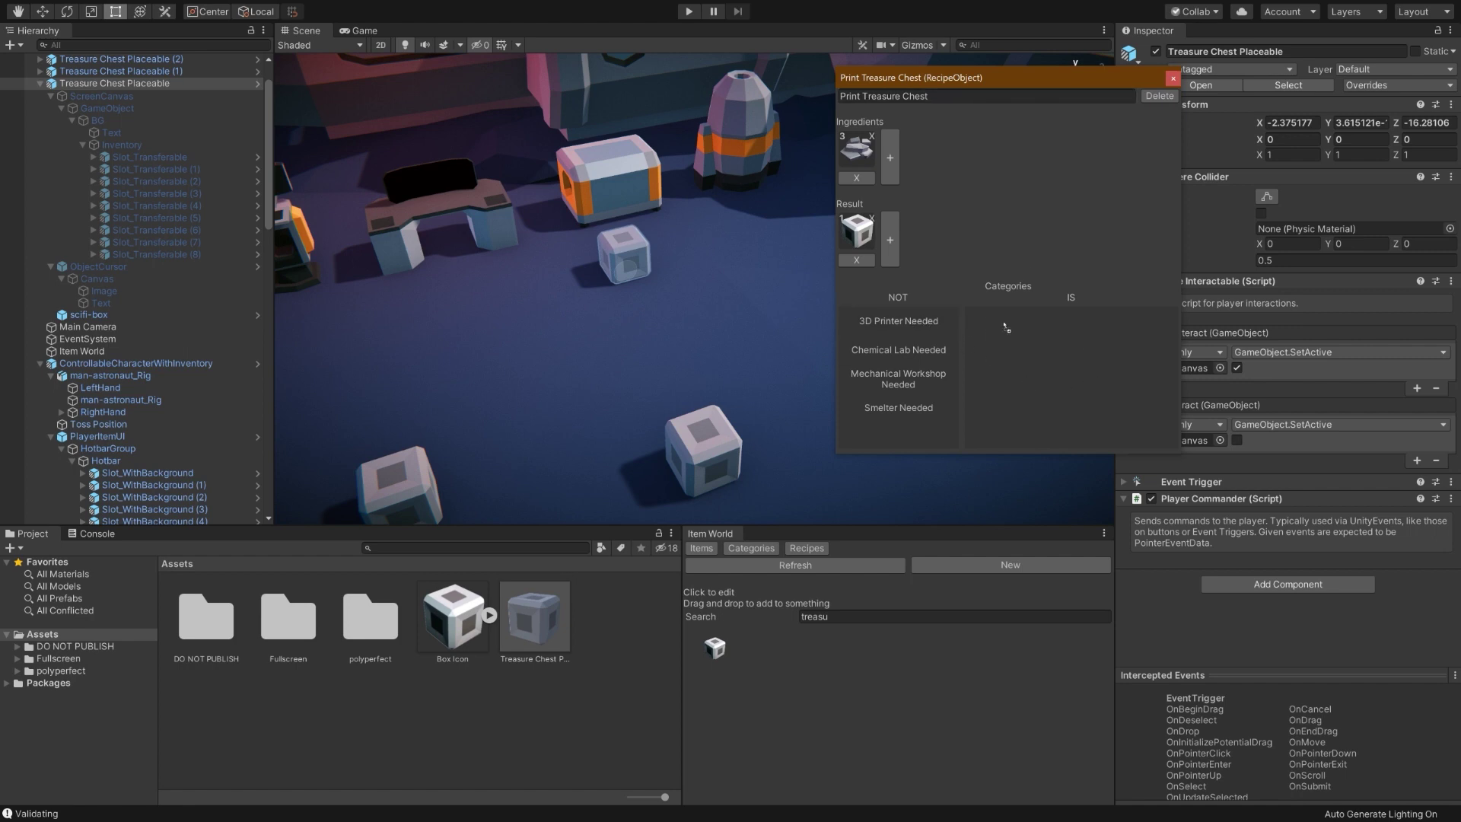
left_click_drag(1006, 327, 1040, 335)
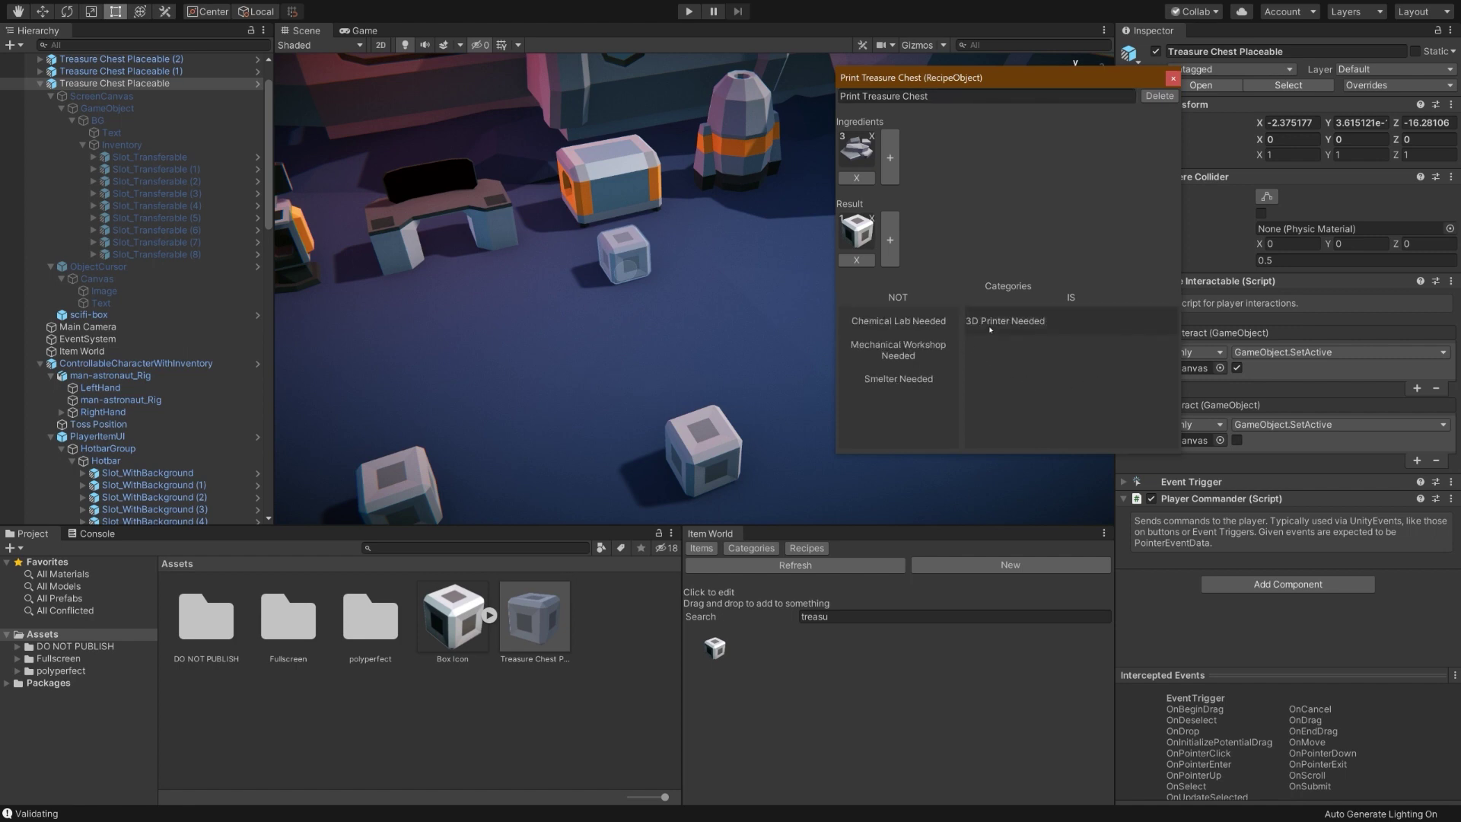
left_click(1172, 79)
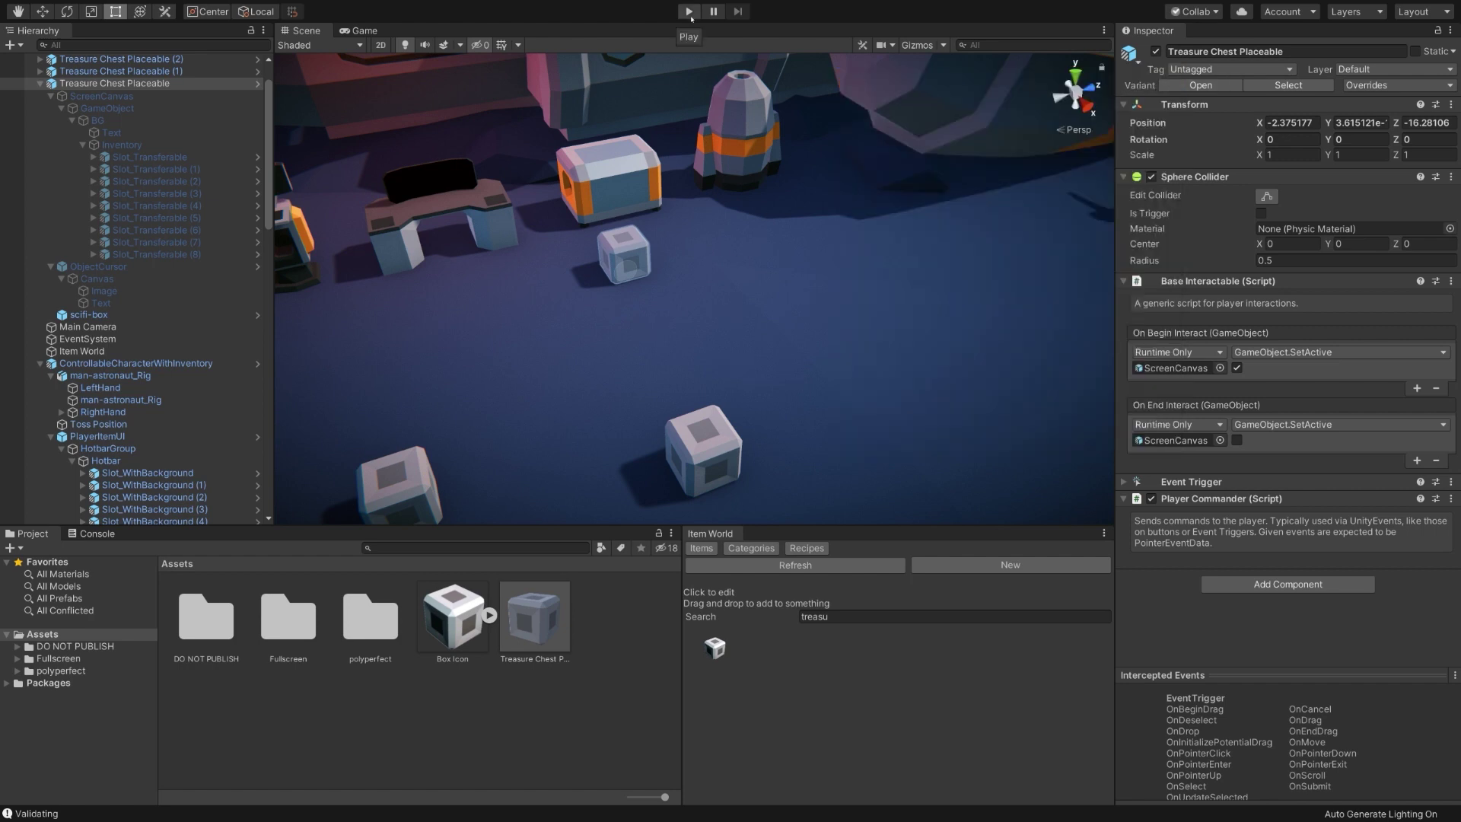
Run the game and print one Treasure Chest at the 3D Printer using the new recipe
left_click(689, 12)
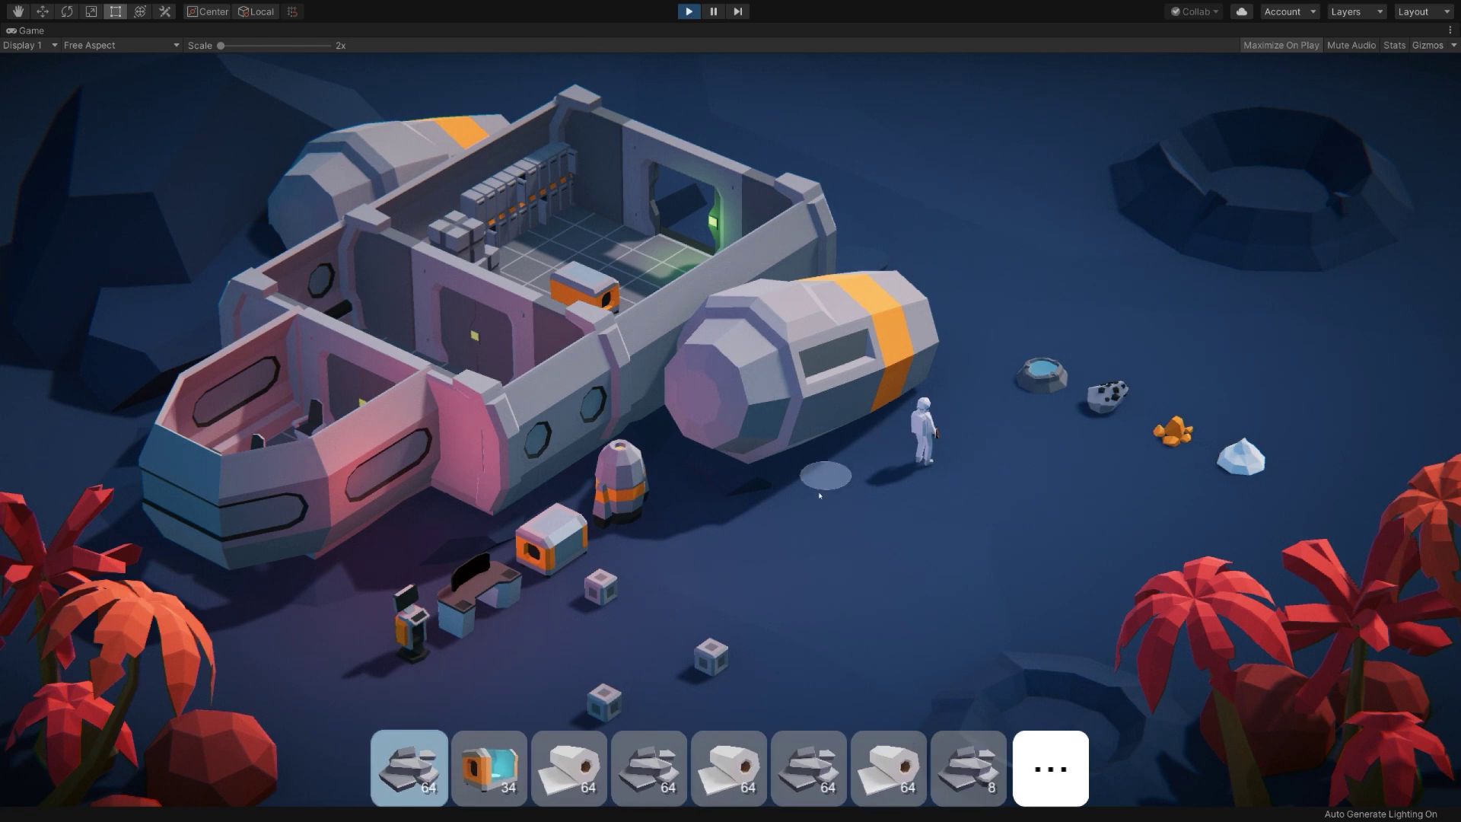
left_click(570, 547)
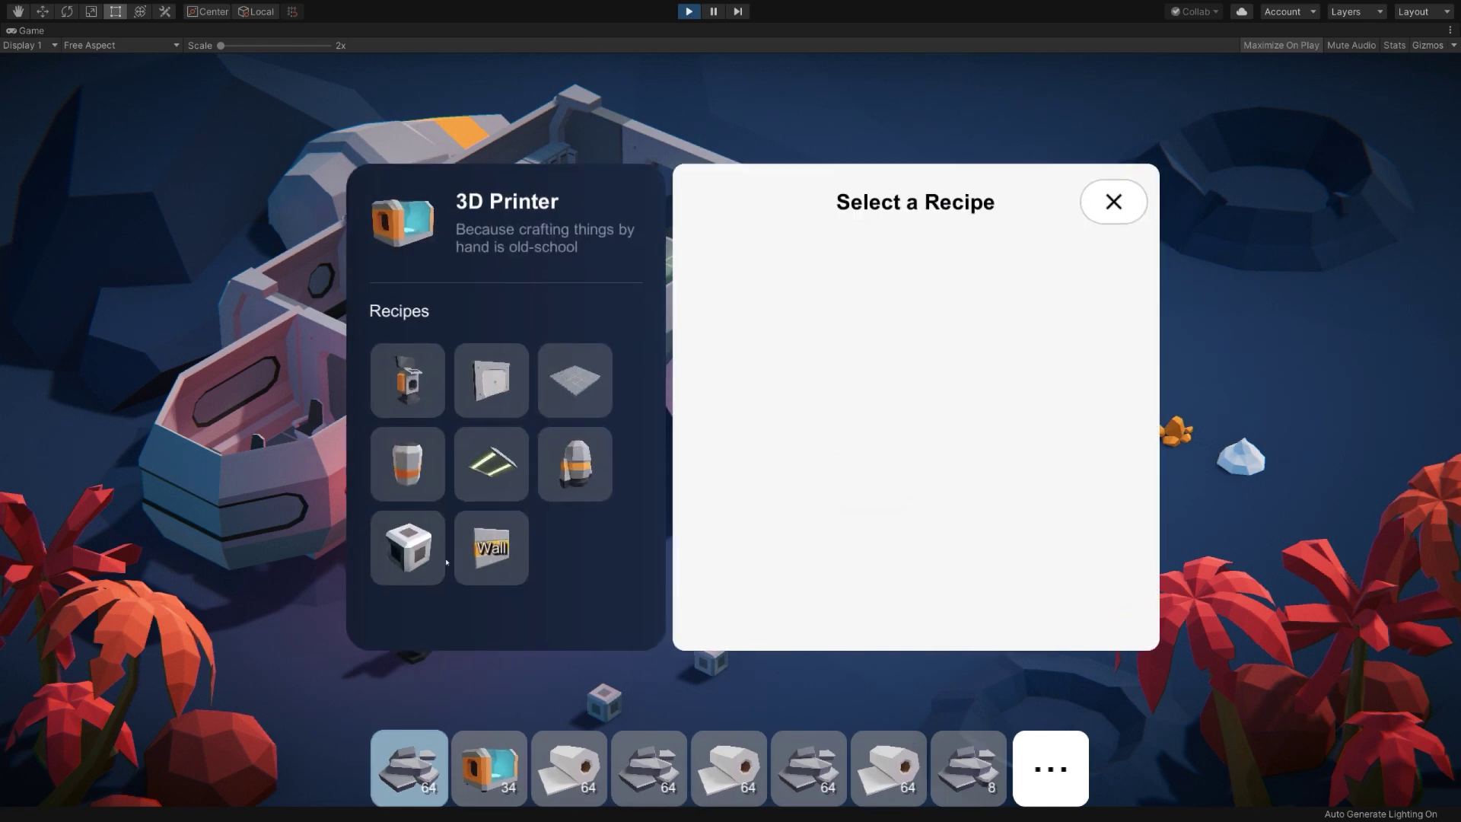
left_click(408, 547)
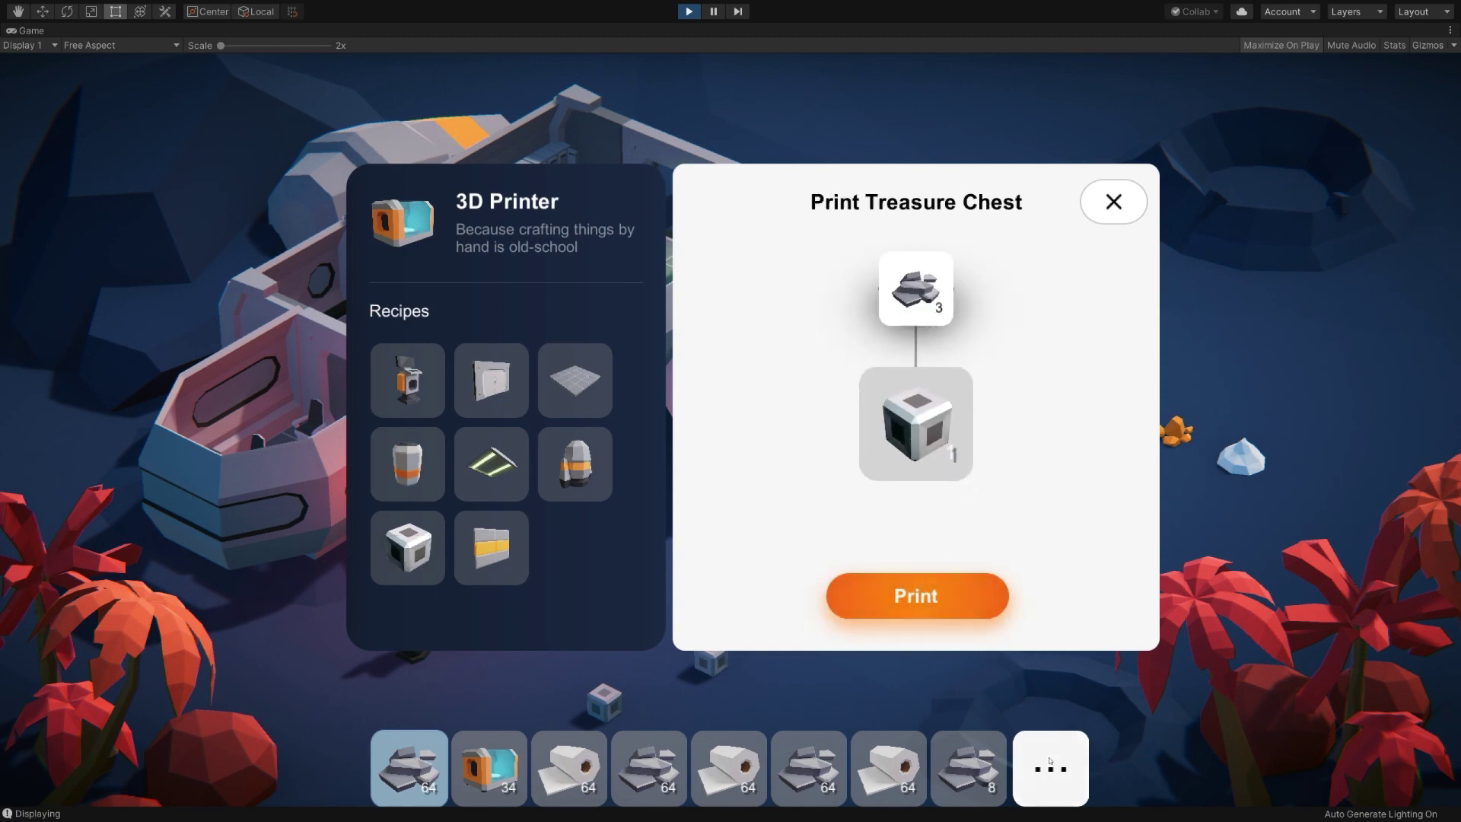
left_click(933, 601)
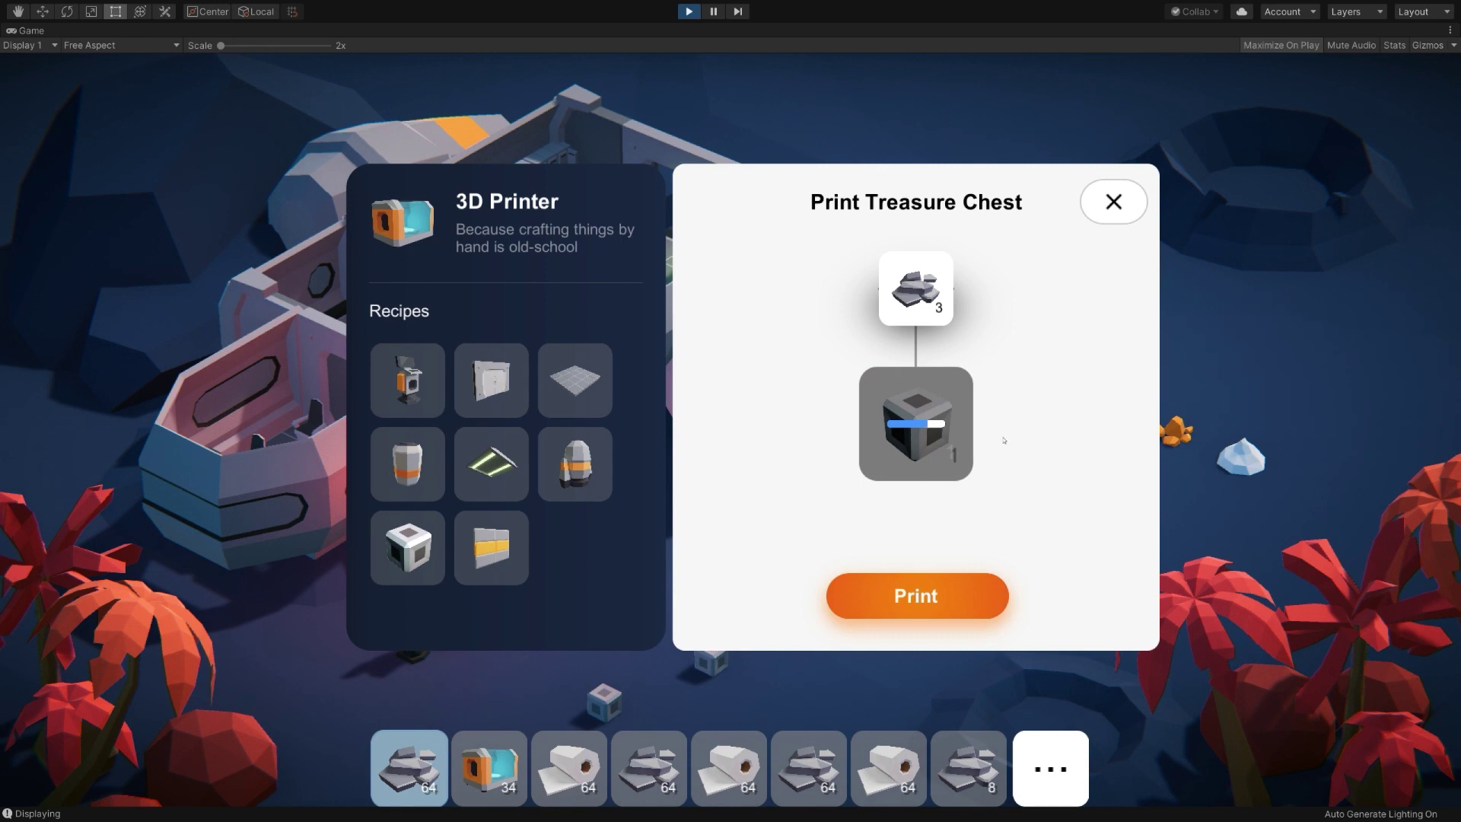
left_click(1103, 212)
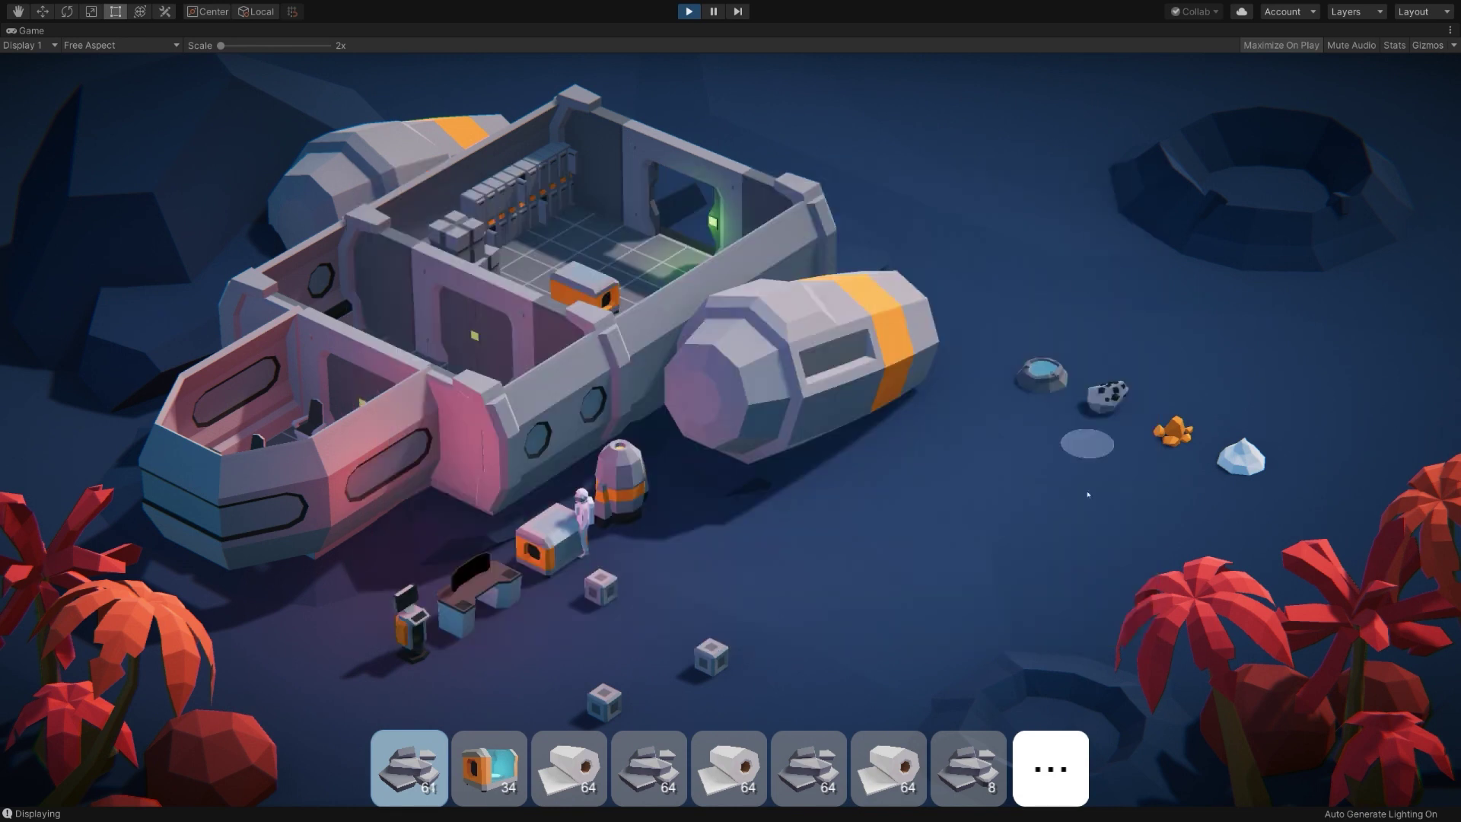
Move the printed Treasure Chest from the inventory into the fourth hotbar slot and close the inventory
left_click(1050, 769)
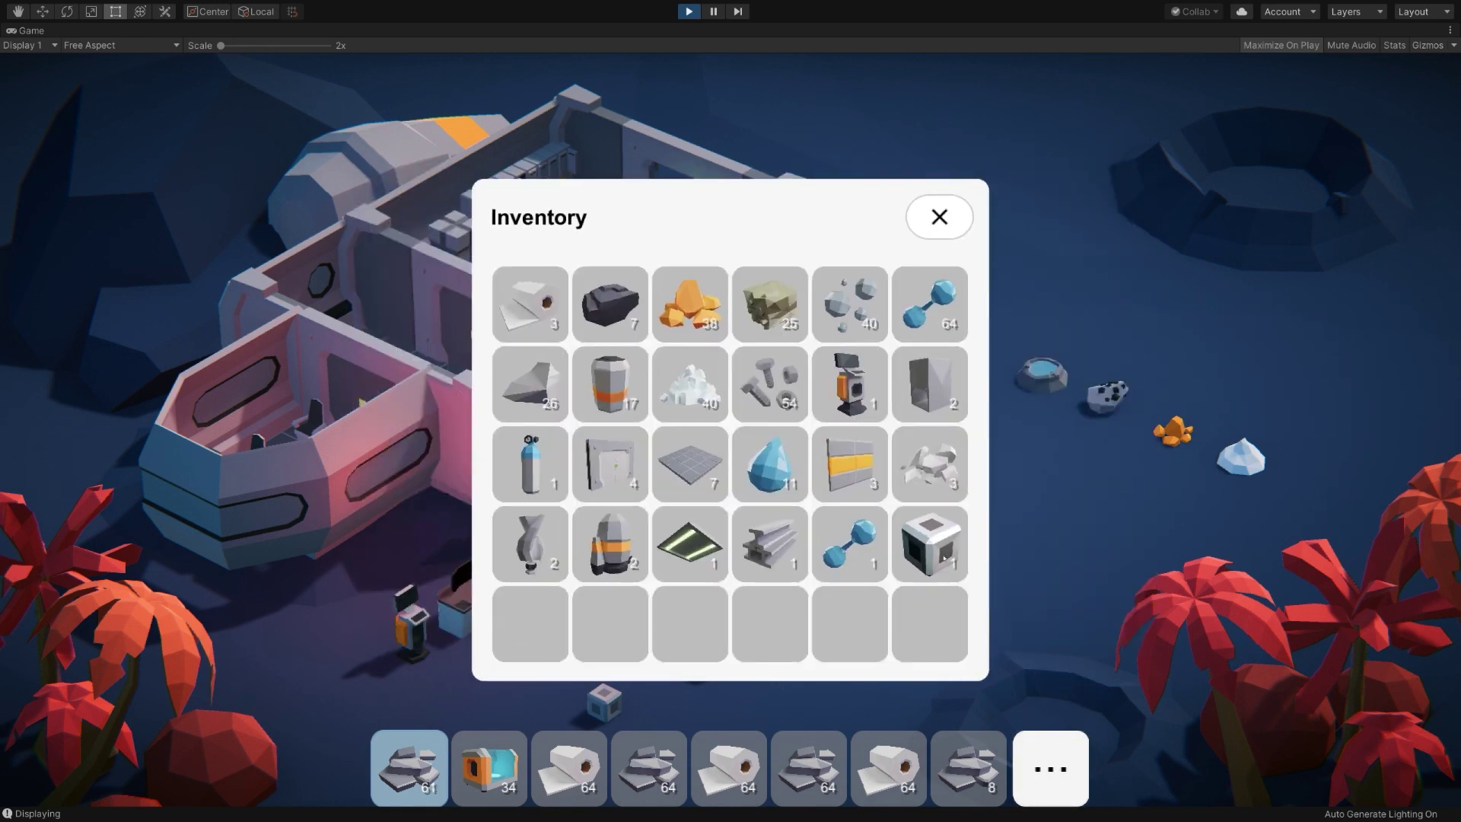
left_click_drag(932, 548, 650, 765)
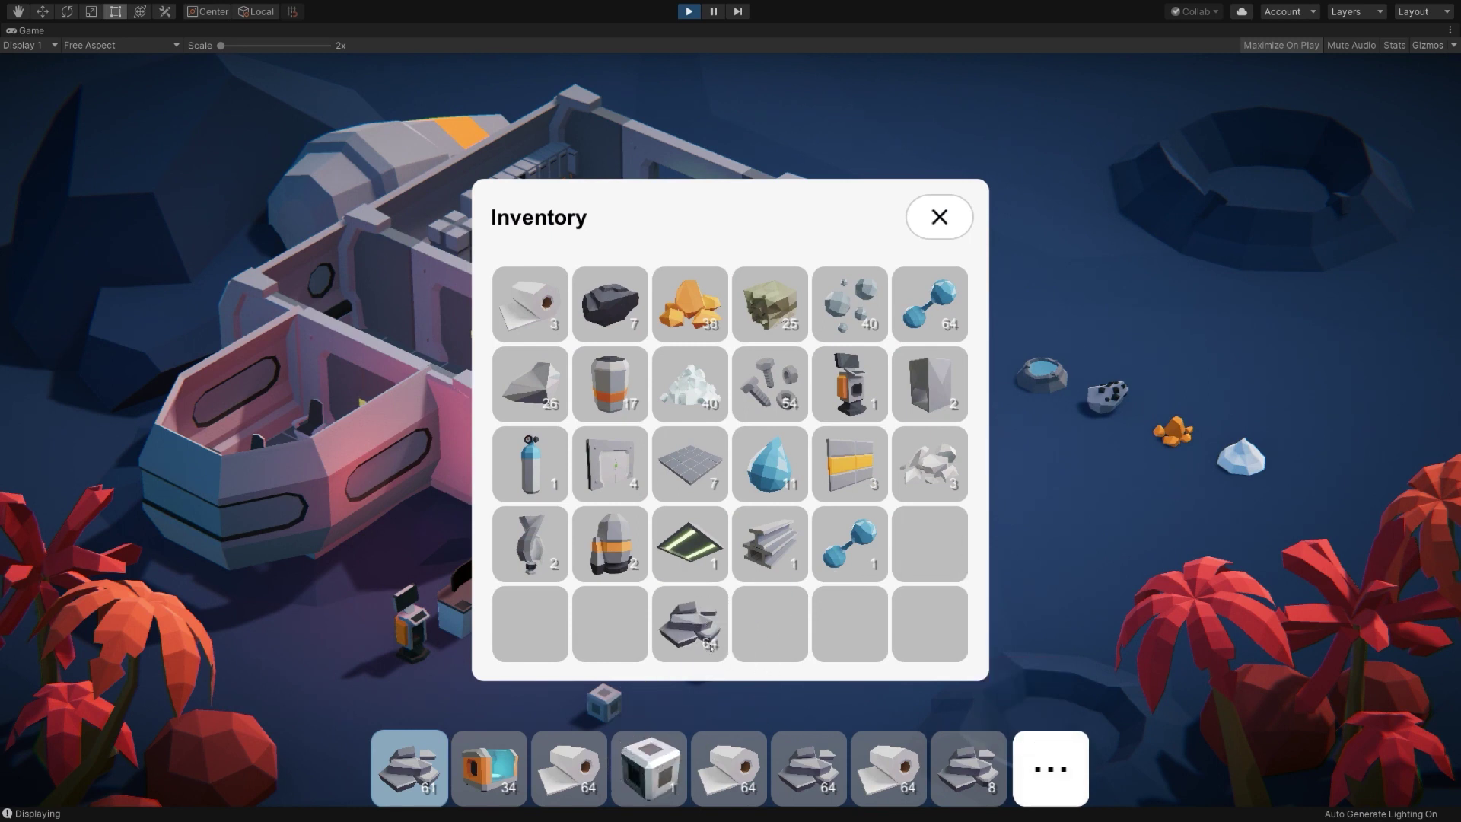
left_click(932, 212)
Make the Treasure Chest the active hotbar item and place it on the open ground beside the spaceship's engine
scroll(781, 539, "up", 3)
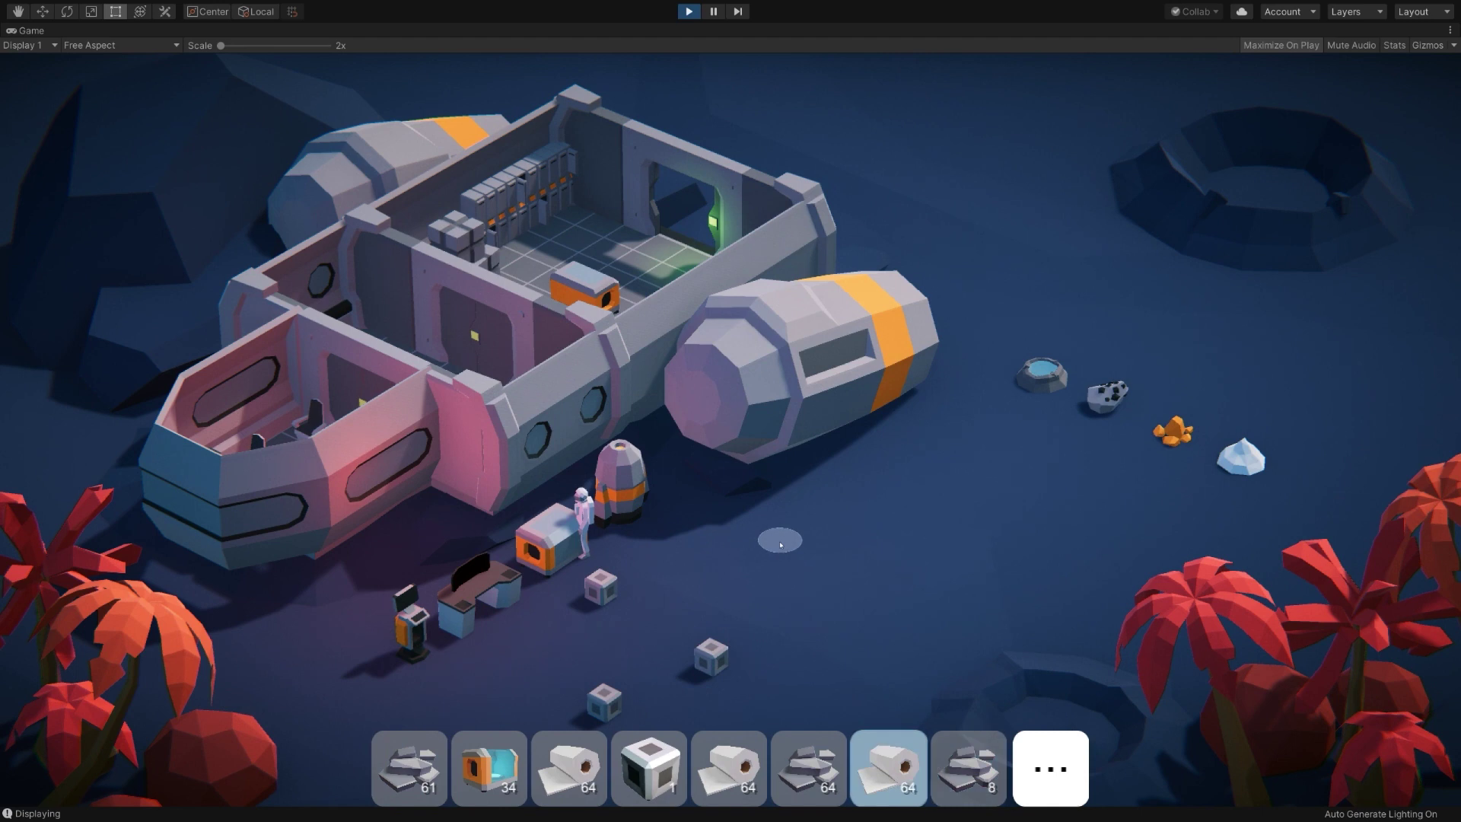
scroll(783, 539, "up", 2)
left_click(838, 534)
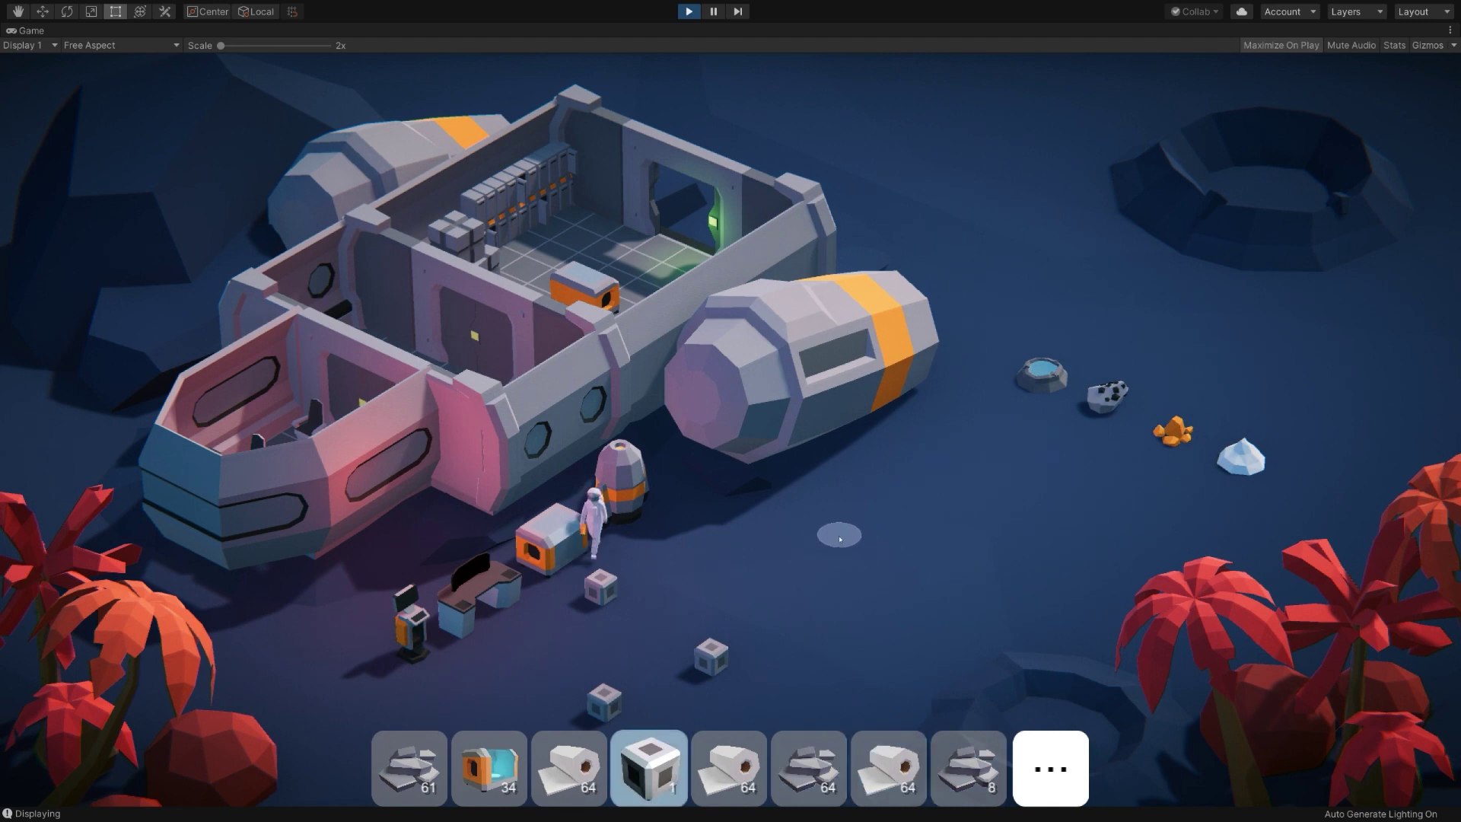
left_click(839, 533)
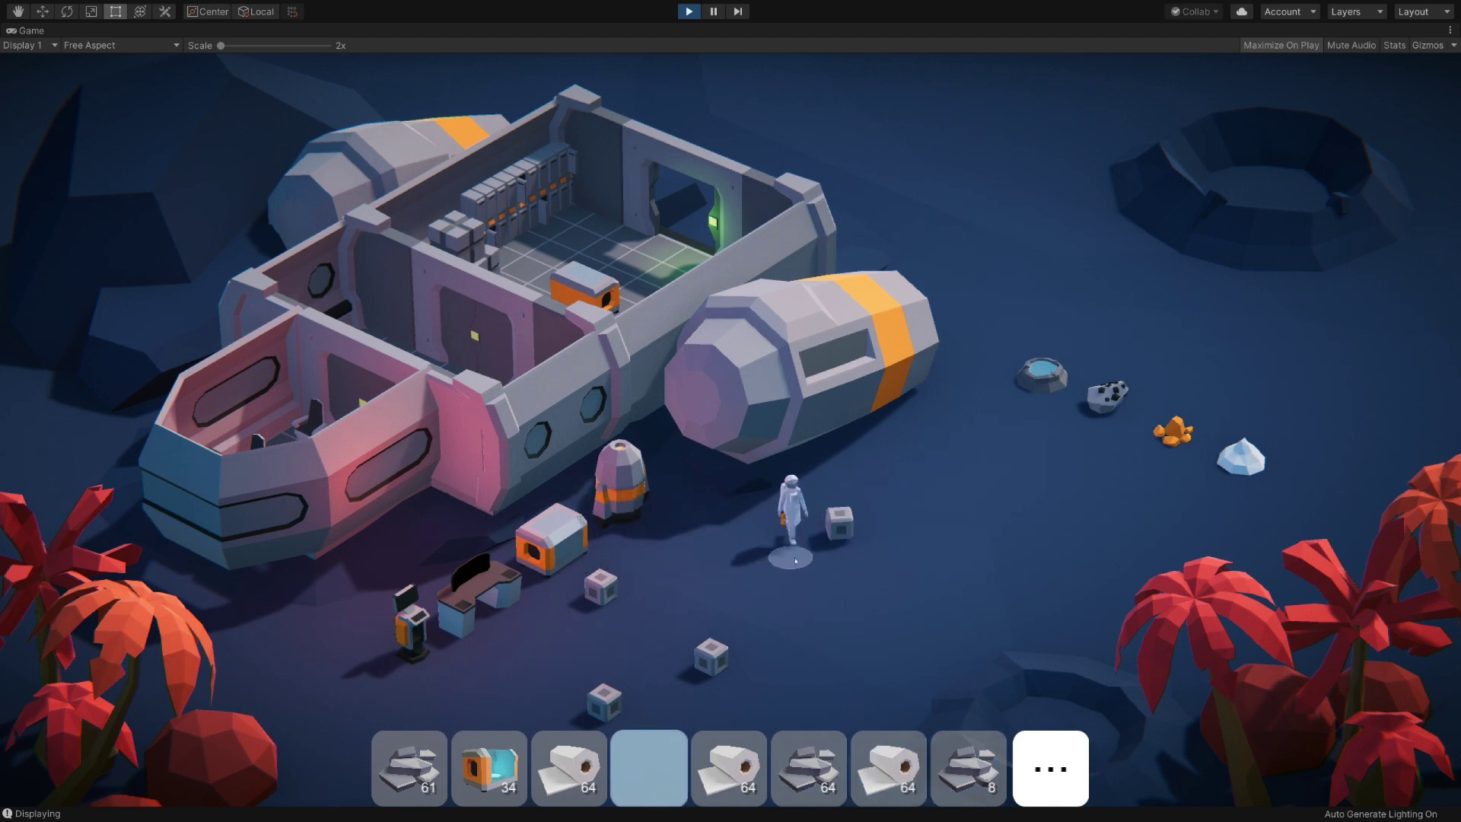
Open the placed chest, store the third hotbar slot's stack in the first slot of its second row, and stop the game
left_click(840, 534)
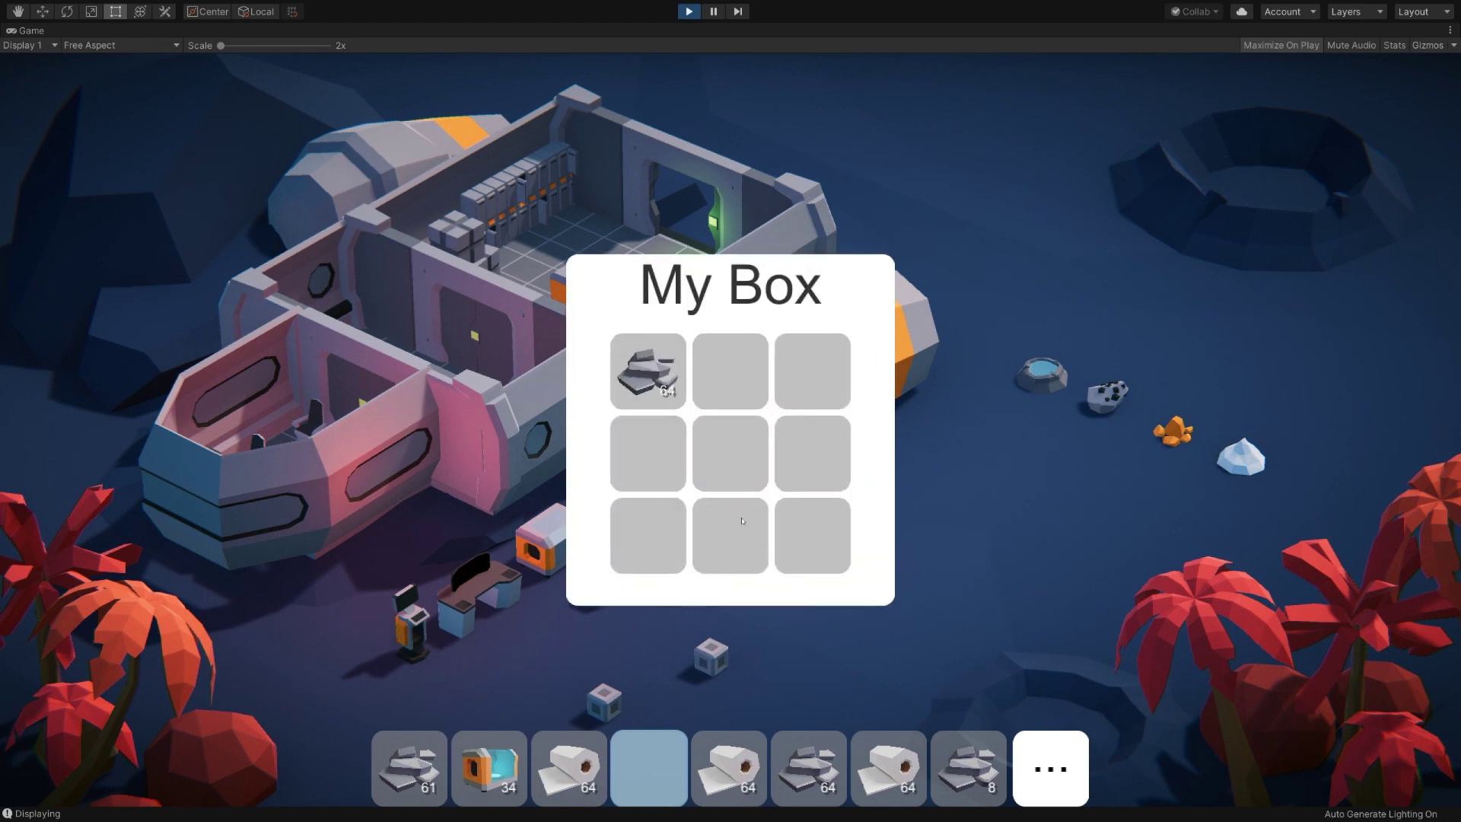
left_click_drag(576, 764, 655, 435)
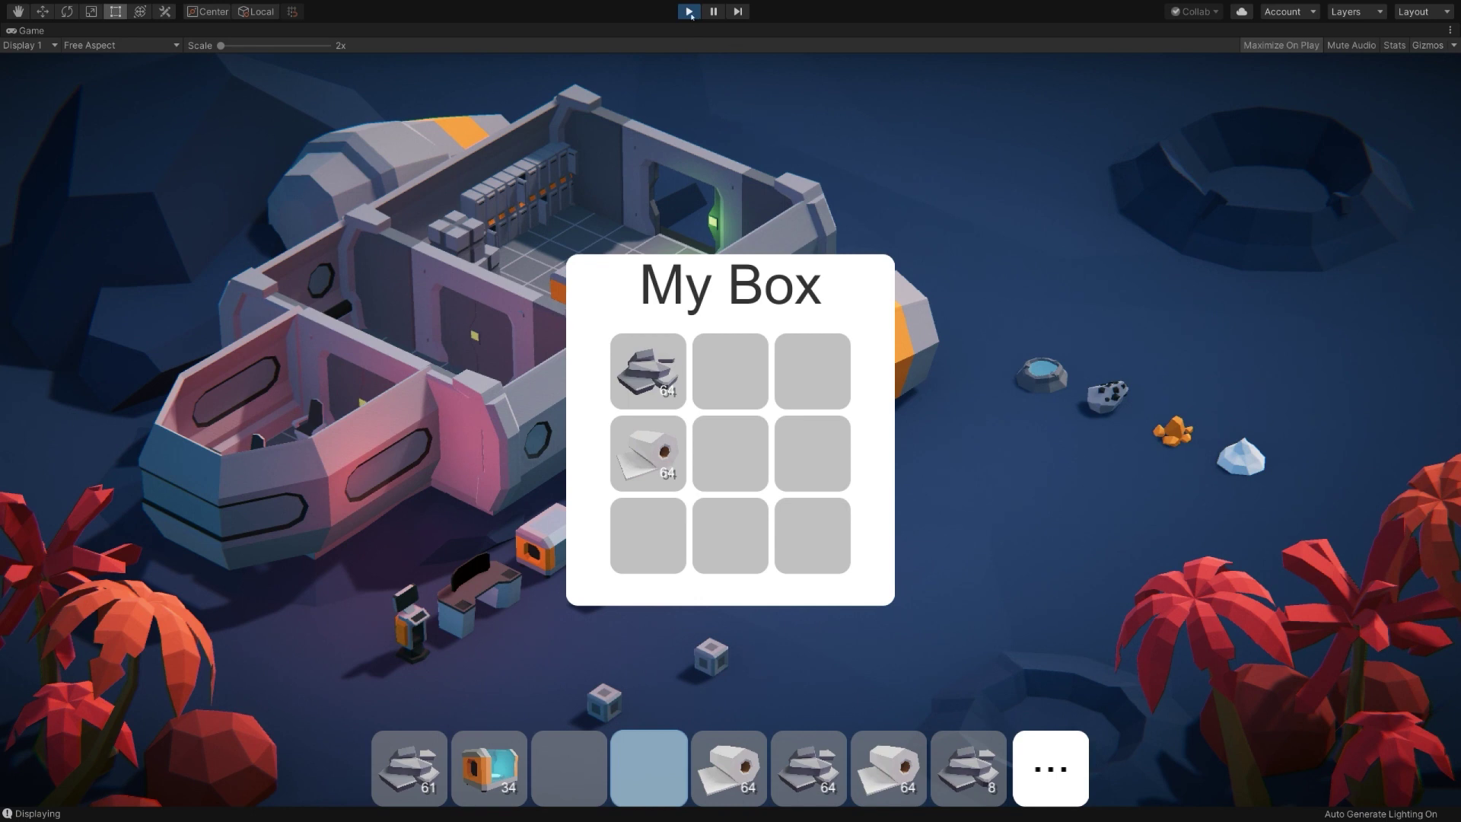
left_click(688, 11)
left_click_drag(701, 358, 731, 325, "alt")
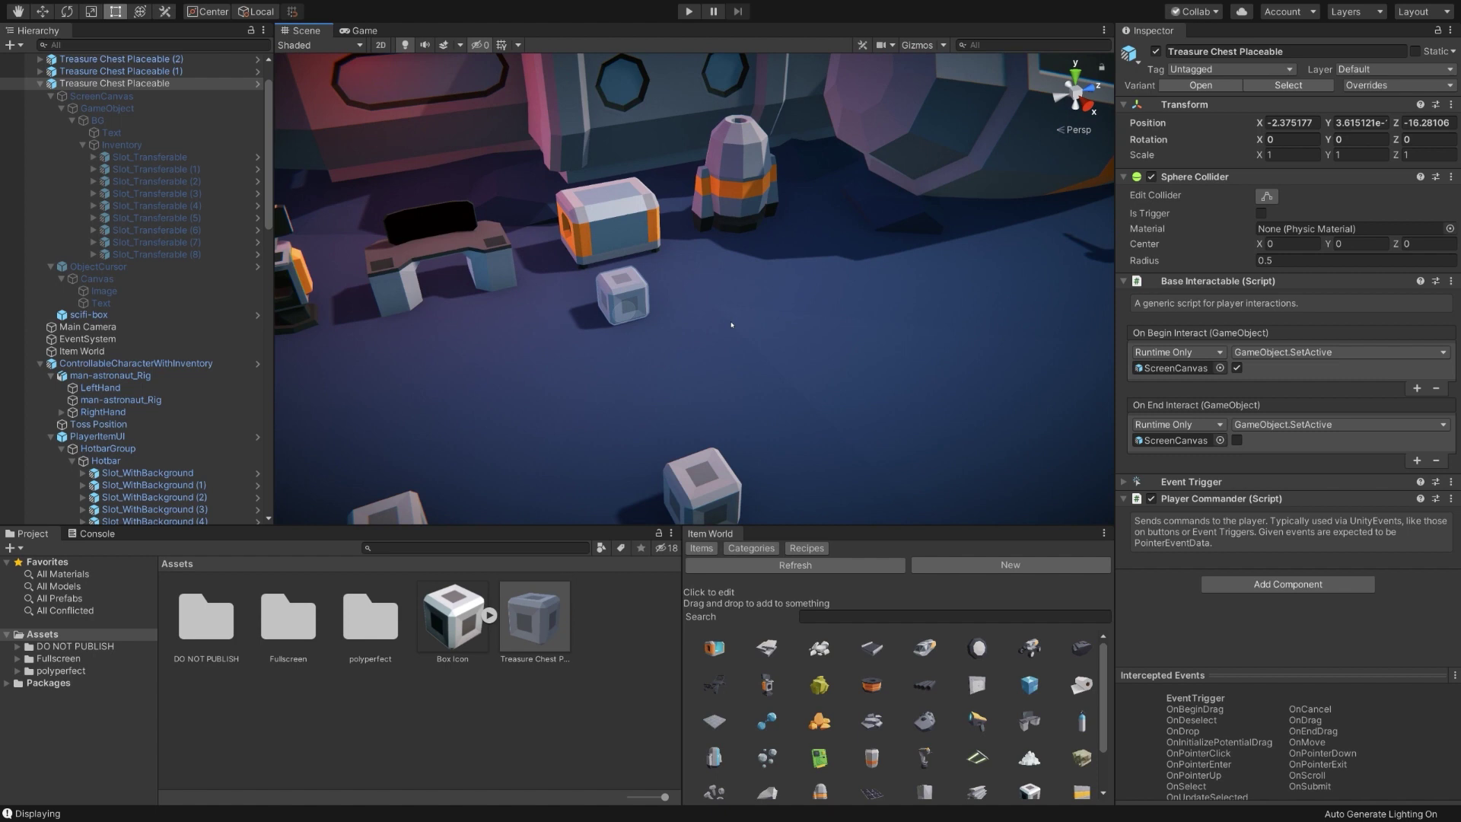
left_click_drag(731, 325, 874, 280, "alt")
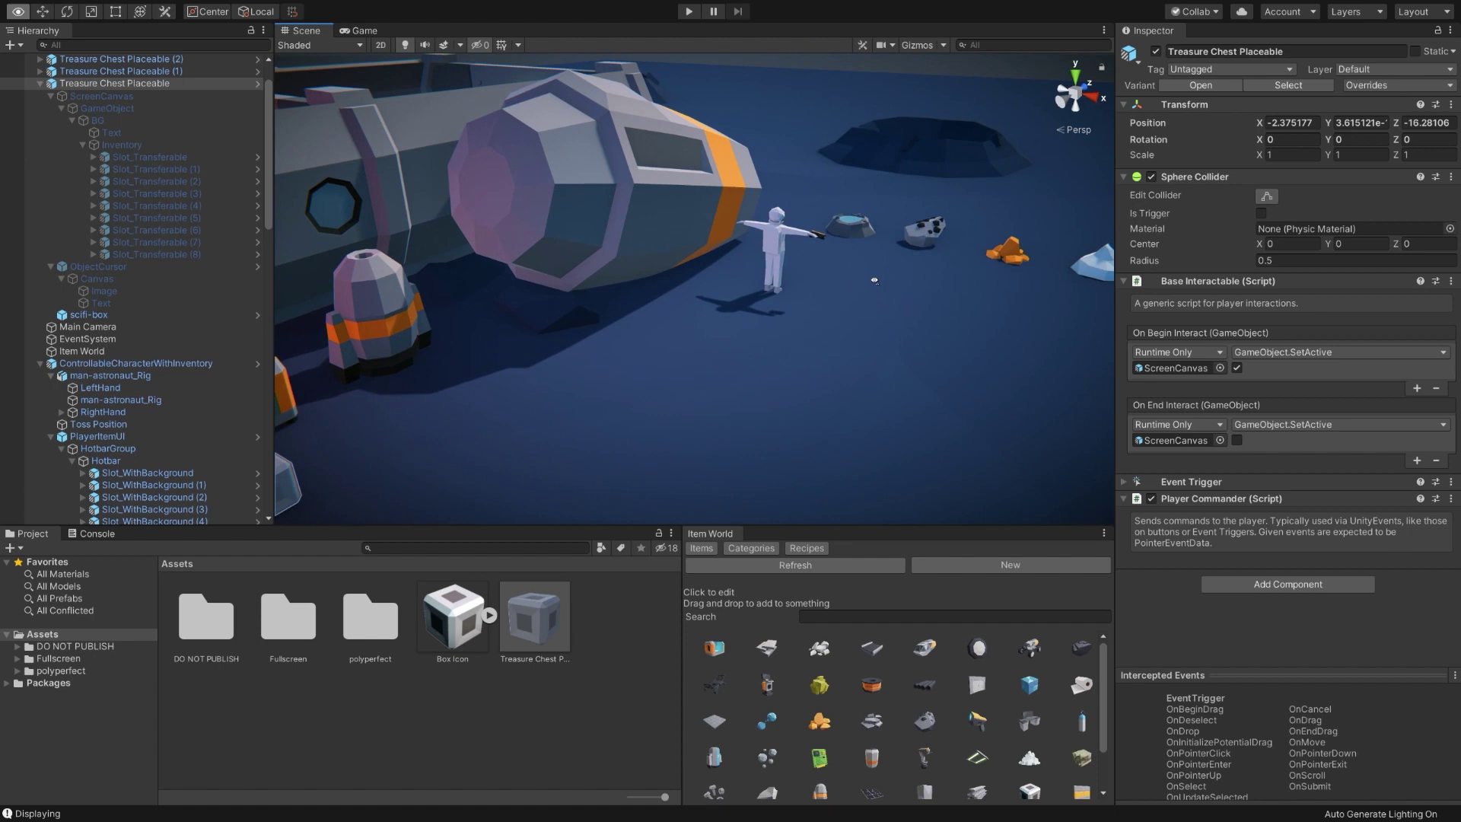